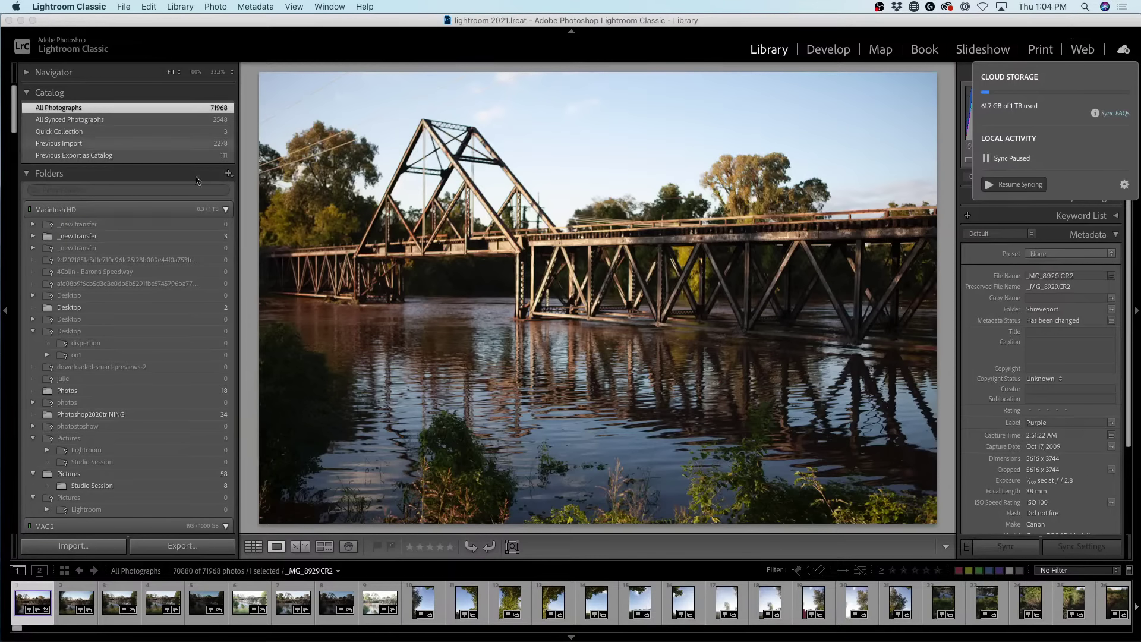
Step: Check the cloud storage usage and local sync activity, then close the status display
{"action": "mouse_move", "coordinate": [419, 640]}
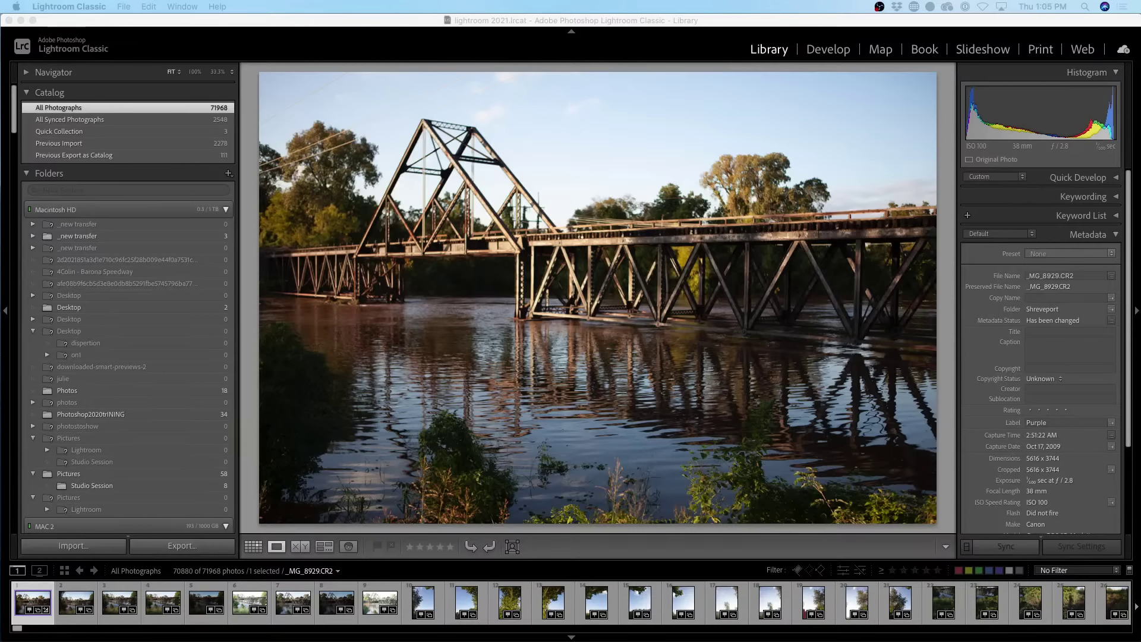
{"action": "left_click", "coordinate": [713, 21]}
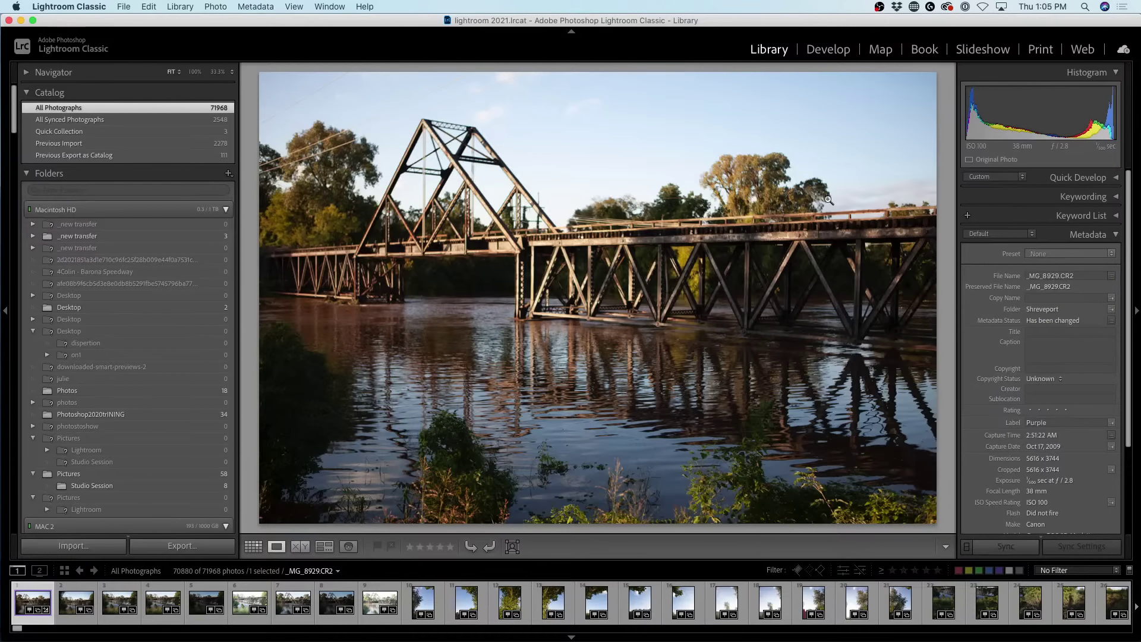
{"action": "left_click", "coordinate": [1124, 50]}
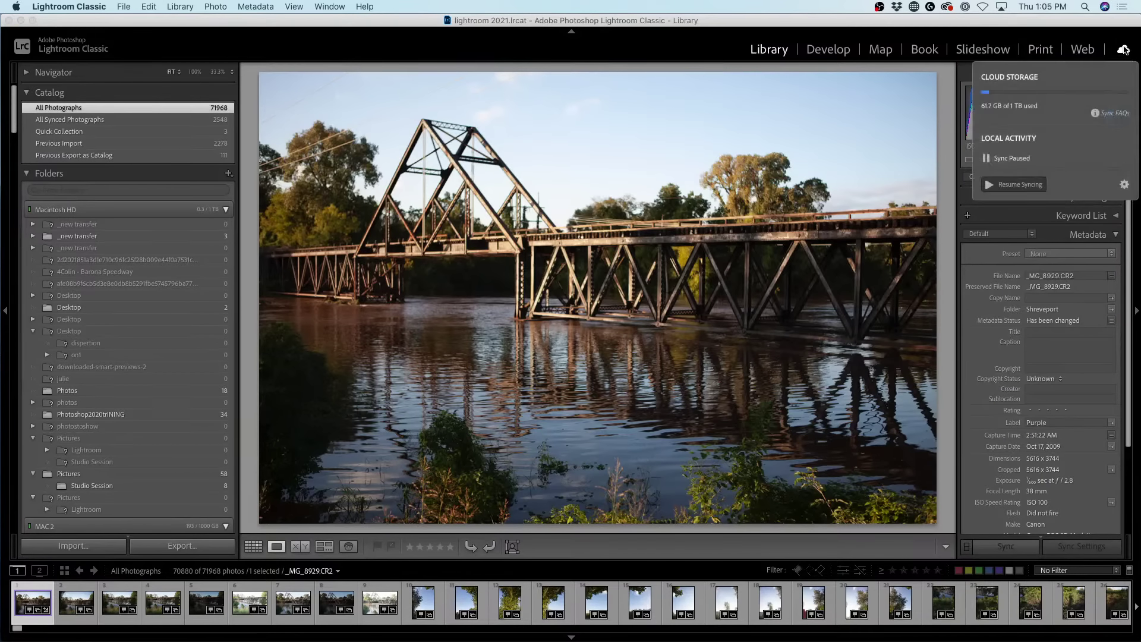
{"action": "left_click", "coordinate": [1118, 16]}
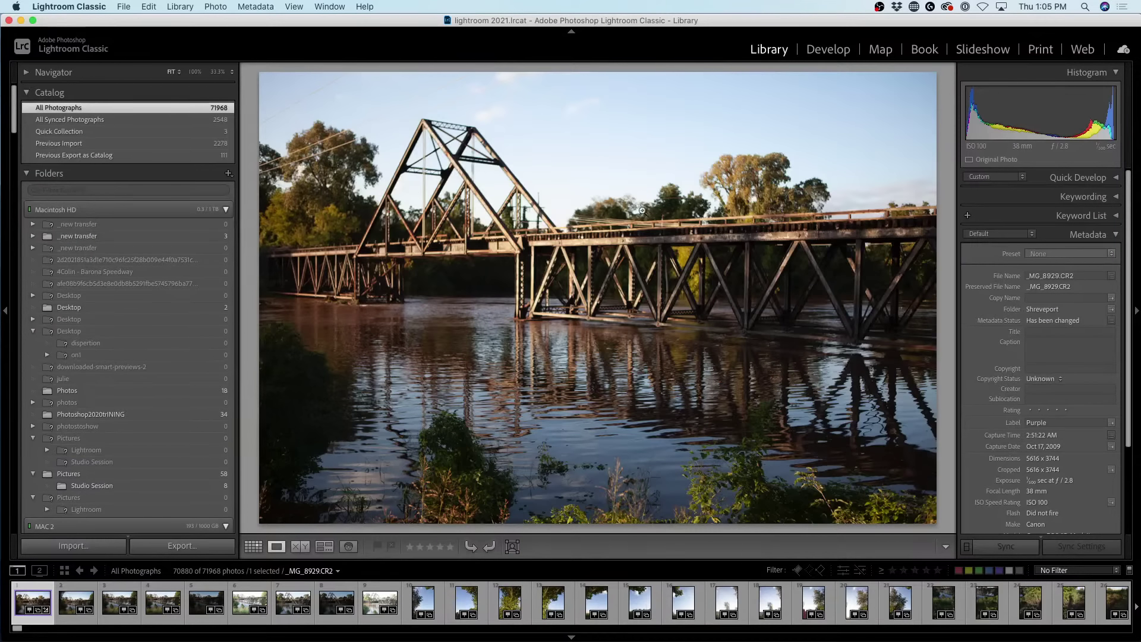
Step: Open the panorama DJI_0884-HDR-Pano.dng from the end of the All Photographs grid in Loupe view
{"action": "left_click", "coordinate": [645, 303]}
{"action": "key", "text": "g"}
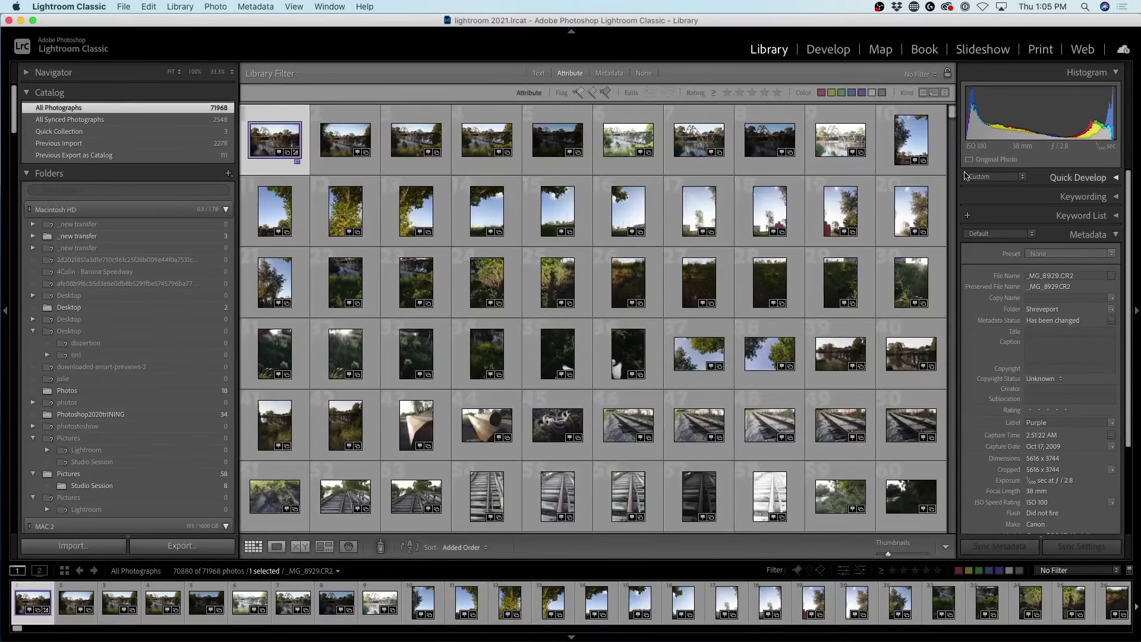
{"action": "left_click_drag", "start_coordinate": [954, 121], "coordinate": [966, 547]}
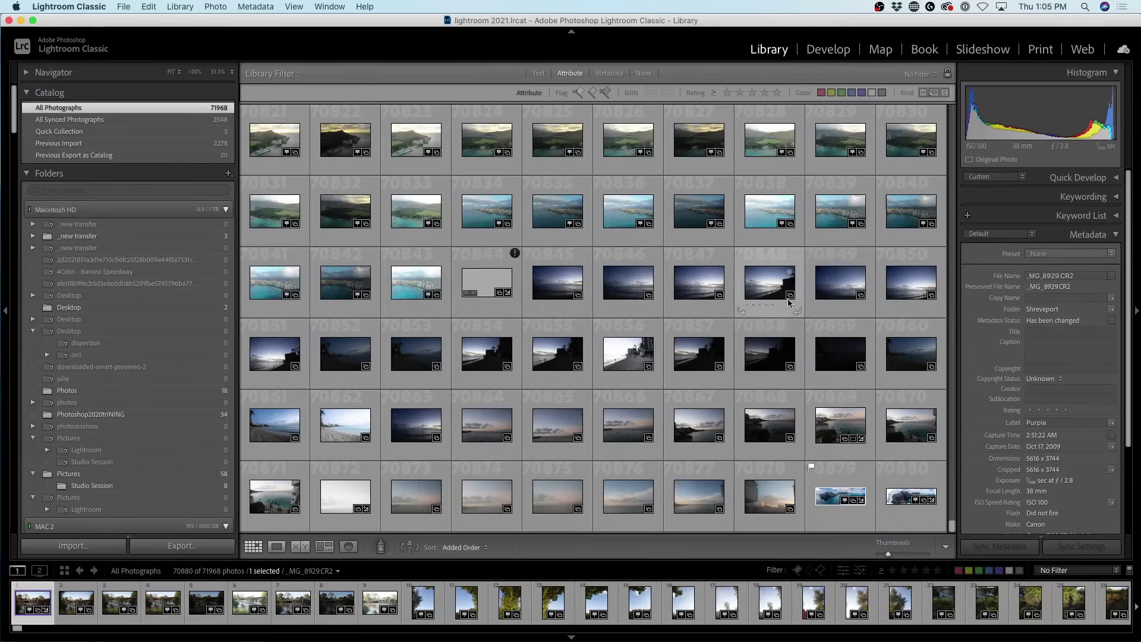
{"action": "double_click", "coordinate": [836, 496]}
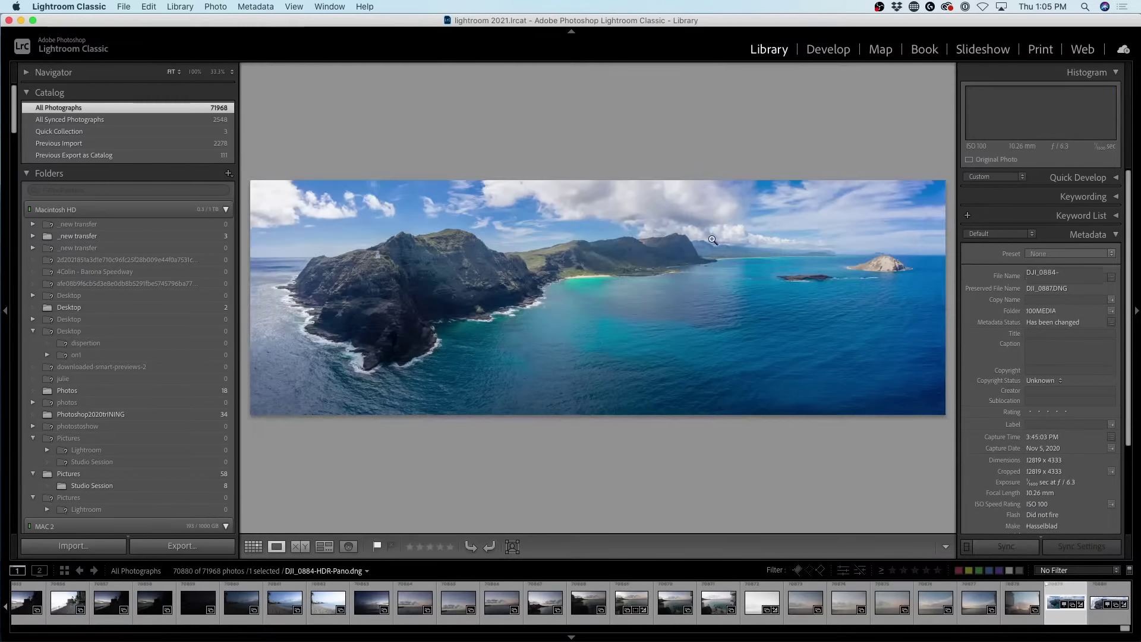
Step: Inspect the lighthouse in the panorama at 100% and return to the fitted view
{"action": "left_click", "coordinate": [416, 276]}
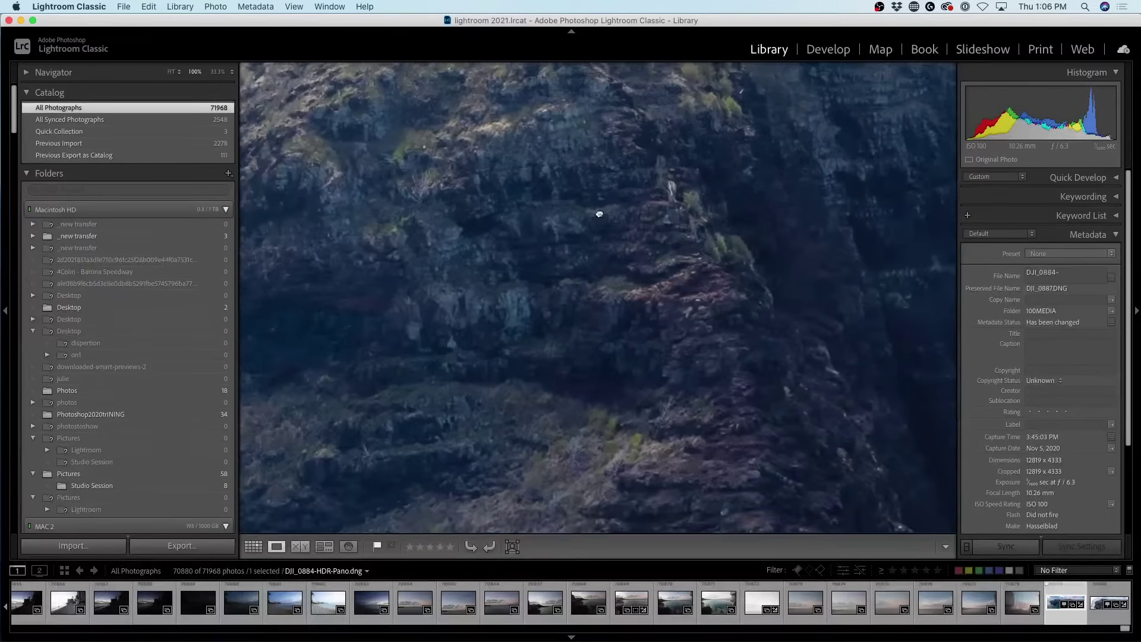
{"action": "left_click_drag", "start_coordinate": [599, 213], "coordinate": [766, 481]}
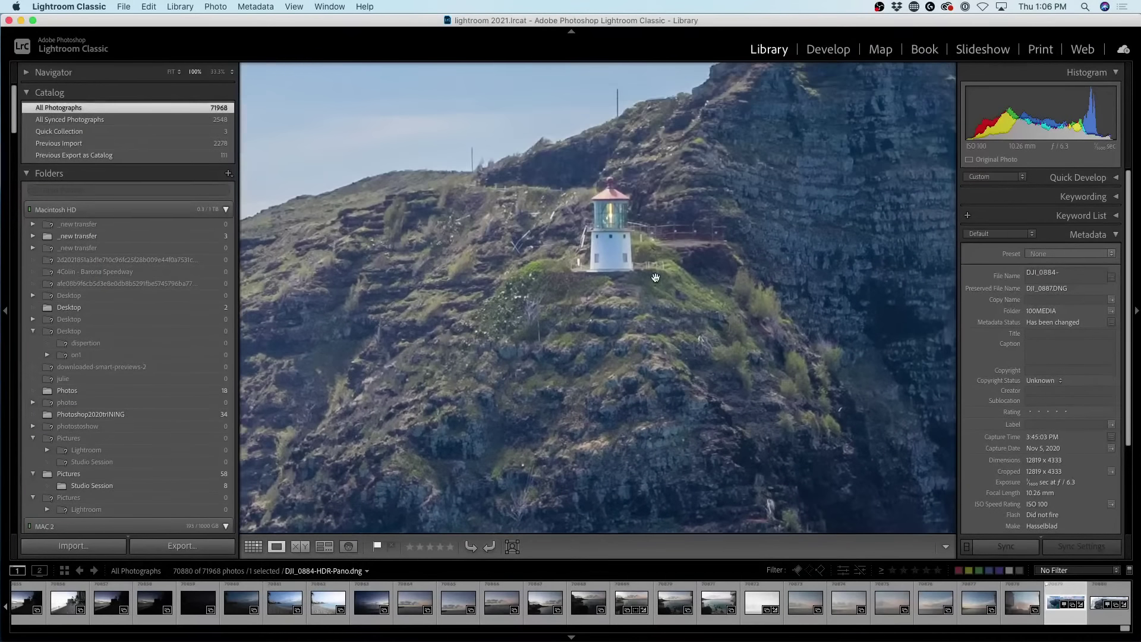
{"action": "left_click", "coordinate": [663, 281]}
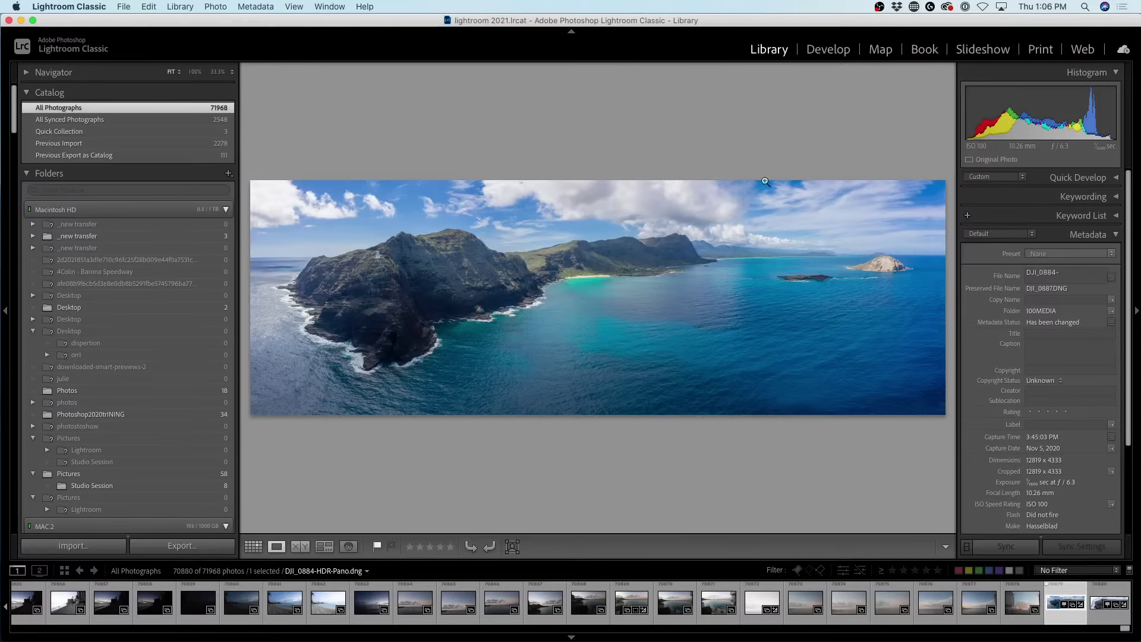
Step: Open the panorama in the Develop module and view it at 100%, then at Fill zoom
{"action": "left_click", "coordinate": [826, 51]}
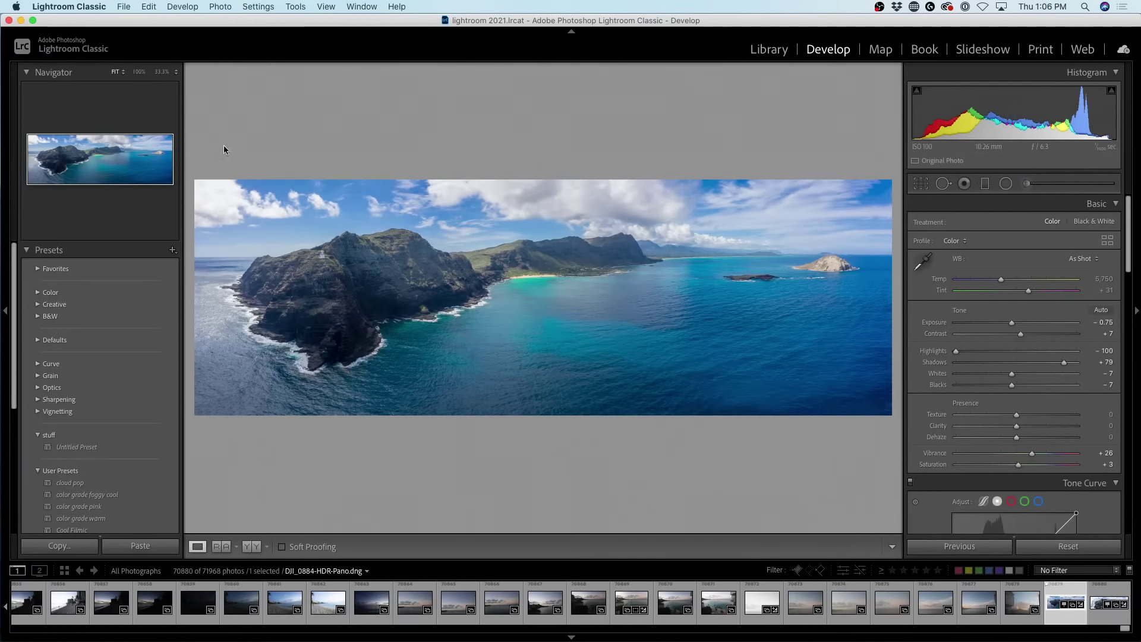
{"action": "left_click", "coordinate": [115, 73]}
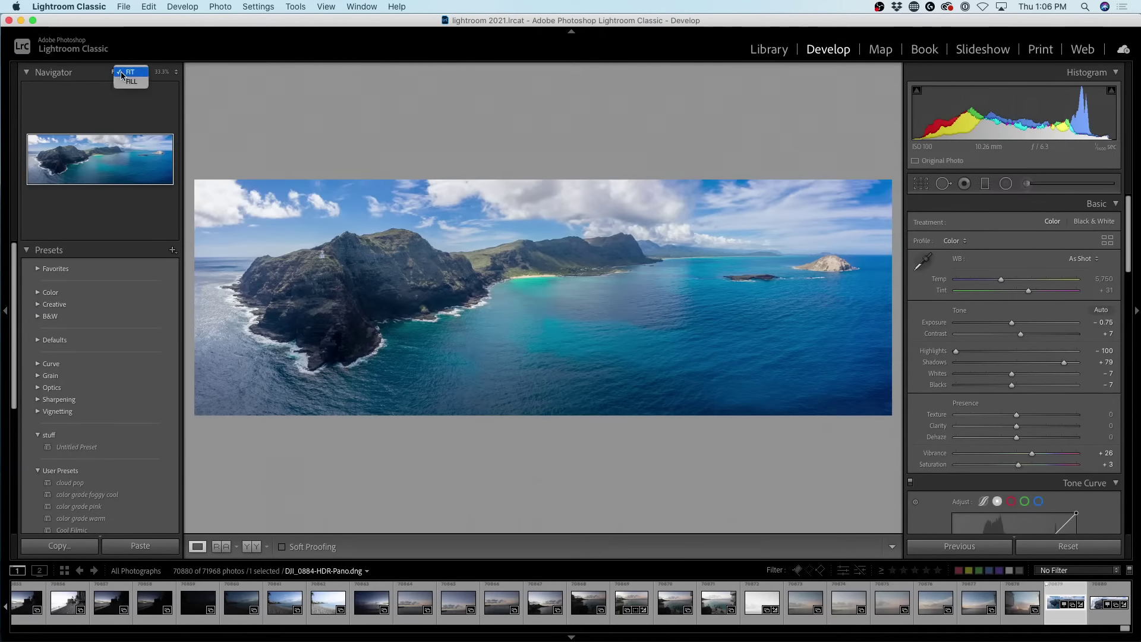
{"action": "left_click", "coordinate": [133, 74]}
{"action": "left_click", "coordinate": [136, 72]}
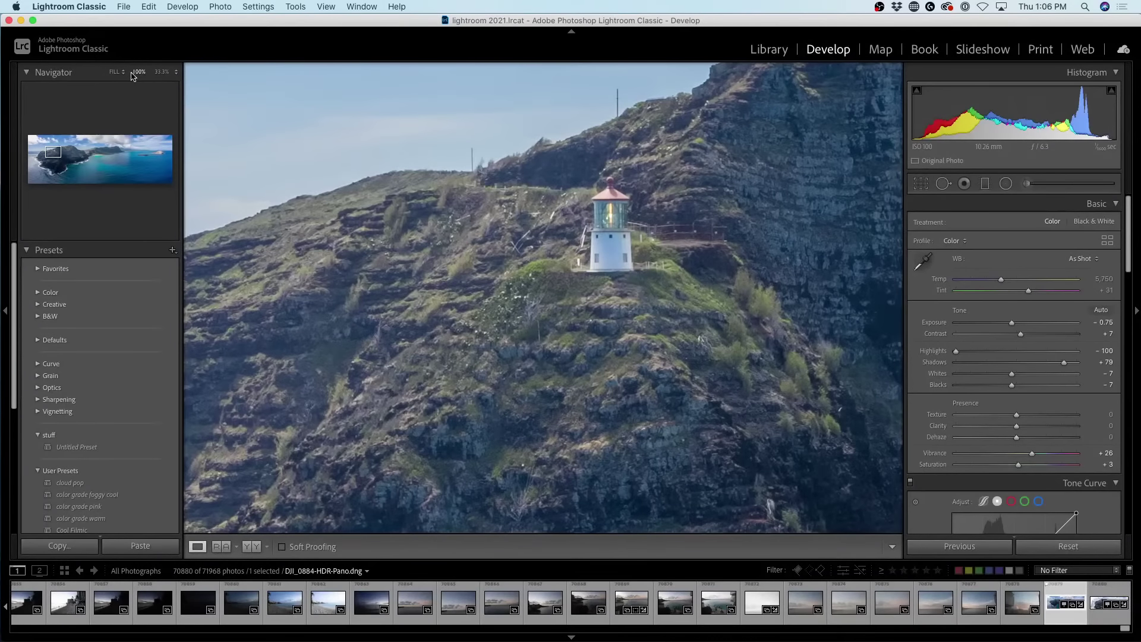
{"action": "left_click", "coordinate": [116, 72]}
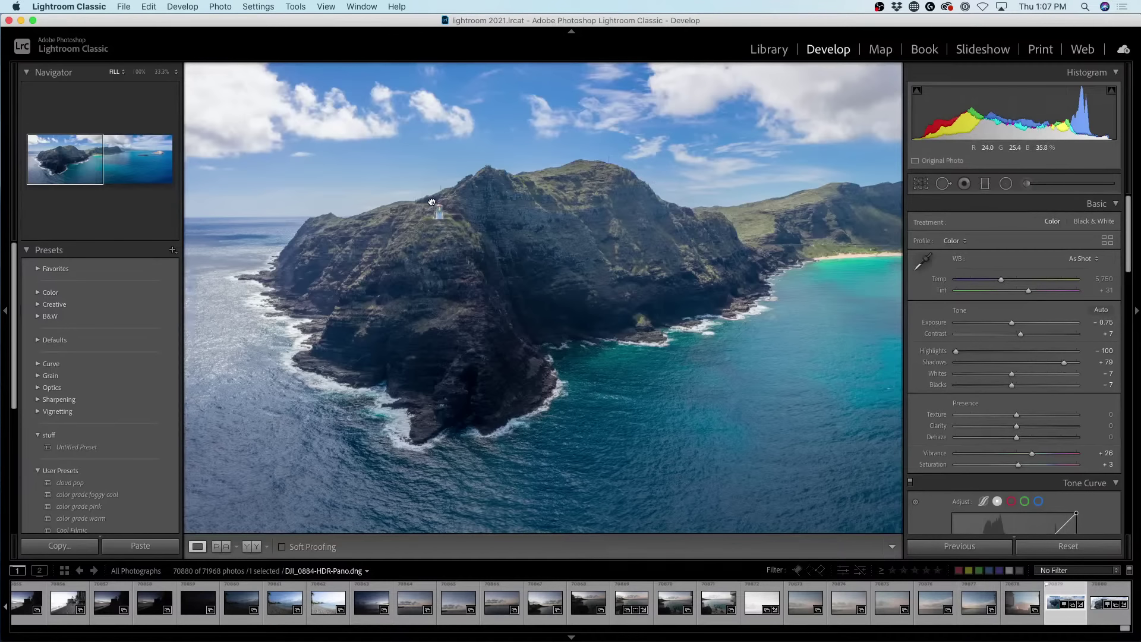
Step: Magnify the lighthouse on the cliff progressively for a close look, then return to the Fill view
{"action": "mouse_move", "coordinate": [688, 213]}
{"action": "left_mouse_down"}
{"action": "mouse_move", "coordinate": [511, 214]}
{"action": "mouse_move", "coordinate": [679, 203]}
{"action": "left_mouse_up"}
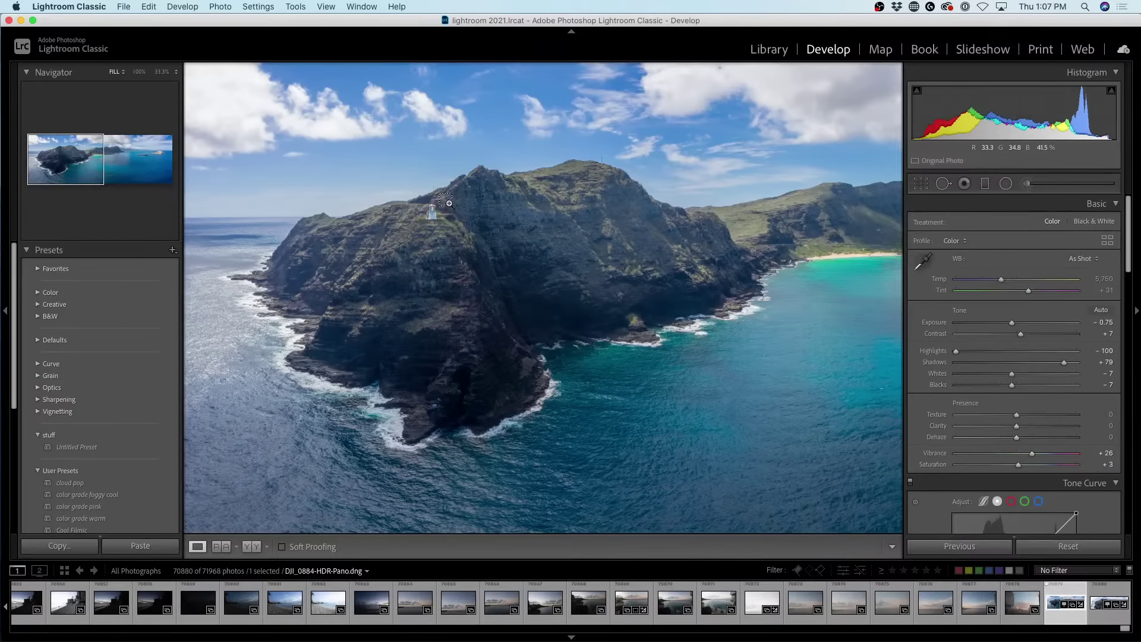
{"action": "left_click_drag", "start_coordinate": [398, 179], "coordinate": [505, 264]}
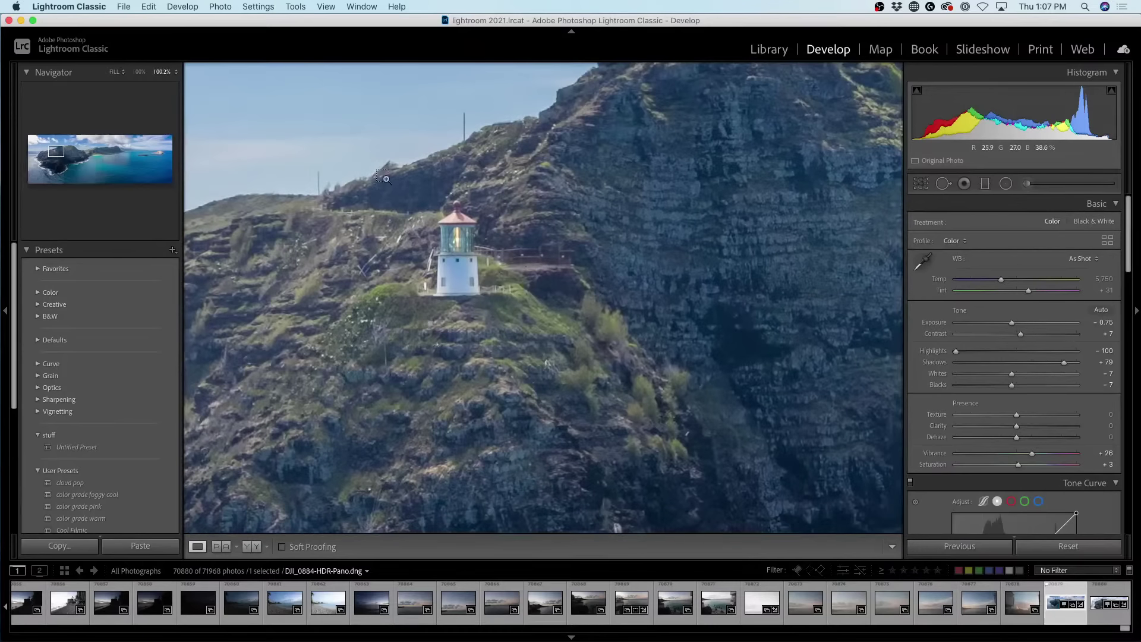
{"action": "left_click_drag", "start_coordinate": [362, 166], "coordinate": [556, 343]}
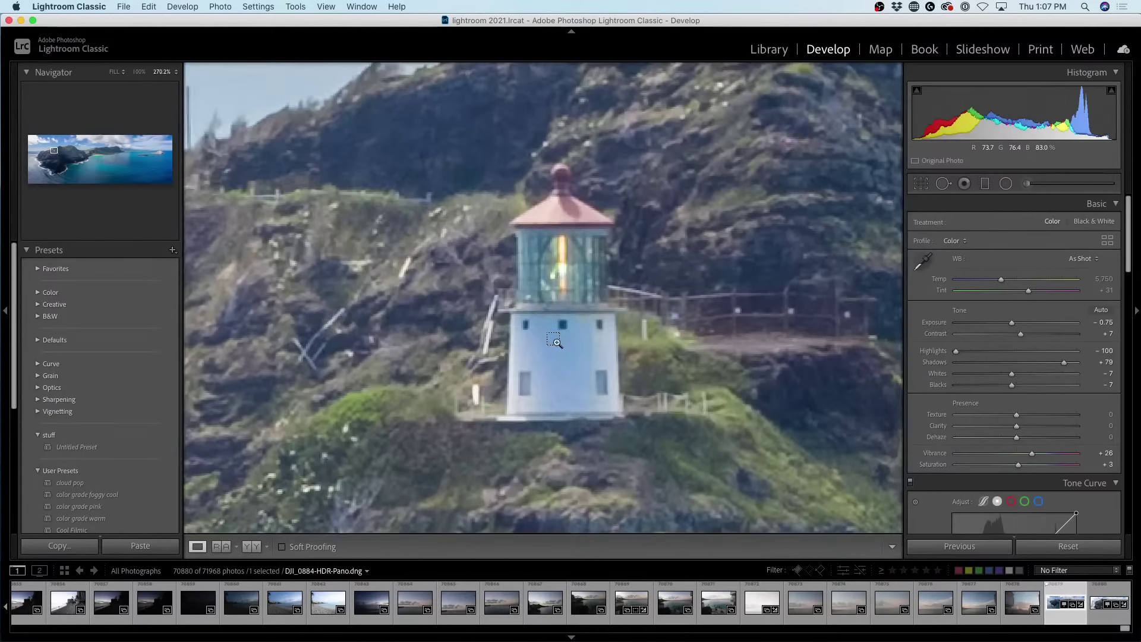
{"action": "left_click", "coordinate": [565, 245]}
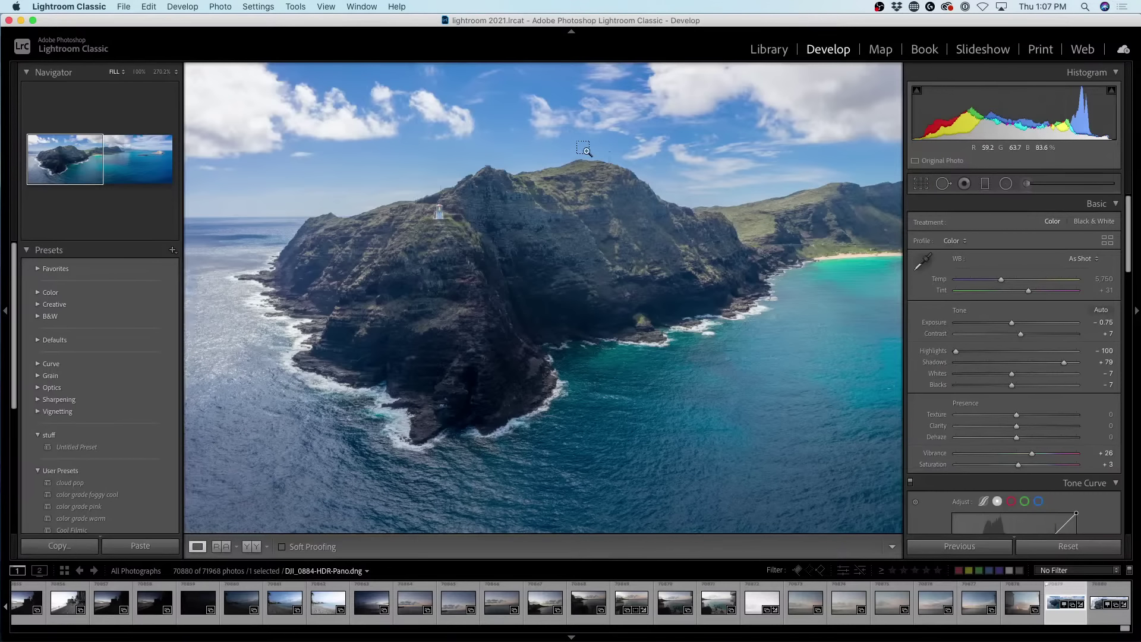
Step: Examine the ridge, the beach and the cliff of the panorama at varying zoom levels
{"action": "left_click_drag", "start_coordinate": [586, 150], "coordinate": [826, 380]}
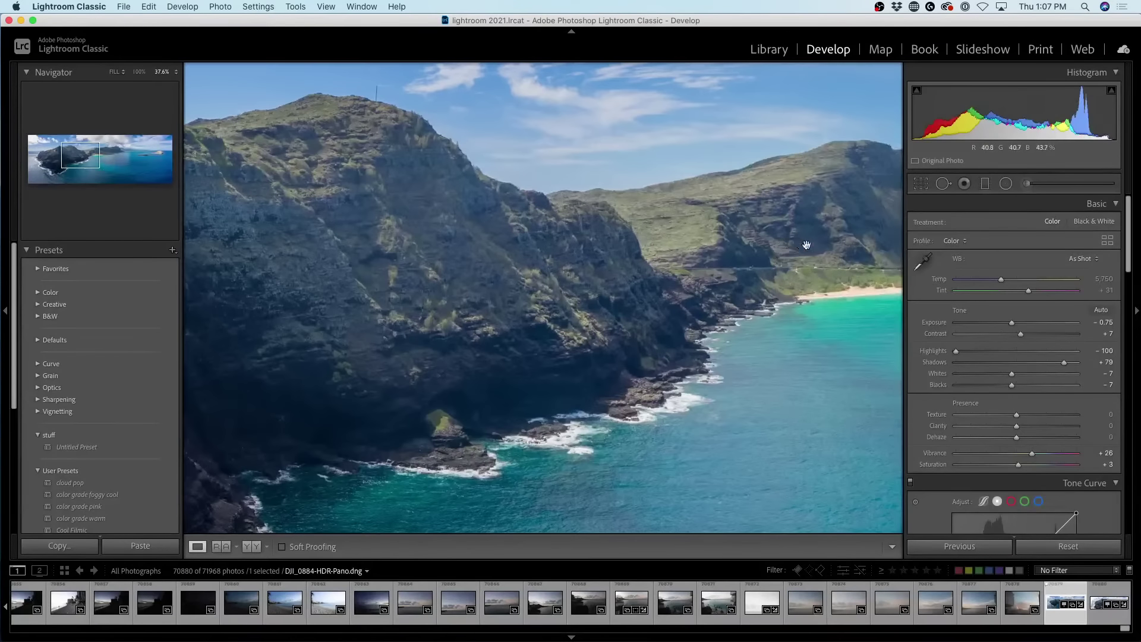
{"action": "left_click_drag", "start_coordinate": [806, 245], "coordinate": [276, 202]}
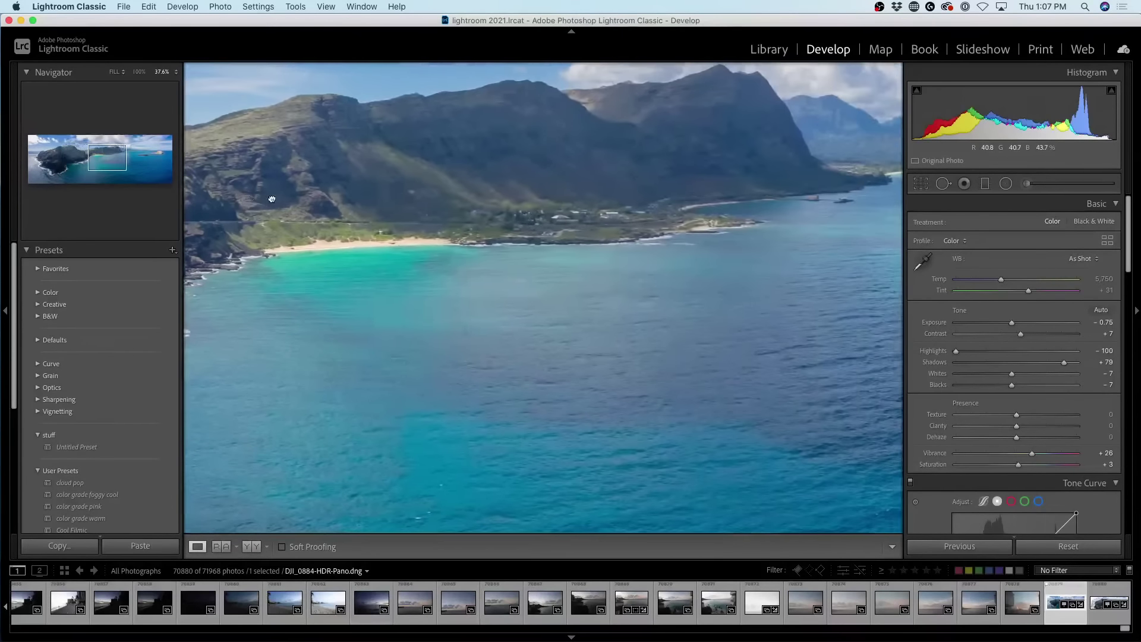
{"action": "left_click_drag", "start_coordinate": [270, 161], "coordinate": [644, 265]}
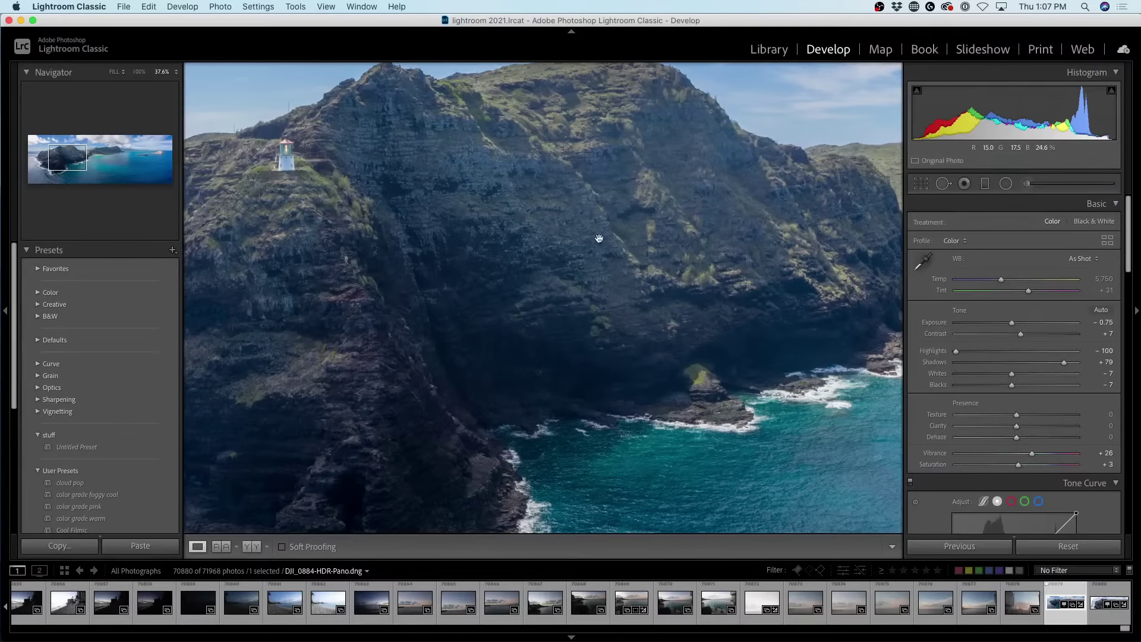
{"action": "left_click_drag", "start_coordinate": [593, 229], "coordinate": [551, 313]}
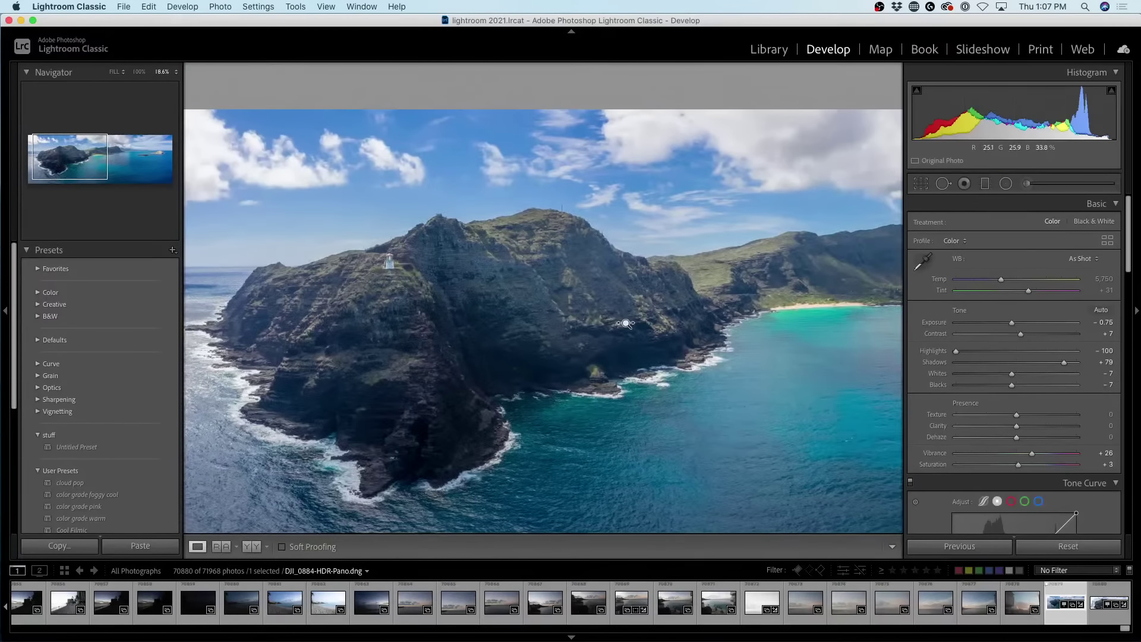
{"action": "left_click_drag", "start_coordinate": [626, 323], "coordinate": [445, 262]}
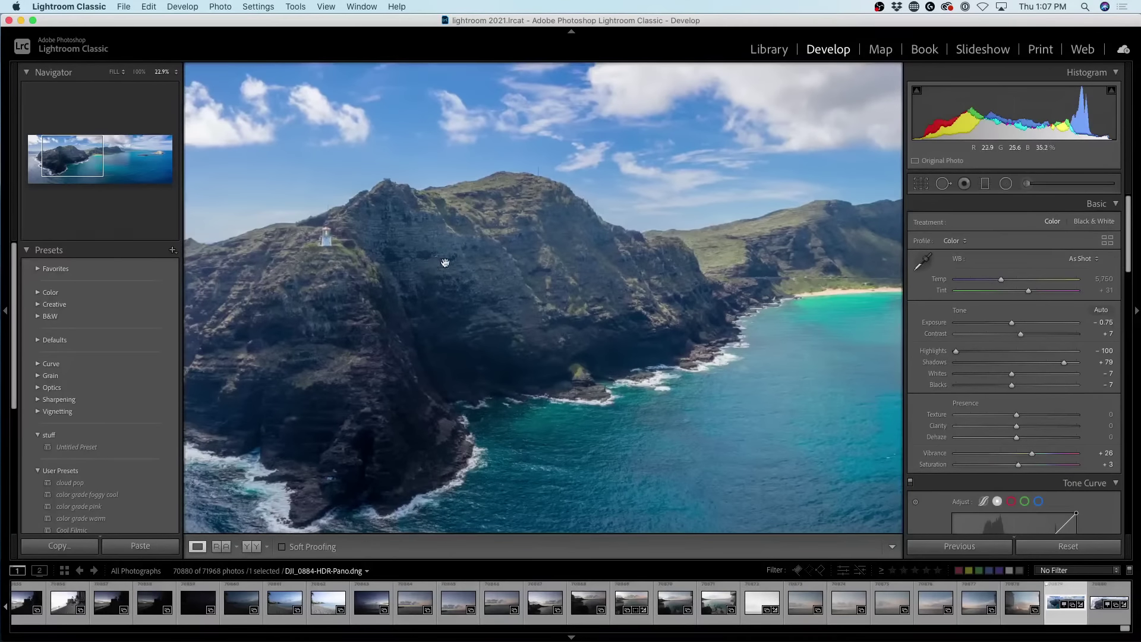
Step: Return the panorama to the Library module's Loupe view at Fill zoom
{"action": "key", "text": "e"}
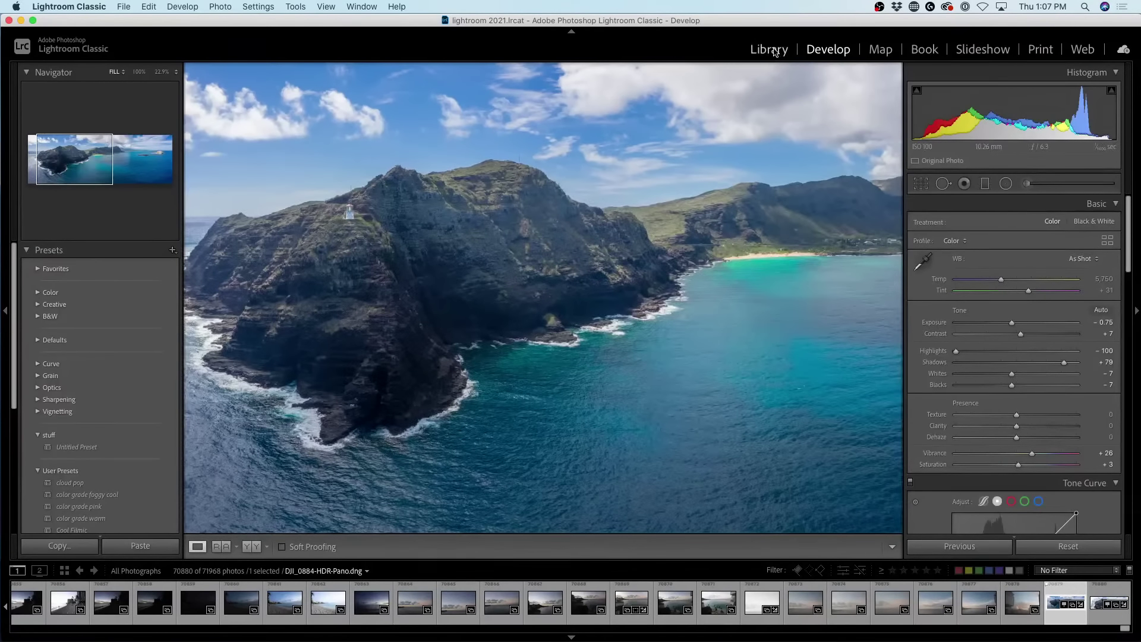
{"action": "left_click_drag", "start_coordinate": [507, 231], "coordinate": [696, 242]}
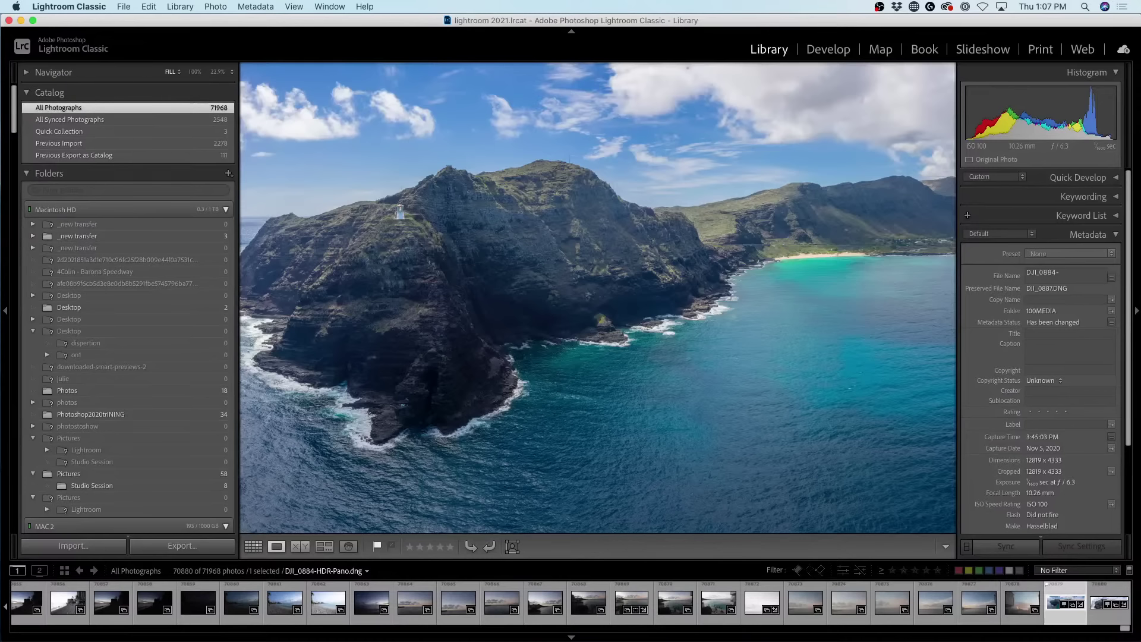
{"action": "key", "text": "super+shift+e"}
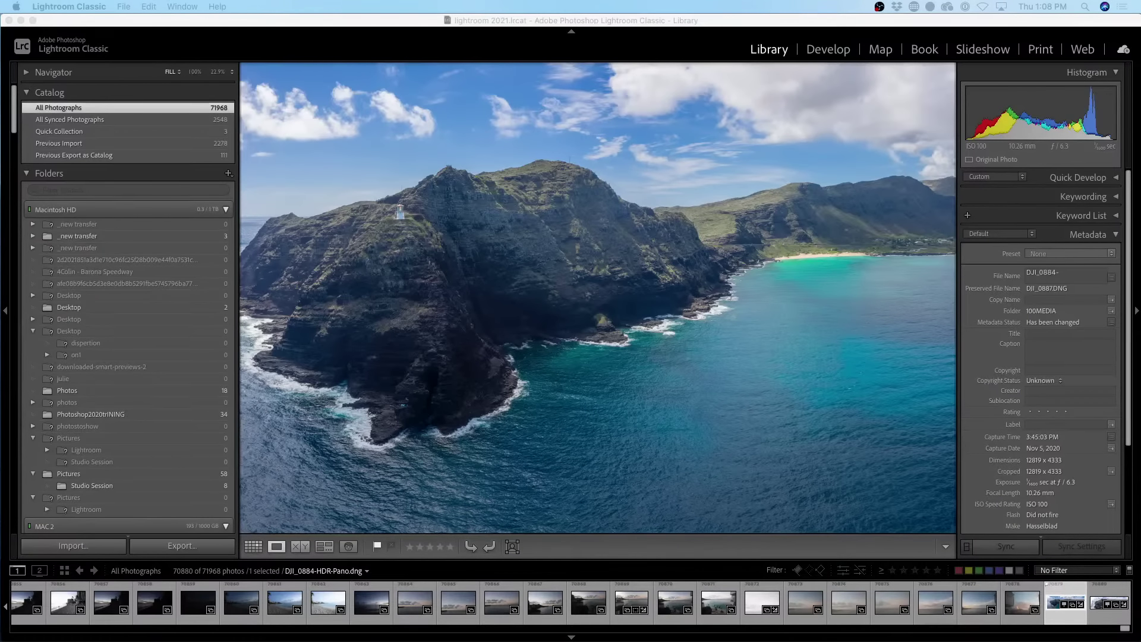
{"action": "left_click", "coordinate": [770, 226]}
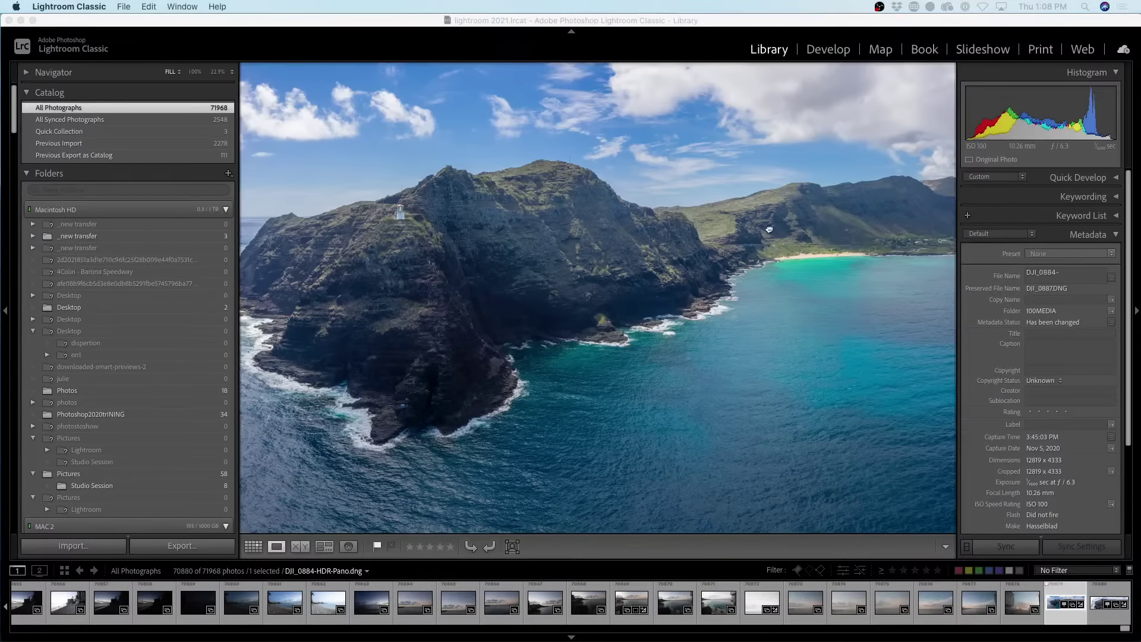
Step: Browse the All Photographs thumbnails in Grid view, from the panorama back through the aerial, ocean and blue car shots
{"action": "key", "text": "g"}
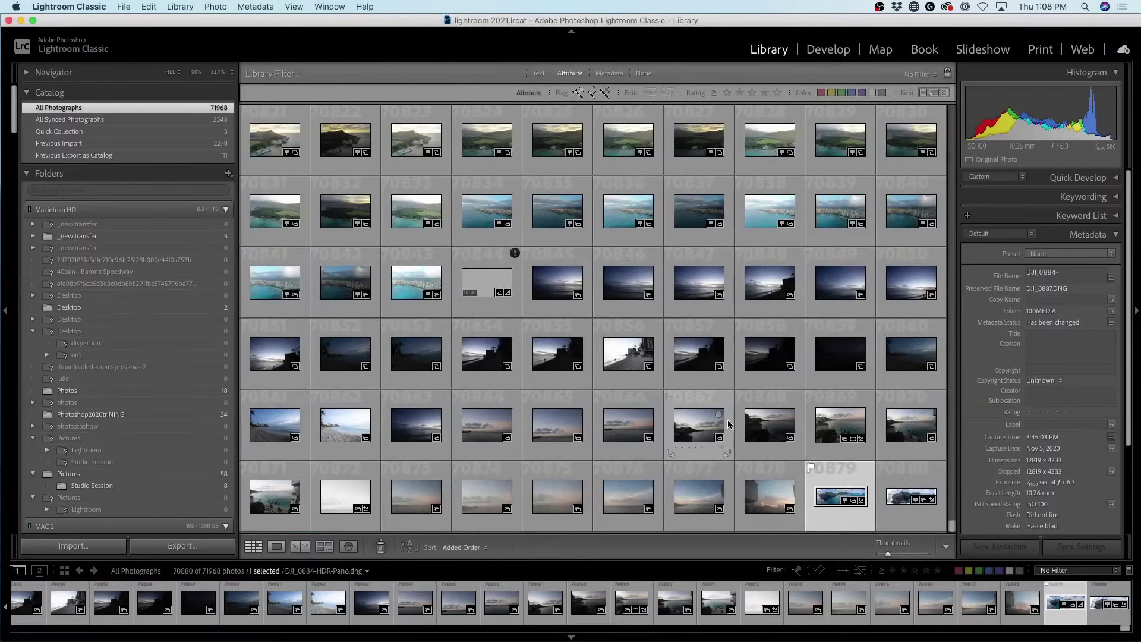
{"action": "scroll", "coordinate": [727, 421], "scroll_direction": "up", "scroll_amount": 10}
{"action": "scroll", "coordinate": [727, 423], "scroll_direction": "up", "scroll_amount": 20}
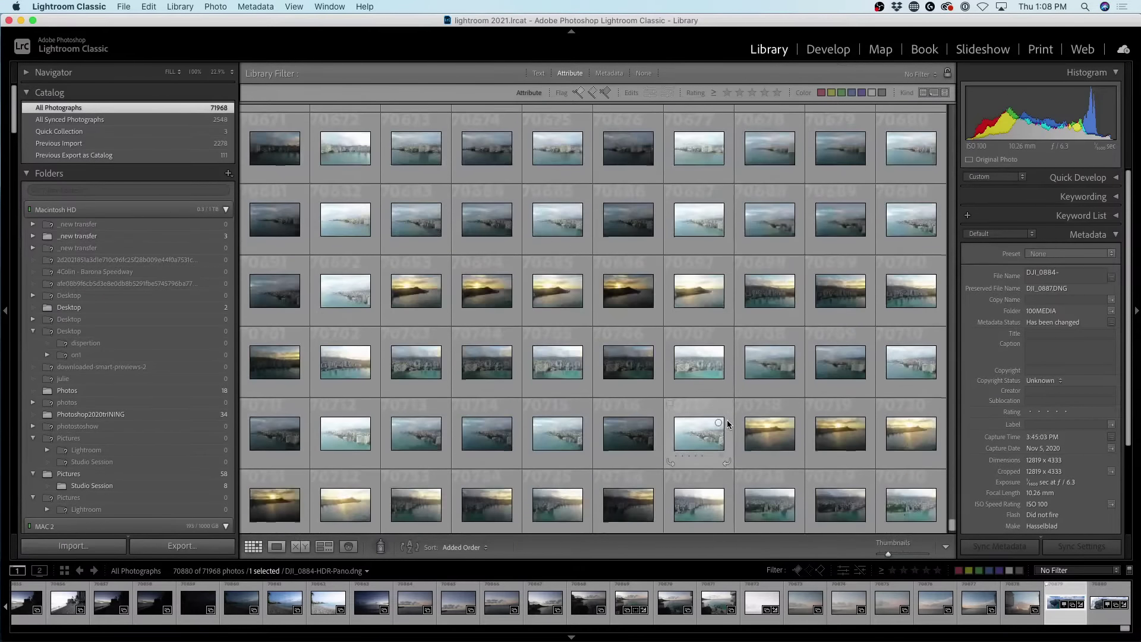
{"action": "scroll", "coordinate": [728, 423], "scroll_direction": "up", "scroll_amount": 15}
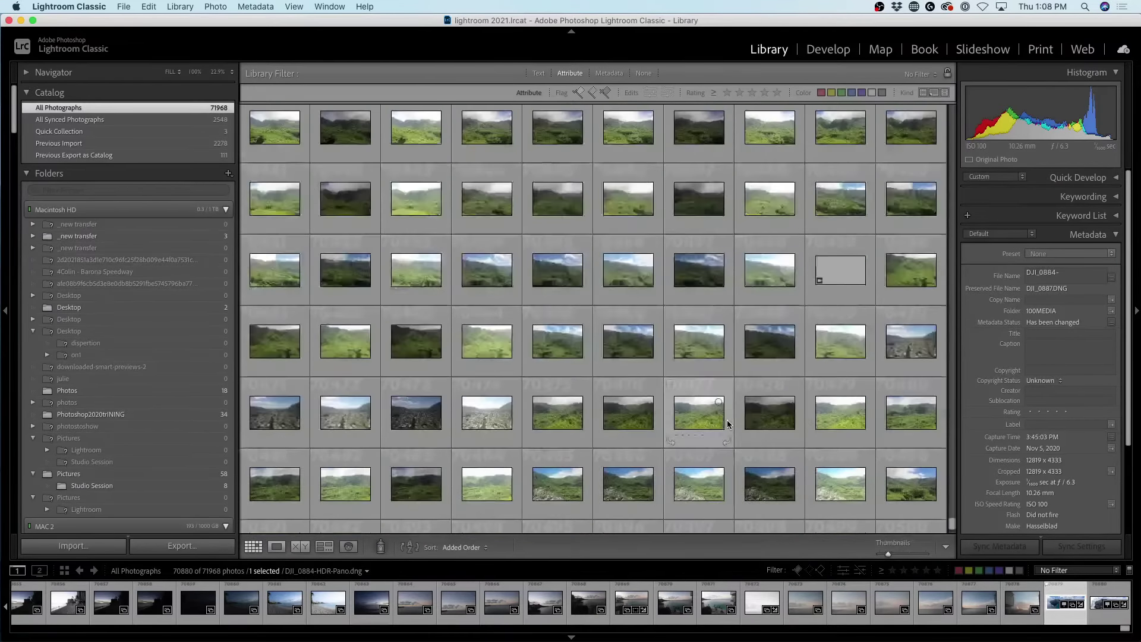
{"action": "scroll", "coordinate": [729, 423], "scroll_direction": "up", "scroll_amount": 15}
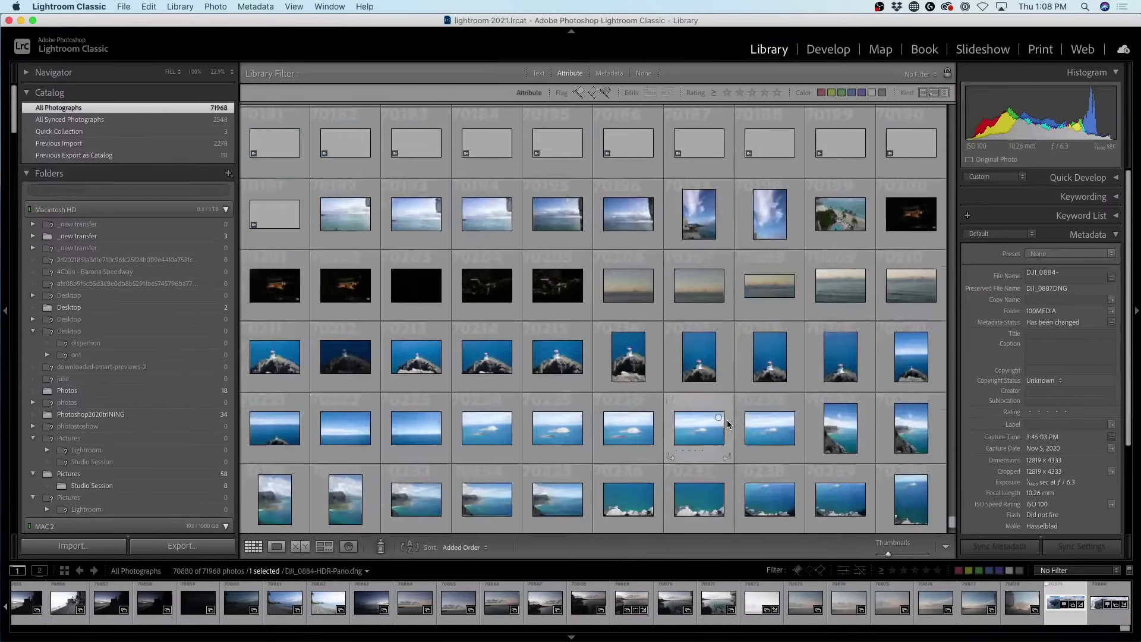
{"action": "scroll", "coordinate": [726, 422], "scroll_direction": "down", "scroll_amount": 4}
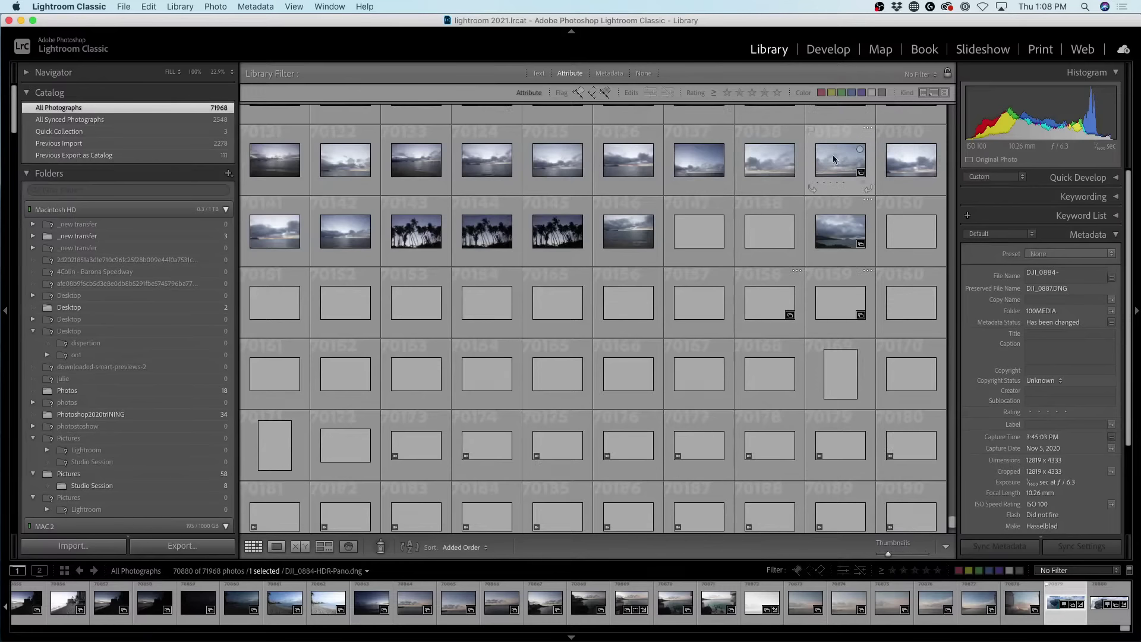
{"action": "scroll", "coordinate": [794, 347], "scroll_direction": "down", "scroll_amount": 3}
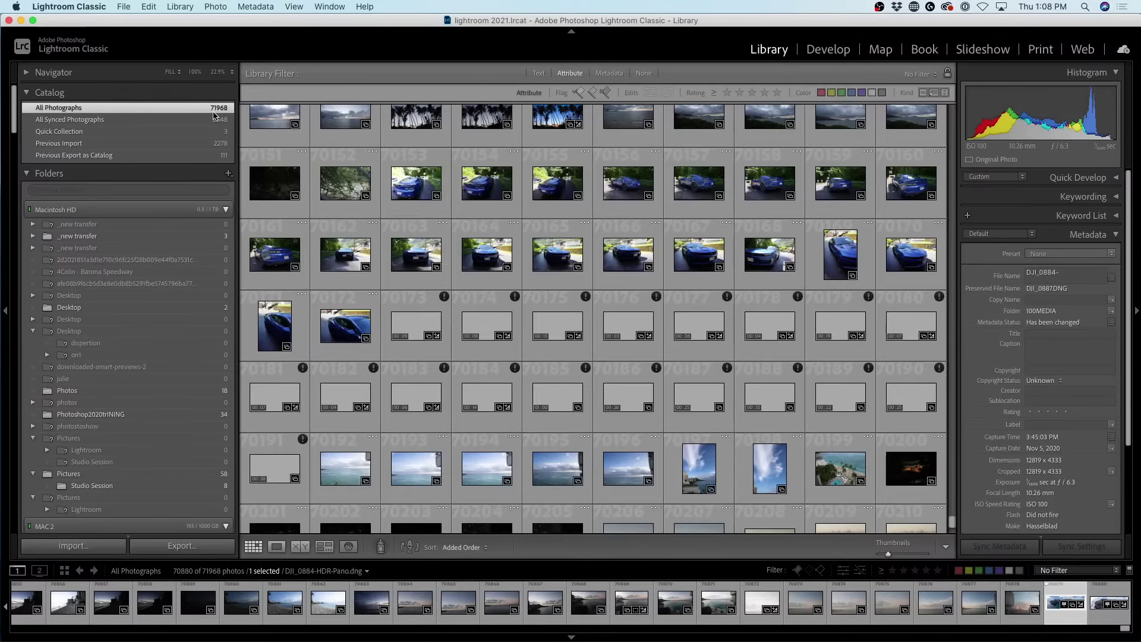
{"action": "scroll", "coordinate": [749, 404], "scroll_direction": "down", "scroll_amount": 5}
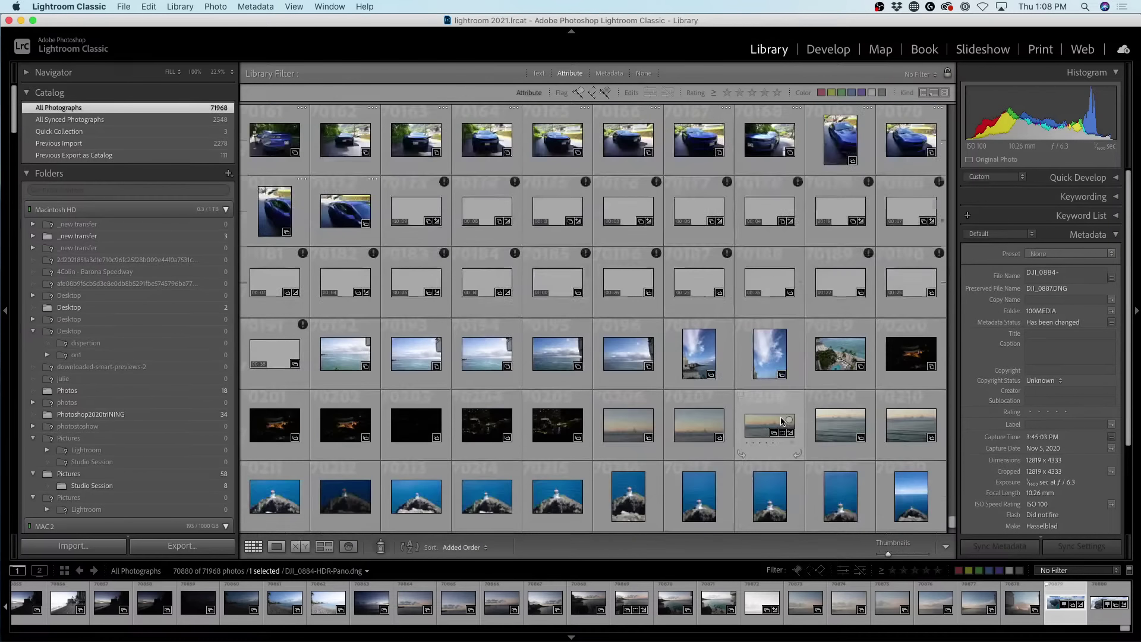
{"action": "scroll", "coordinate": [701, 417], "scroll_direction": "up", "scroll_amount": 2}
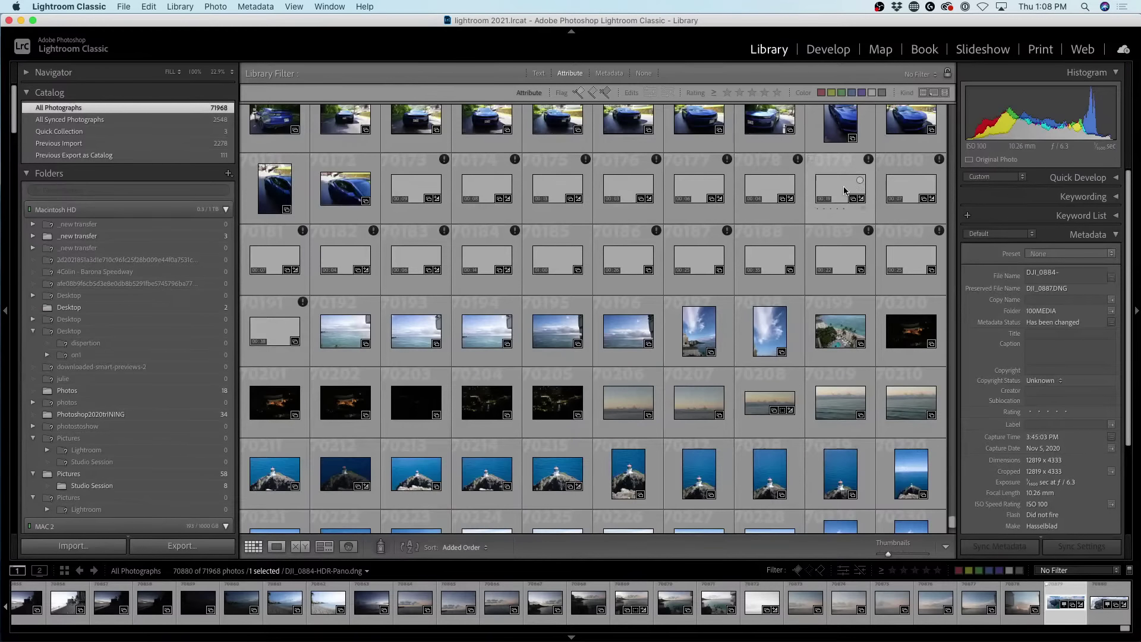
Step: Open a missing video clip, C0120.MP4, from the All Photographs thumbnails in Loupe view and return to the grid
{"action": "scroll", "coordinate": [861, 334], "scroll_direction": "down", "scroll_amount": 1}
{"action": "scroll", "coordinate": [861, 333], "scroll_direction": "down", "scroll_amount": 1}
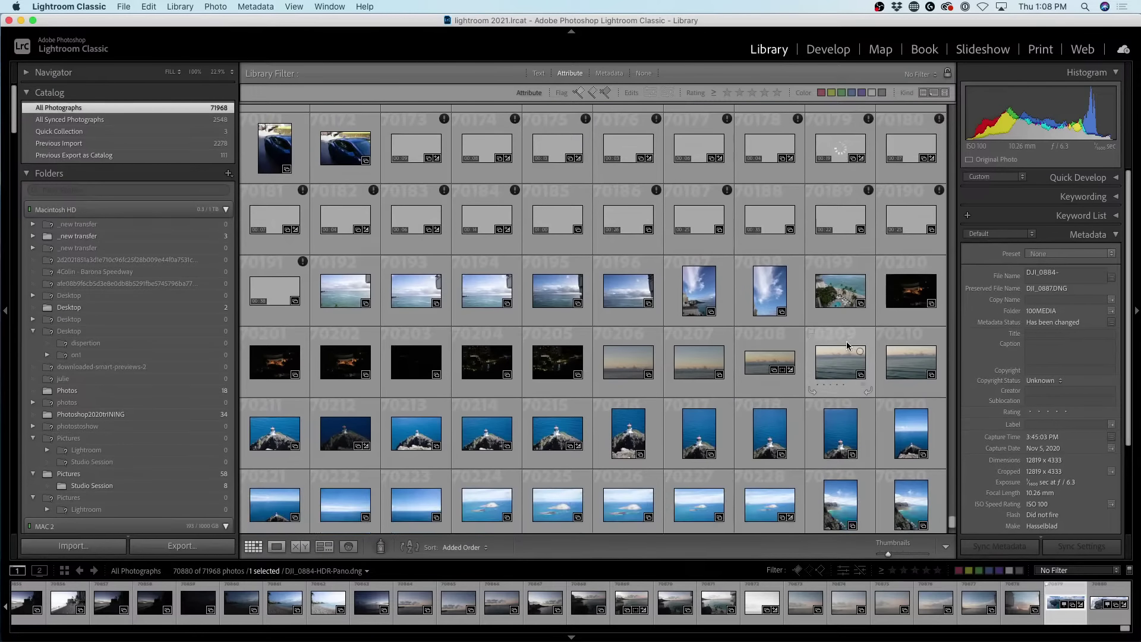
{"action": "double_click", "coordinate": [487, 226]}
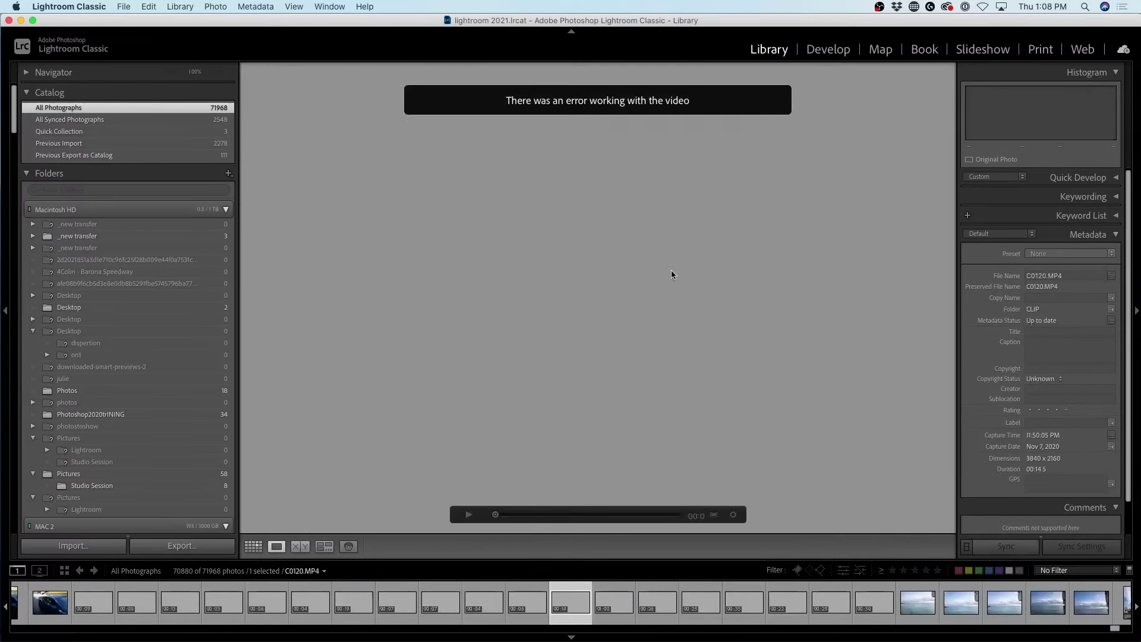
{"action": "double_click", "coordinate": [718, 292]}
Step: Browse the All Photographs thumbnails from the lighthouse and ocean shots to the green mountain aerials
{"action": "scroll", "coordinate": [719, 308], "scroll_direction": "down", "scroll_amount": 5}
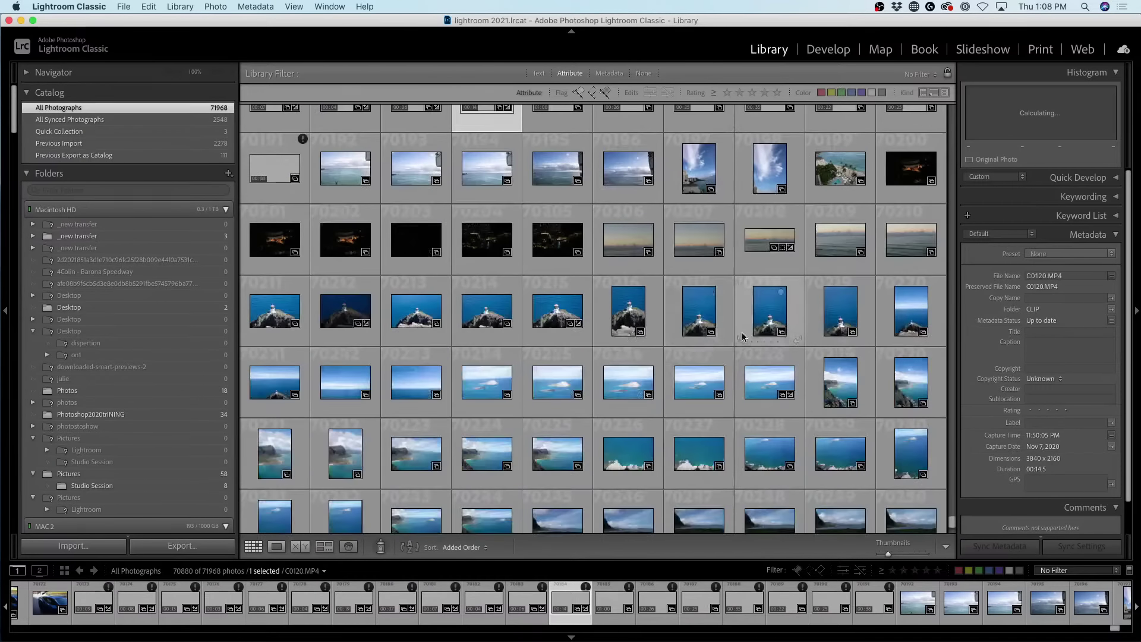
{"action": "scroll", "coordinate": [740, 337], "scroll_direction": "down", "scroll_amount": 2}
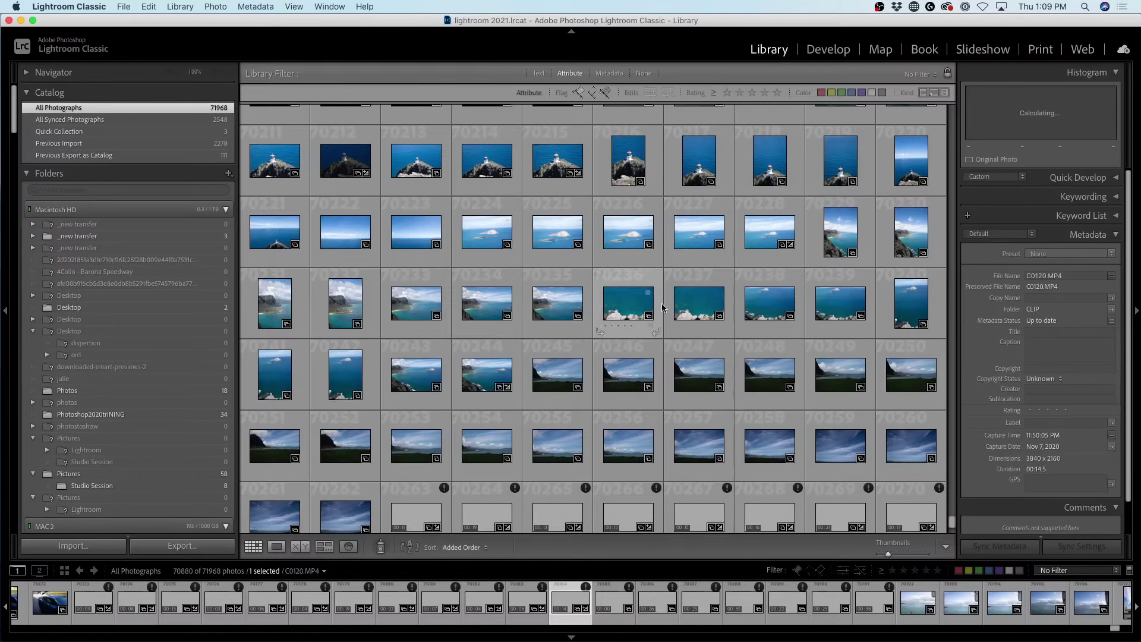
{"action": "scroll", "coordinate": [695, 275], "scroll_direction": "down", "scroll_amount": 2}
{"action": "scroll", "coordinate": [782, 355], "scroll_direction": "down", "scroll_amount": 10}
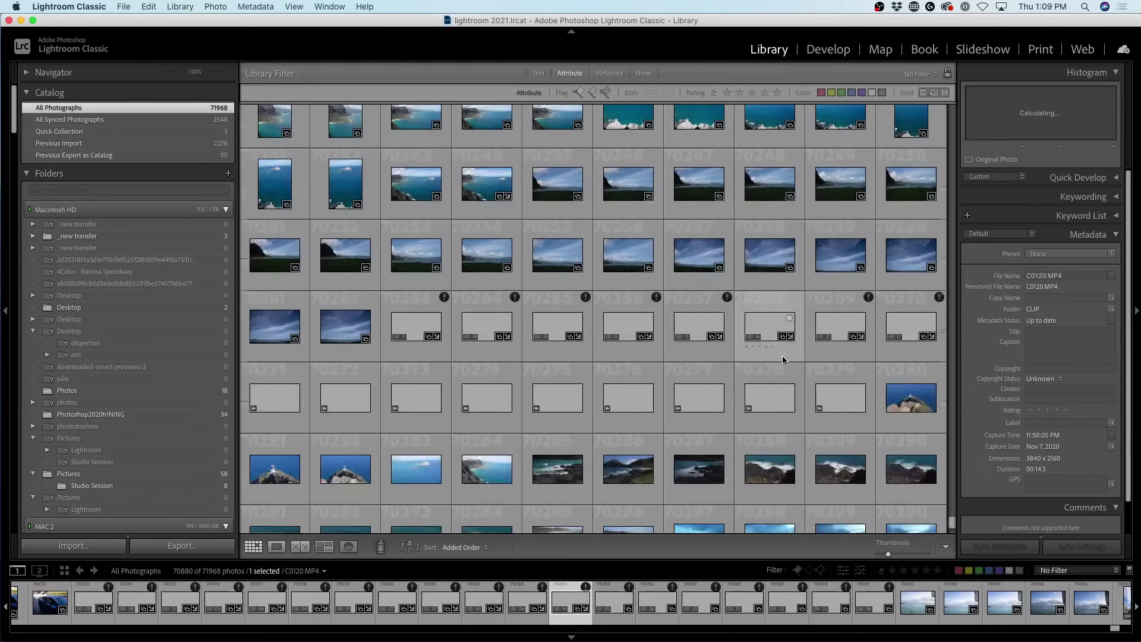
{"action": "scroll", "coordinate": [829, 422], "scroll_direction": "down", "scroll_amount": 8}
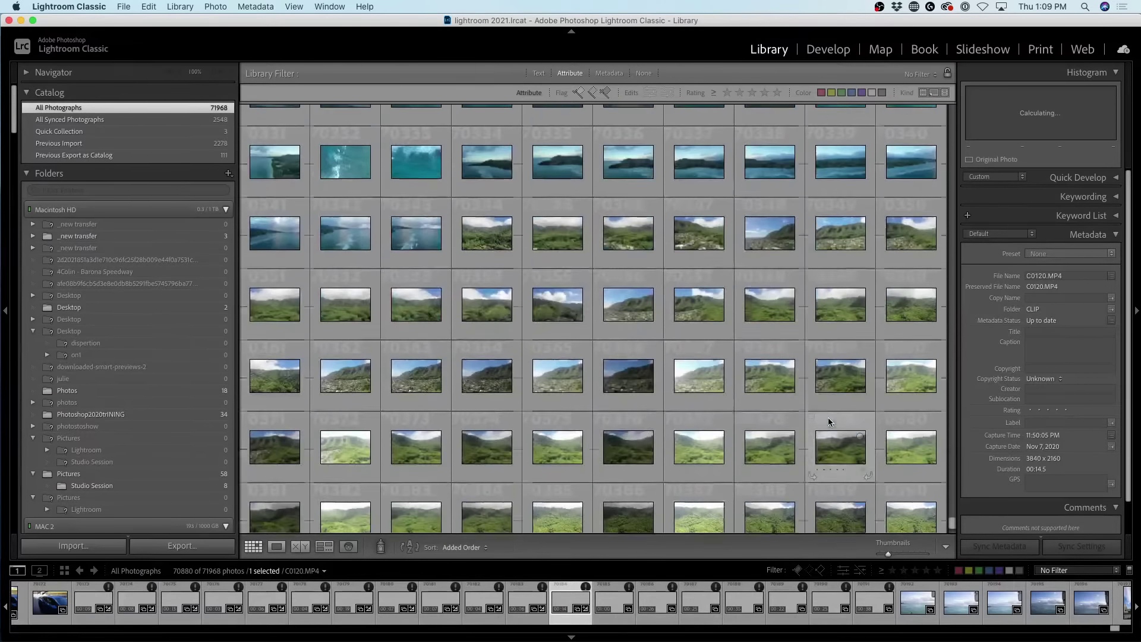
{"action": "scroll", "coordinate": [774, 309], "scroll_direction": "down", "scroll_amount": 8}
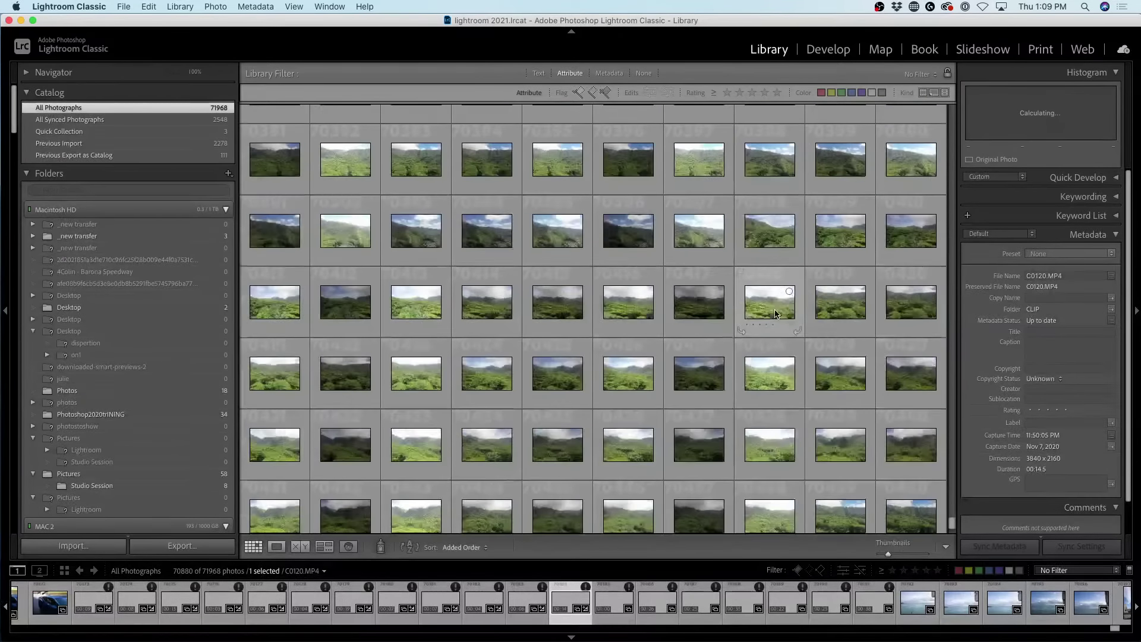
{"action": "scroll", "coordinate": [756, 353], "scroll_direction": "up", "scroll_amount": 5}
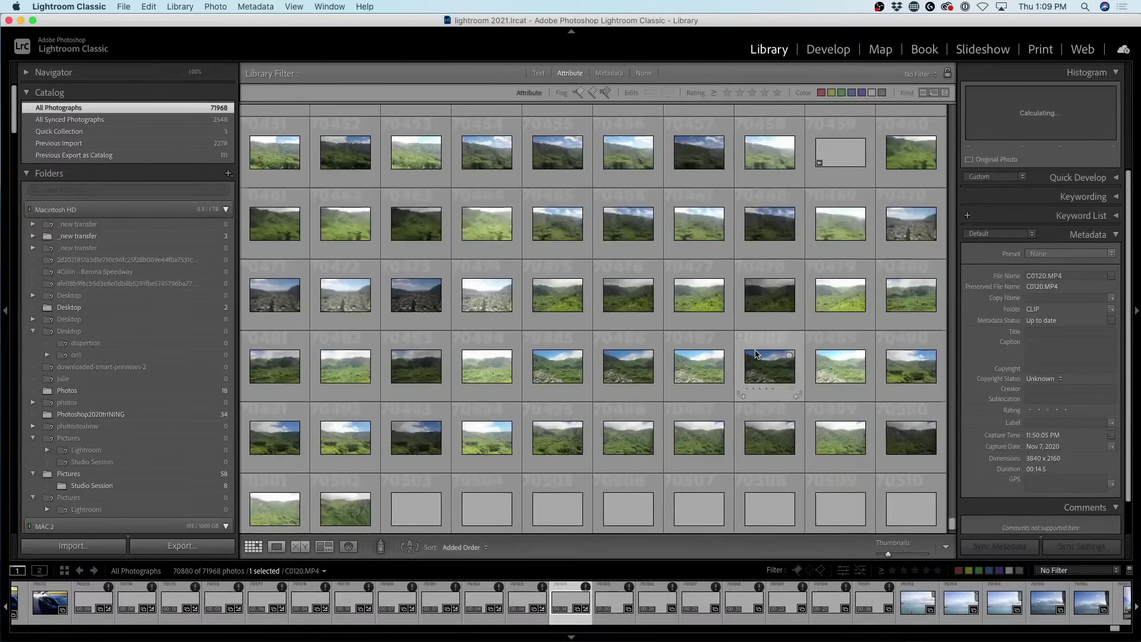
{"action": "scroll", "coordinate": [755, 353], "scroll_direction": "up", "scroll_amount": 2}
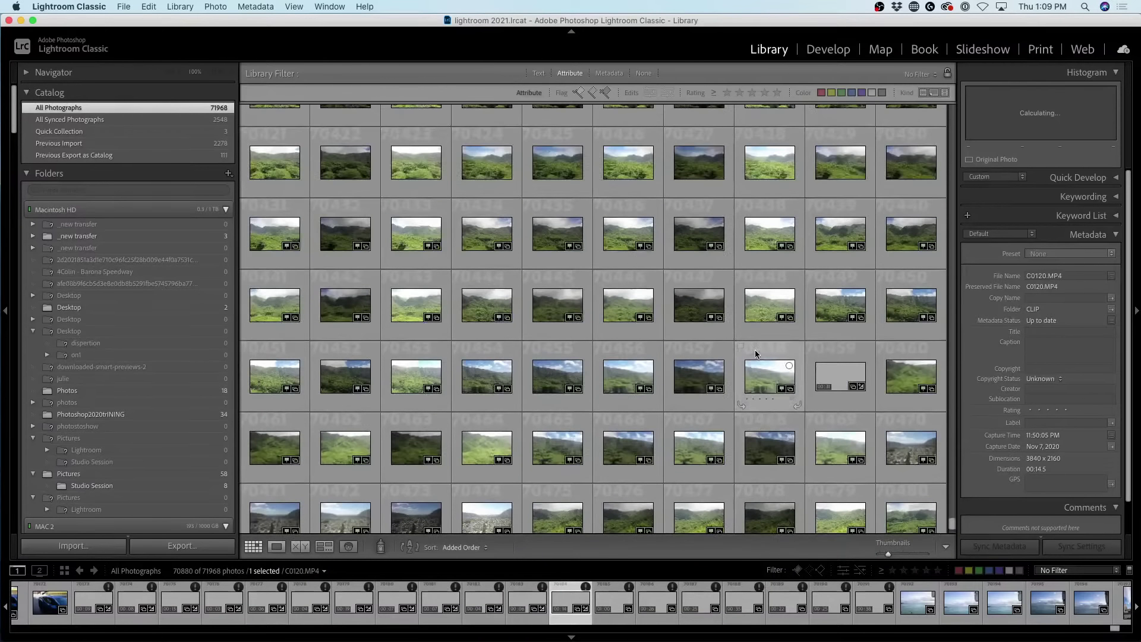
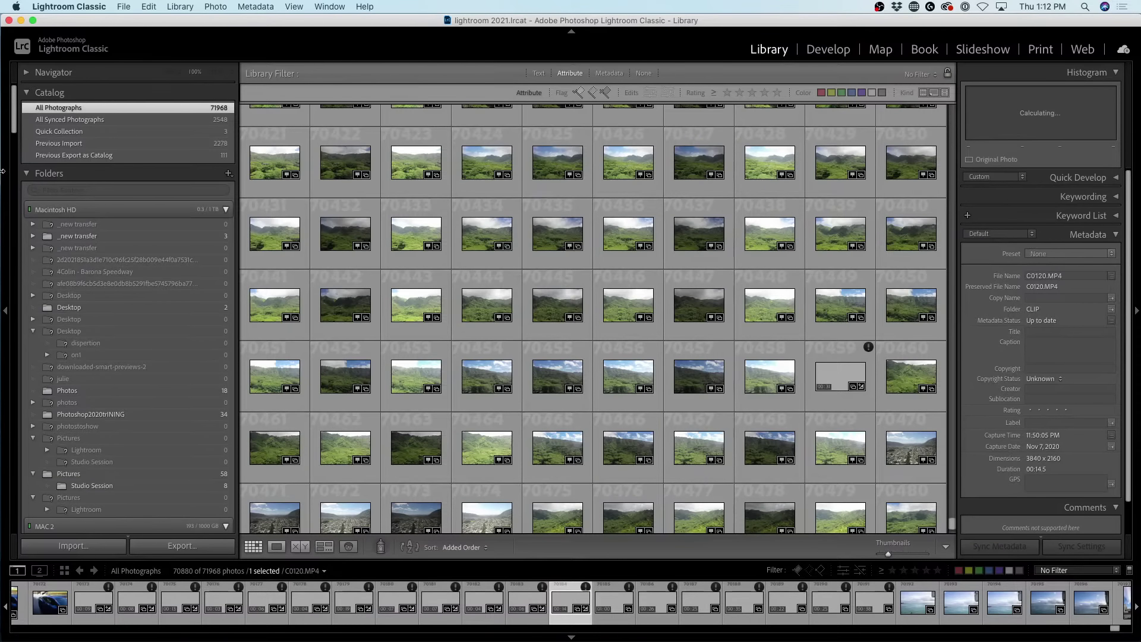
Step: Start a tethered capture session named Studio Session with the Session Name - Sequence template and start number 9
{"action": "left_click", "coordinate": [125, 7]}
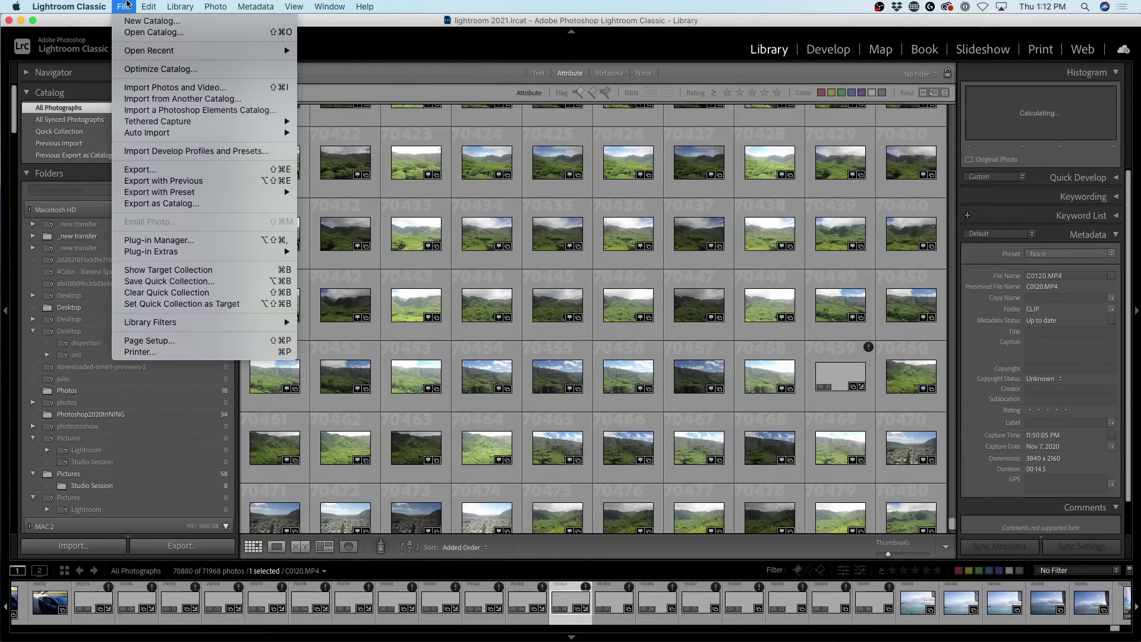
{"action": "mouse_move", "coordinate": [208, 122]}
{"action": "left_click", "coordinate": [348, 122]}
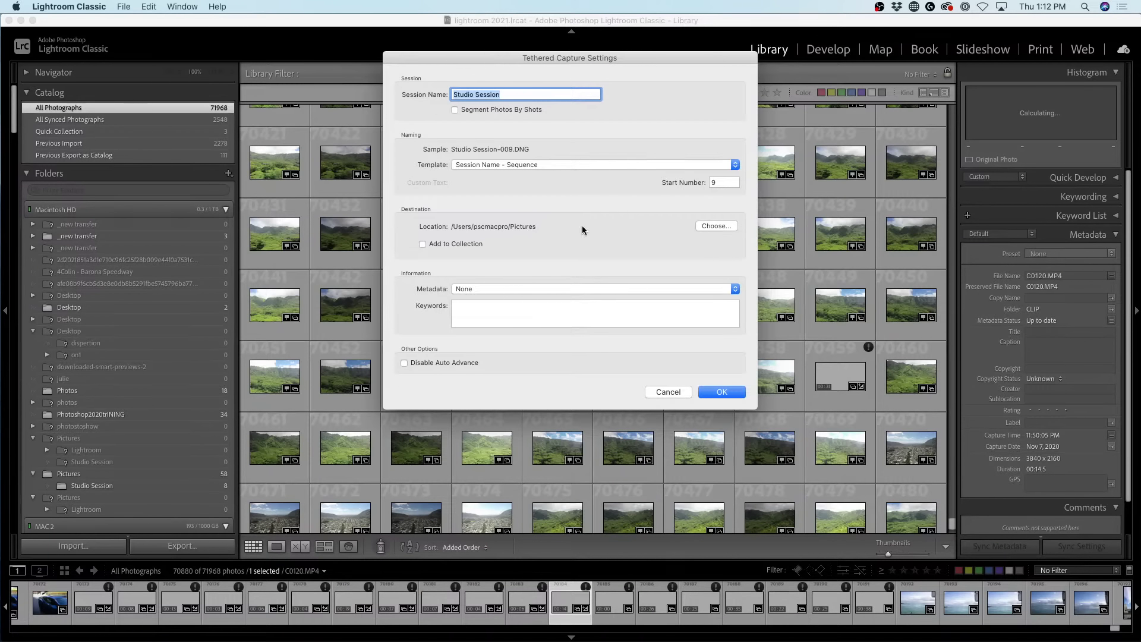
{"action": "left_click", "coordinate": [722, 392]}
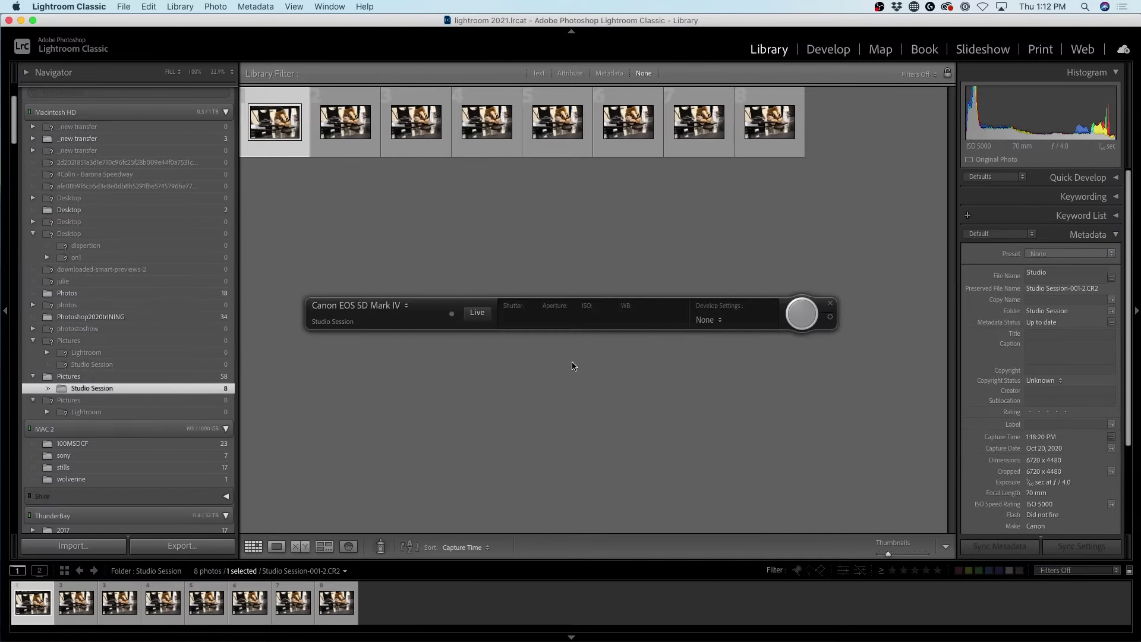
Step: Turn on Live View for the Canon EOS 5D Mark IV and rotate its preview image
{"action": "left_click", "coordinate": [478, 315]}
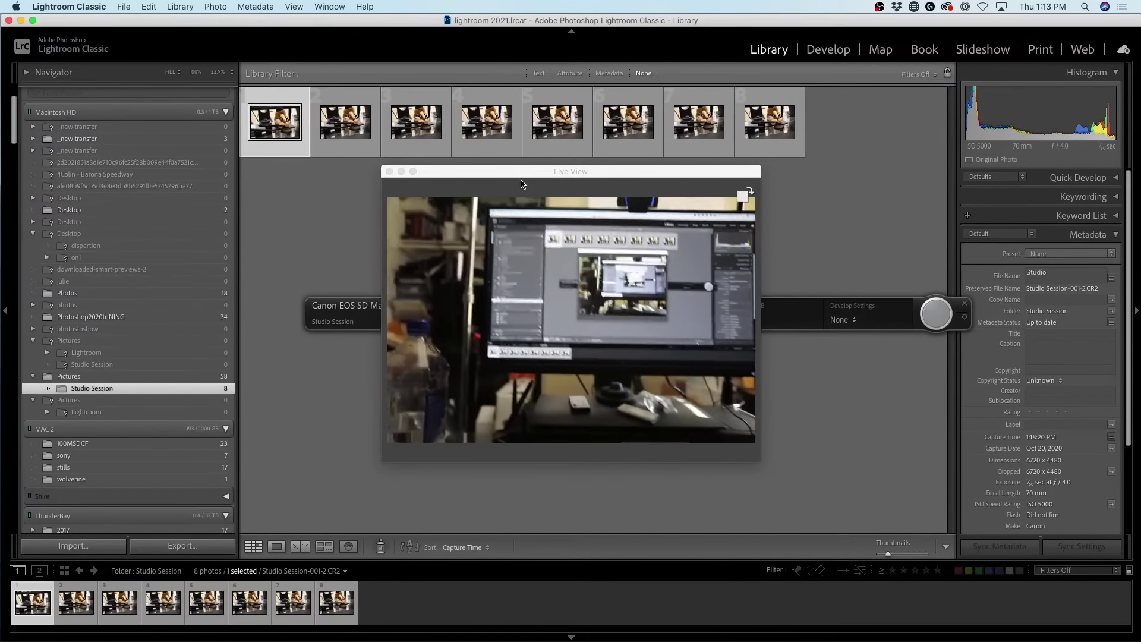
{"action": "left_click", "coordinate": [743, 195]}
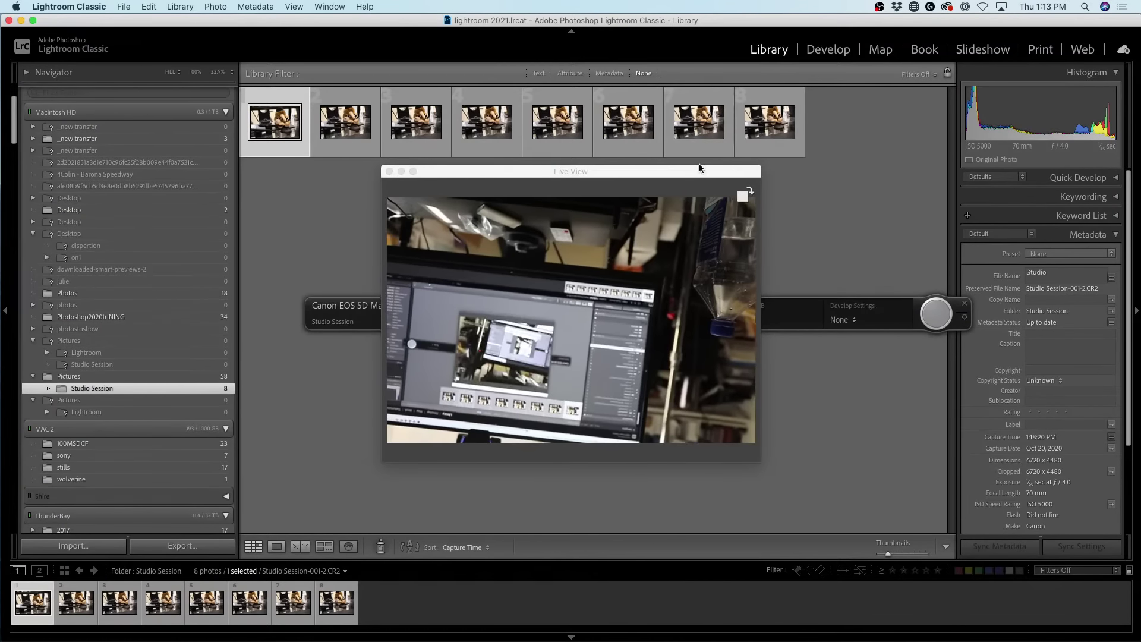
Step: Arrange the tethered capture bar just under the thumbnails with the Live View window below it
{"action": "left_click_drag", "start_coordinate": [700, 171], "coordinate": [541, 369]}
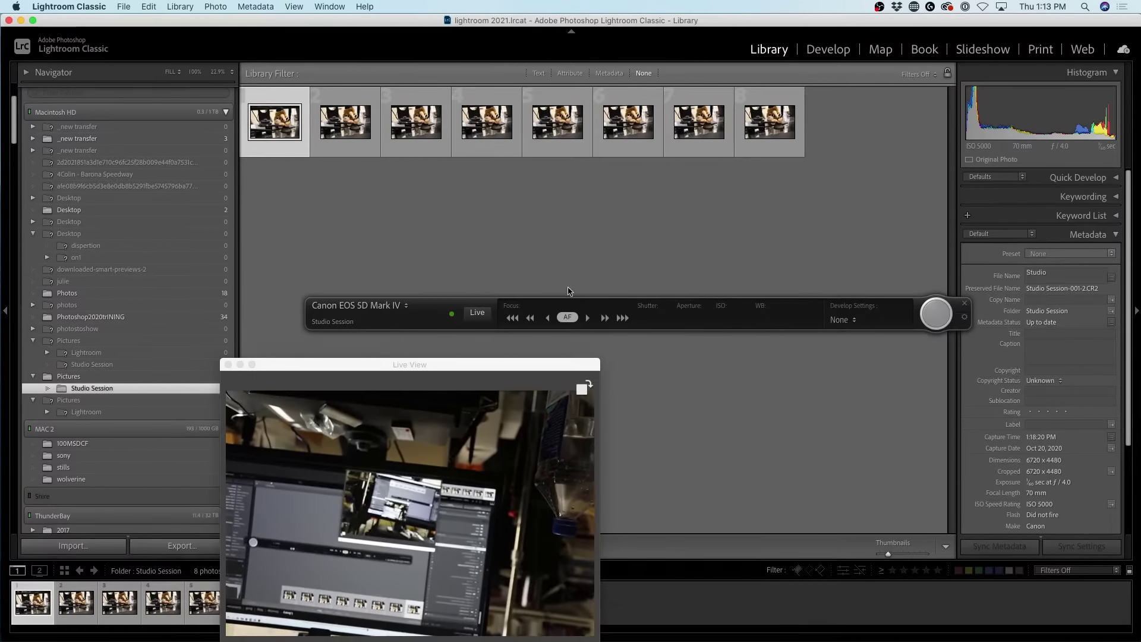
{"action": "left_click", "coordinate": [429, 297]}
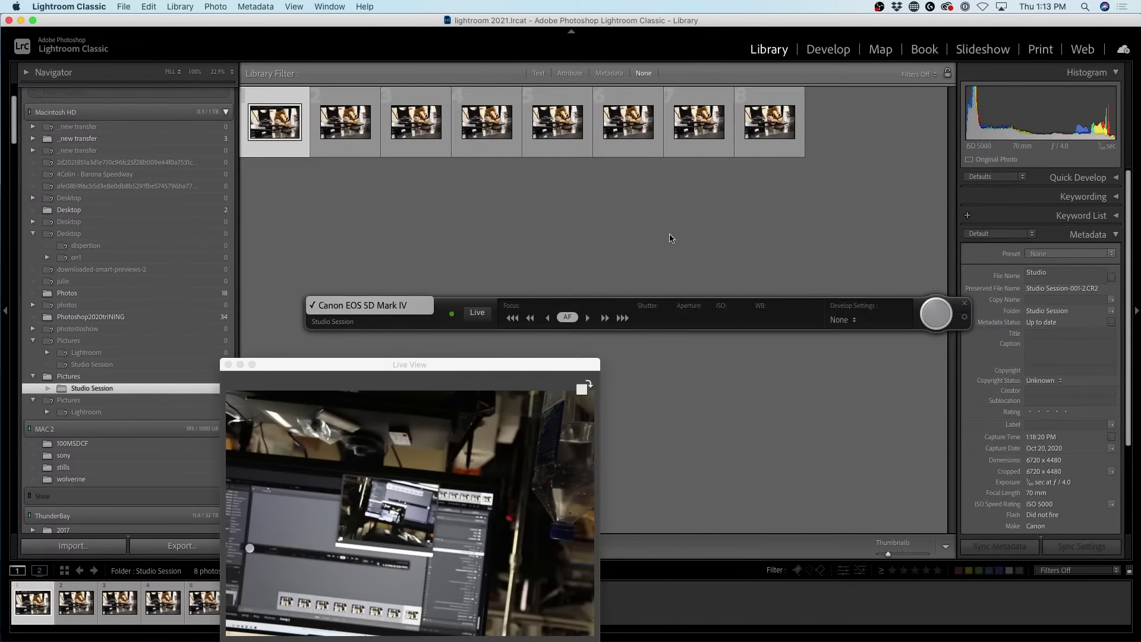
{"action": "left_click_drag", "start_coordinate": [799, 301], "coordinate": [720, 184]}
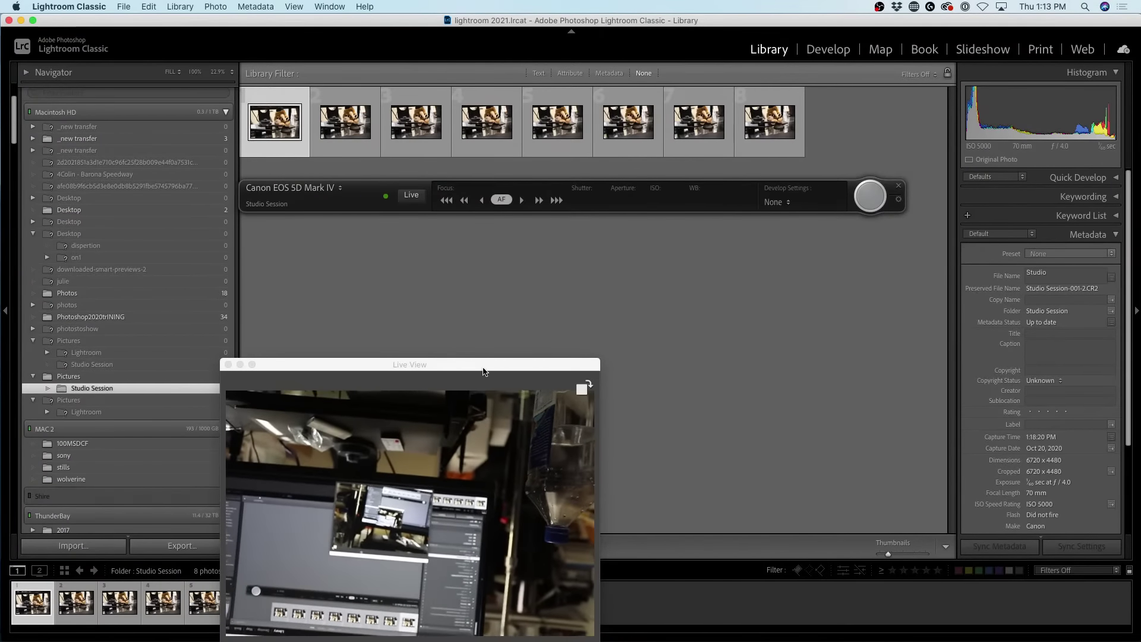
{"action": "left_click_drag", "start_coordinate": [484, 370], "coordinate": [482, 278]}
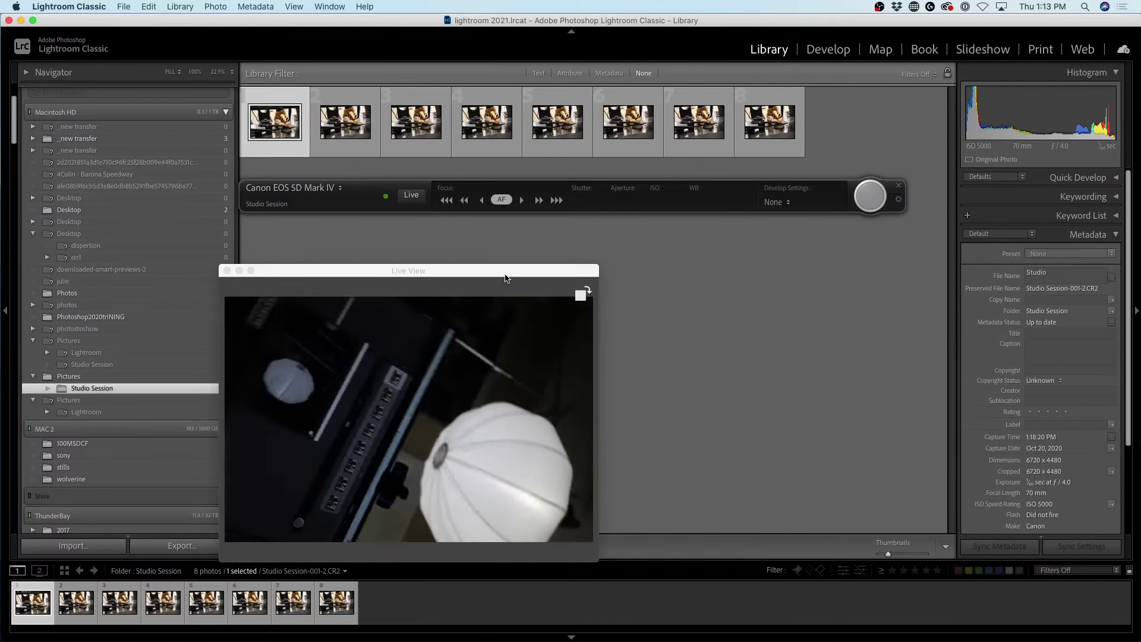
{"action": "left_click_drag", "start_coordinate": [505, 278], "coordinate": [421, 255]}
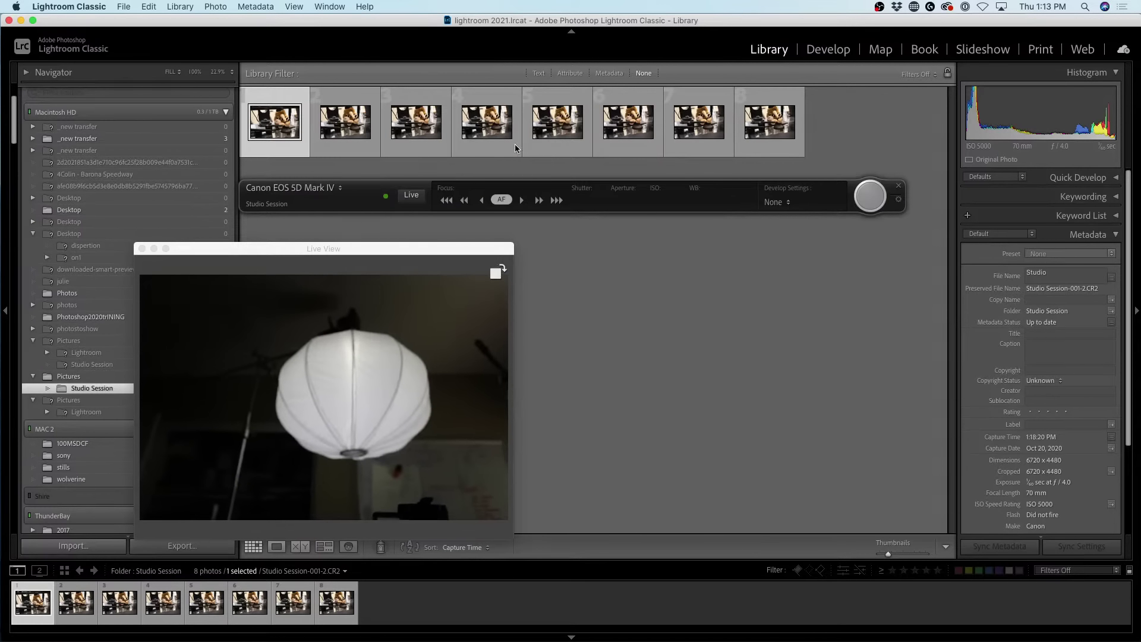
Step: Autofocus the camera on the white lantern and adjust the tethered capture bar's position slightly
{"action": "left_click", "coordinate": [500, 199]}
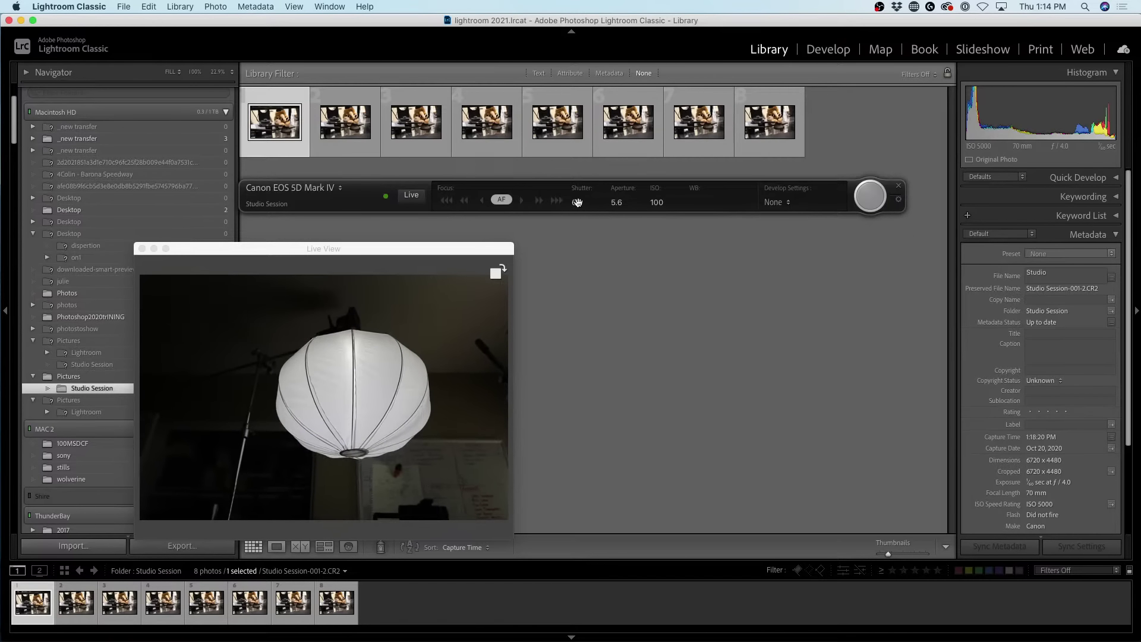
{"action": "left_click_drag", "start_coordinate": [575, 205], "coordinate": [653, 199]}
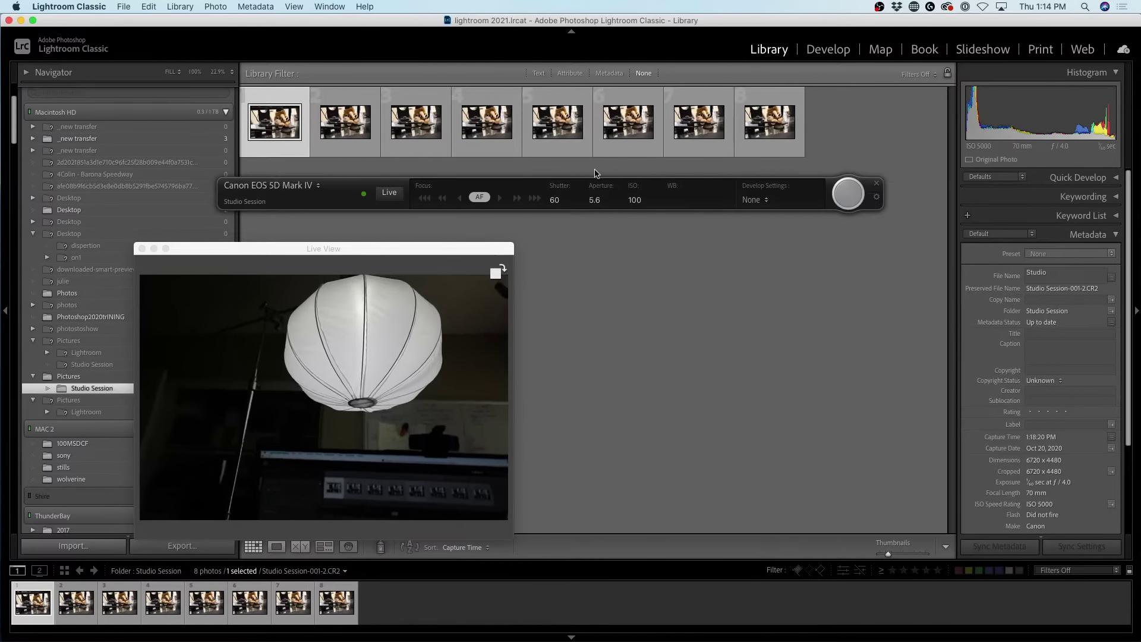
{"action": "left_click_drag", "start_coordinate": [554, 202], "coordinate": [568, 206]}
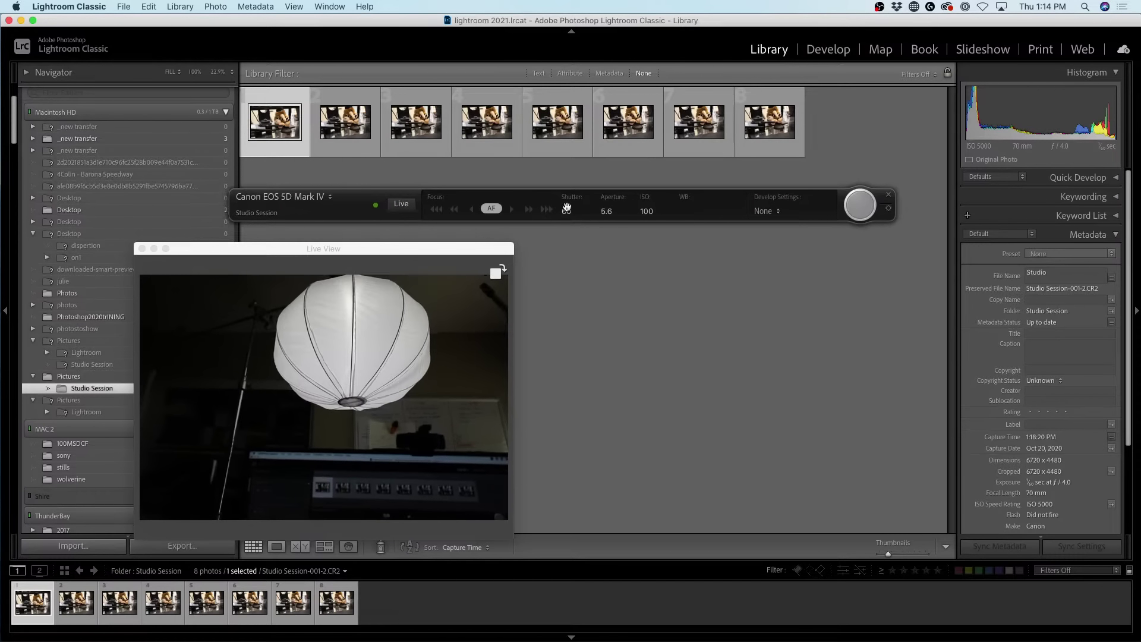
{"action": "left_click_drag", "start_coordinate": [650, 217], "coordinate": [649, 217]}
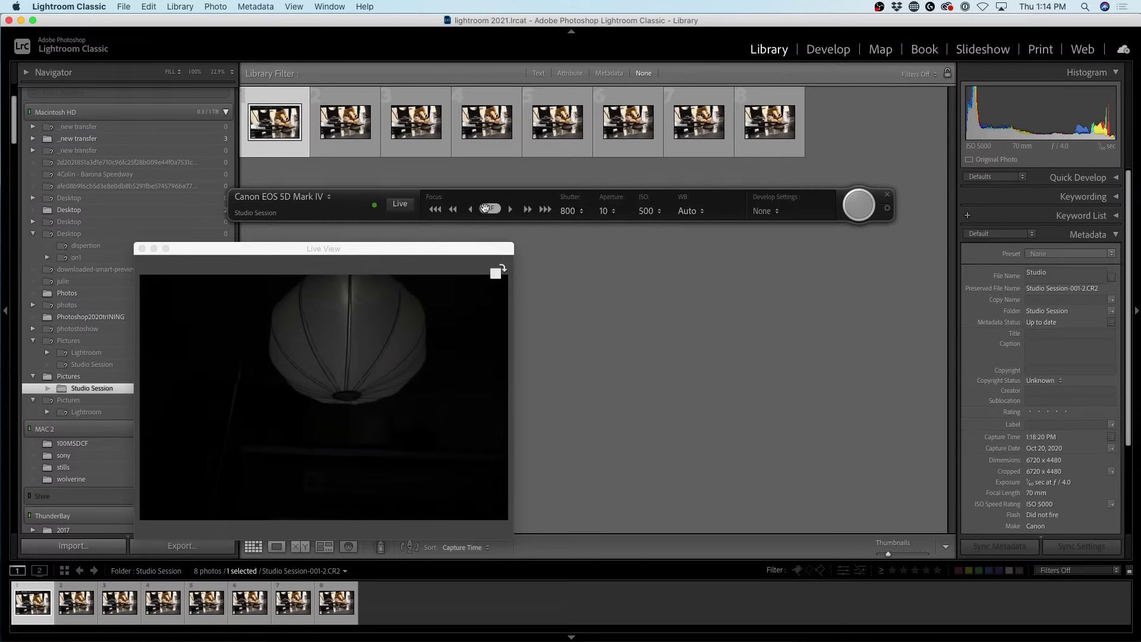
Step: Set the tethered camera's exposure to aperture 4, shutter 250 and ISO 2500
{"action": "left_click", "coordinate": [608, 211]}
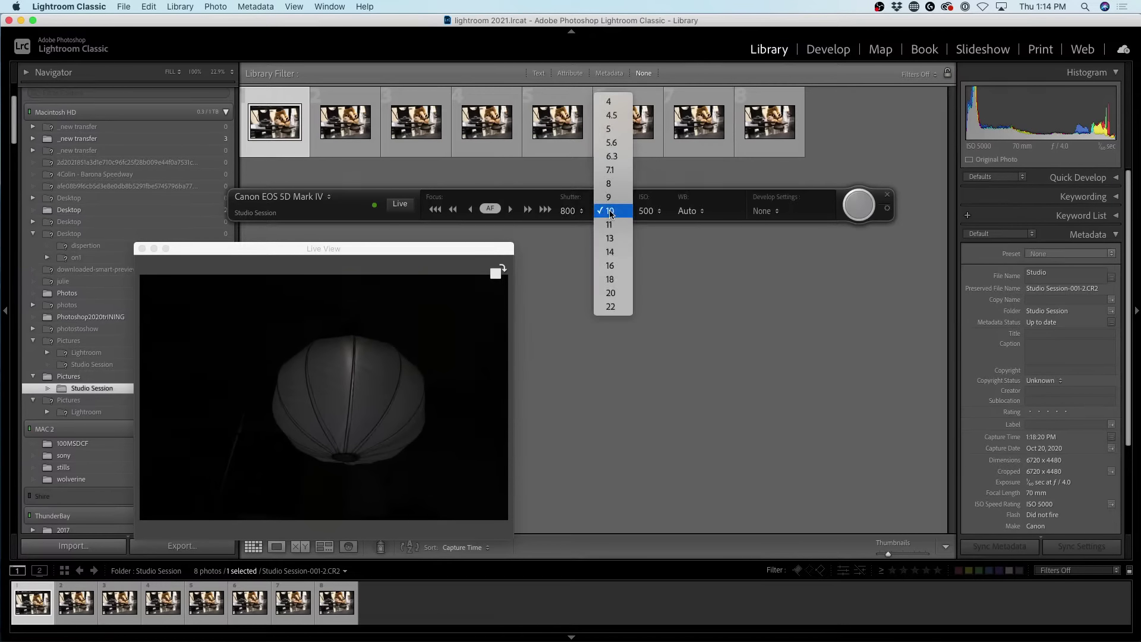
{"action": "left_click", "coordinate": [623, 102]}
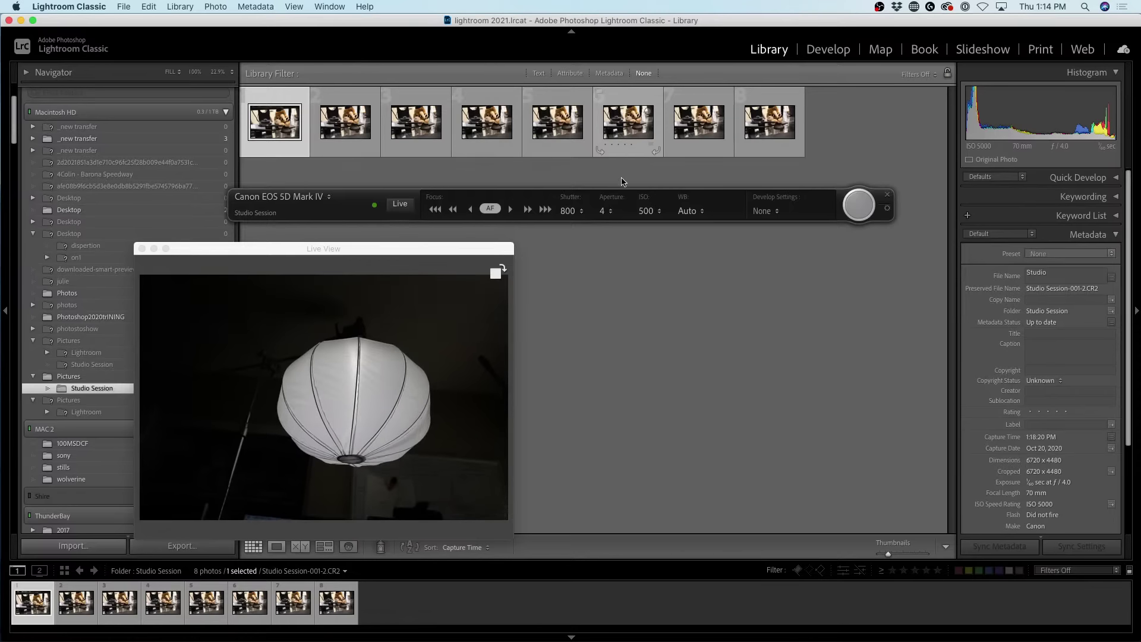
{"action": "left_click", "coordinate": [585, 212]}
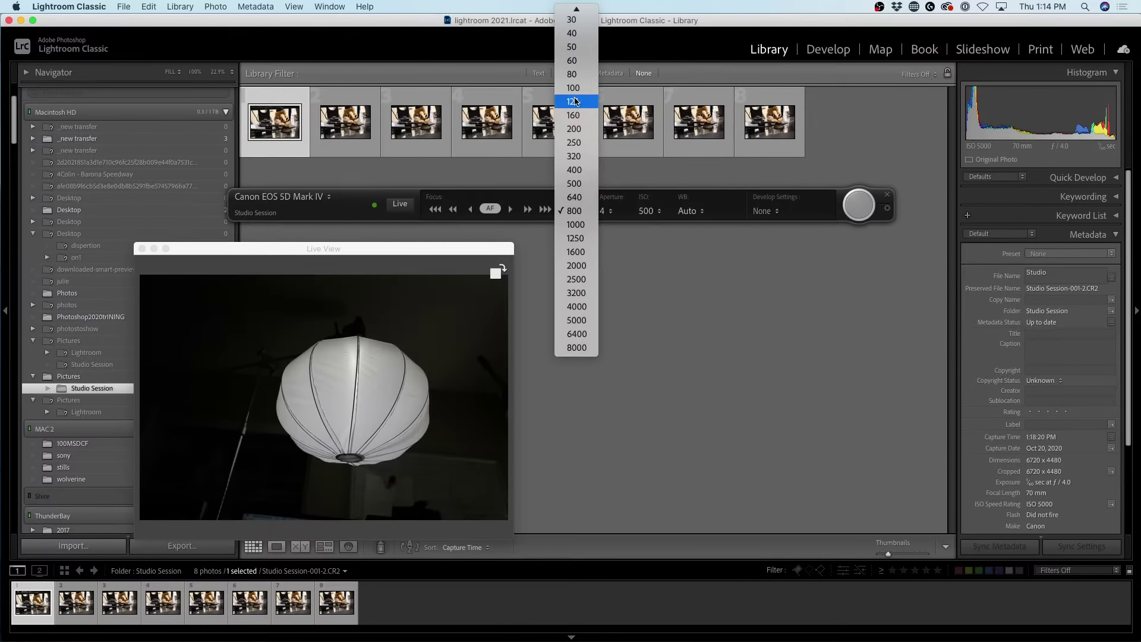
{"action": "left_click", "coordinate": [574, 142]}
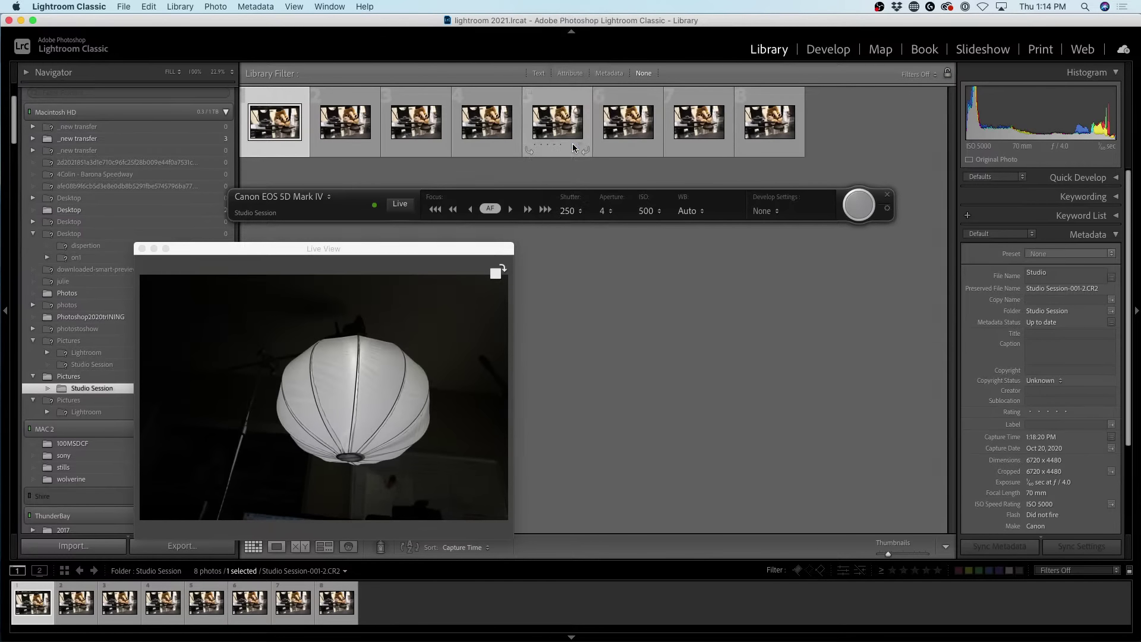
{"action": "left_click", "coordinate": [651, 209]}
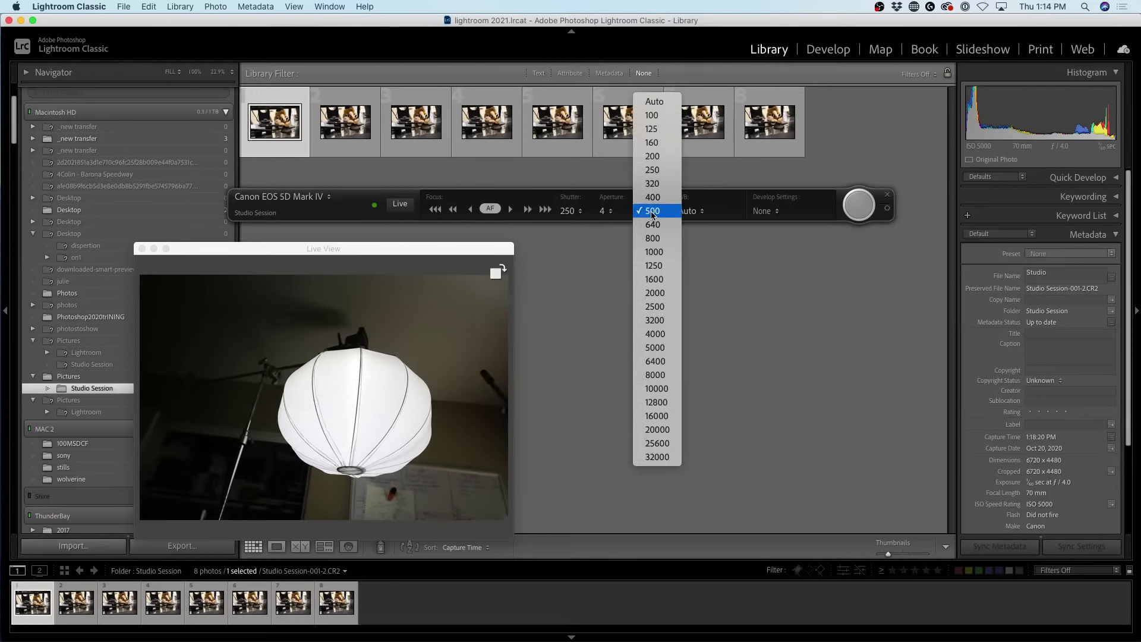
{"action": "left_click", "coordinate": [663, 308]}
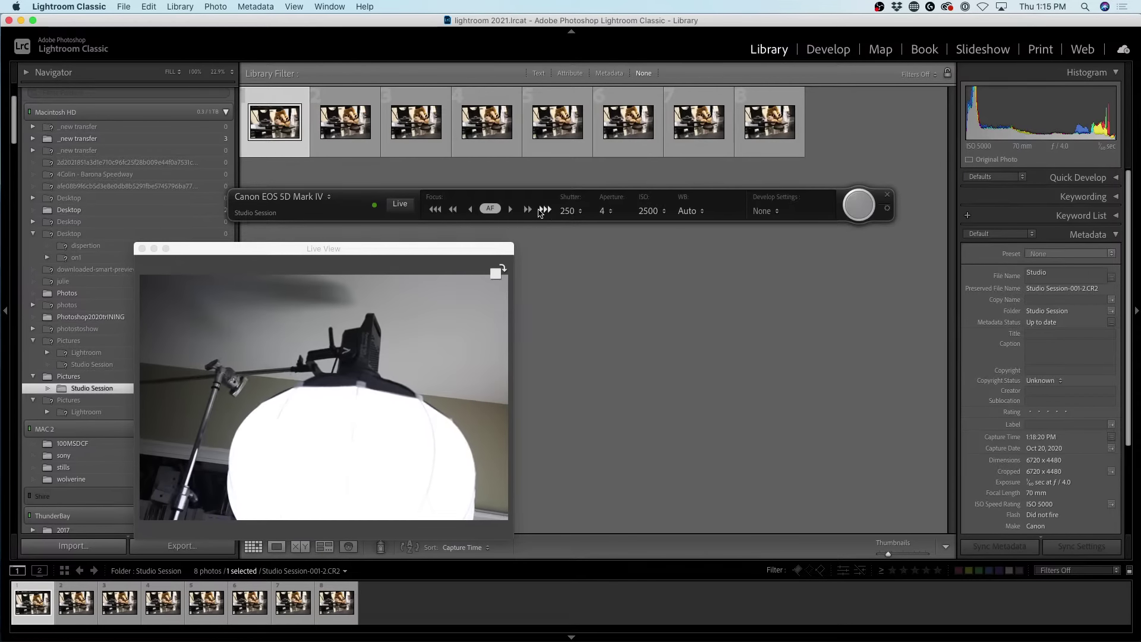
Step: Shift the lens focus by the largest increment in both directions and capture a shot of the lantern
{"action": "left_click", "coordinate": [436, 209]}
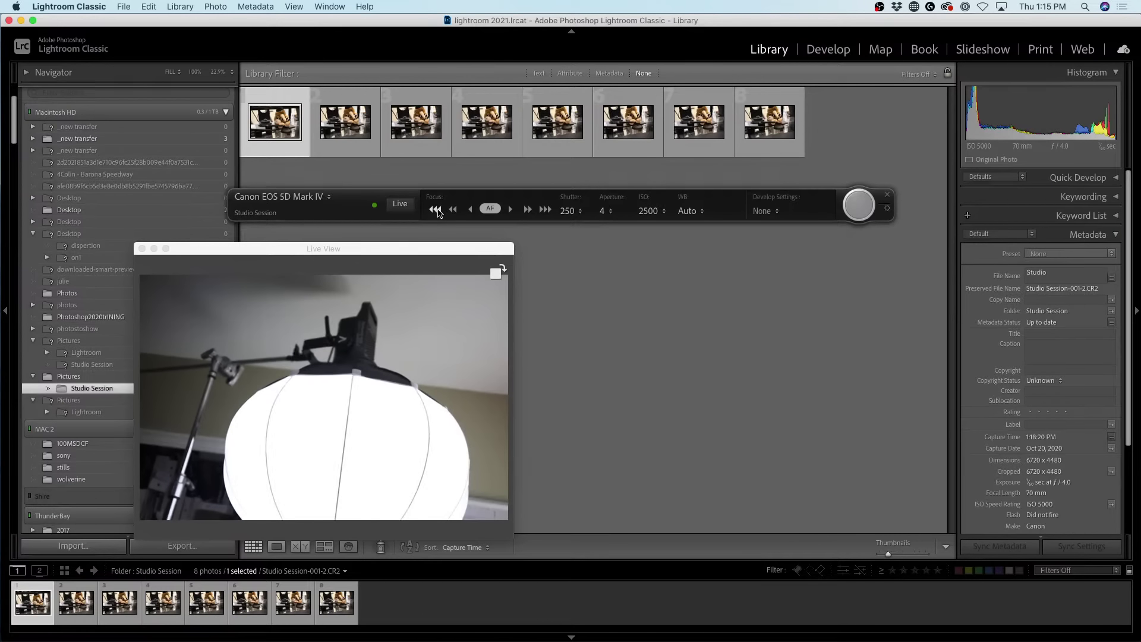
{"action": "left_click", "coordinate": [544, 210]}
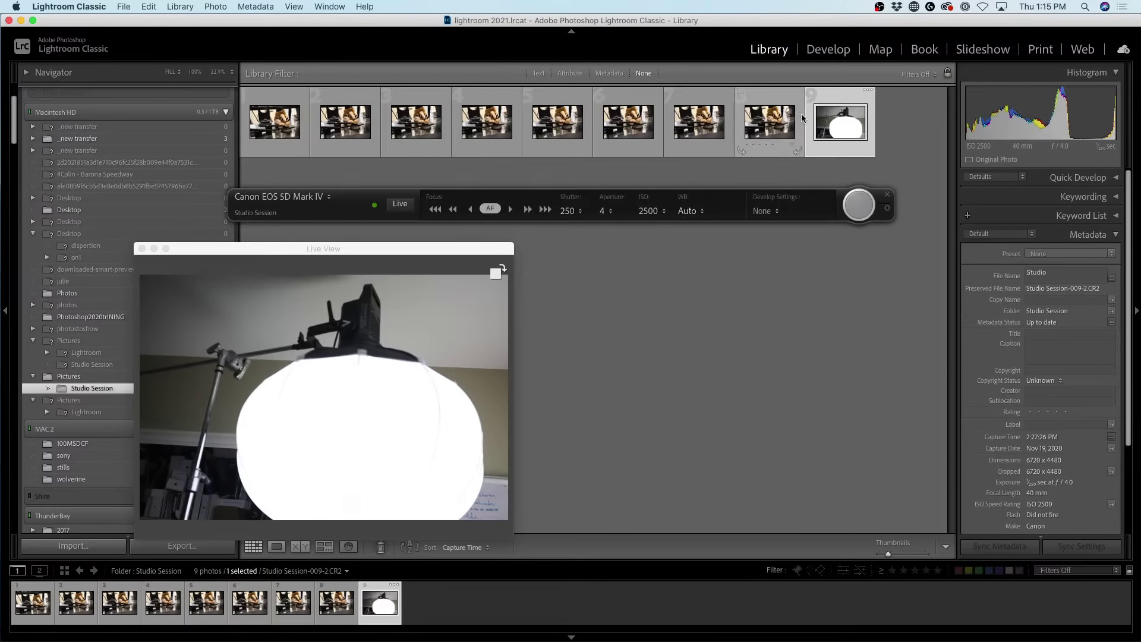
Step: Open the newly captured lantern shot in Loupe view for a closer look and turn off Live View
{"action": "double_click", "coordinate": [861, 130]}
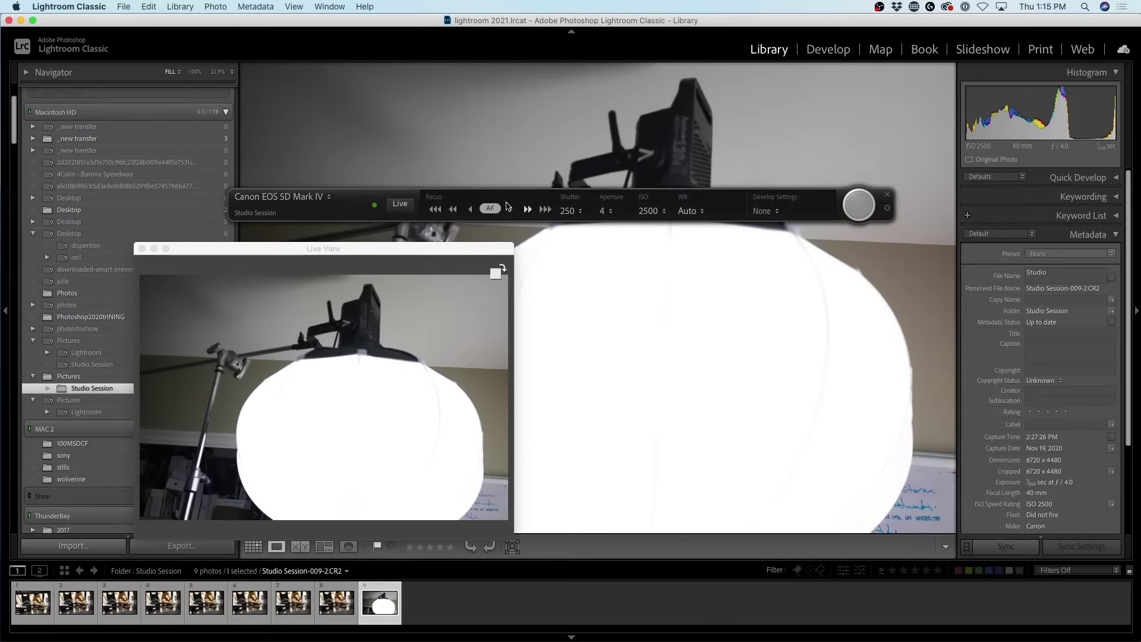
{"action": "left_click", "coordinate": [400, 204]}
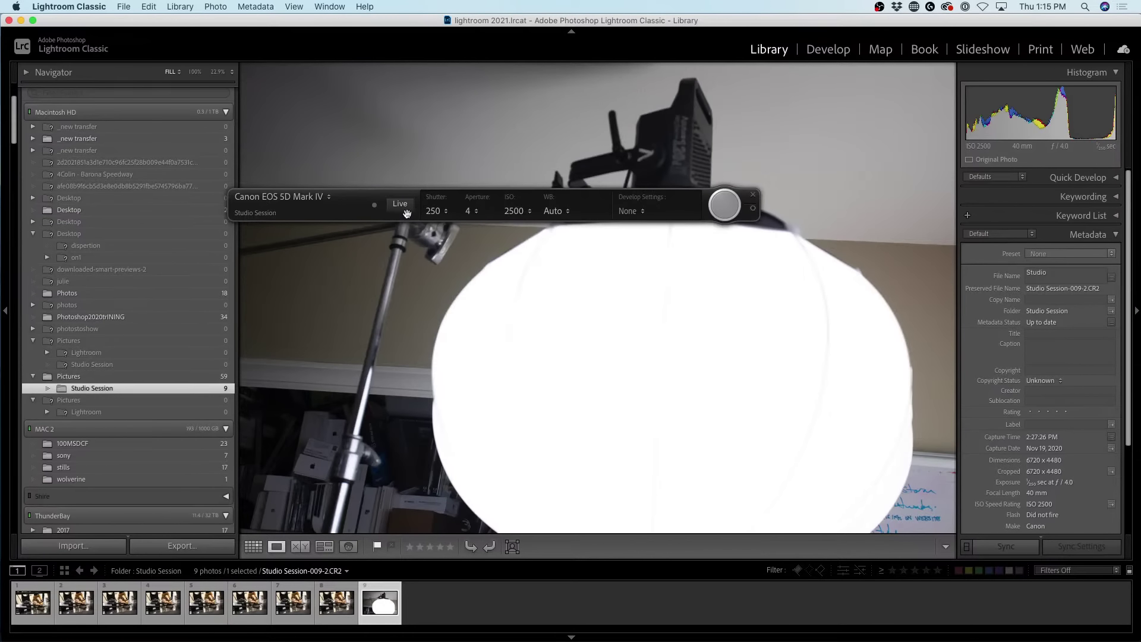
{"action": "left_click", "coordinate": [878, 173]}
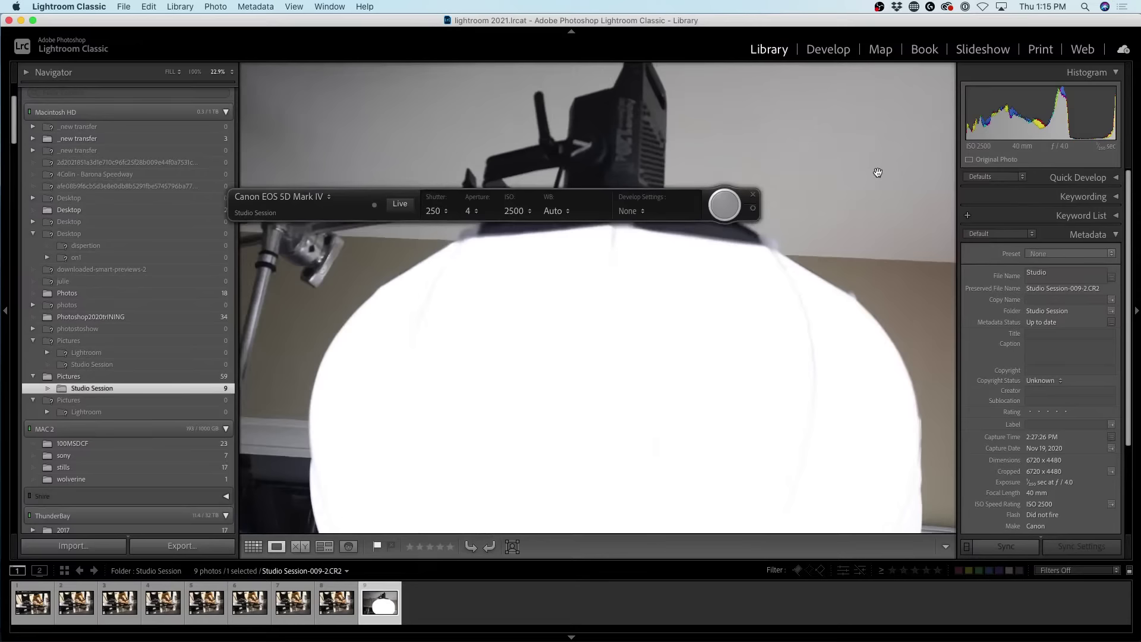
Step: Return to the Studio Session grid with no photo selected and end the tethered session by cancelling camera detection
{"action": "left_click", "coordinate": [818, 260]}
{"action": "key", "text": "g"}
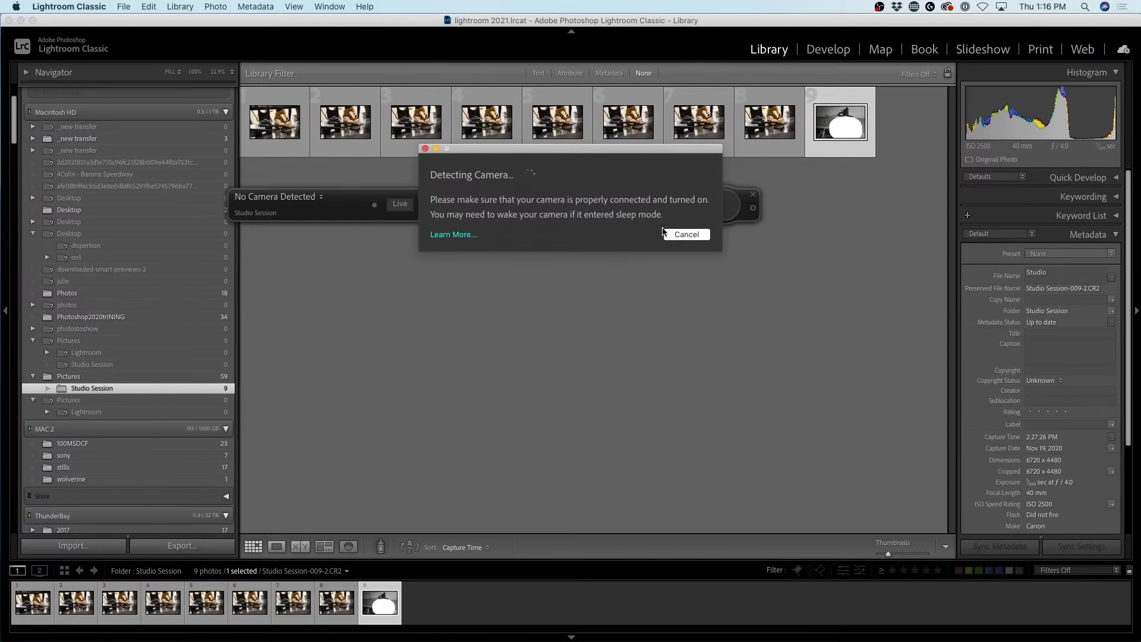
{"action": "left_click", "coordinate": [685, 238]}
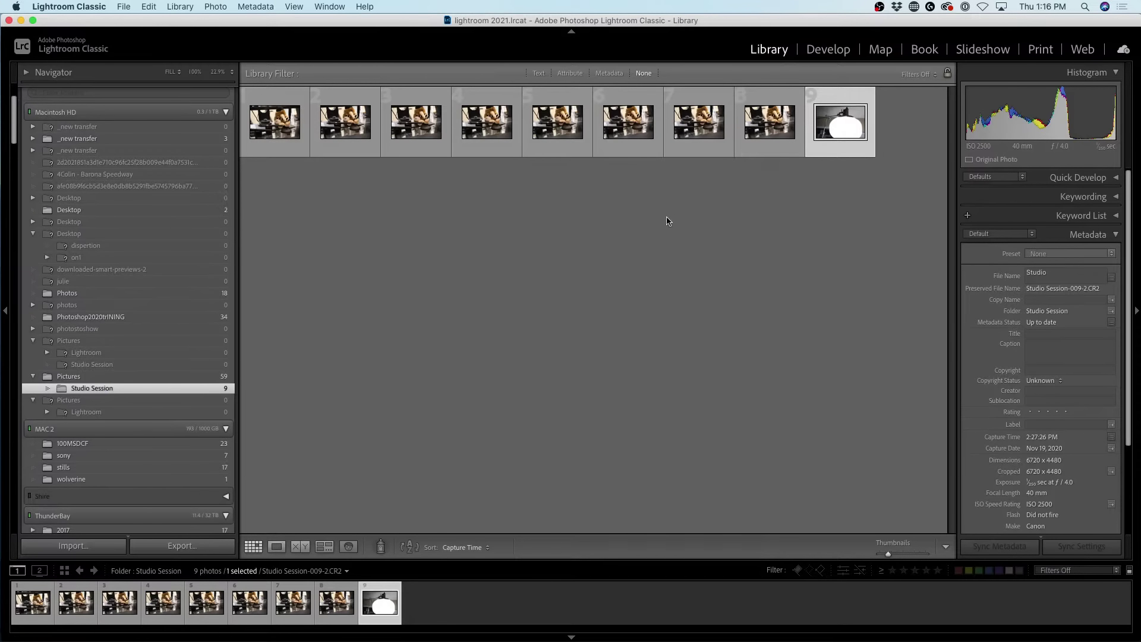
{"action": "left_click", "coordinate": [671, 219]}
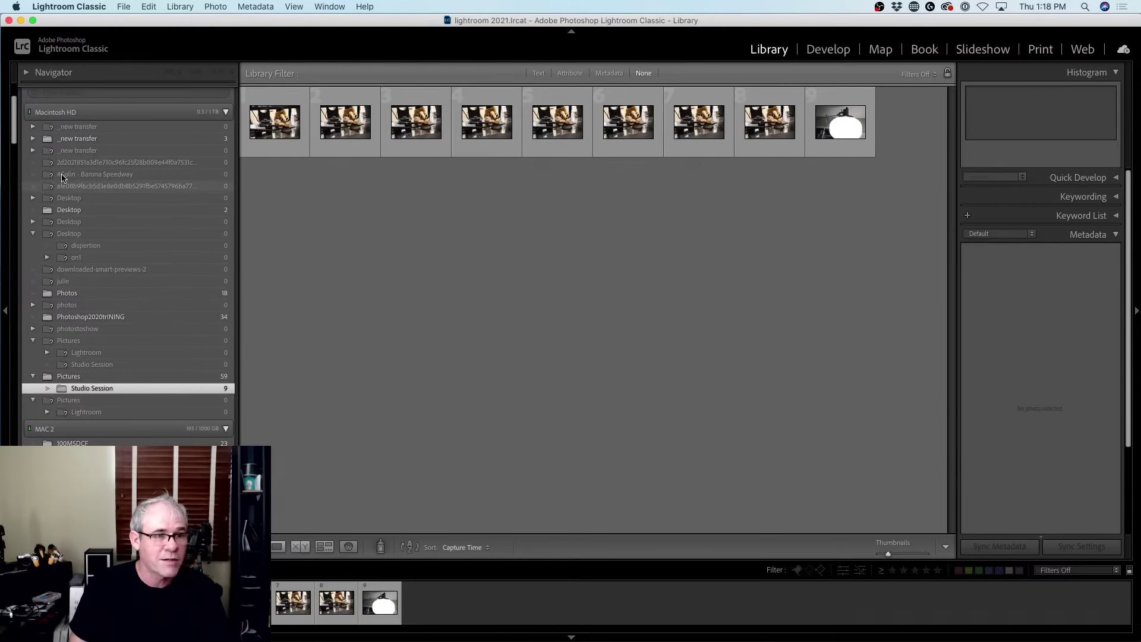
Step: Jump to the end of the All Photographs catalog and open the coastal cliff panorama DJI_0884-HDR-Pano.dng in Loupe view
{"action": "scroll", "coordinate": [102, 214], "scroll_direction": "up", "scroll_amount": 5}
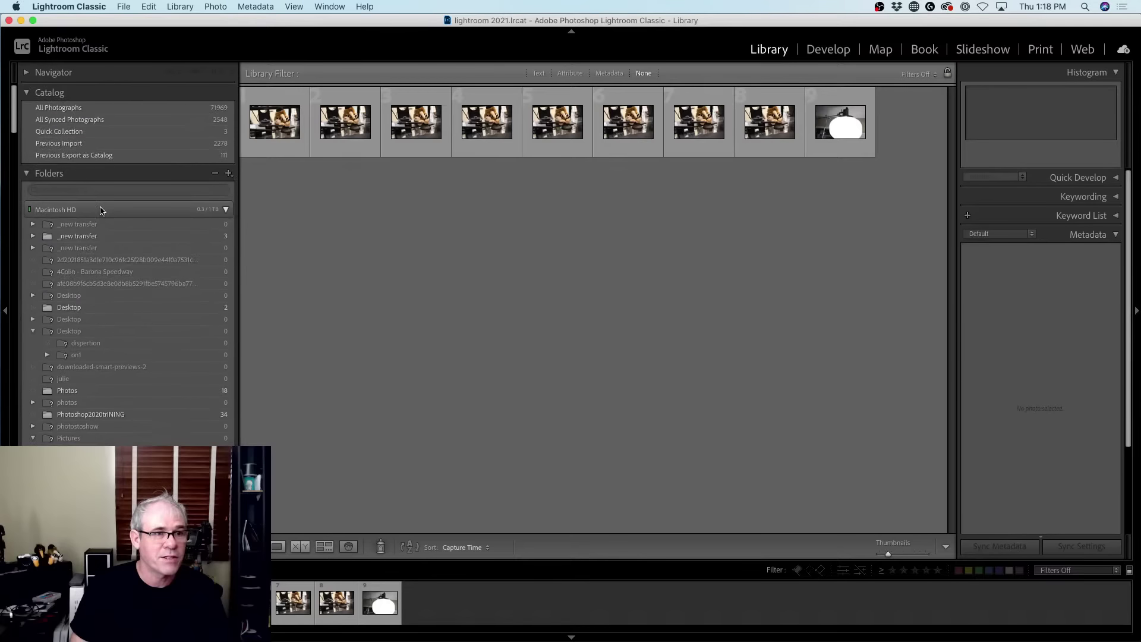
{"action": "left_click", "coordinate": [92, 108]}
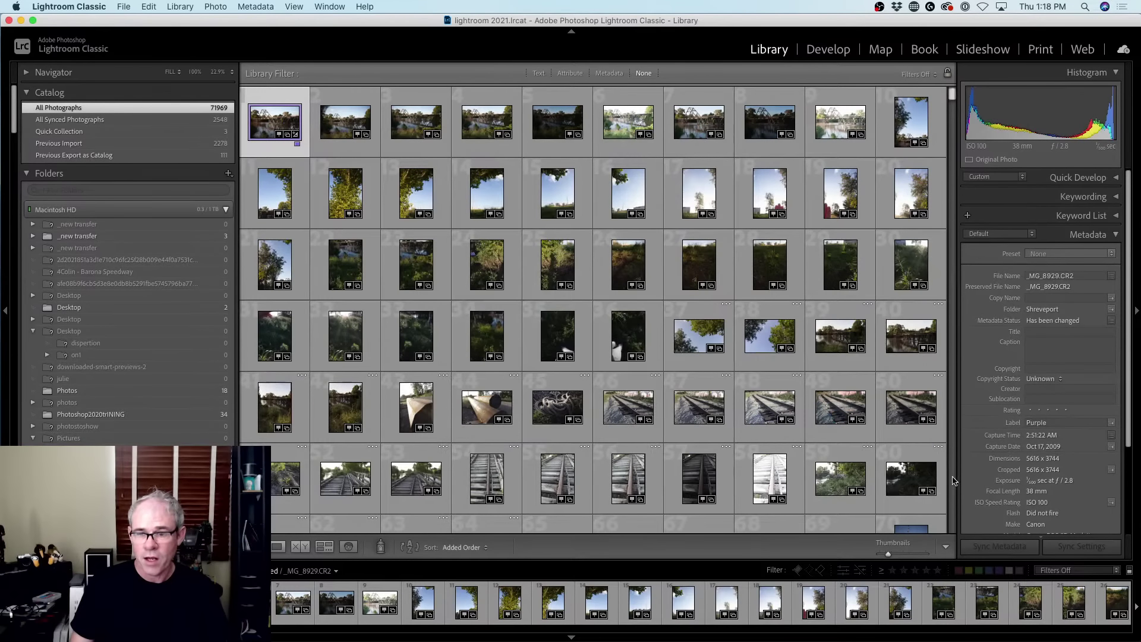
{"action": "left_click_drag", "start_coordinate": [952, 90], "coordinate": [948, 533]}
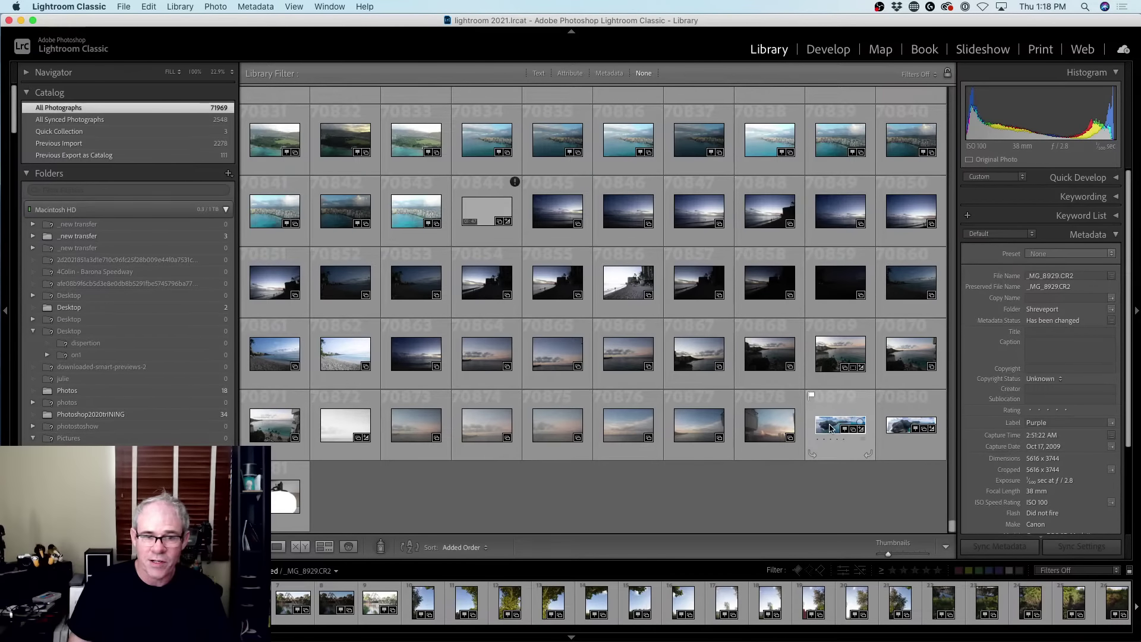
{"action": "double_click", "coordinate": [830, 428]}
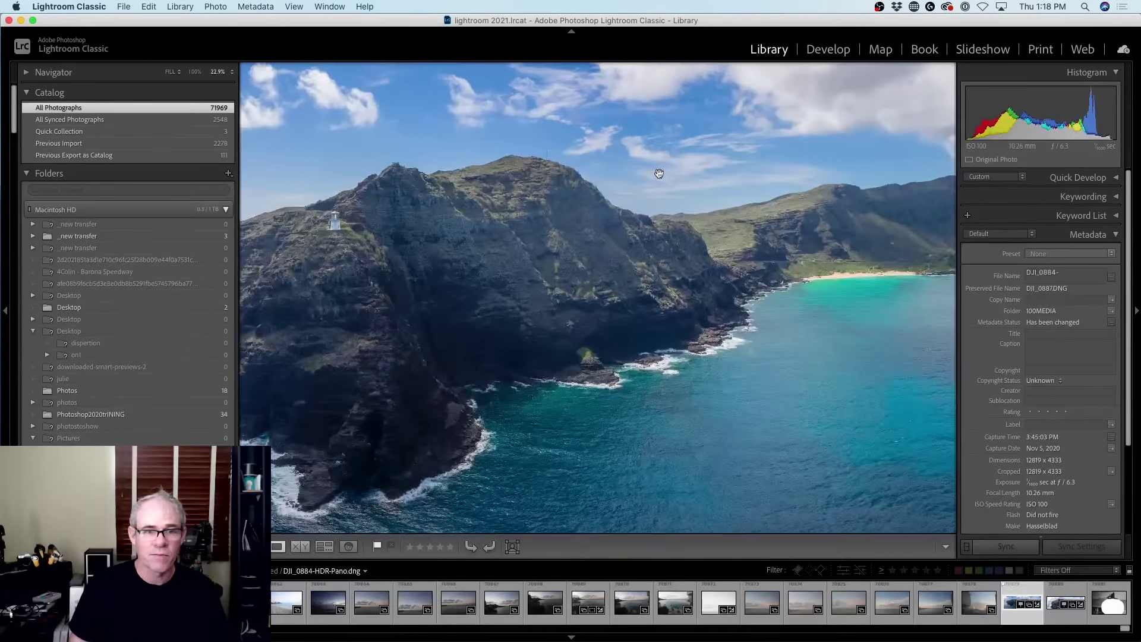
Step: Open the panorama in the Develop module and toggle both side panels off and on several times
{"action": "left_click", "coordinate": [831, 50]}
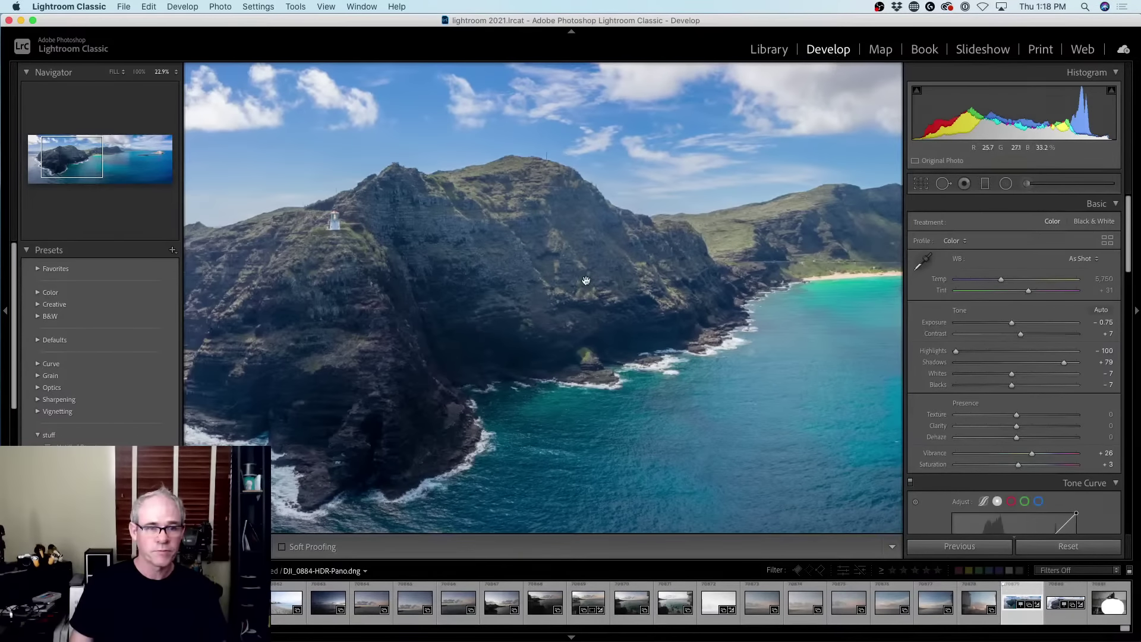
{"action": "key", "text": "Tab"}
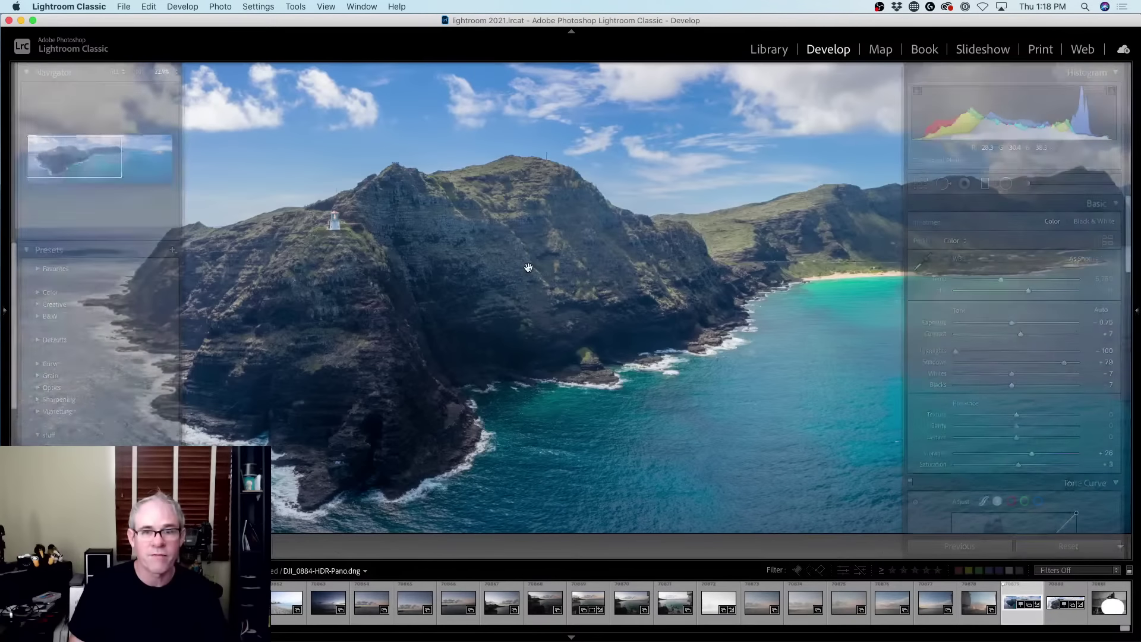
{"action": "key", "text": "Tab"}
{"action": "key", "text": "Tab"}
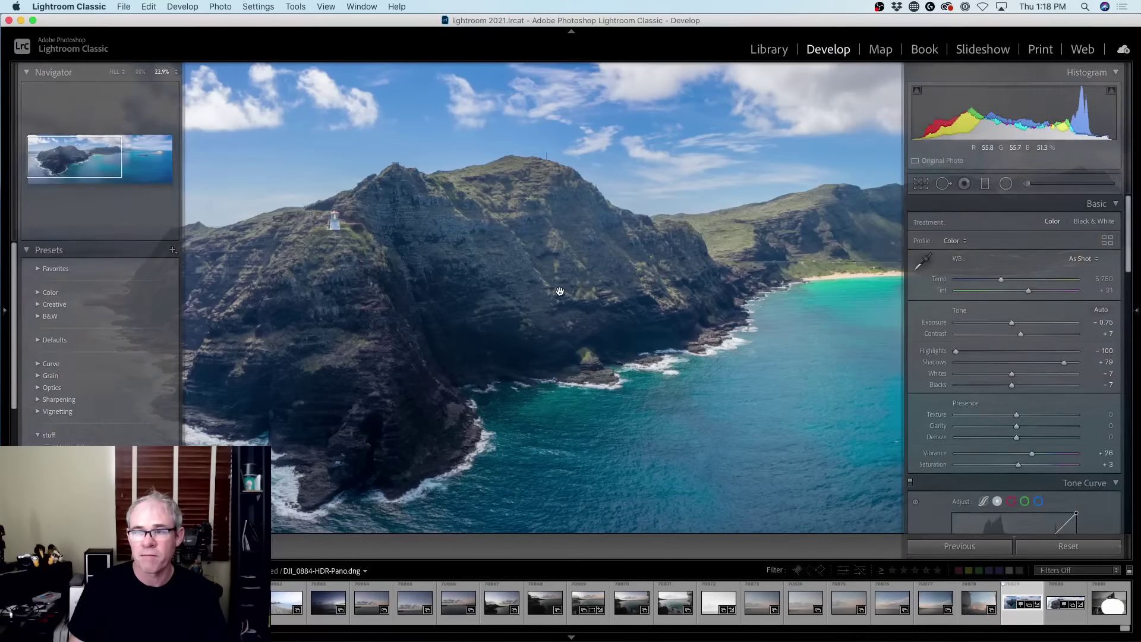
{"action": "key", "text": "Tab"}
{"action": "key", "text": "Tab"}
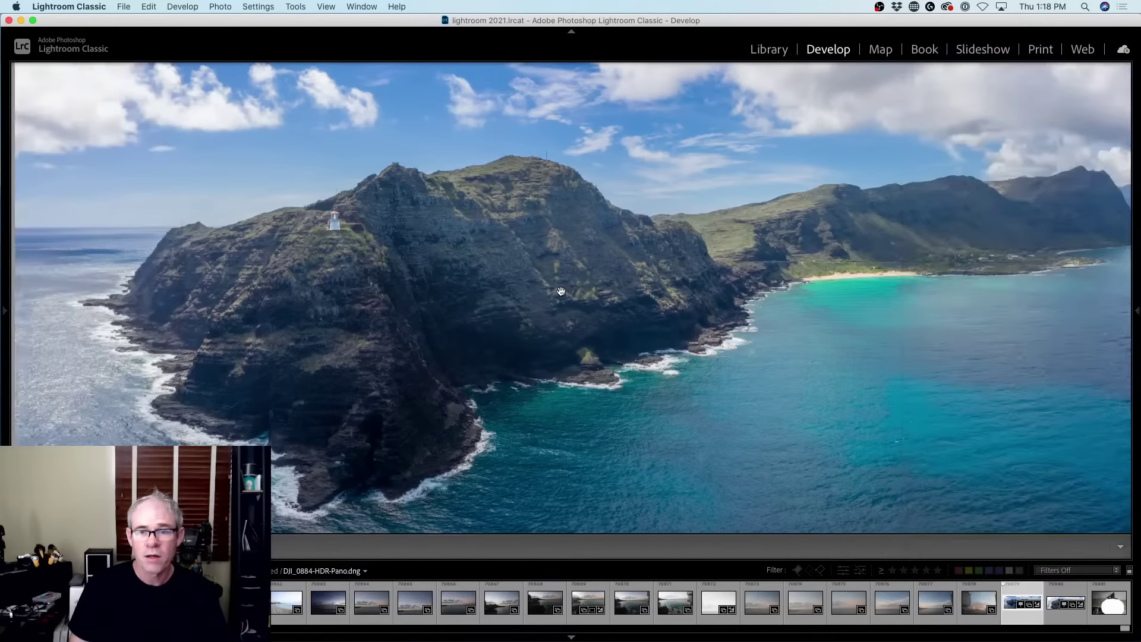
{"action": "key", "text": "Tab"}
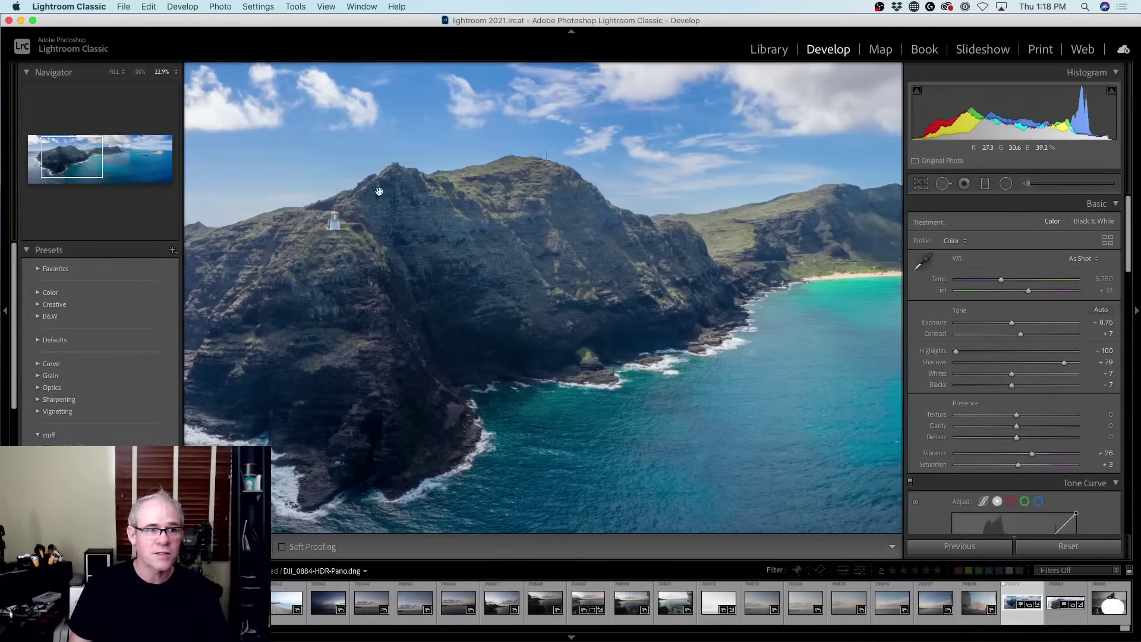
Step: Hide the Navigator and Presets panel, and resize the editing panel narrower and wider, ending at its widest
{"action": "left_click", "coordinate": [7, 310]}
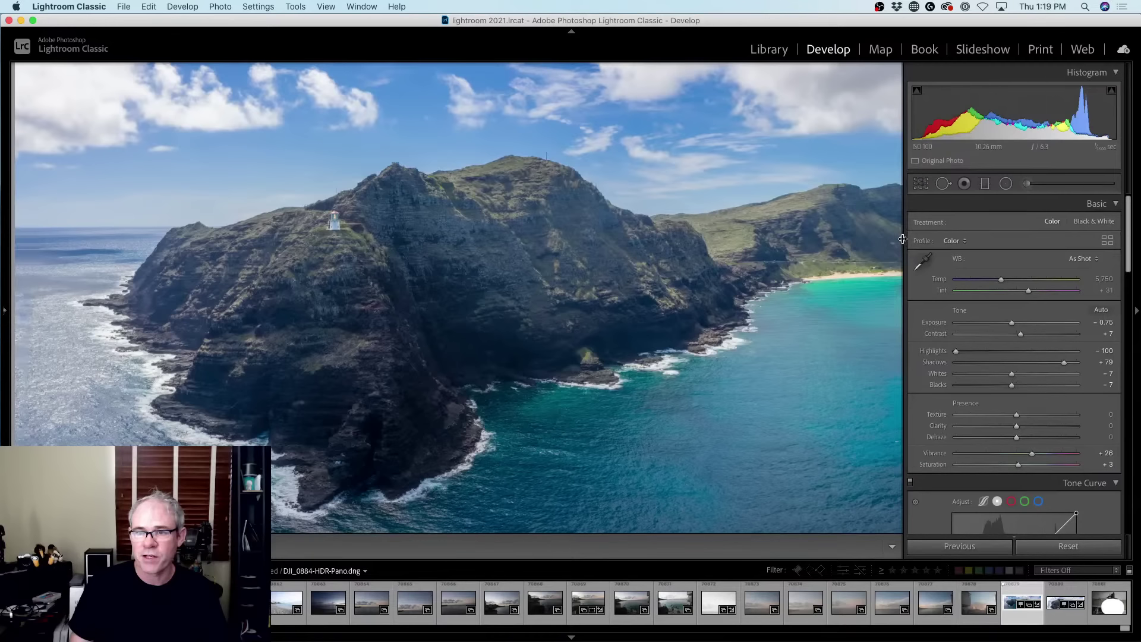
{"action": "left_click_drag", "start_coordinate": [902, 238], "coordinate": [1123, 246]}
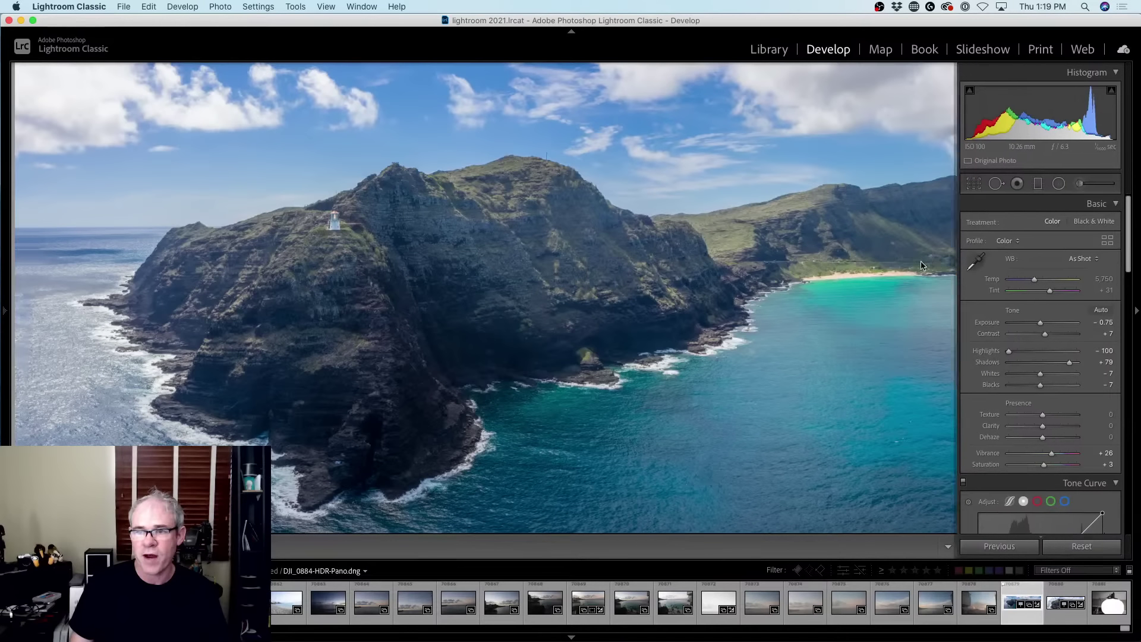
{"action": "left_click_drag", "start_coordinate": [961, 252], "coordinate": [793, 260]}
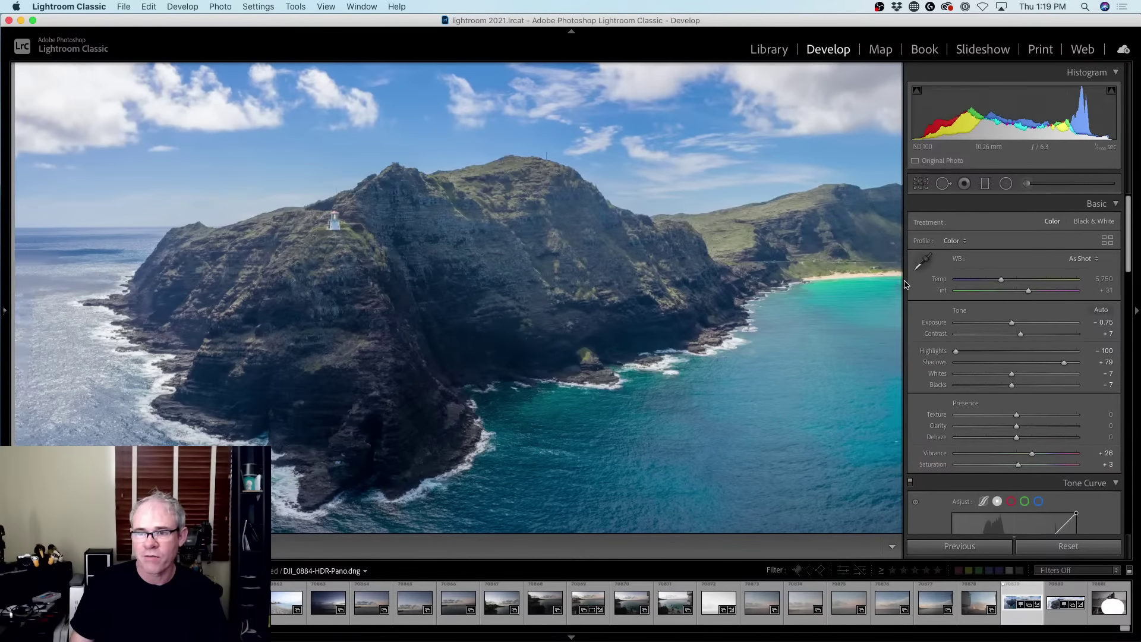
{"action": "left_click_drag", "start_coordinate": [903, 281], "coordinate": [1075, 286]}
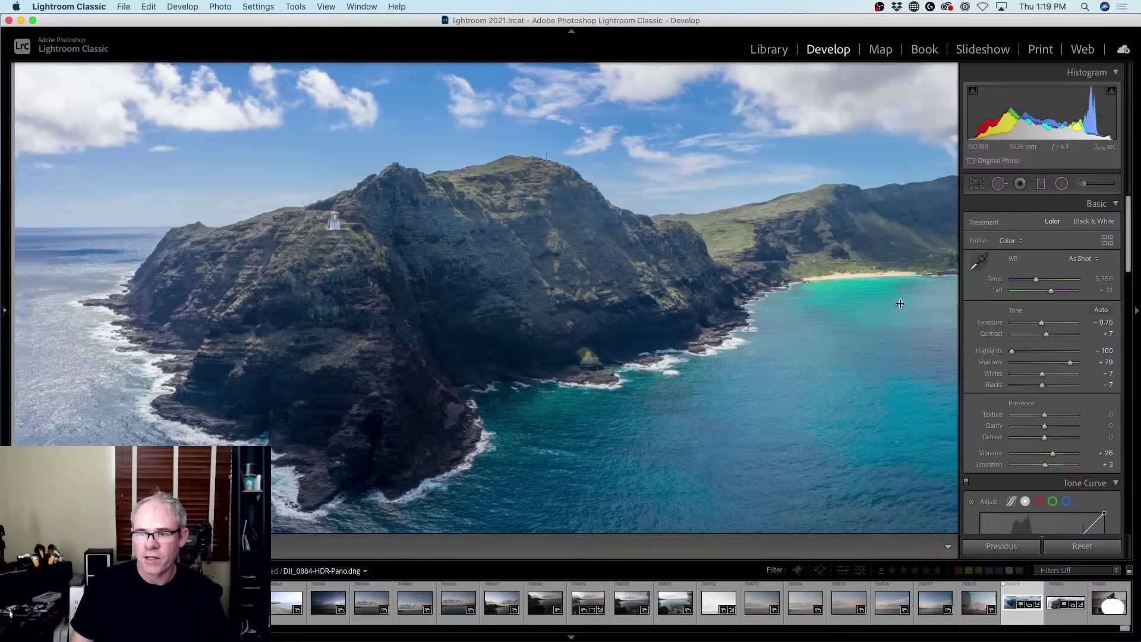
{"action": "left_click_drag", "start_coordinate": [900, 304], "coordinate": [903, 303]}
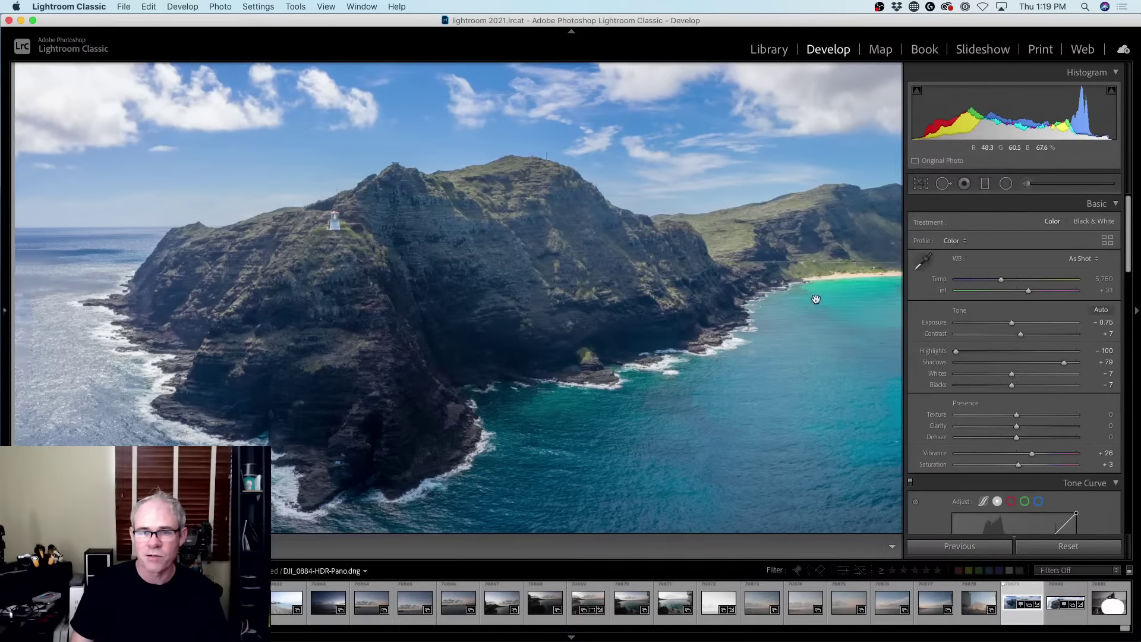
Step: Pan the panorama toward the bay, view it at Fill zoom in the Library module and return to Develop
{"action": "left_click_drag", "start_coordinate": [816, 299], "coordinate": [498, 266]}
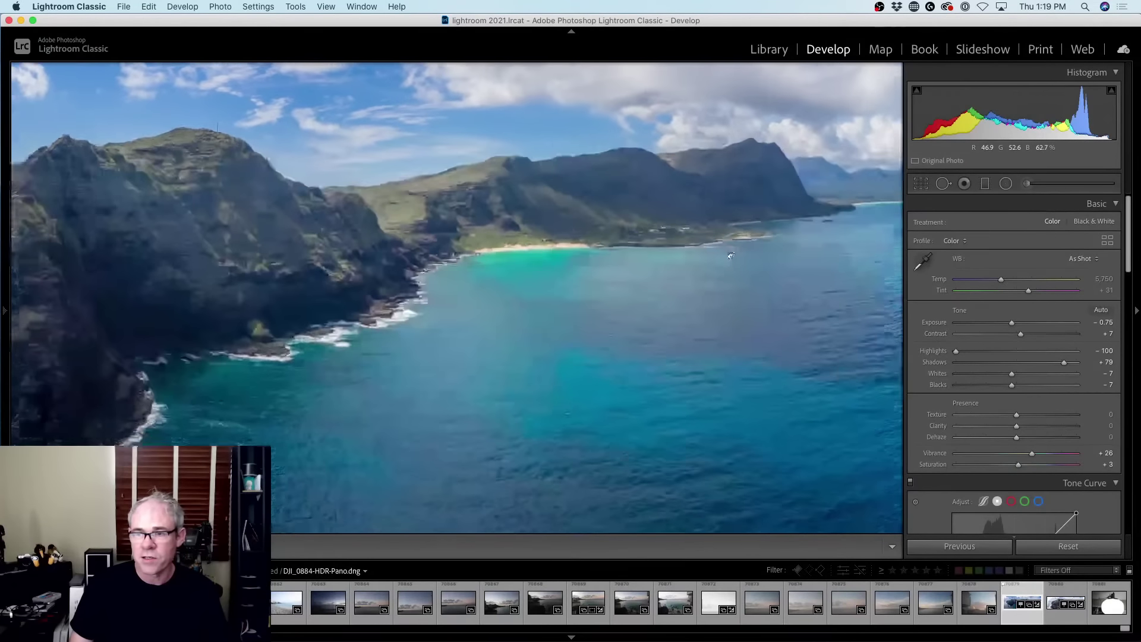
{"action": "left_click", "coordinate": [768, 50]}
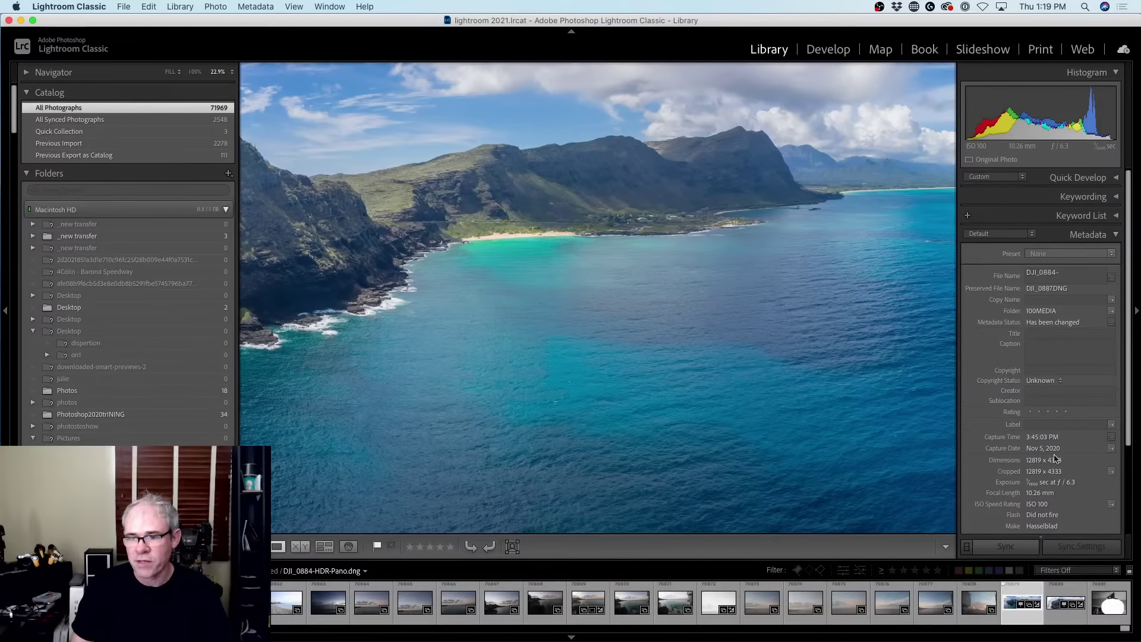
{"action": "left_click", "coordinate": [827, 235]}
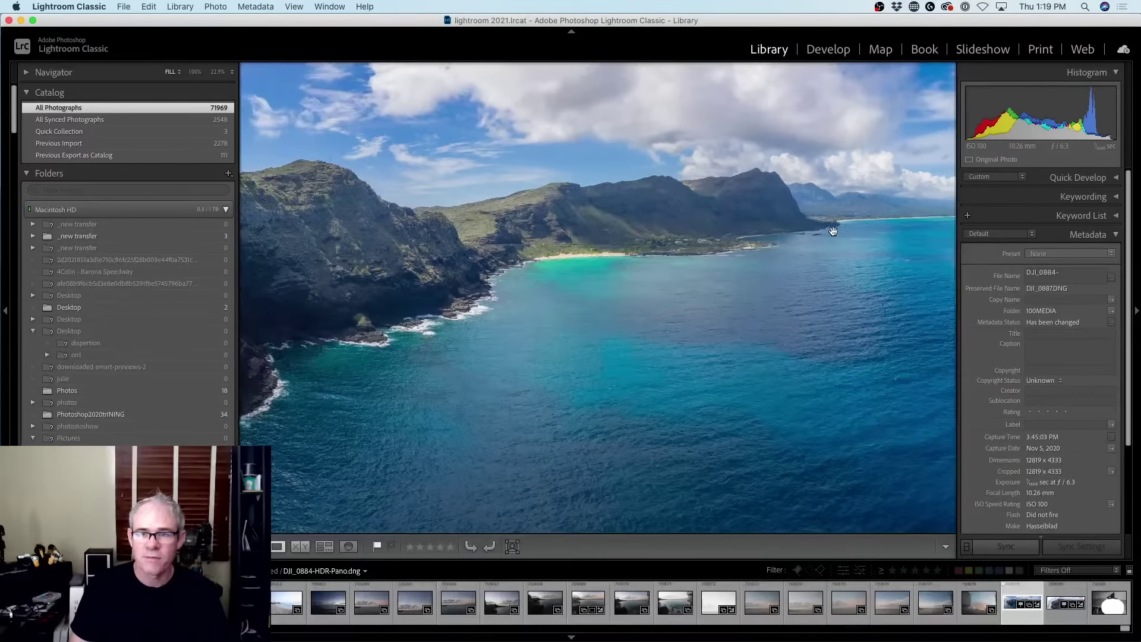
{"action": "left_click", "coordinate": [827, 49]}
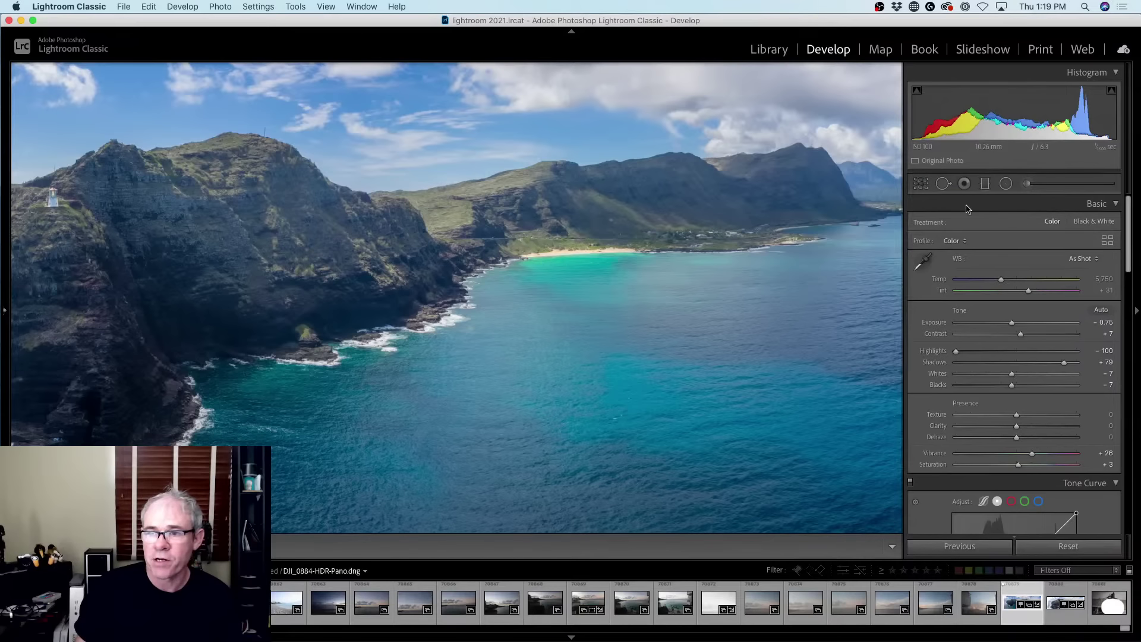
Step: Activate the Adjustment Brush and expand its full brush options with Feather, Flow and Density
{"action": "left_click", "coordinate": [1026, 185]}
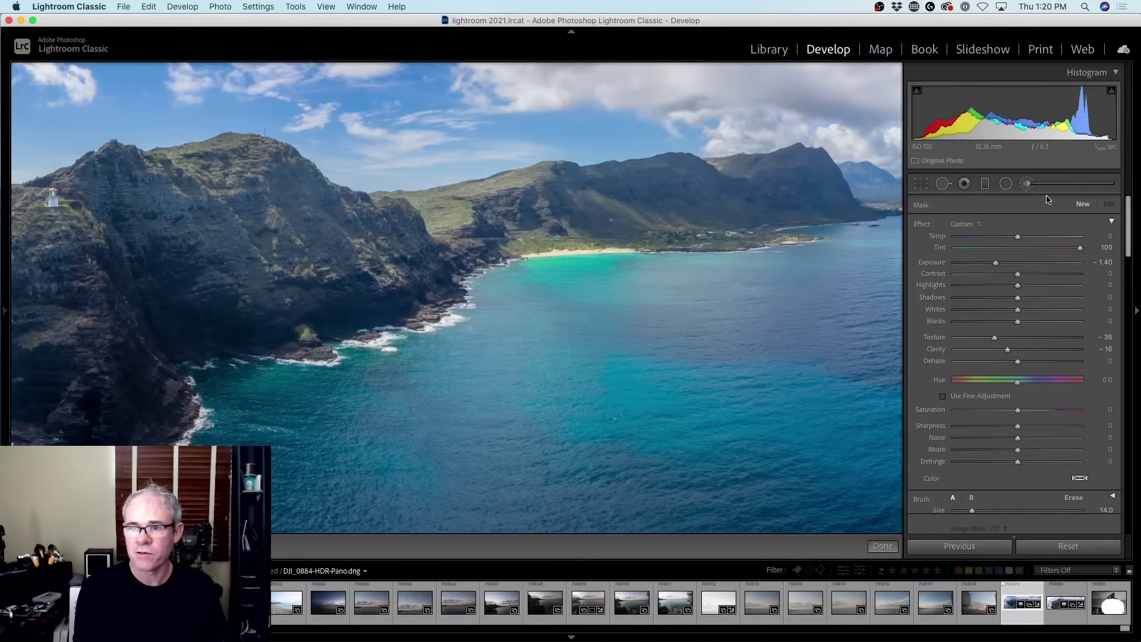
{"action": "left_click_drag", "start_coordinate": [1130, 245], "coordinate": [1120, 259]}
{"action": "scroll", "coordinate": [1117, 267], "scroll_direction": "down", "scroll_amount": 5}
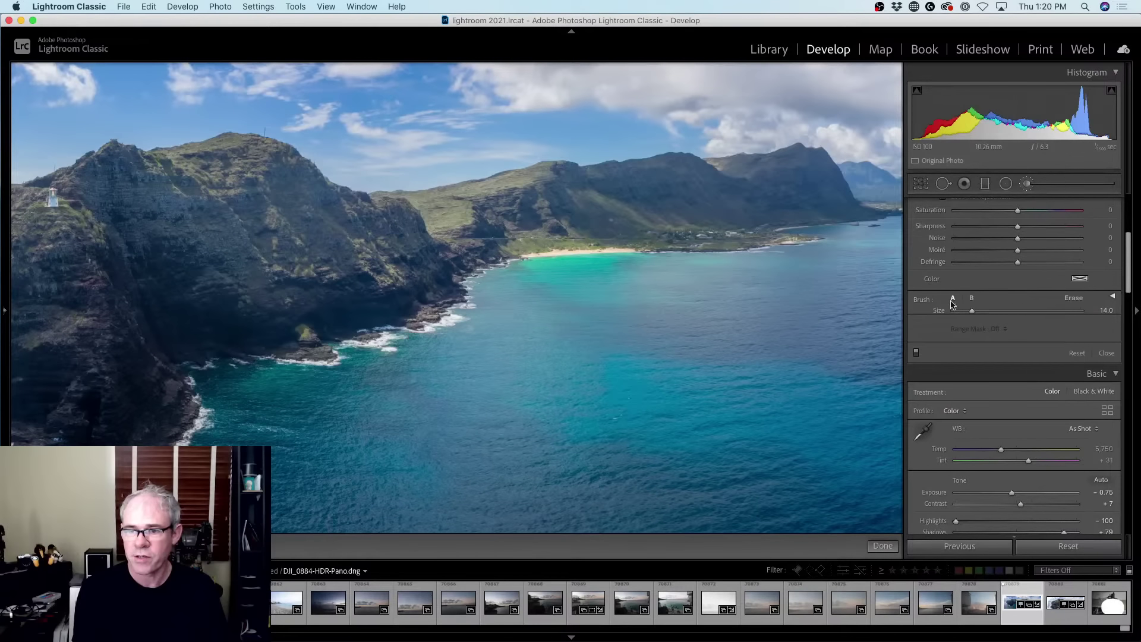
{"action": "left_click", "coordinate": [1114, 297]}
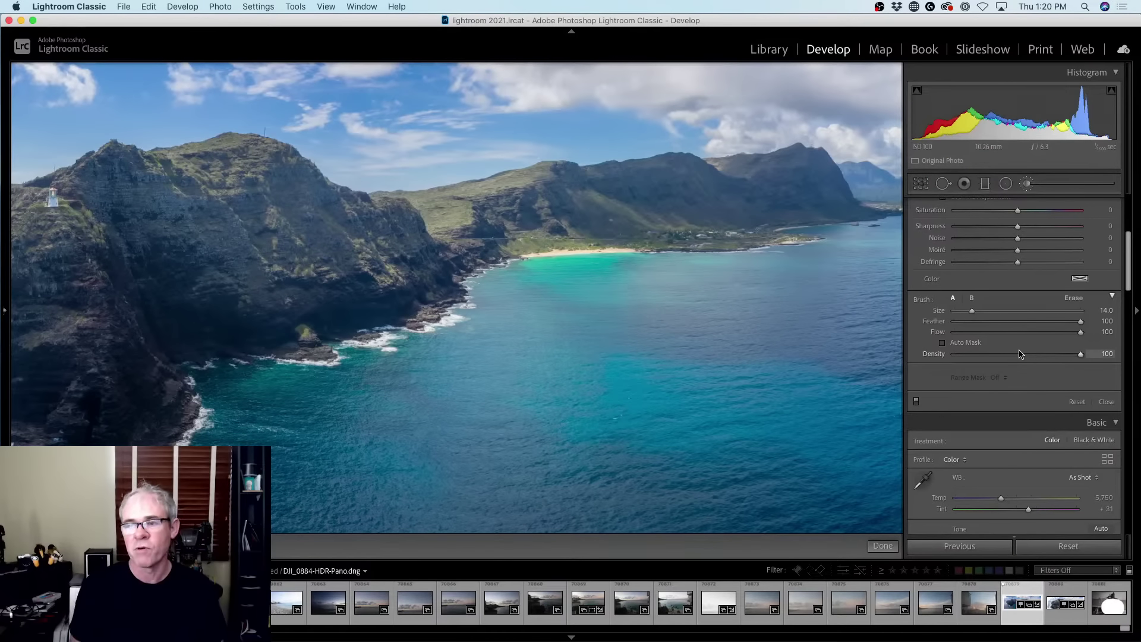
{"action": "left_click", "coordinate": [1113, 297]}
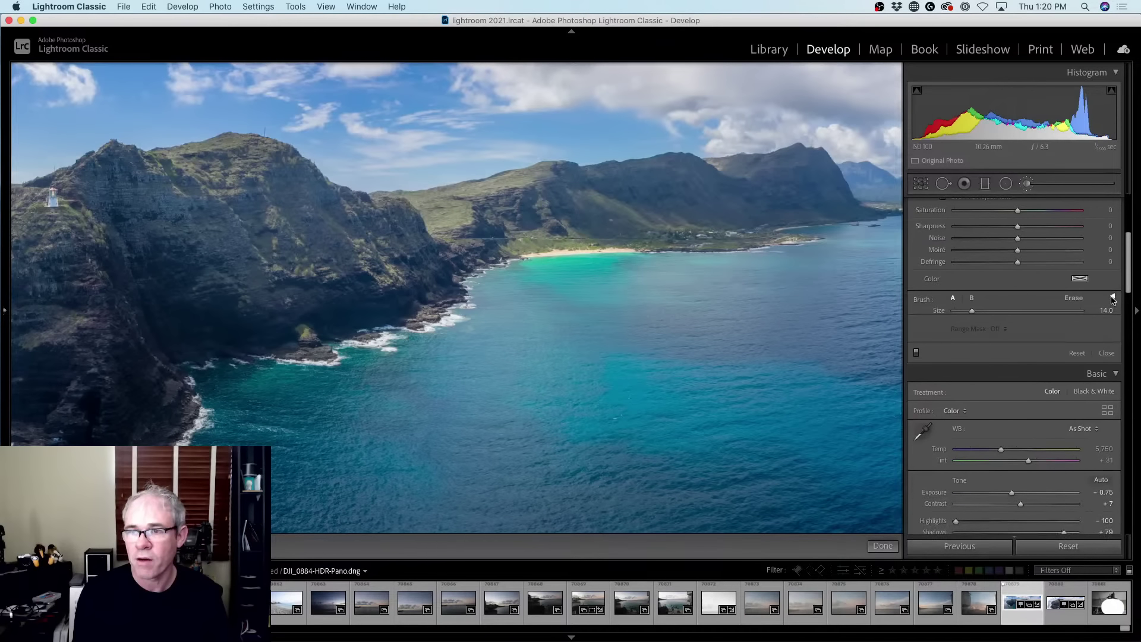
{"action": "left_click", "coordinate": [1112, 297]}
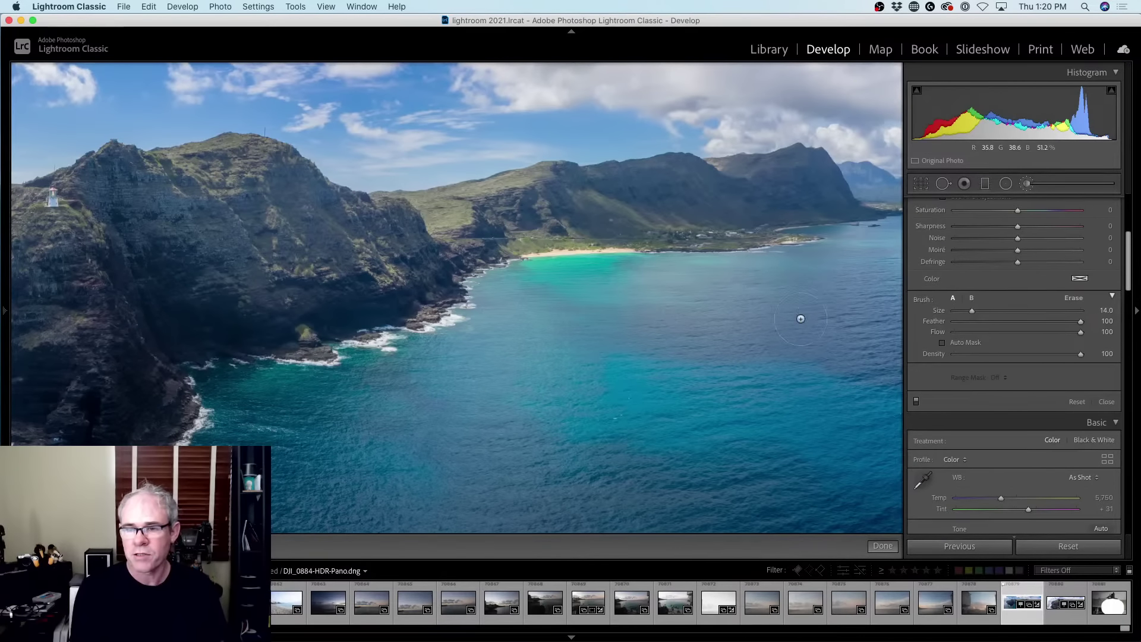
Step: Paint the bay water with a brush flow of 6 and set that mask's exposure to 4.00
{"action": "left_click_drag", "start_coordinate": [1081, 332], "coordinate": [1048, 333]}
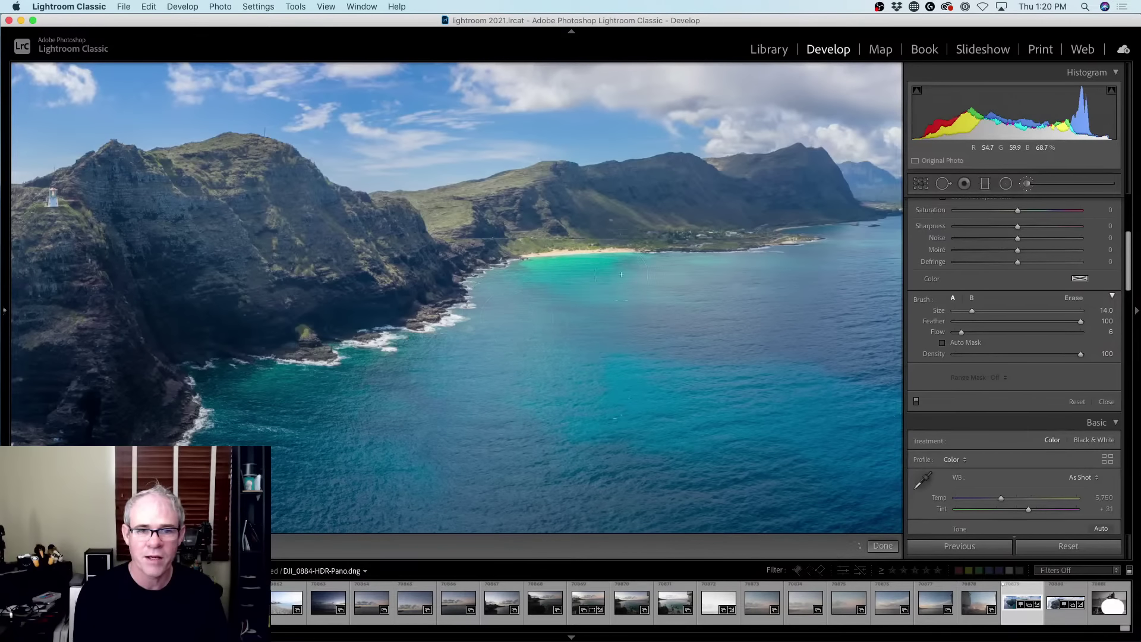
{"action": "scroll", "coordinate": [1125, 266], "scroll_direction": "up", "scroll_amount": 1}
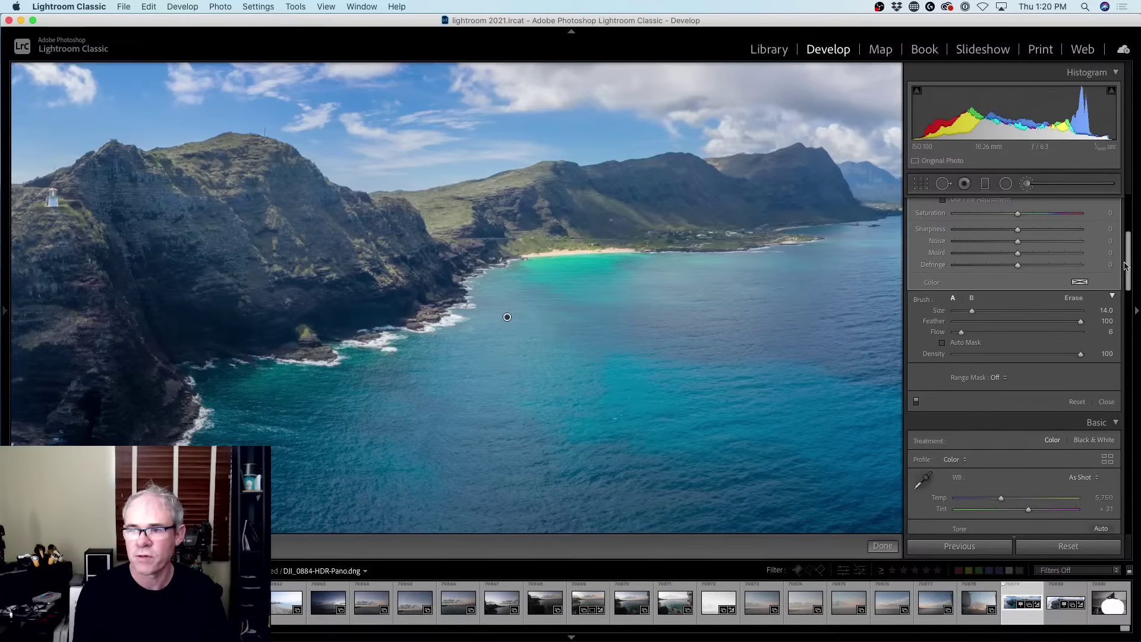
{"action": "scroll", "coordinate": [1130, 262], "scroll_direction": "up", "scroll_amount": 5}
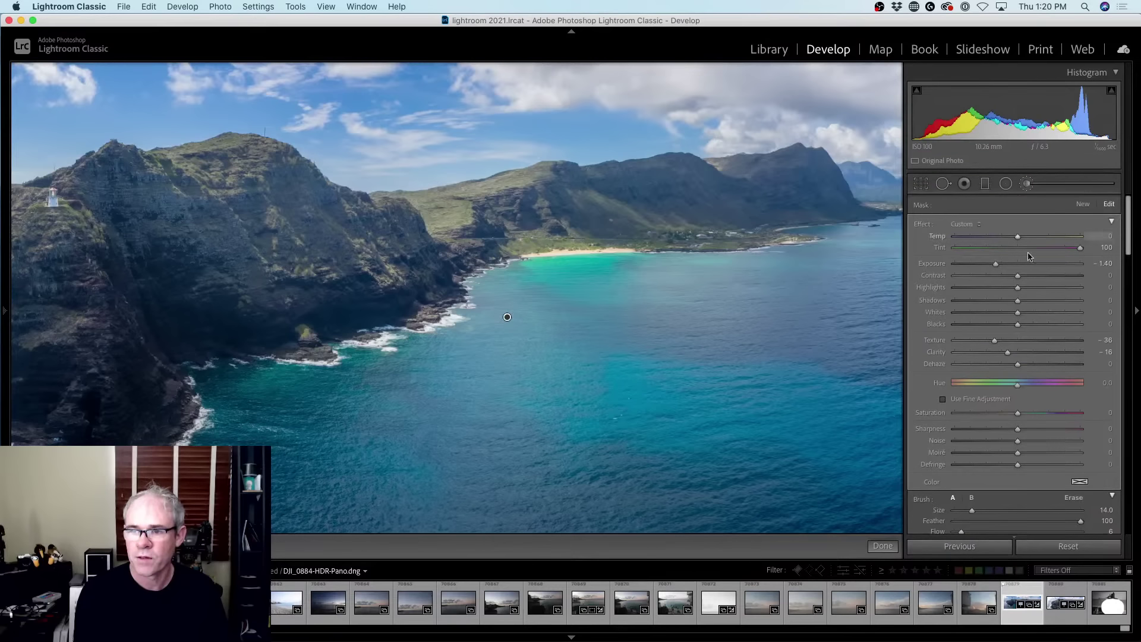
{"action": "left_click_drag", "start_coordinate": [1052, 269], "coordinate": [1087, 266]}
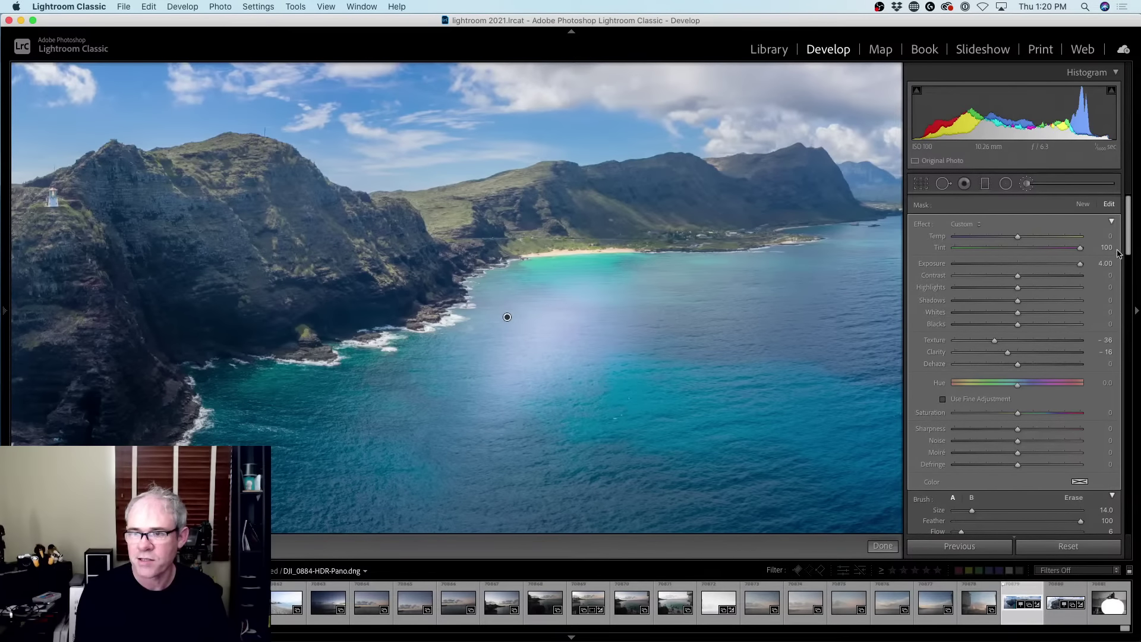
Step: Set the brush flow to 100, paint strong test strokes across the bay water and undo them
{"action": "left_click_drag", "start_coordinate": [1129, 243], "coordinate": [1129, 280]}
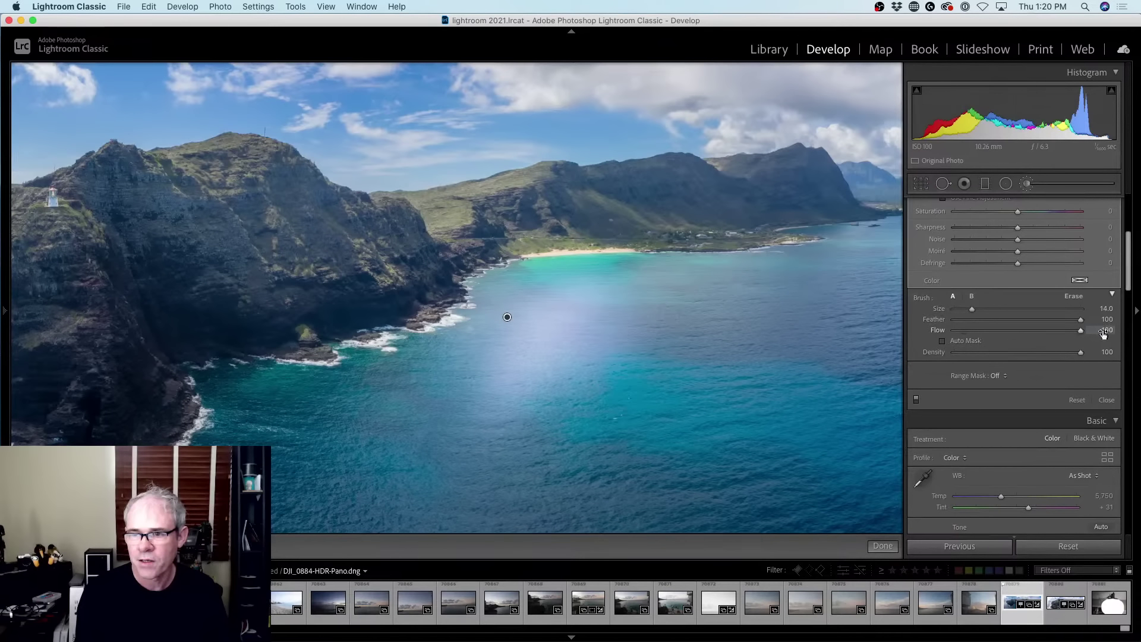
{"action": "mouse_move", "coordinate": [654, 433]}
{"action": "left_mouse_down"}
{"action": "mouse_move", "coordinate": [671, 398]}
{"action": "mouse_move", "coordinate": [799, 276]}
{"action": "mouse_move", "coordinate": [678, 309]}
{"action": "mouse_move", "coordinate": [585, 440]}
{"action": "mouse_move", "coordinate": [652, 464]}
{"action": "mouse_move", "coordinate": [740, 461]}
{"action": "mouse_move", "coordinate": [552, 470]}
{"action": "mouse_move", "coordinate": [556, 428]}
{"action": "mouse_move", "coordinate": [592, 361]}
{"action": "left_mouse_up"}
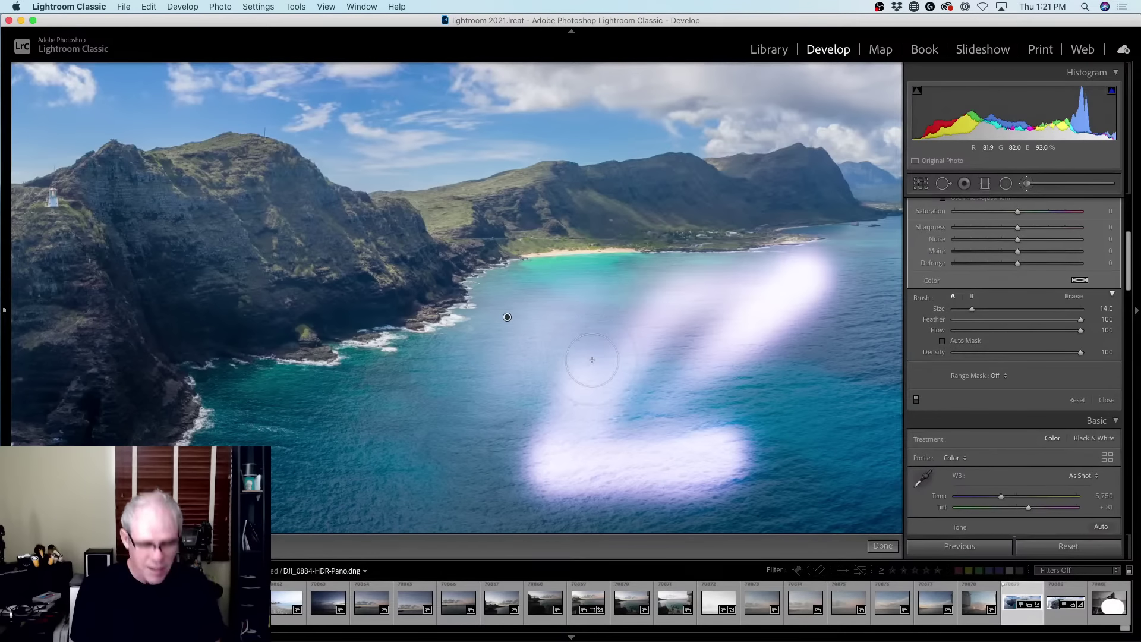
{"action": "key", "text": "super+z"}
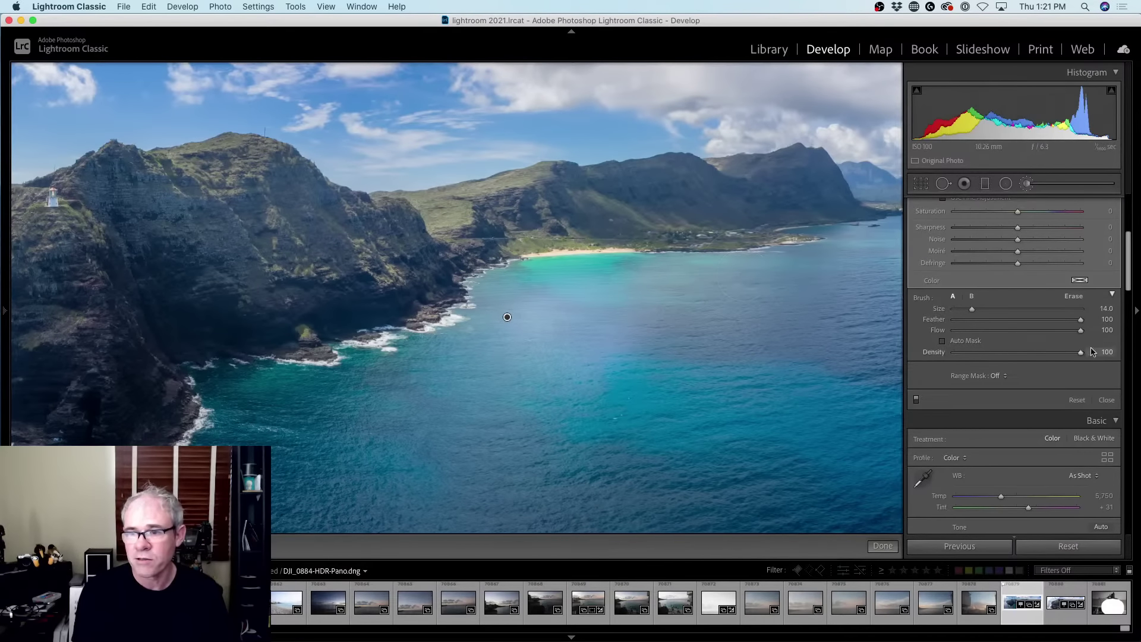
Step: Lower the brush mask's exposure to 0.32 and undo the latest brush stroke near the beach
{"action": "left_click_drag", "start_coordinate": [1130, 257], "coordinate": [1125, 220]}
{"action": "left_click_drag", "start_coordinate": [1057, 263], "coordinate": [1018, 270]}
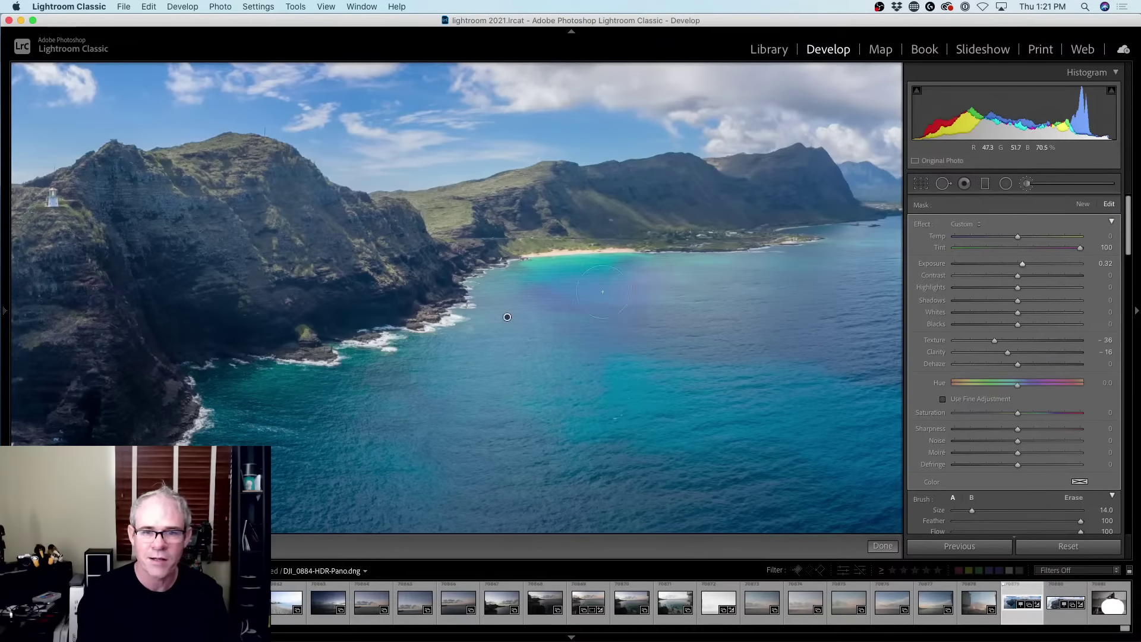
{"action": "key", "text": "super+z"}
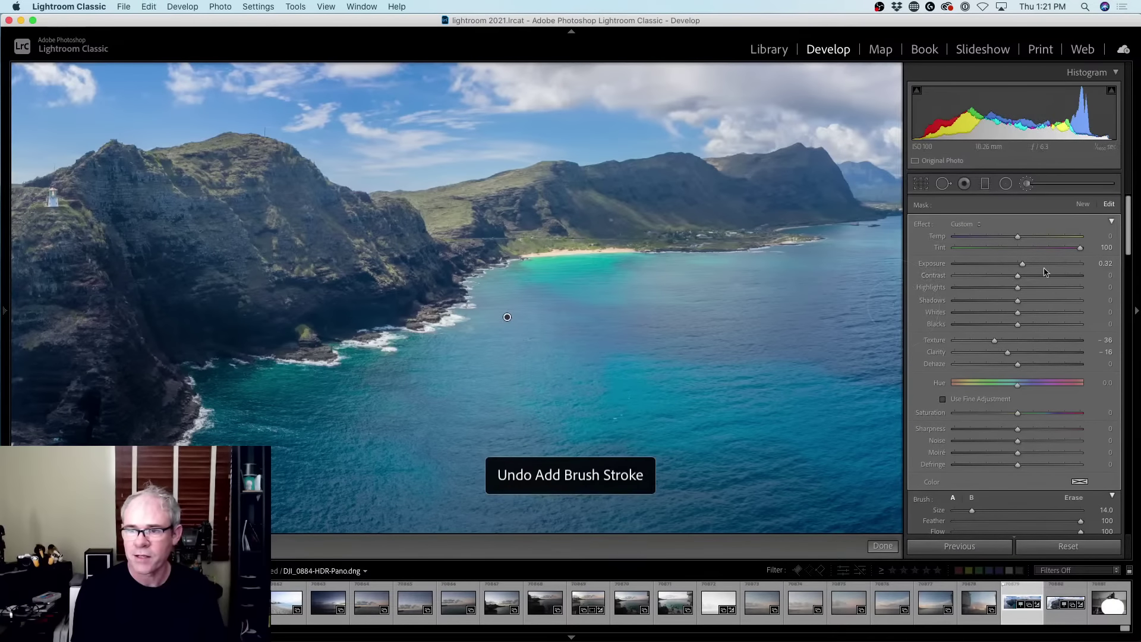
Step: Reset the brush mask's tint and other effect sliders, and set its exposure to 0.89
{"action": "double_click", "coordinate": [1072, 249]}
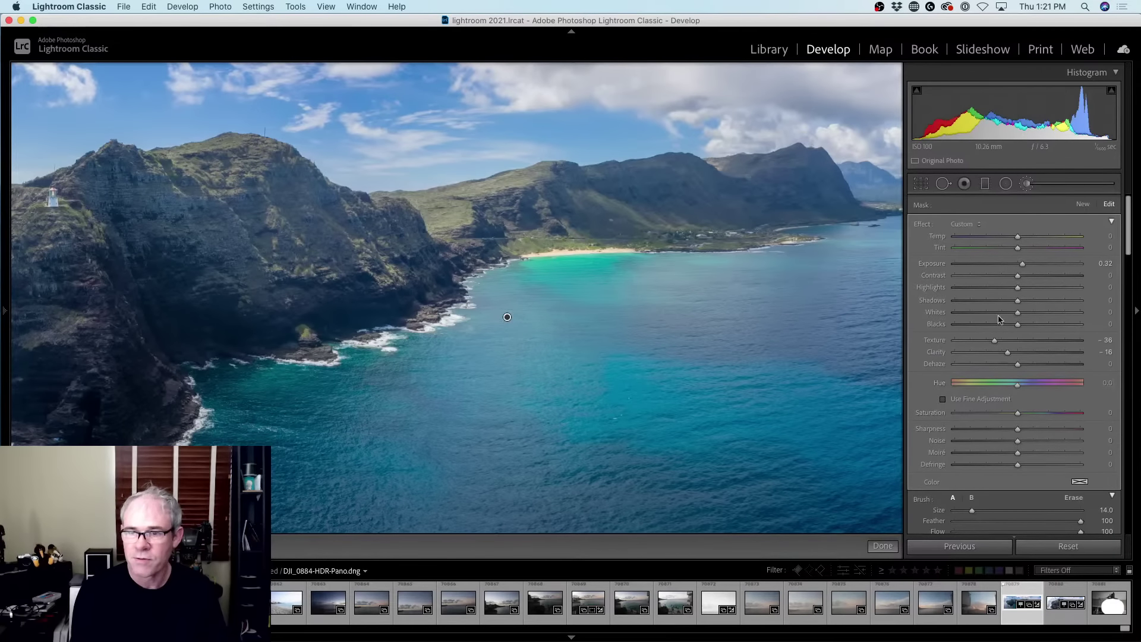
{"action": "key", "text": "alt"}
{"action": "left_click", "coordinate": [921, 225]}
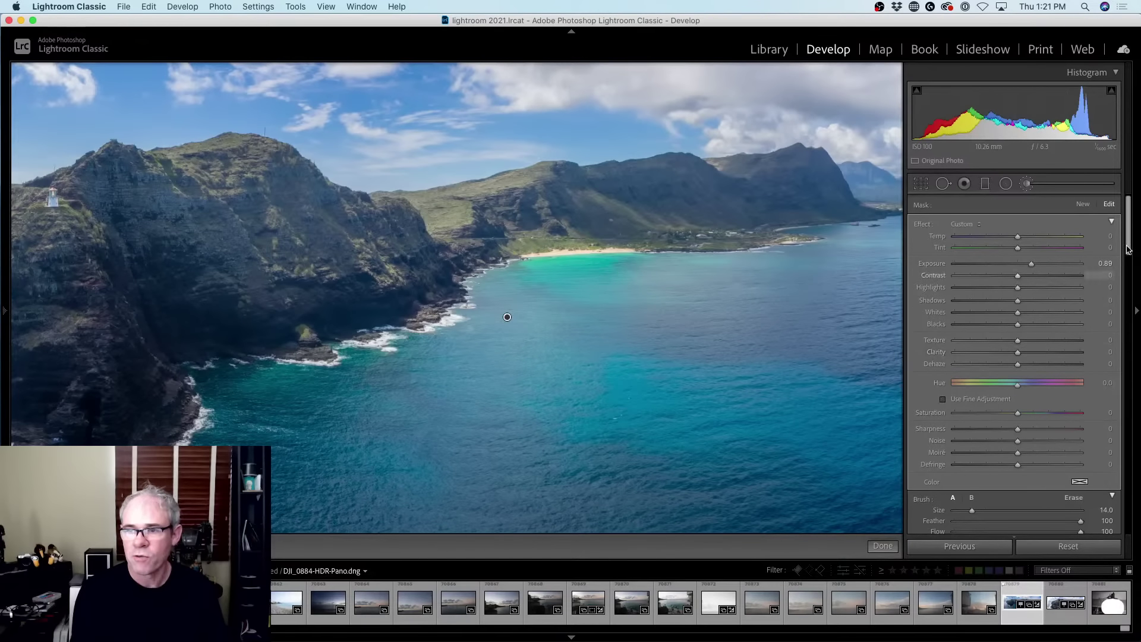
Step: Reduce the brush size to 5 with a flow of 40 and brush over the cliffs, hillside and bay water
{"action": "left_click_drag", "start_coordinate": [1129, 248], "coordinate": [1132, 279]}
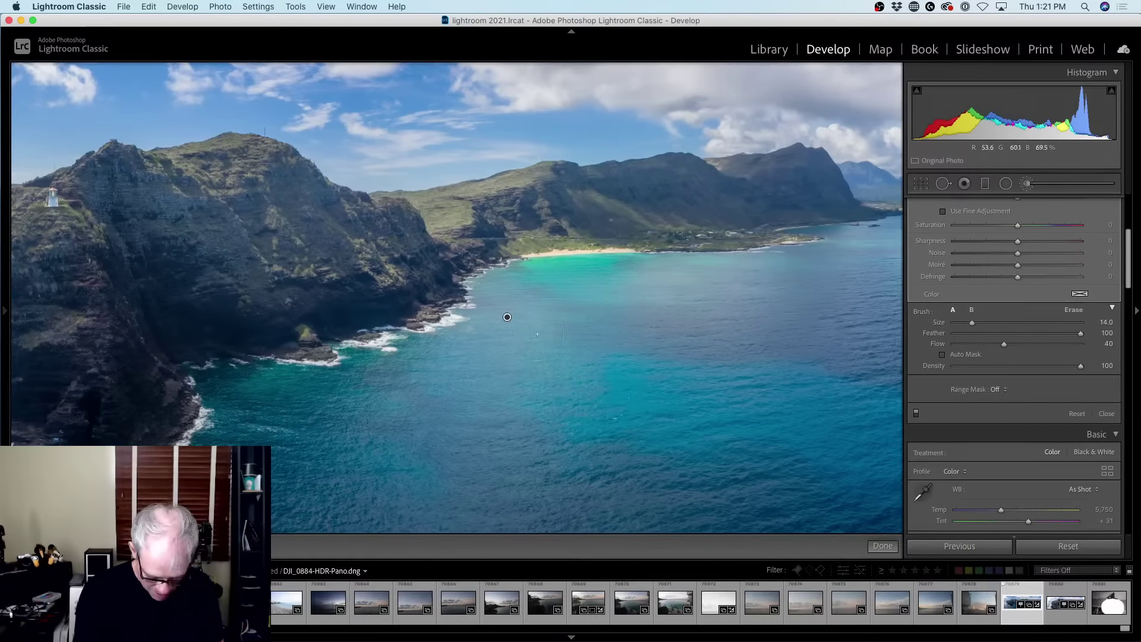
{"action": "key", "text": "bracketleft"}
{"action": "key", "text": "bracketleft"}
{"action": "key", "text": "bracketleft"}
{"action": "key", "text": "bracketleft"}
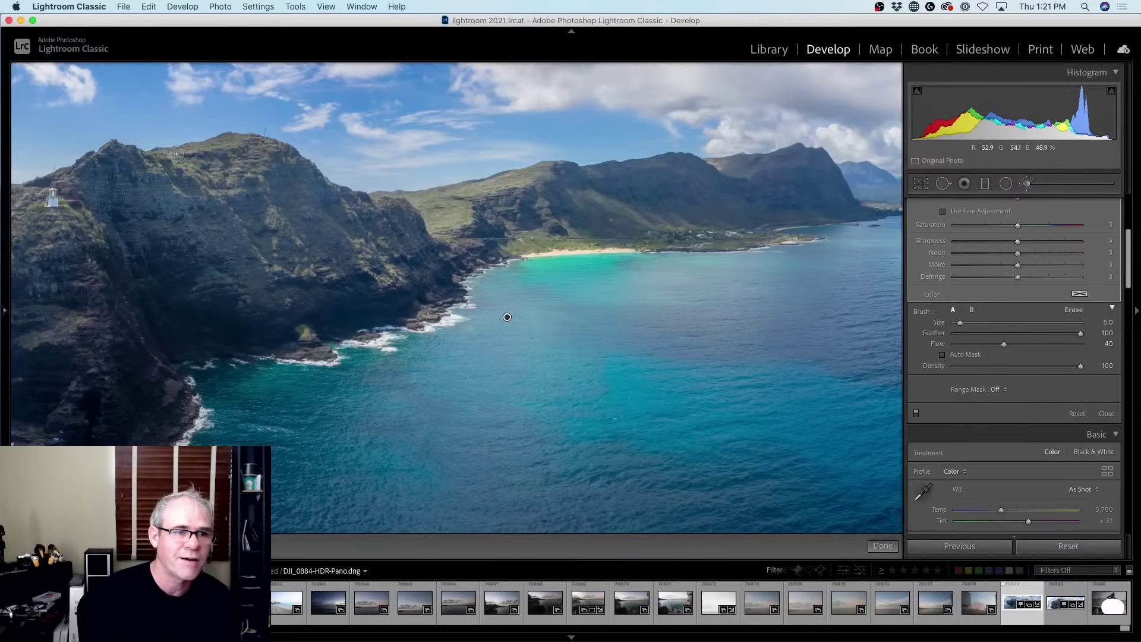
{"action": "left_click_drag", "start_coordinate": [243, 141], "coordinate": [199, 159]}
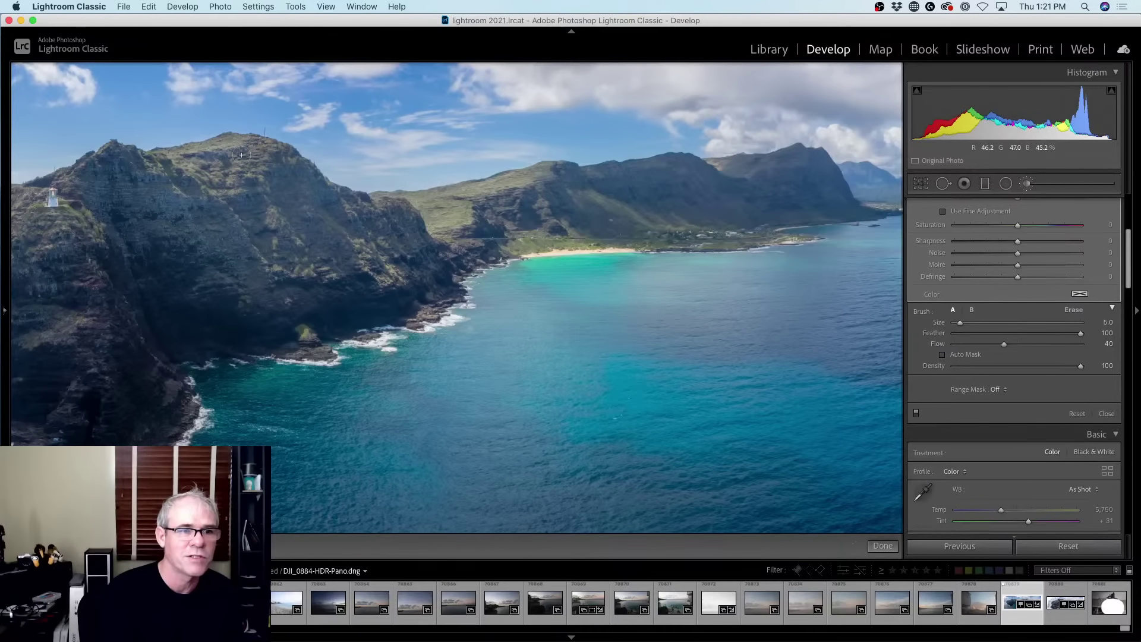
{"action": "mouse_move", "coordinate": [454, 194]}
{"action": "left_mouse_down"}
{"action": "mouse_move", "coordinate": [443, 226]}
{"action": "mouse_move", "coordinate": [500, 182]}
{"action": "left_mouse_up"}
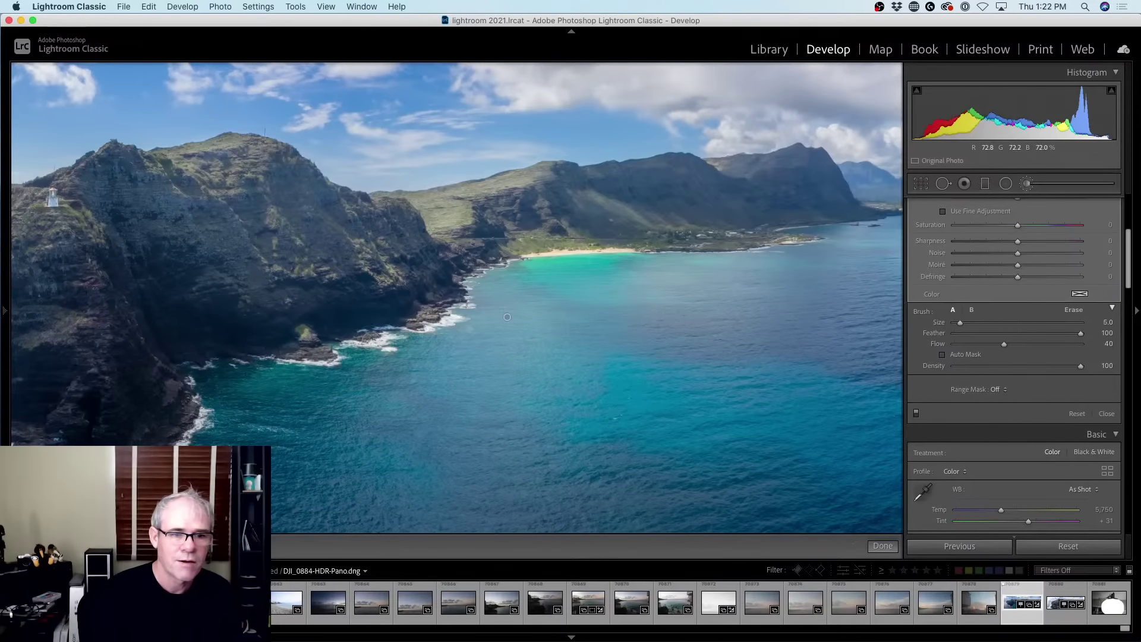
{"action": "left_click_drag", "start_coordinate": [507, 317], "coordinate": [398, 352]}
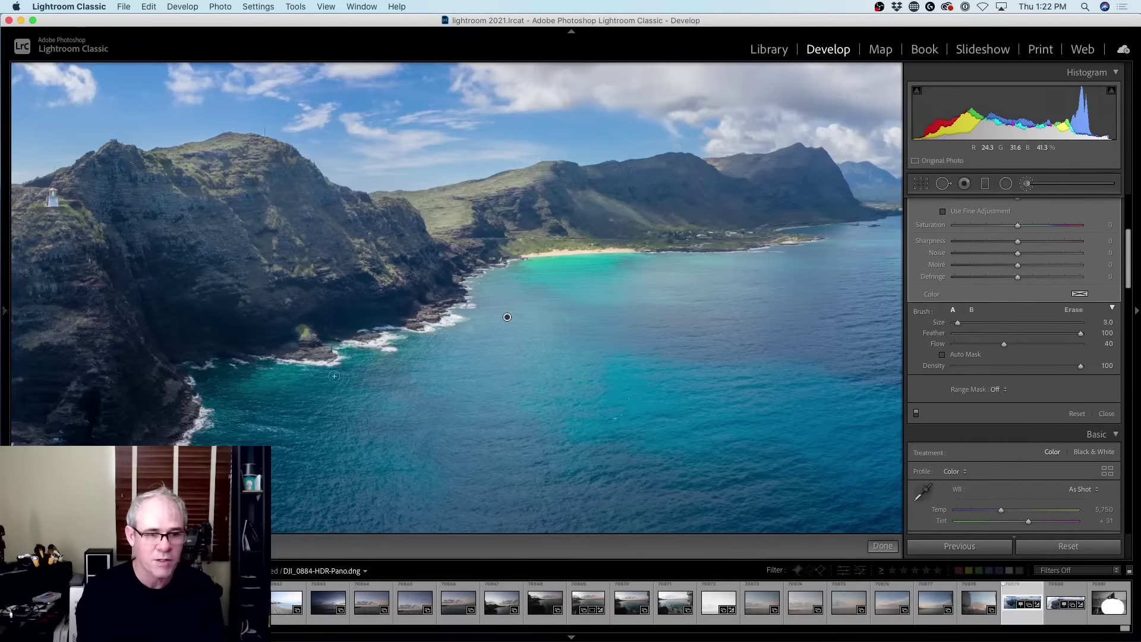
Step: Enlarge the brush to size 13 and examine the dark headland and the water around it
{"action": "key", "text": "bracketright"}
{"action": "key", "text": "bracketright"}
{"action": "key", "text": "bracketright"}
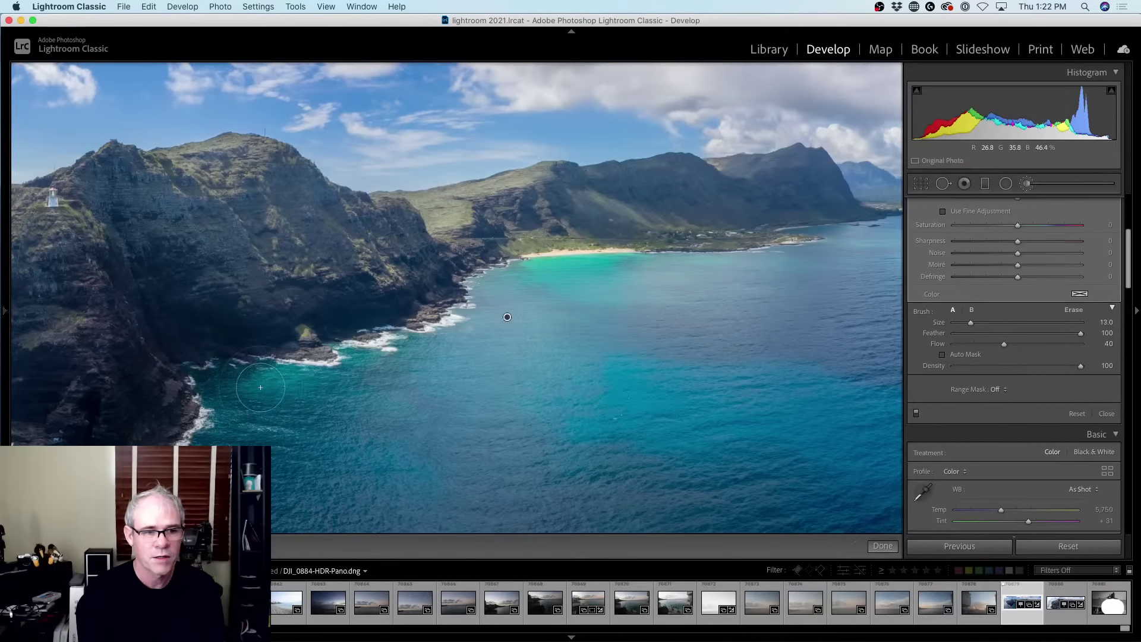
{"action": "key", "text": "bracketright"}
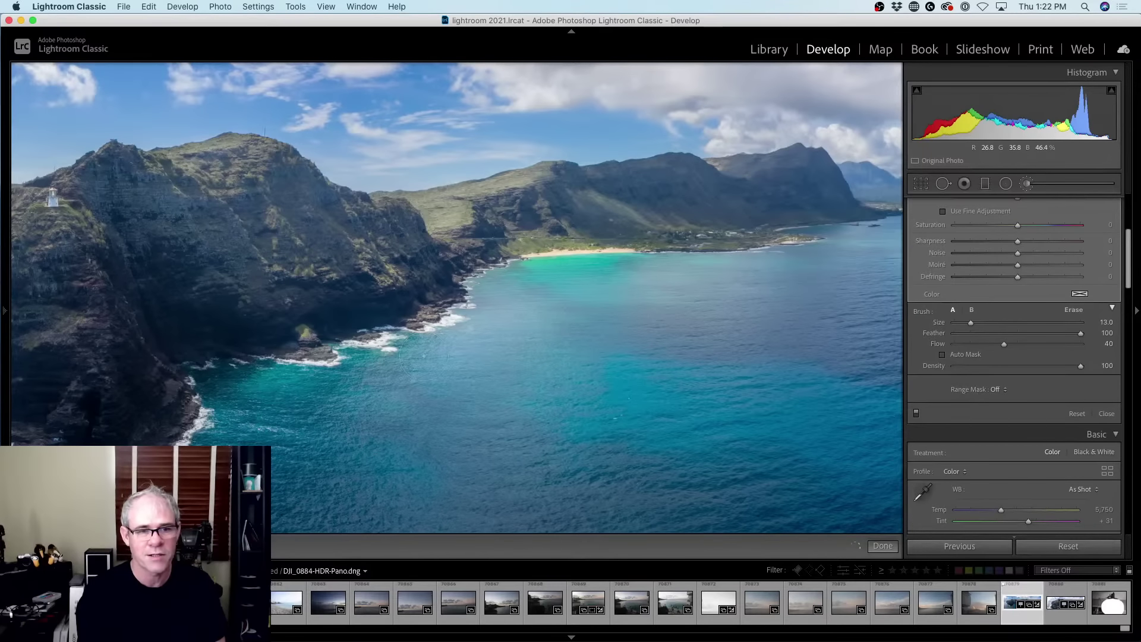
{"action": "mouse_move", "coordinate": [402, 403]}
{"action": "left_mouse_down"}
{"action": "mouse_move", "coordinate": [622, 214]}
{"action": "mouse_move", "coordinate": [654, 239]}
{"action": "left_mouse_up"}
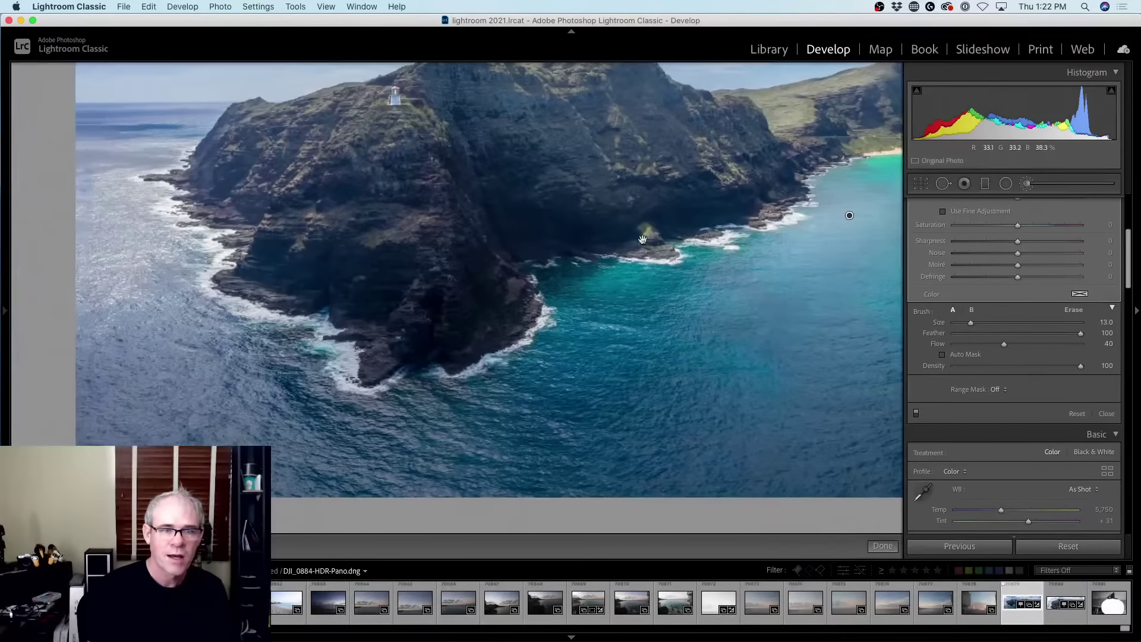
{"action": "left_click", "coordinate": [320, 395]}
{"action": "left_click", "coordinate": [357, 338]}
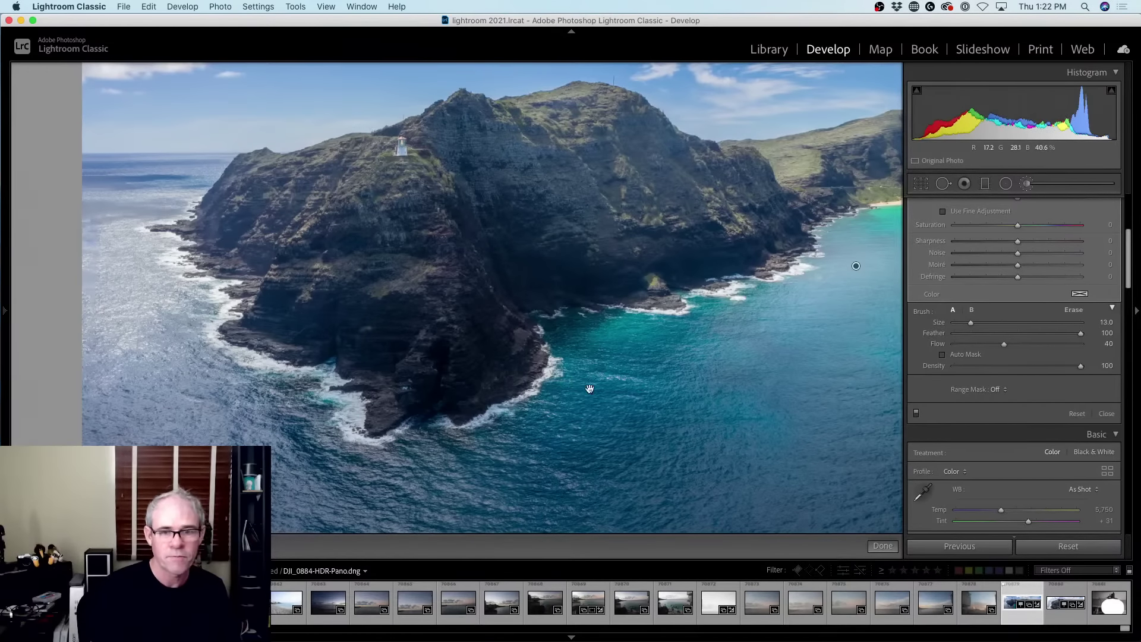
{"action": "left_click_drag", "start_coordinate": [586, 387], "coordinate": [428, 373]}
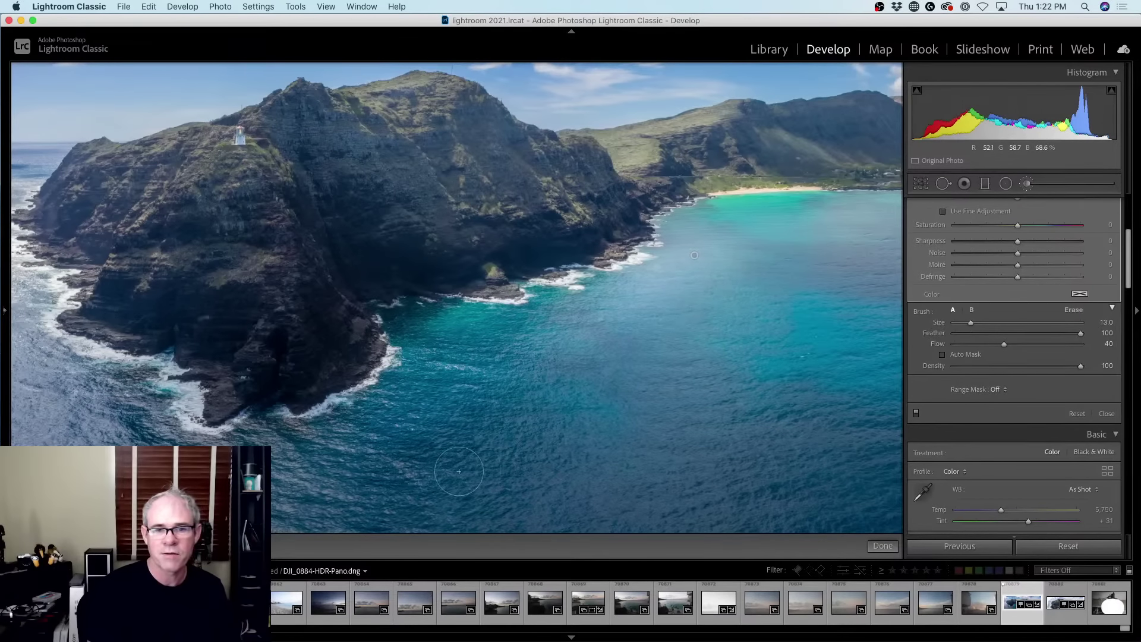
{"action": "left_click", "coordinate": [389, 573]}
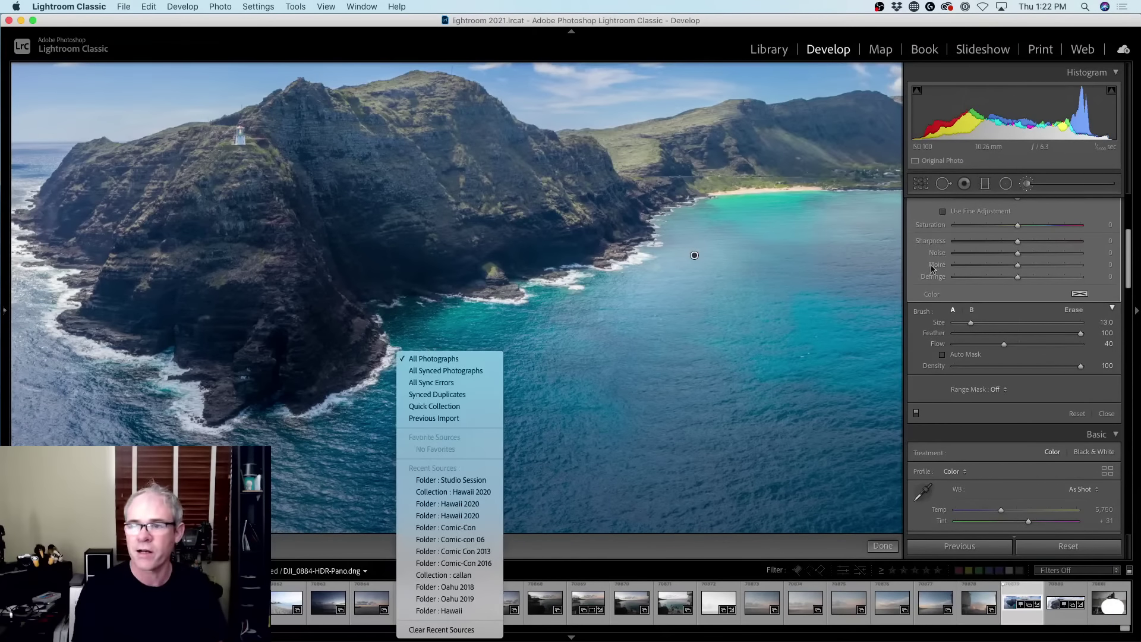
{"action": "left_click", "coordinate": [1129, 243]}
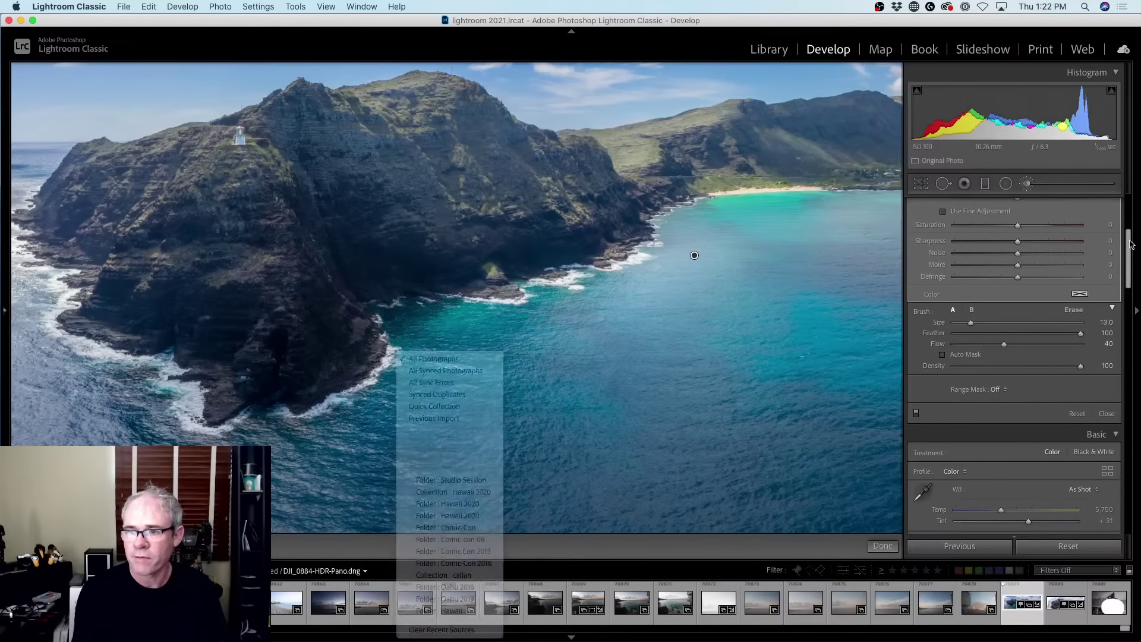
Step: Start a new Adjustment Brush mask with exposure -0.76, texture -2 and clarity 14
{"action": "left_click_drag", "start_coordinate": [1129, 243], "coordinate": [1060, 189]}
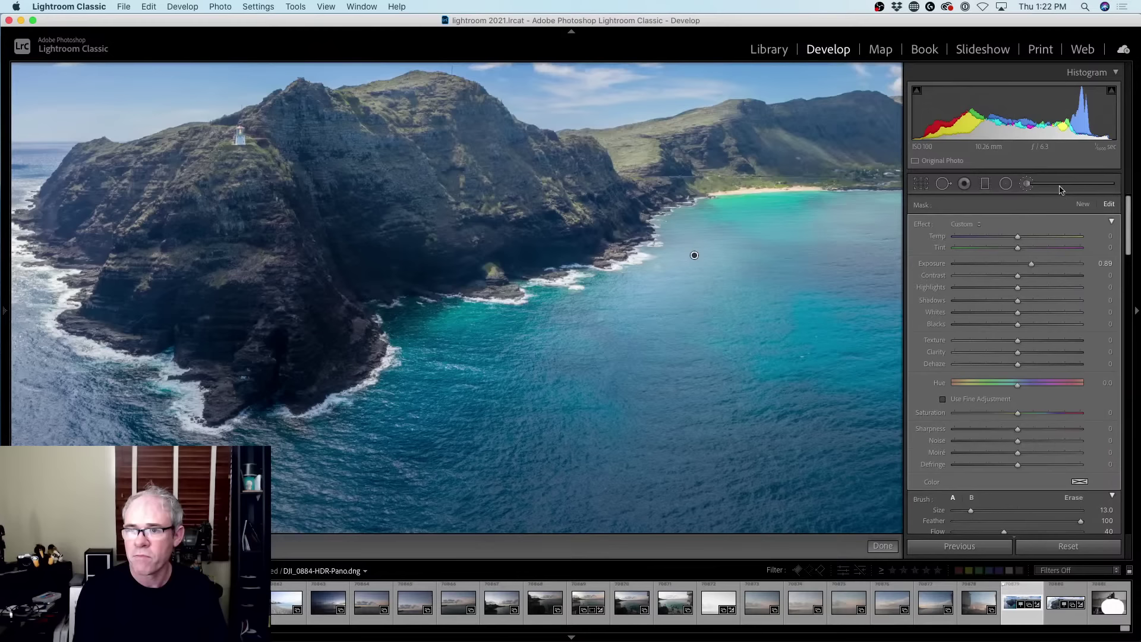
{"action": "left_click", "coordinate": [1028, 184]}
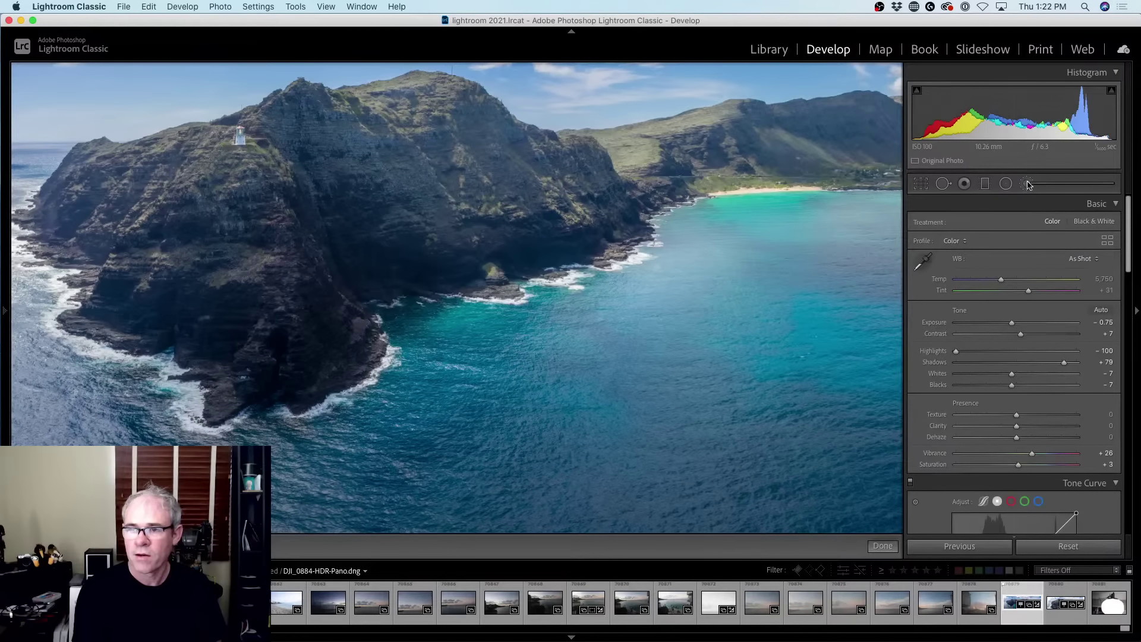
{"action": "left_click", "coordinate": [1028, 183]}
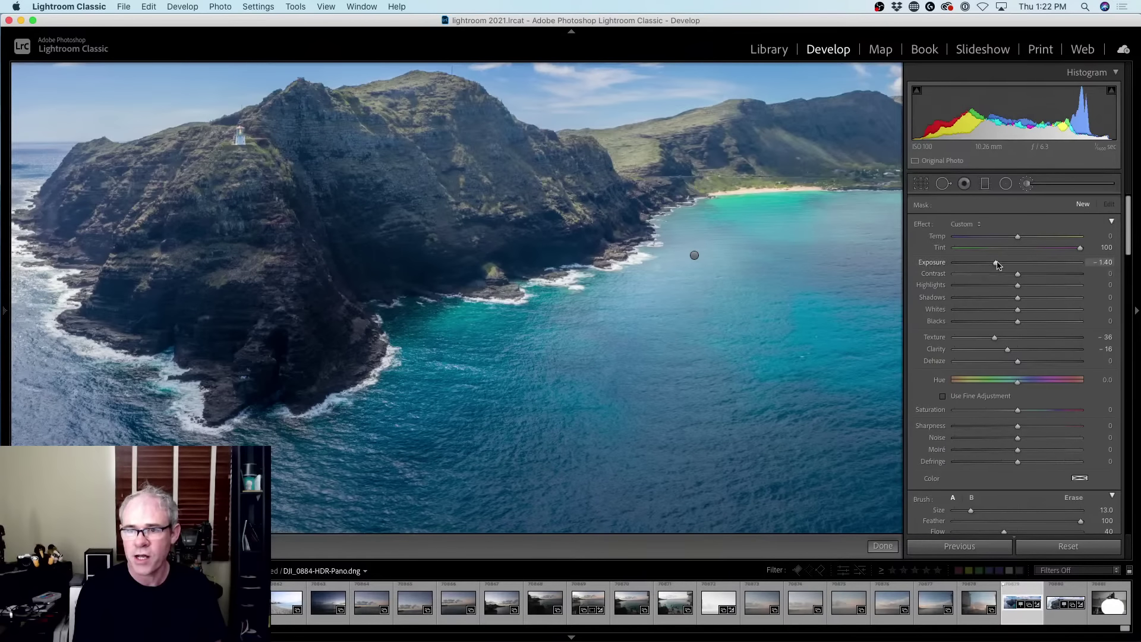
{"action": "left_click_drag", "start_coordinate": [997, 265], "coordinate": [1011, 265]}
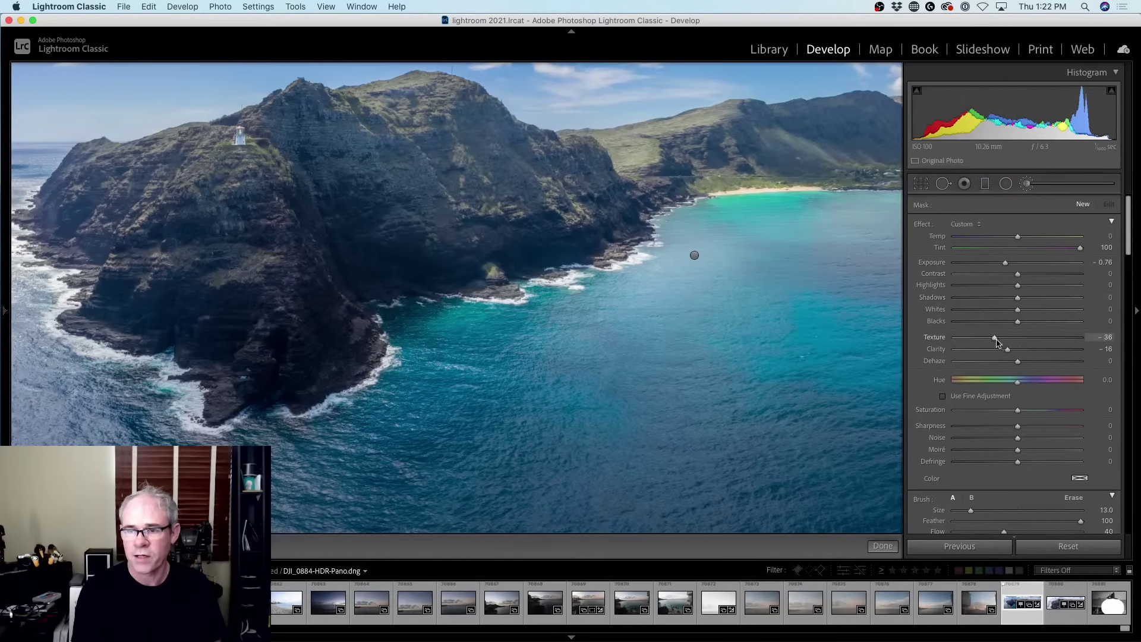
{"action": "left_click_drag", "start_coordinate": [1014, 349], "coordinate": [1026, 349]}
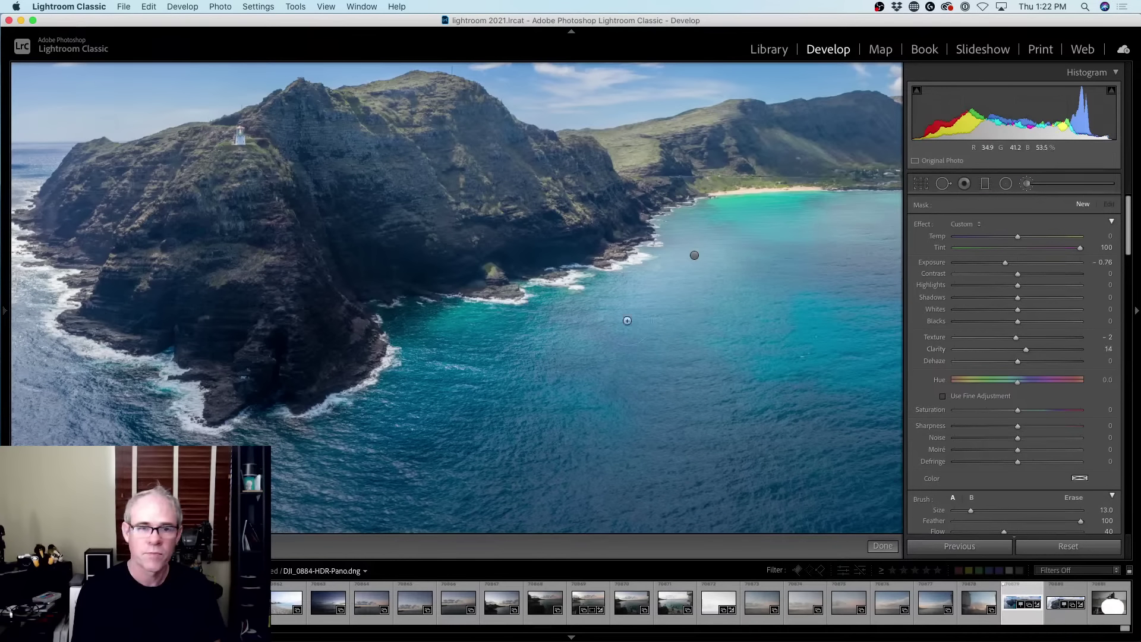
Step: Paint the new mask on the headland cliff and, with the brush at size 24, across the panorama's sky and clouds
{"action": "mouse_move", "coordinate": [341, 221]}
{"action": "left_mouse_down"}
{"action": "mouse_move", "coordinate": [382, 293]}
{"action": "mouse_move", "coordinate": [334, 342]}
{"action": "mouse_move", "coordinate": [428, 253]}
{"action": "mouse_move", "coordinate": [624, 436]}
{"action": "left_mouse_up"}
{"action": "key", "text": "space"}
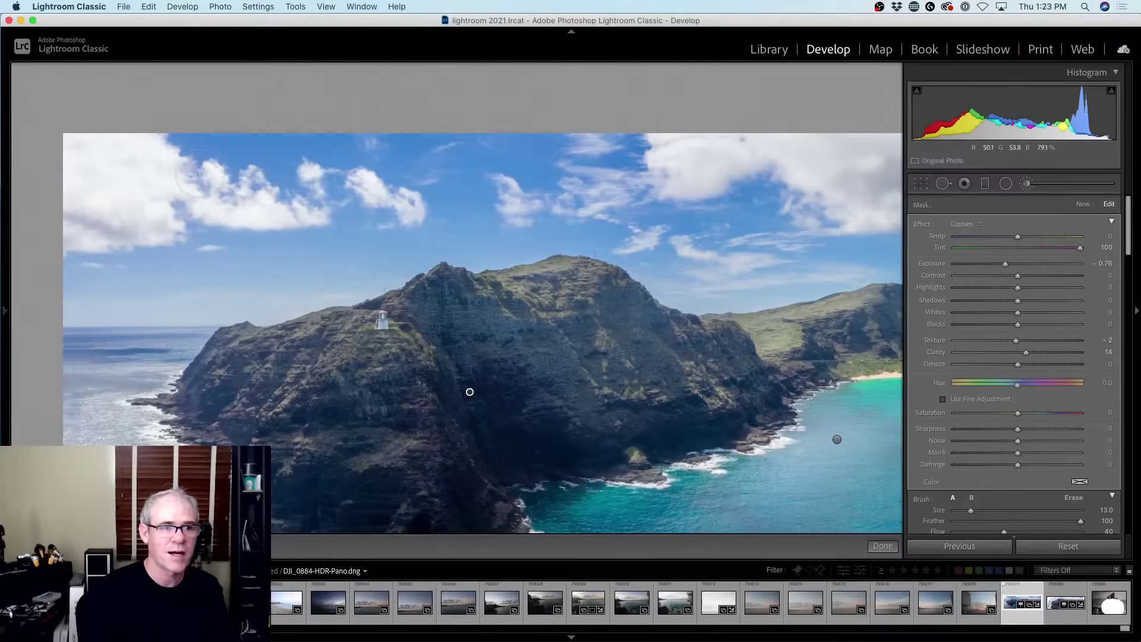
{"action": "mouse_move", "coordinate": [161, 178]}
{"action": "left_mouse_down"}
{"action": "mouse_move", "coordinate": [94, 161]}
{"action": "mouse_move", "coordinate": [204, 151]}
{"action": "left_mouse_up"}
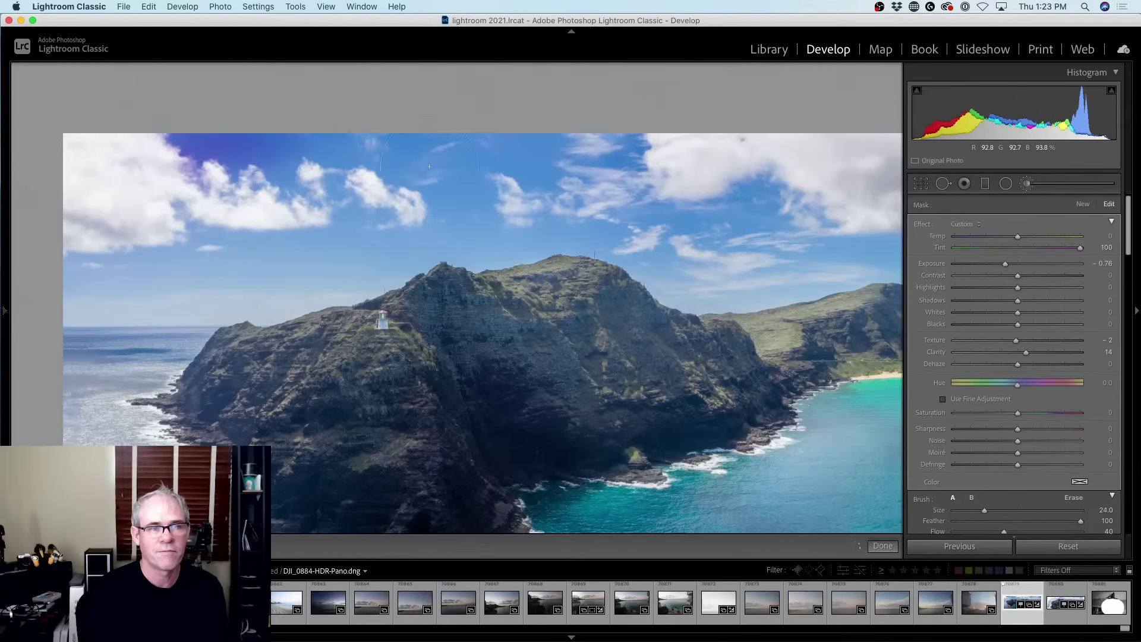
{"action": "scroll", "coordinate": [268, 163], "scroll_direction": "up", "scroll_amount": 4}
{"action": "left_click_drag", "start_coordinate": [574, 201], "coordinate": [242, 216]}
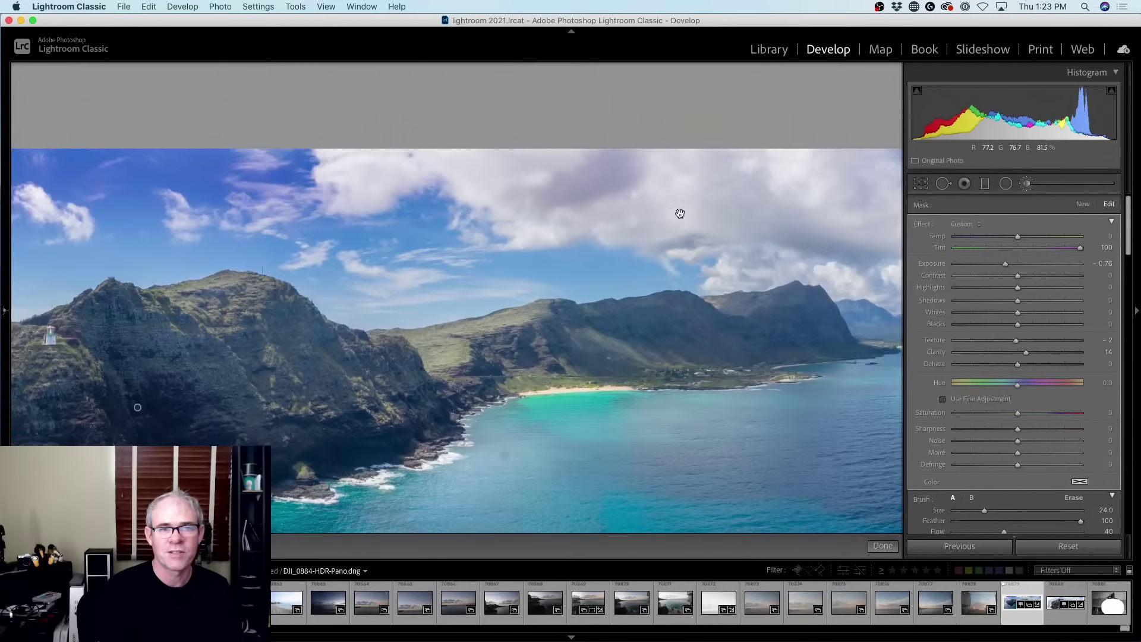
{"action": "left_click_drag", "start_coordinate": [672, 212], "coordinate": [362, 216]}
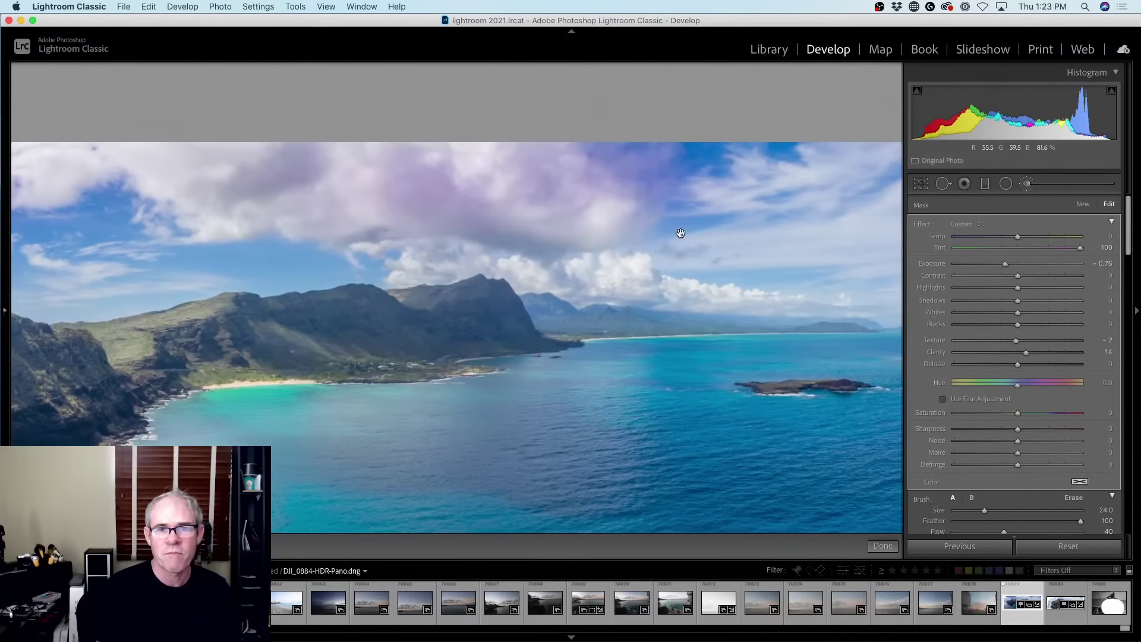
{"action": "left_click_drag", "start_coordinate": [677, 228], "coordinate": [436, 243]}
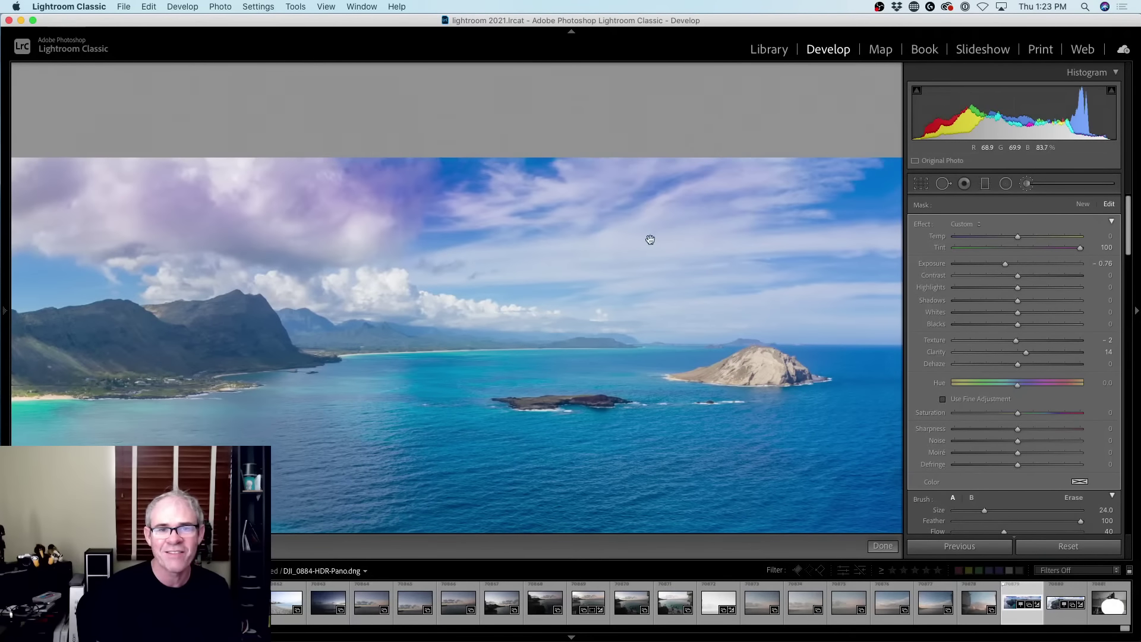
{"action": "left_click_drag", "start_coordinate": [648, 237], "coordinate": [367, 265]}
{"action": "left_click_drag", "start_coordinate": [671, 205], "coordinate": [511, 264]}
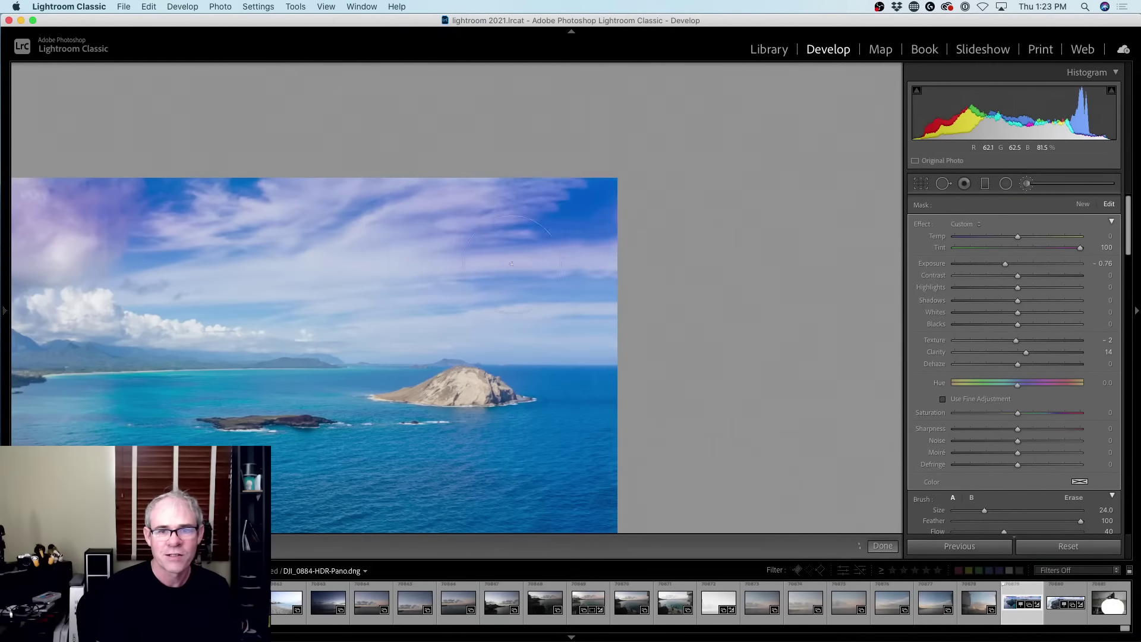
Step: Go back to the headland end of the panorama and collapse the Histogram panel
{"action": "left_click_drag", "start_coordinate": [305, 288], "coordinate": [758, 242]}
{"action": "left_click_drag", "start_coordinate": [293, 250], "coordinate": [629, 275]}
{"action": "left_click_drag", "start_coordinate": [317, 256], "coordinate": [649, 248]}
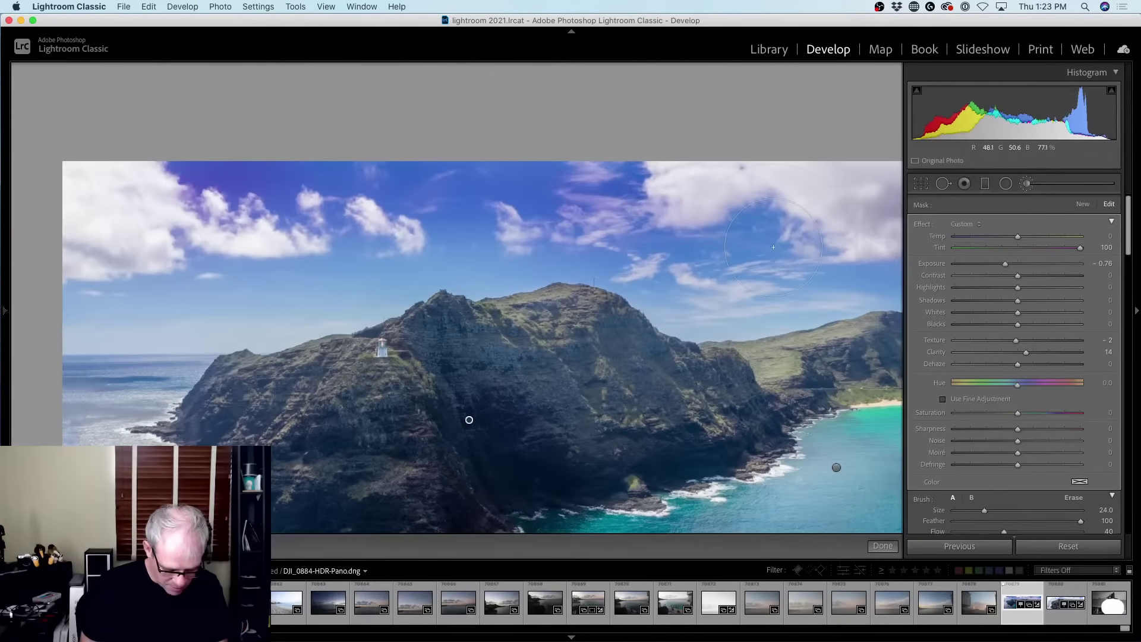
{"action": "key", "text": "super+0"}
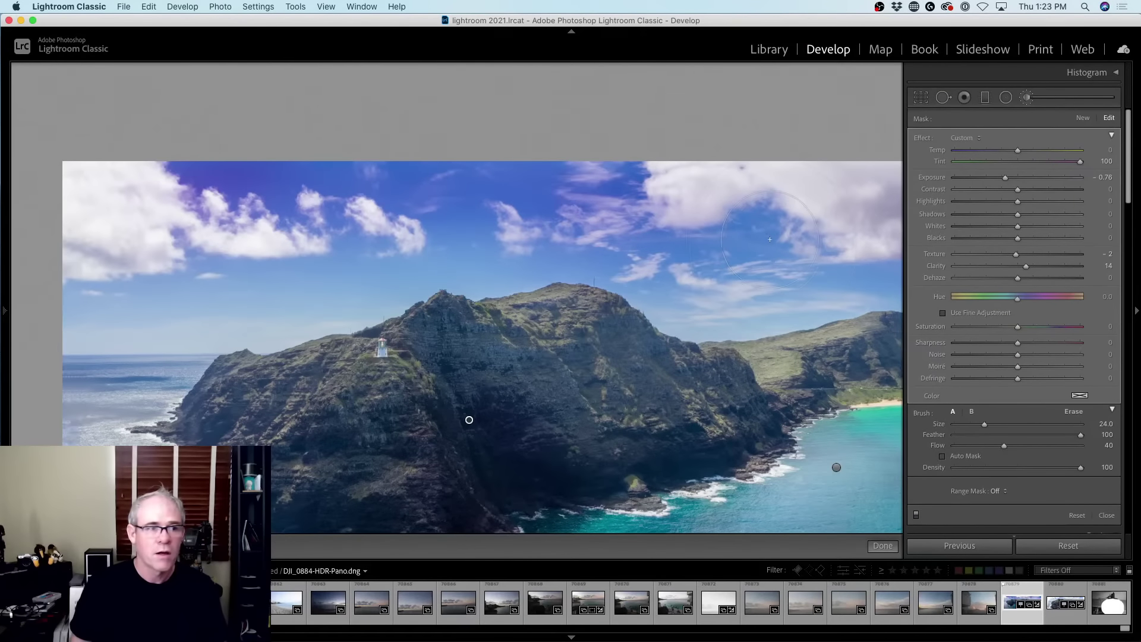
Step: Switch to the Library module and look over the brushed panorama in Loupe view
{"action": "left_click", "coordinate": [768, 49]}
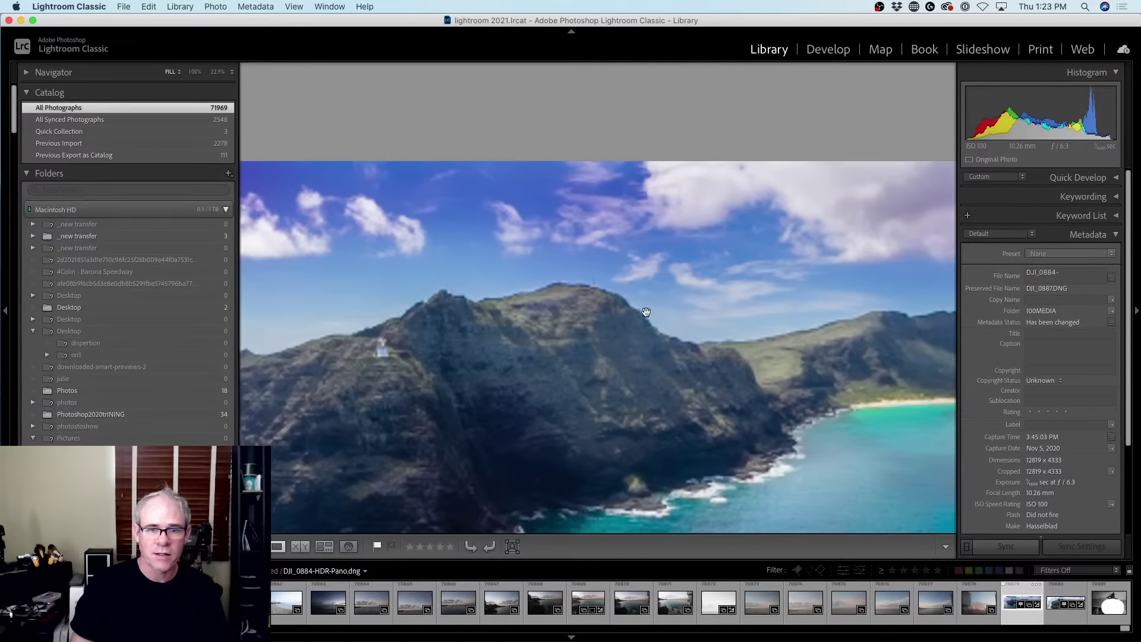
{"action": "left_click", "coordinate": [633, 290]}
{"action": "left_click", "coordinate": [661, 264]}
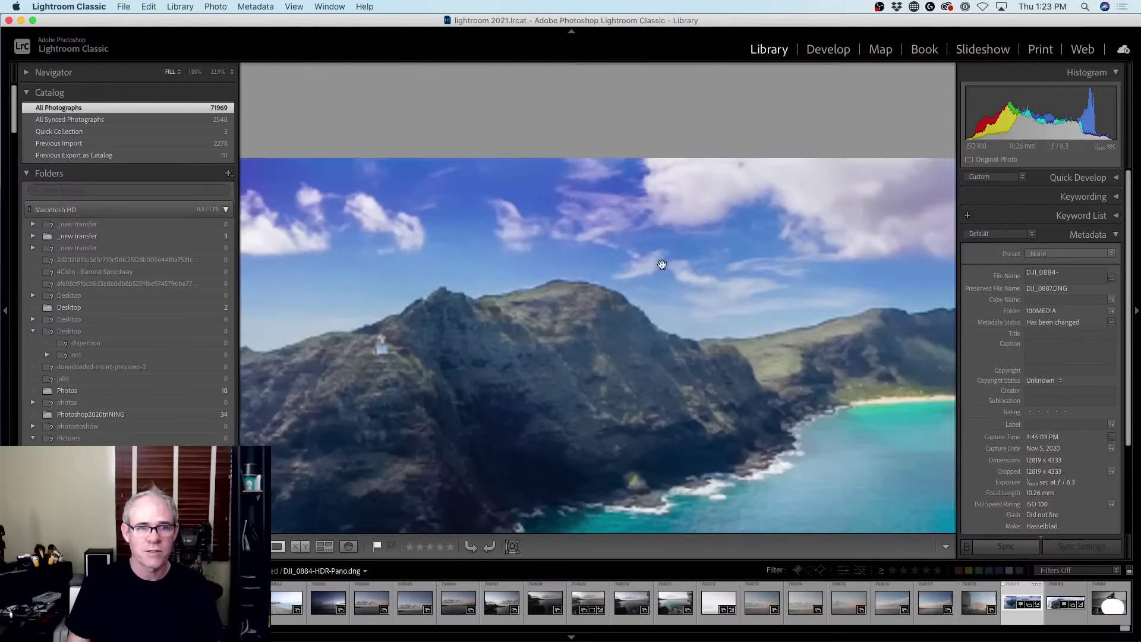
Step: Preview the panorama full screen, inspect the headland and bay, and leave the full-screen preview
{"action": "key", "text": "f"}
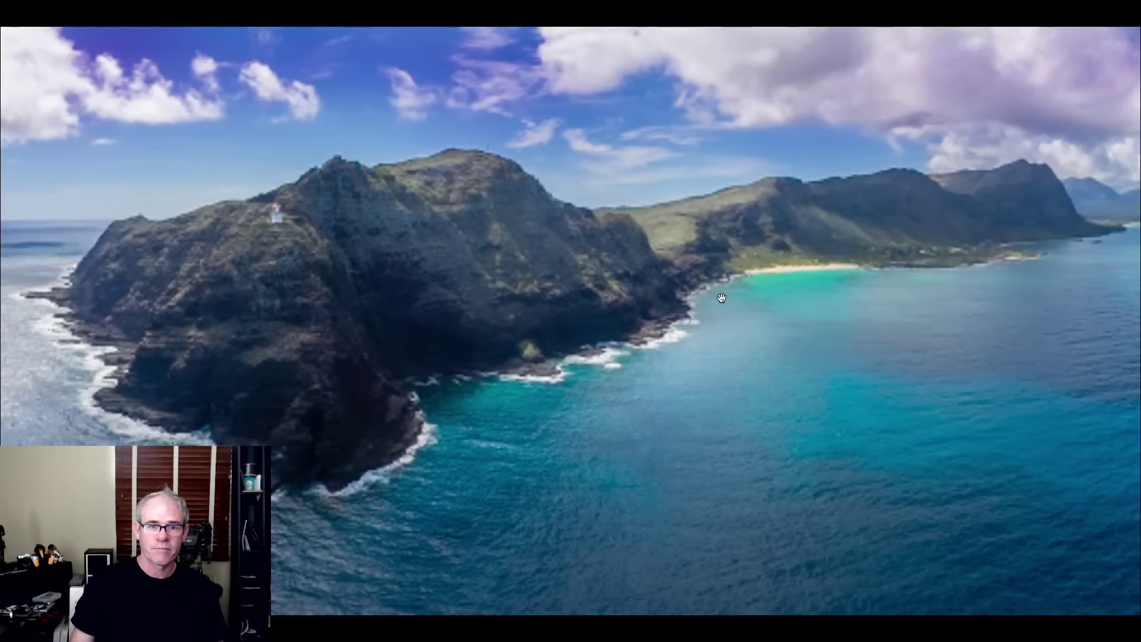
{"action": "left_click_drag", "start_coordinate": [722, 297], "coordinate": [682, 293]}
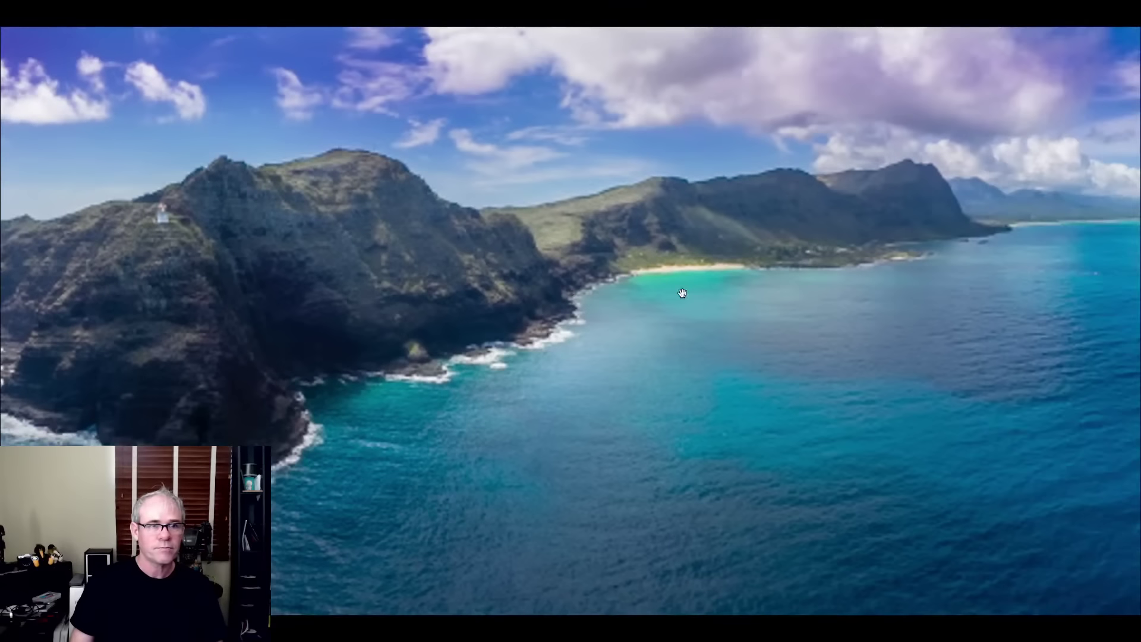
{"action": "left_click", "coordinate": [612, 274]}
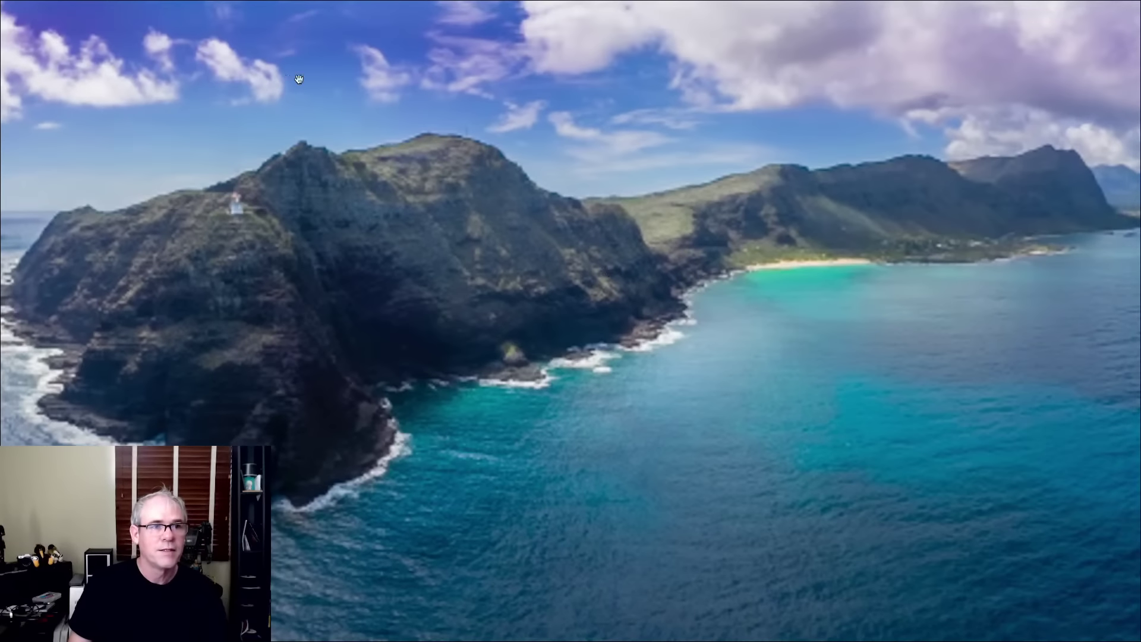
{"action": "key", "text": "Escape"}
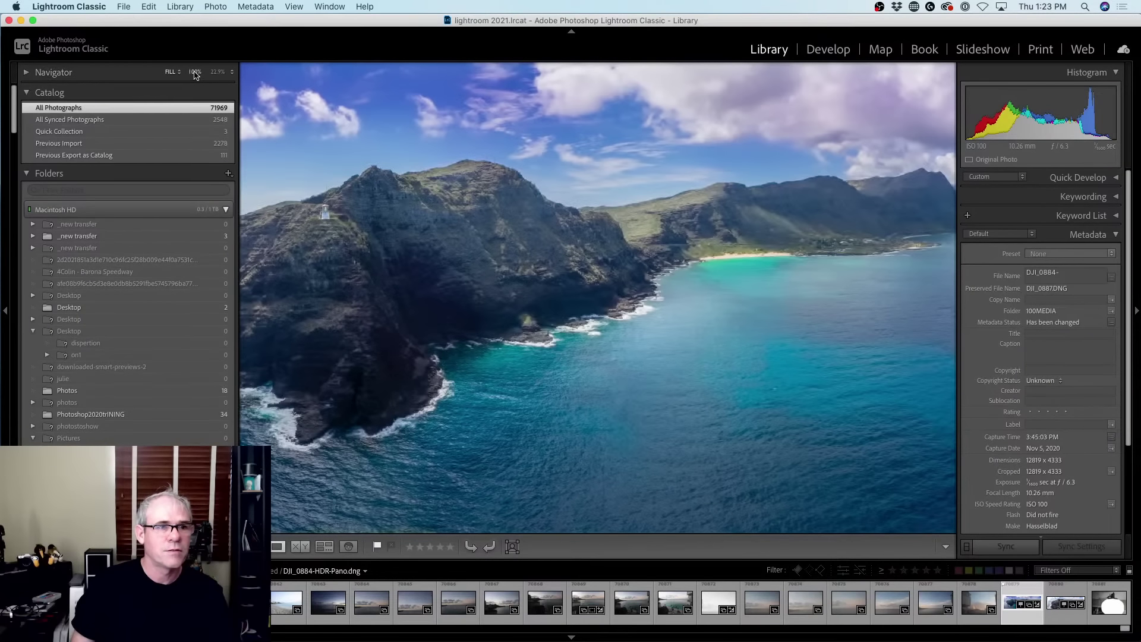
Step: Show the catalog in Grid view and reopen the selected panorama in Loupe view at the Fill zoom level
{"action": "key", "text": "g"}
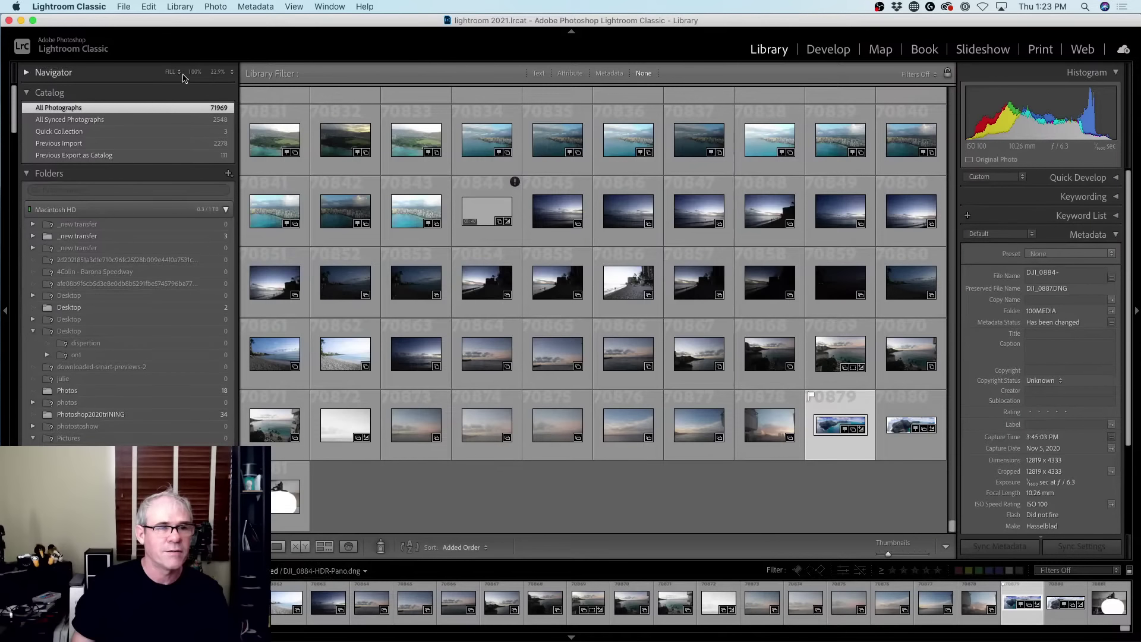
{"action": "left_click", "coordinate": [181, 72]}
{"action": "left_click", "coordinate": [185, 82]}
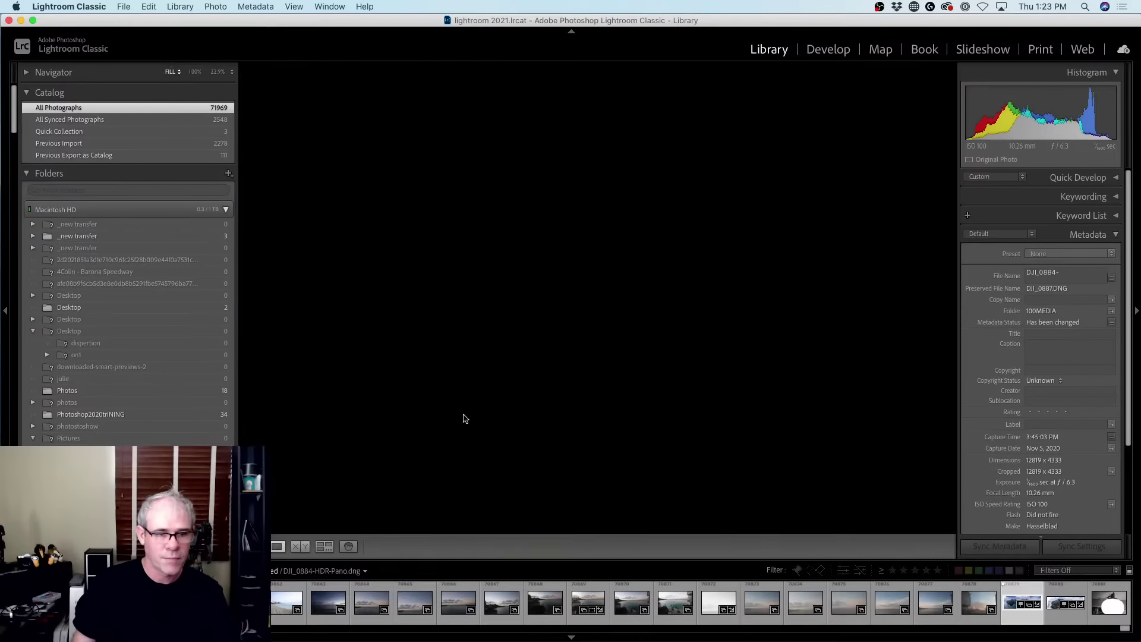
Step: Set the panorama's zoom level to Fit, return to Grid view, and reopen the panorama in Loupe view
{"action": "left_click", "coordinate": [175, 72]}
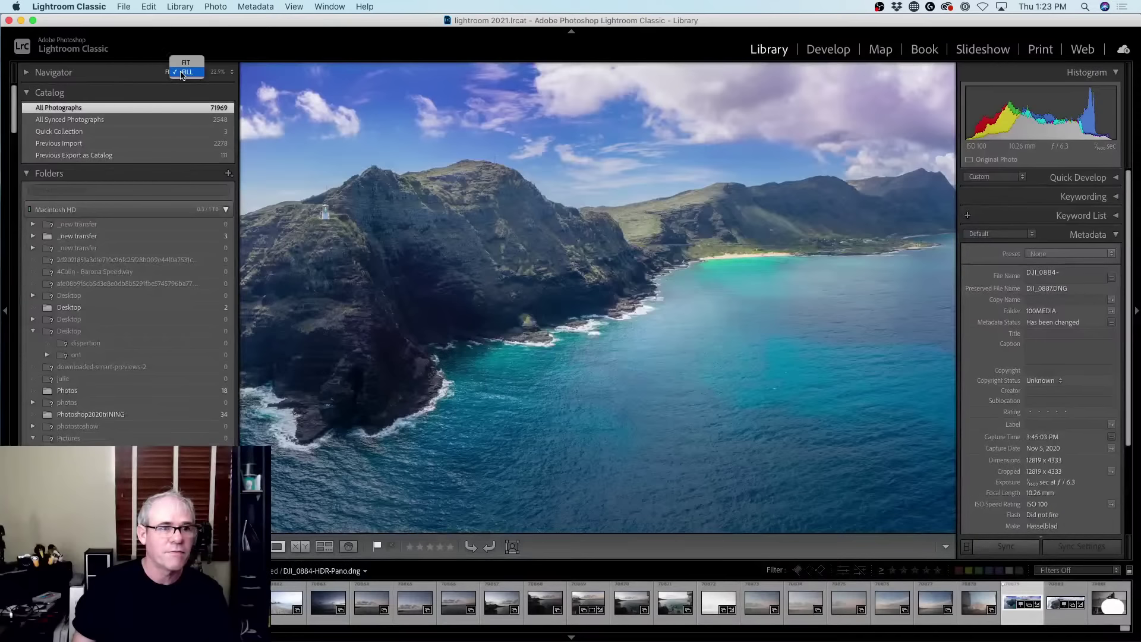
{"action": "left_click", "coordinate": [178, 62]}
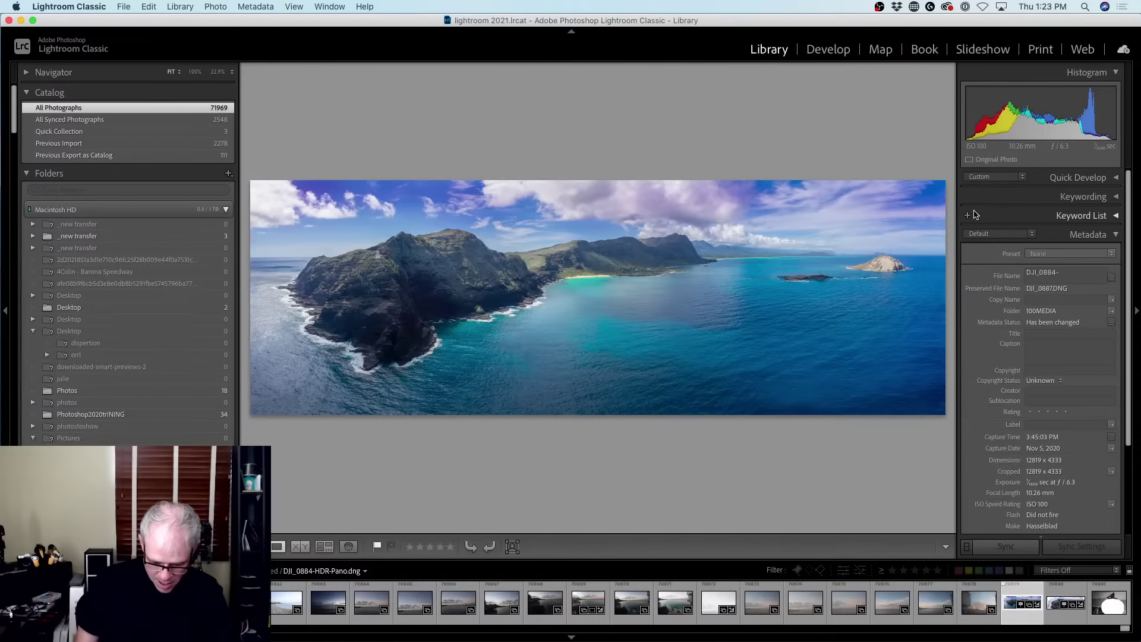
{"action": "key", "text": "g"}
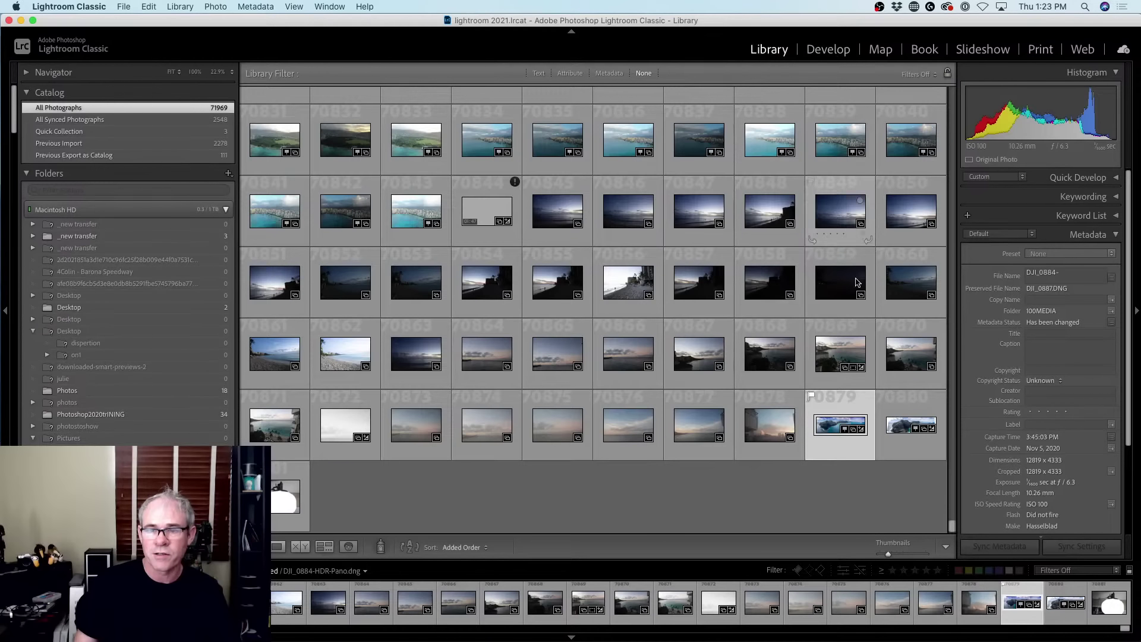
{"action": "double_click", "coordinate": [832, 425]}
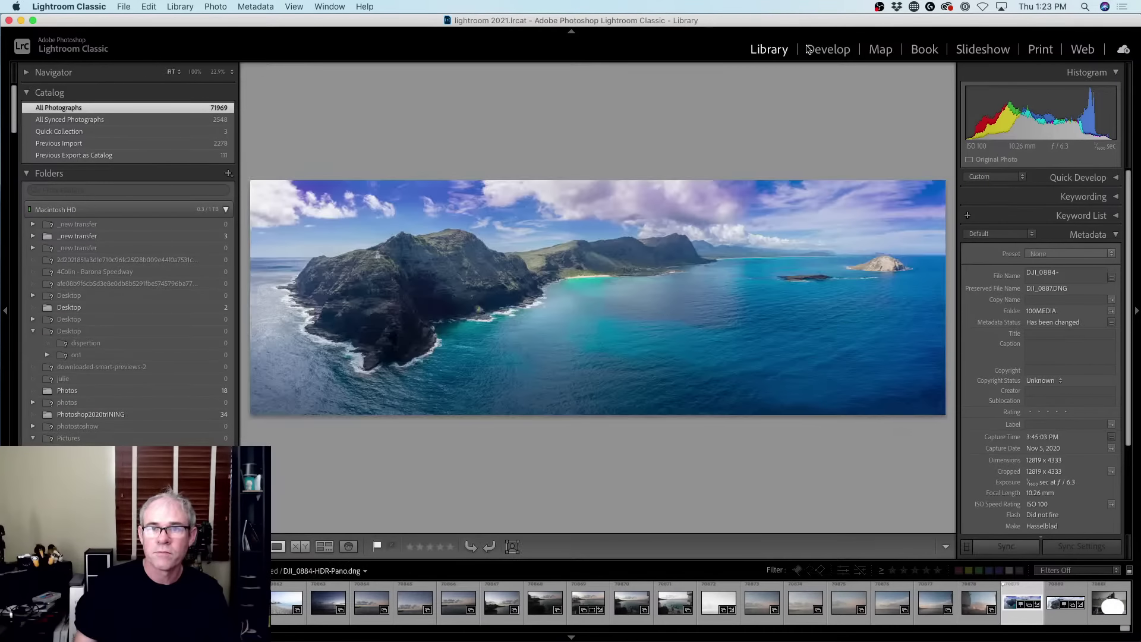
Step: Open the panorama in Develop and compare its Before and After versions several times, finishing on the edited version
{"action": "left_click", "coordinate": [825, 49]}
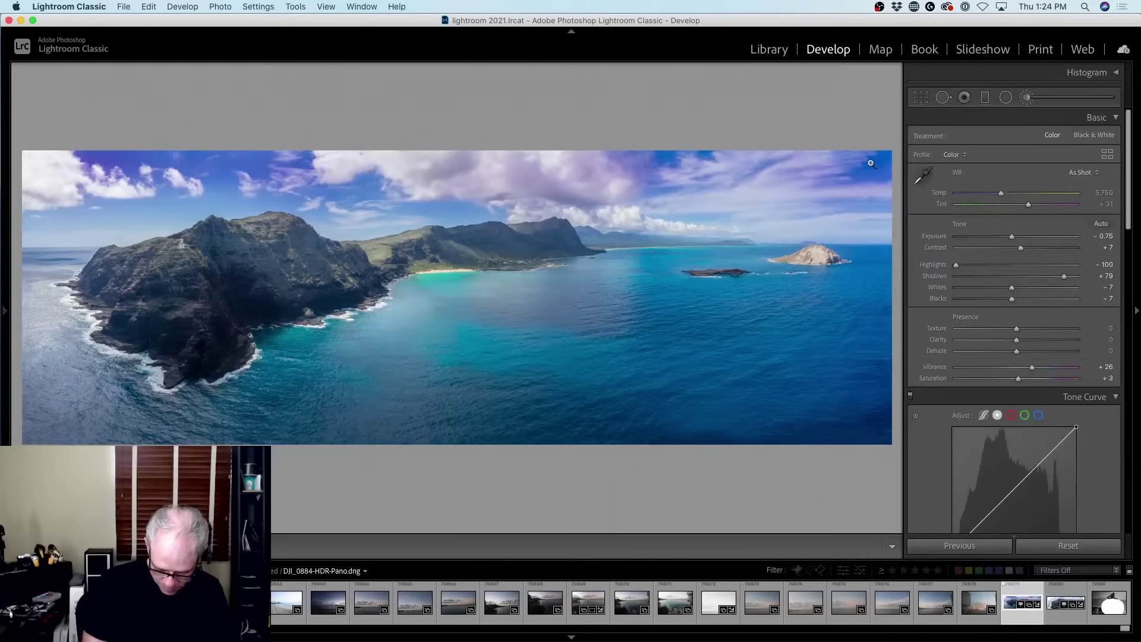
{"action": "key", "text": "backslash"}
{"action": "key", "text": "backslash"}
{"action": "key", "text": "backslash"}
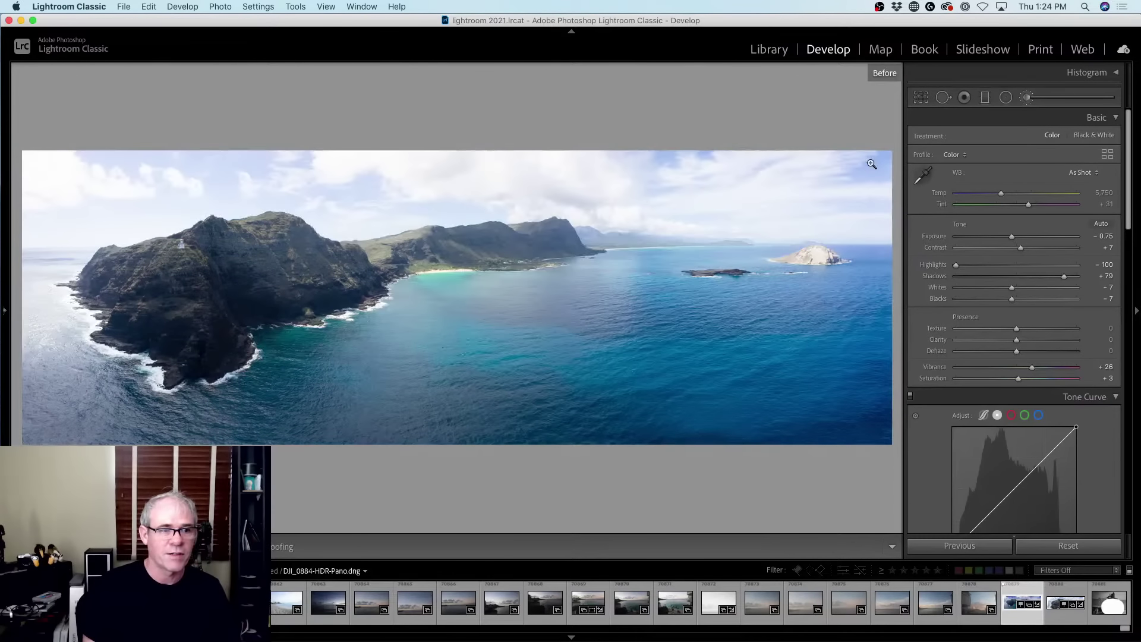
{"action": "key", "text": "backslash"}
{"action": "key", "text": "backslash"}
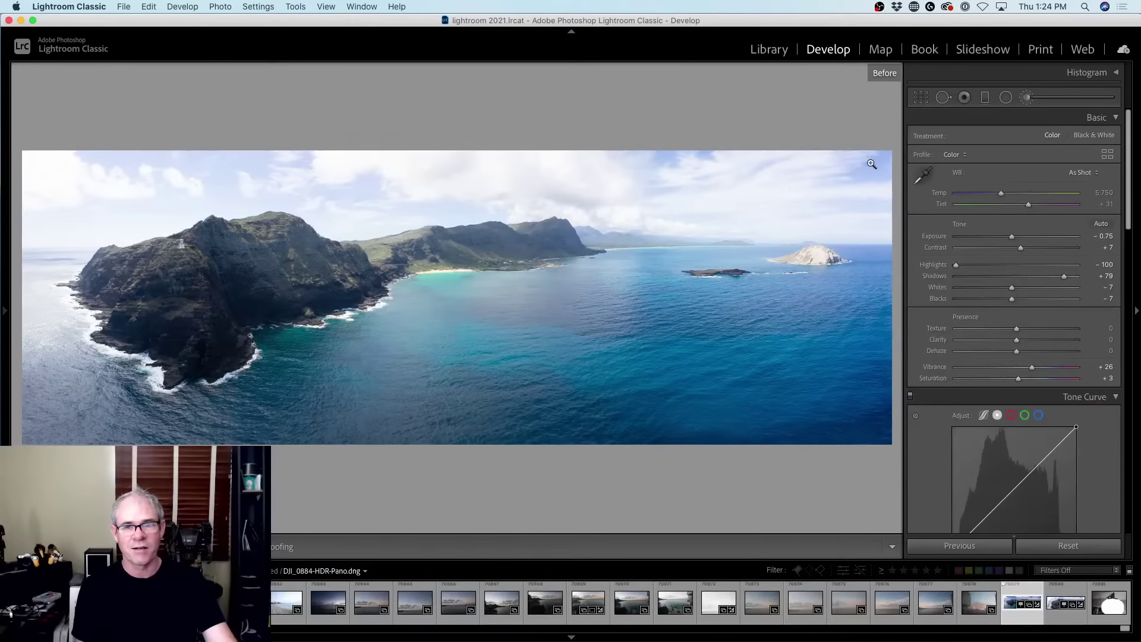
{"action": "key", "text": "backslash"}
{"action": "key", "text": "backslash"}
{"action": "key", "text": "backslash"}
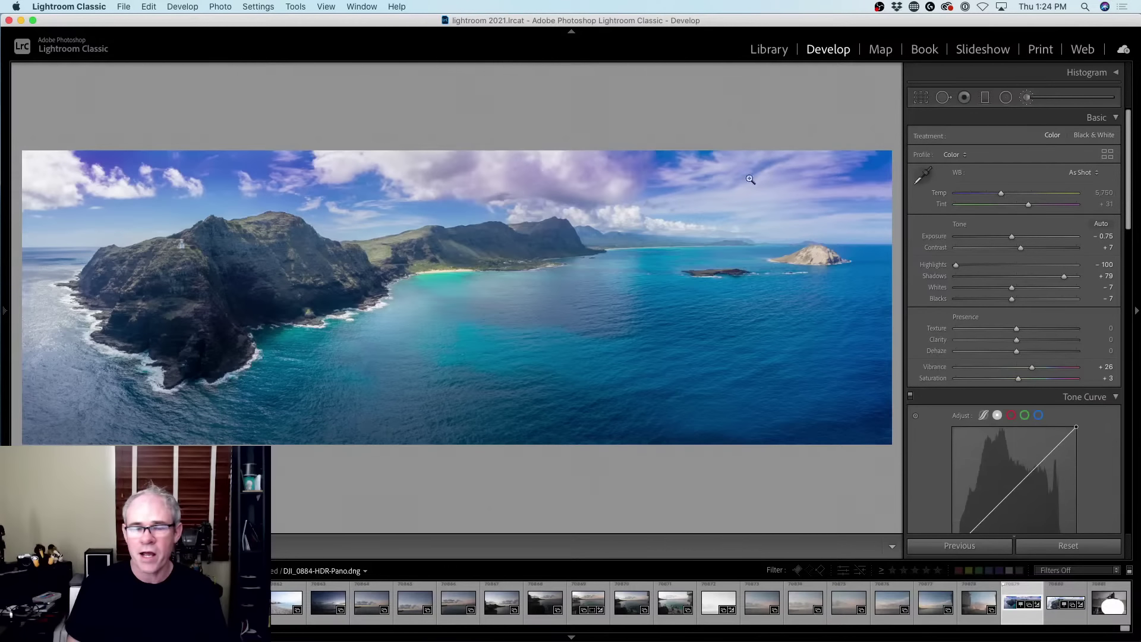
Step: Draw a graduated filter down over the panorama's sky with Temp 39, Clarity 42 and Dehaze 26
{"action": "left_click", "coordinate": [985, 98]}
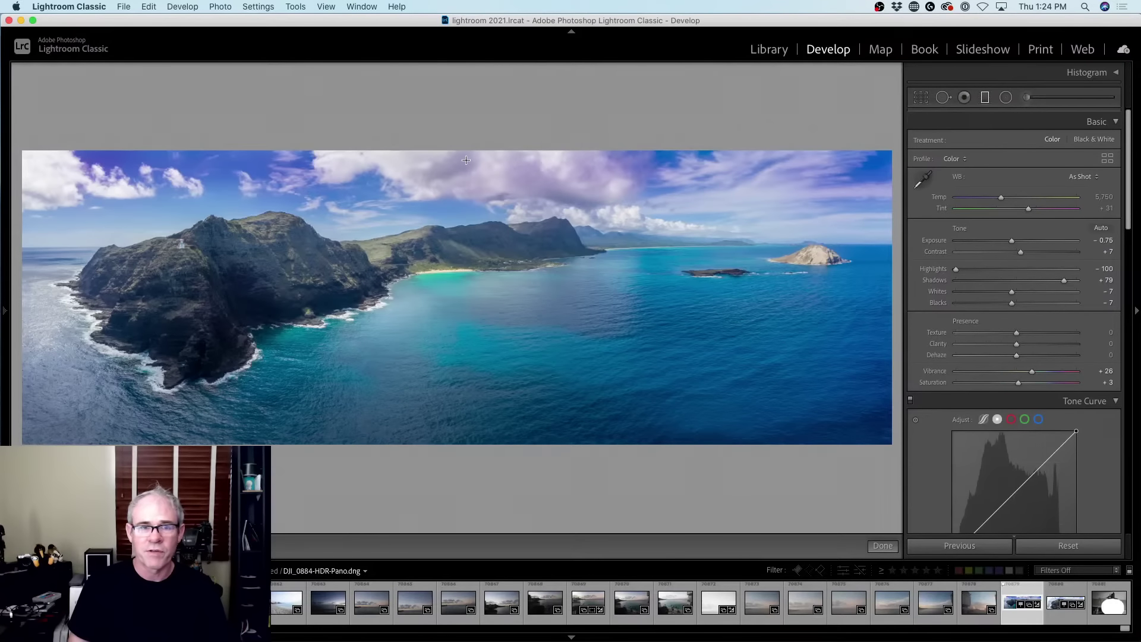
{"action": "left_click_drag", "start_coordinate": [467, 153], "coordinate": [488, 304]}
{"action": "key", "text": "super+z"}
{"action": "key", "text": "super+z"}
{"action": "mouse_move", "coordinate": [1017, 150]}
{"action": "left_mouse_down"}
{"action": "mouse_move", "coordinate": [1042, 150]}
{"action": "mouse_move", "coordinate": [1013, 178]}
{"action": "mouse_move", "coordinate": [1028, 179]}
{"action": "mouse_move", "coordinate": [1017, 178]}
{"action": "mouse_move", "coordinate": [1017, 163]}
{"action": "left_mouse_up"}
{"action": "mouse_move", "coordinate": [1026, 267]}
{"action": "left_mouse_down"}
{"action": "mouse_move", "coordinate": [1011, 270]}
{"action": "mouse_move", "coordinate": [1044, 267]}
{"action": "mouse_move", "coordinate": [1033, 283]}
{"action": "left_mouse_up"}
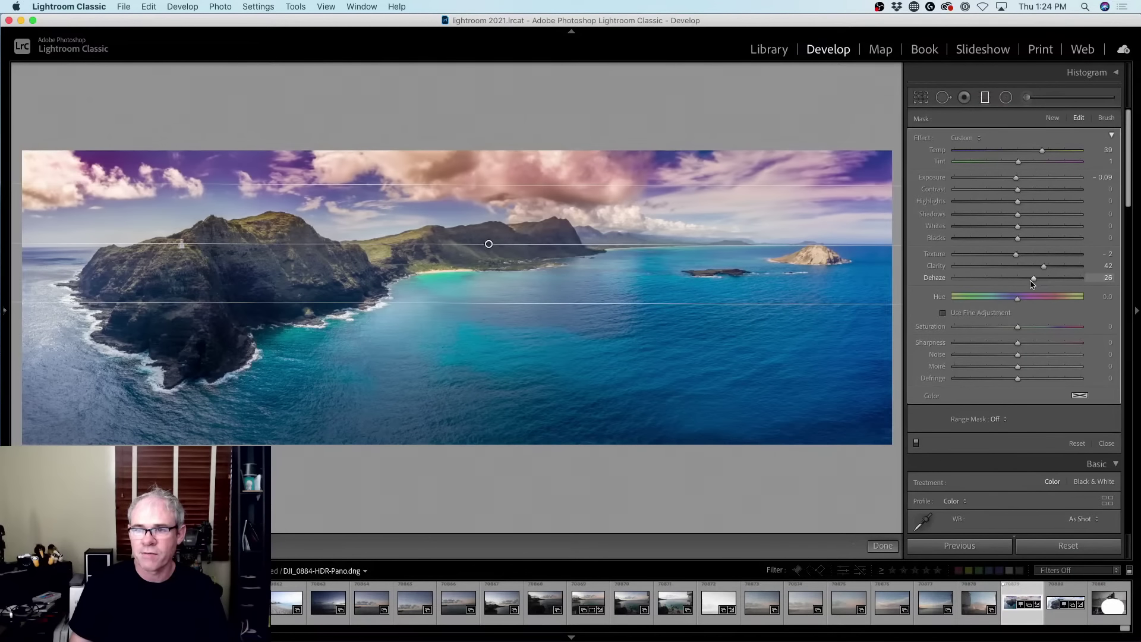
Step: Reset the graduated filter's Temp and Tint to 0 and set its Exposure to 0.81
{"action": "double_click", "coordinate": [1042, 152]}
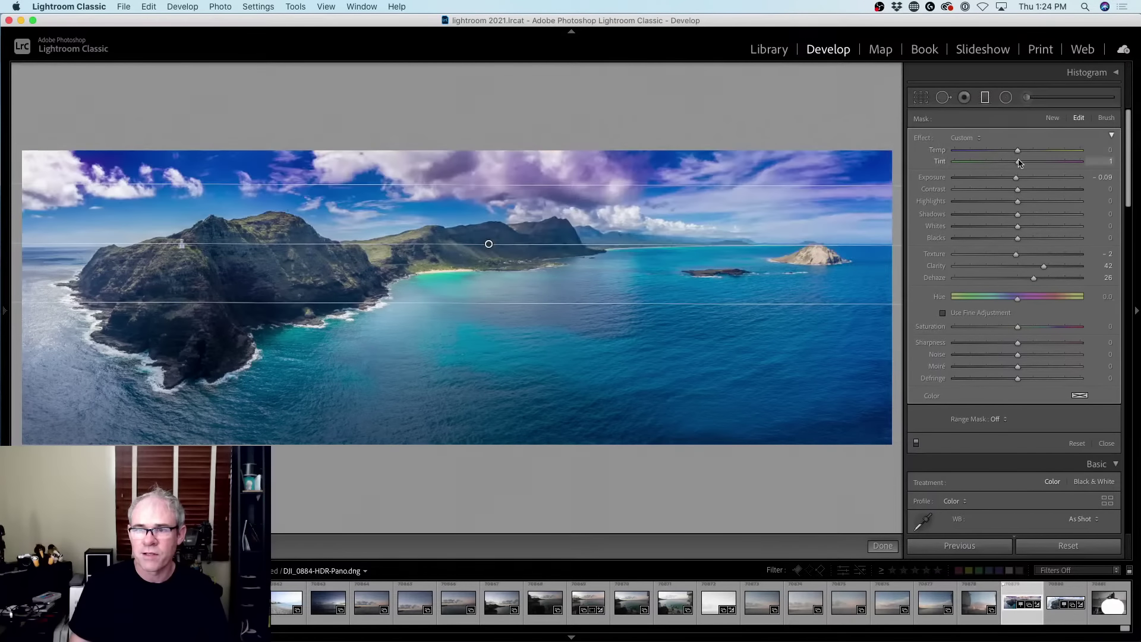
{"action": "double_click", "coordinate": [1019, 161]}
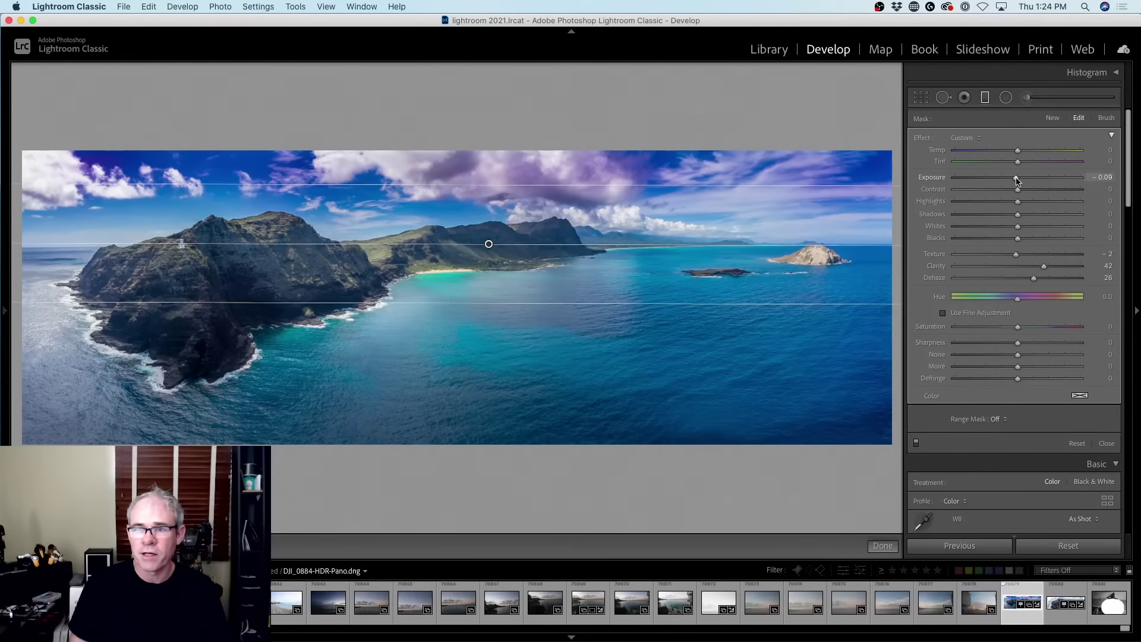
{"action": "left_click_drag", "start_coordinate": [1017, 180], "coordinate": [1036, 182]}
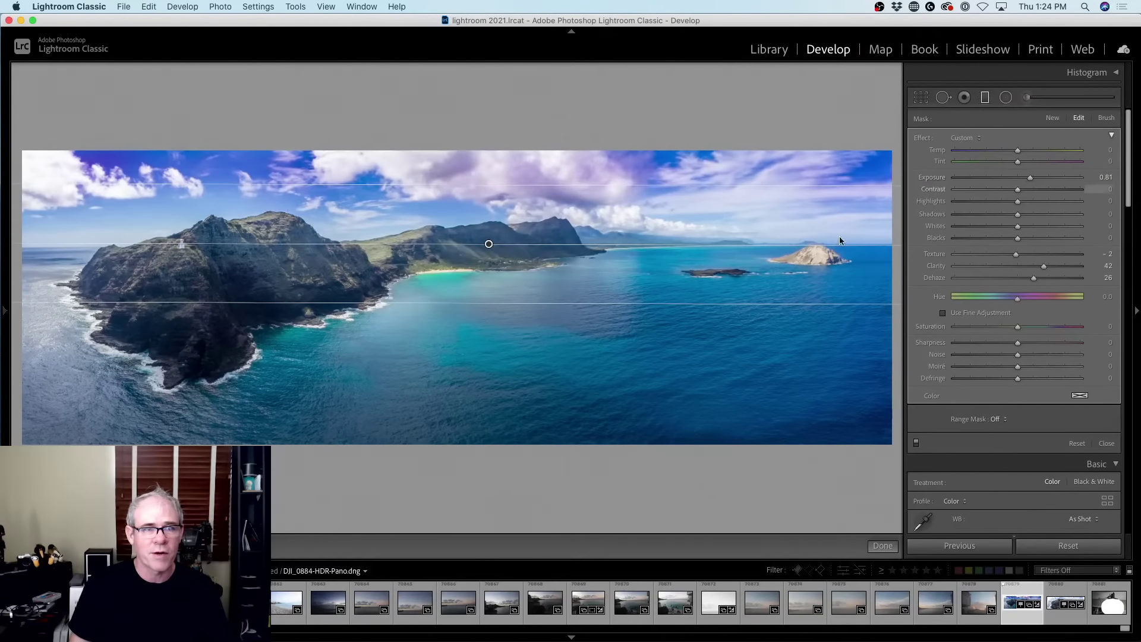
Step: Show the crop overlay on the panorama, switch to Library and back to Develop, and close the crop tool without cropping
{"action": "left_click", "coordinate": [921, 99]}
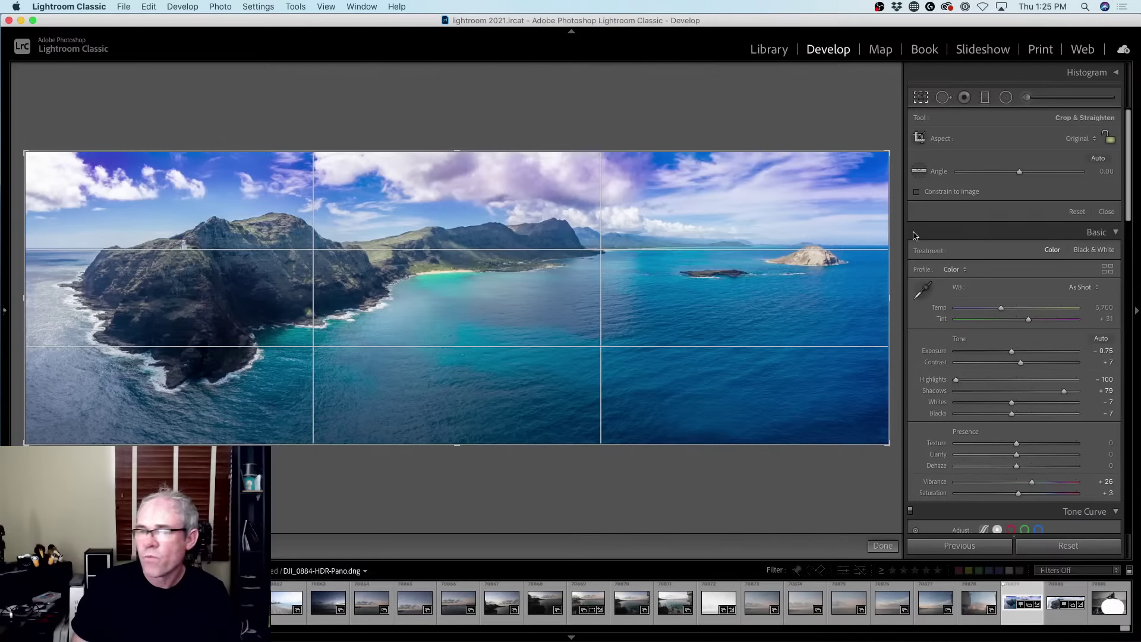
{"action": "left_click", "coordinate": [770, 50]}
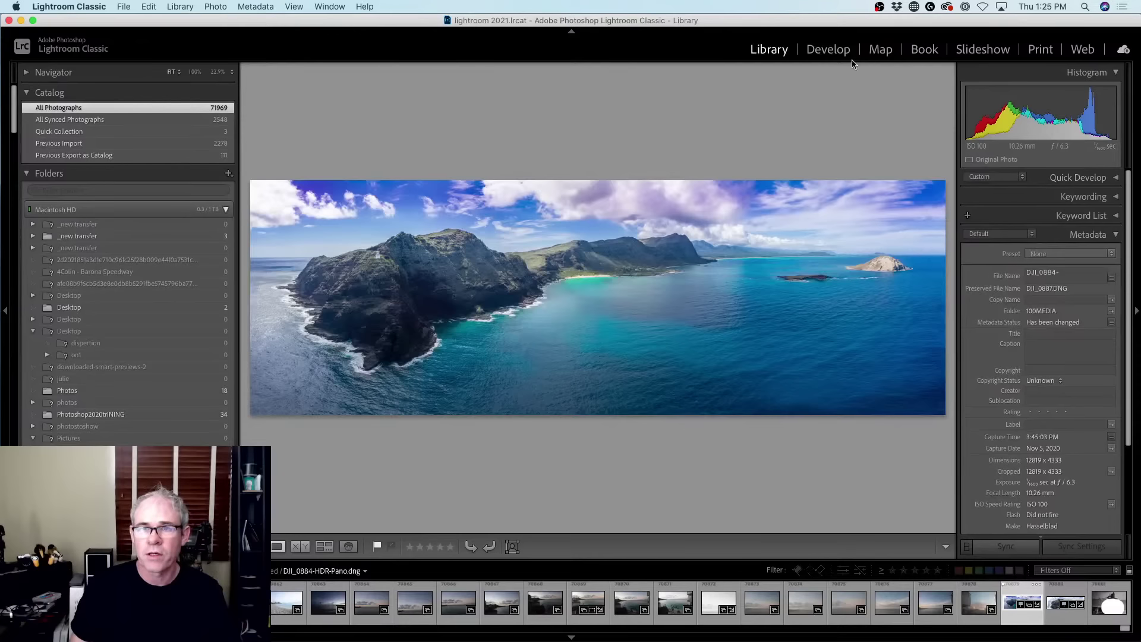
{"action": "left_click", "coordinate": [835, 52]}
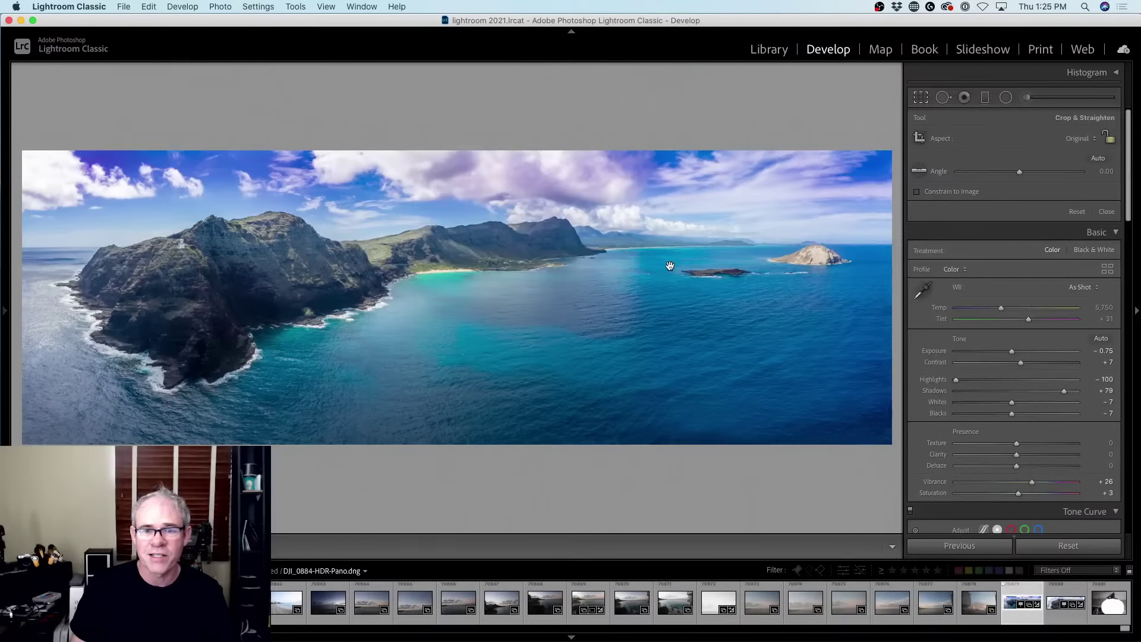
{"action": "key", "text": "r"}
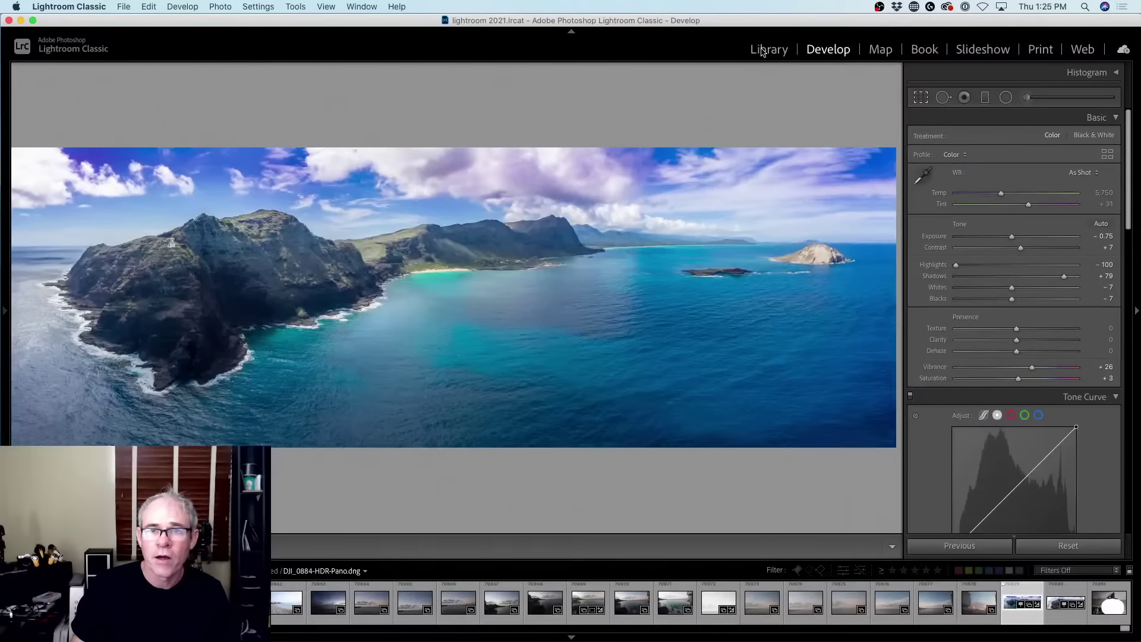
Step: Browse the Library grid up to the aerial city shoreline photo DJI_0227.JPG and open it in Develop
{"action": "left_click", "coordinate": [766, 50]}
{"action": "key", "text": "g"}
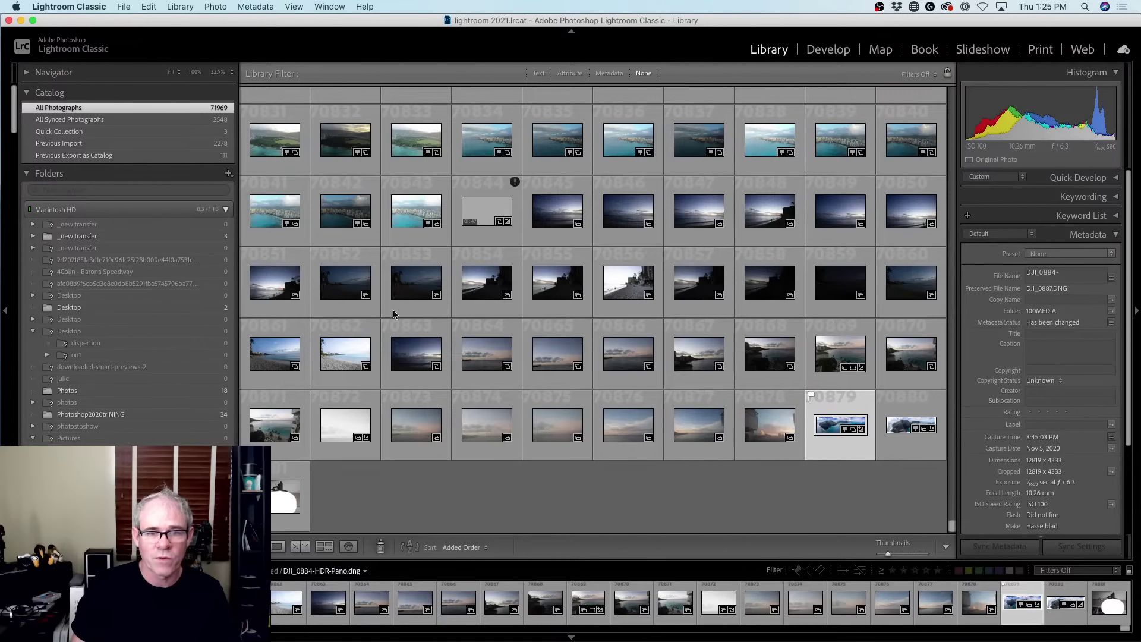
{"action": "scroll", "coordinate": [675, 326], "scroll_direction": "up", "scroll_amount": 5}
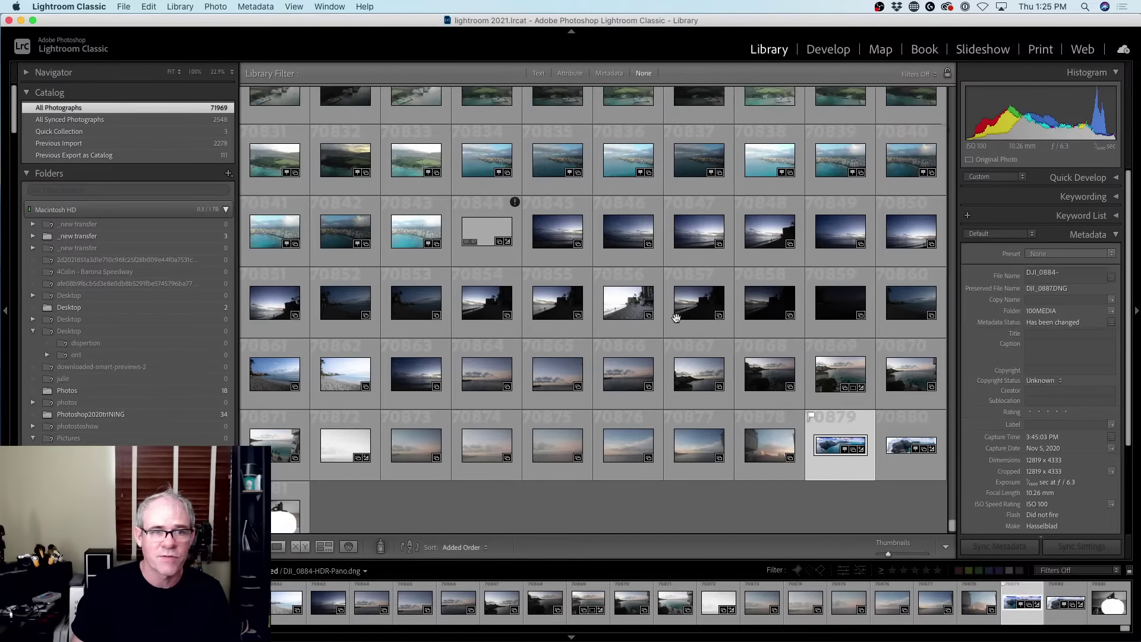
{"action": "scroll", "coordinate": [575, 286], "scroll_direction": "up", "scroll_amount": 7}
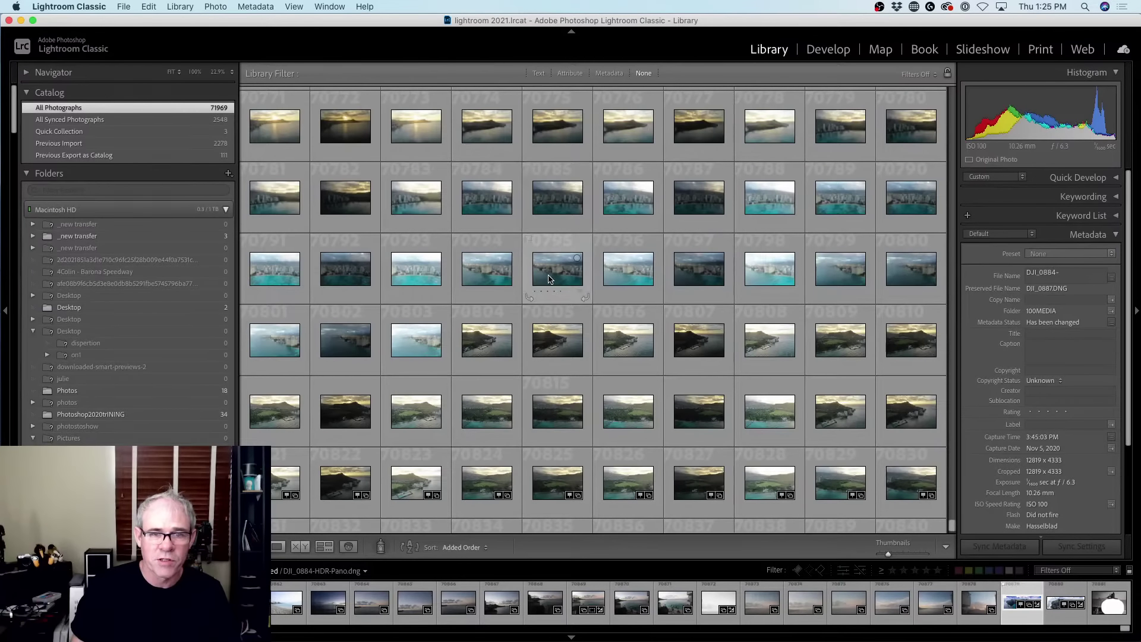
{"action": "double_click", "coordinate": [487, 279]}
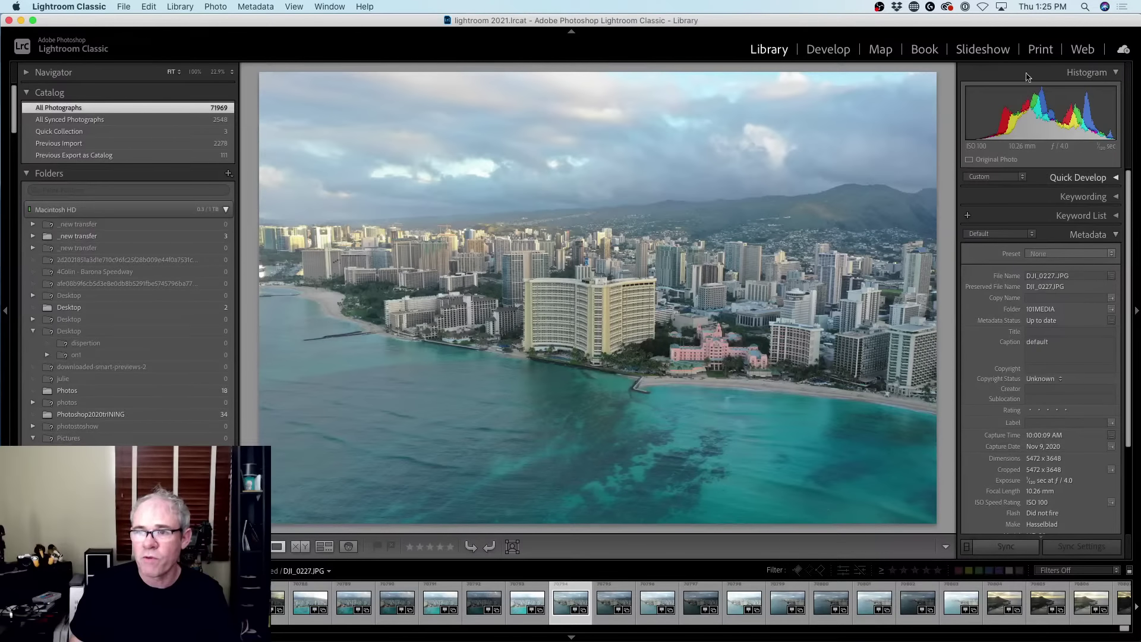
{"action": "left_click", "coordinate": [834, 51]}
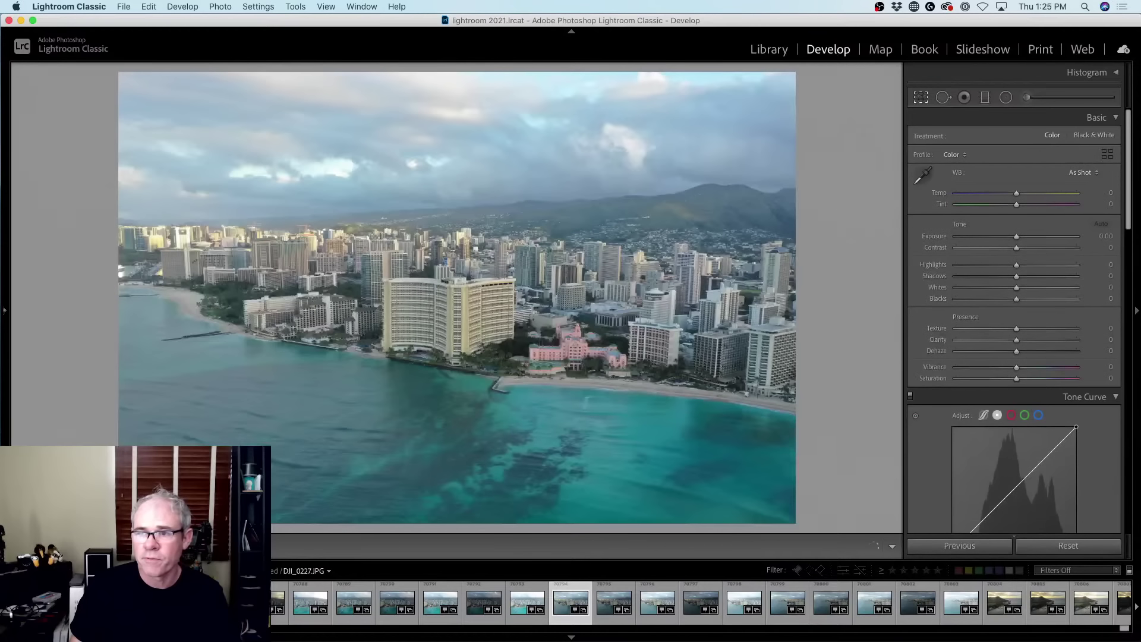
Step: In Color Grading, tint the shadows to hue 312, saturation 2, and expand the shadows wheel's Hue and Saturation sliders
{"action": "left_click_drag", "start_coordinate": [1127, 195], "coordinate": [1108, 340]}
{"action": "scroll", "coordinate": [1064, 315], "scroll_direction": "down", "scroll_amount": 2}
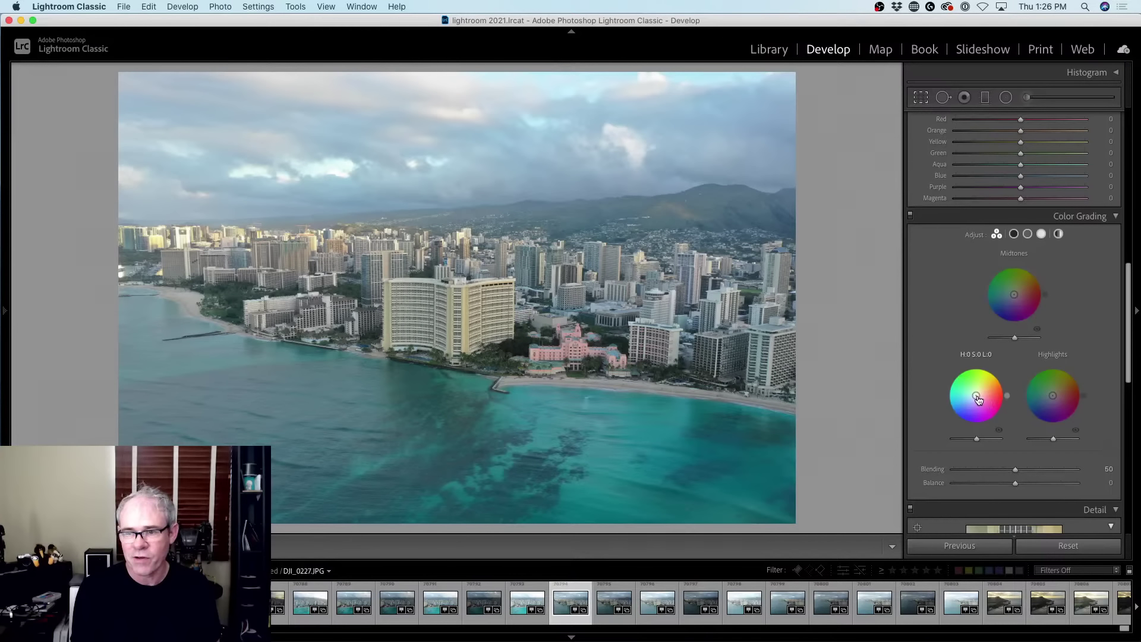
{"action": "left_click_drag", "start_coordinate": [979, 399], "coordinate": [977, 395]}
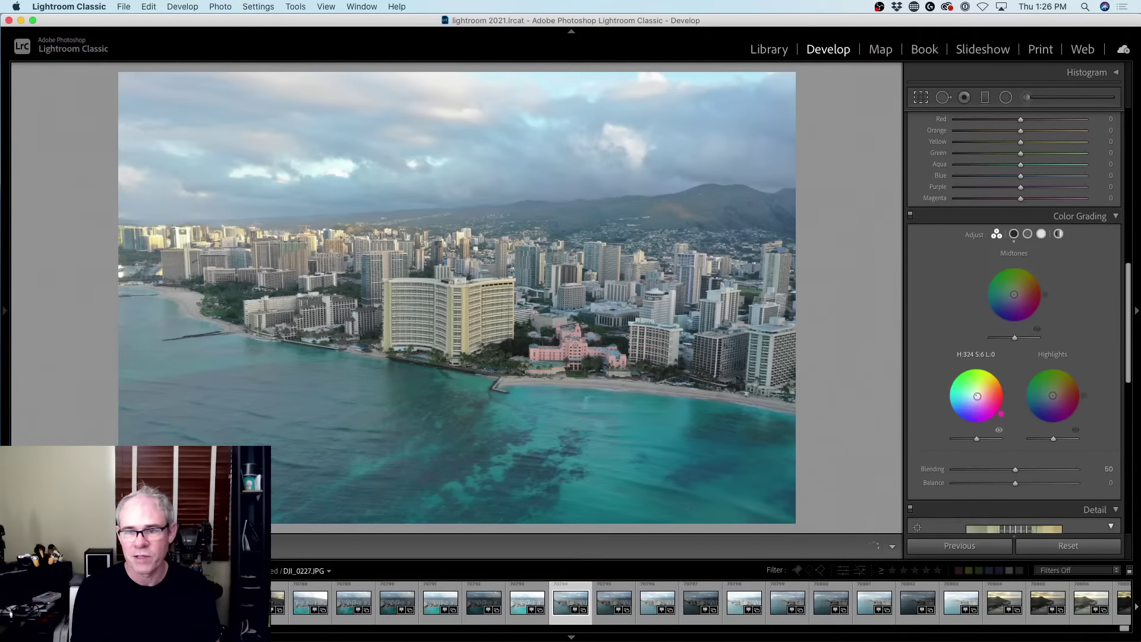
{"action": "left_click", "coordinate": [1013, 234]}
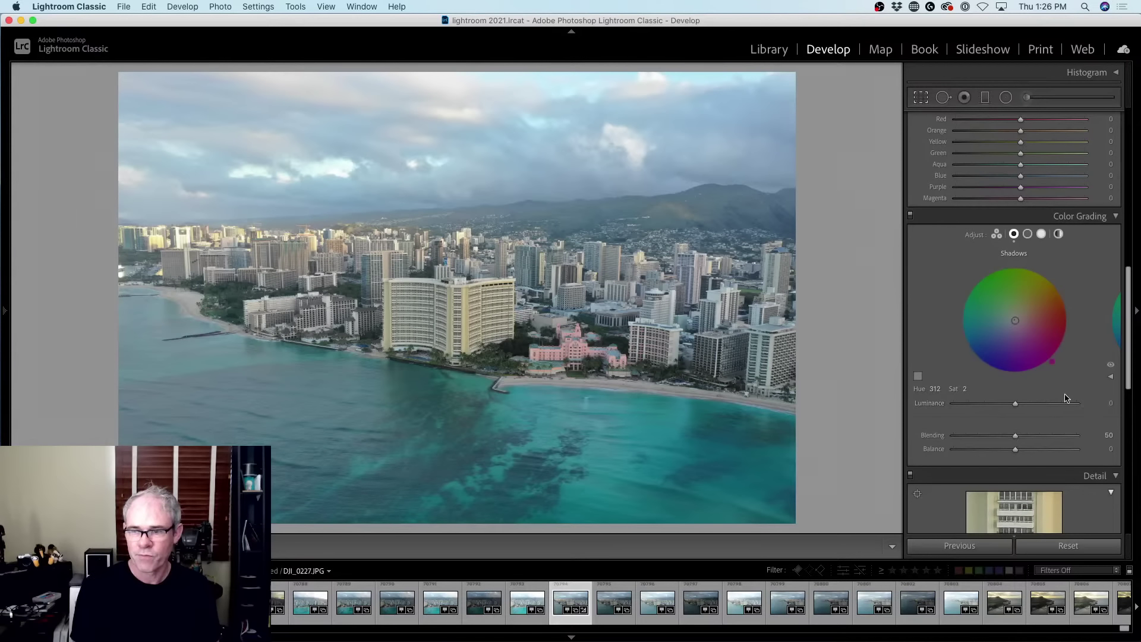
{"action": "left_click", "coordinate": [1111, 378]}
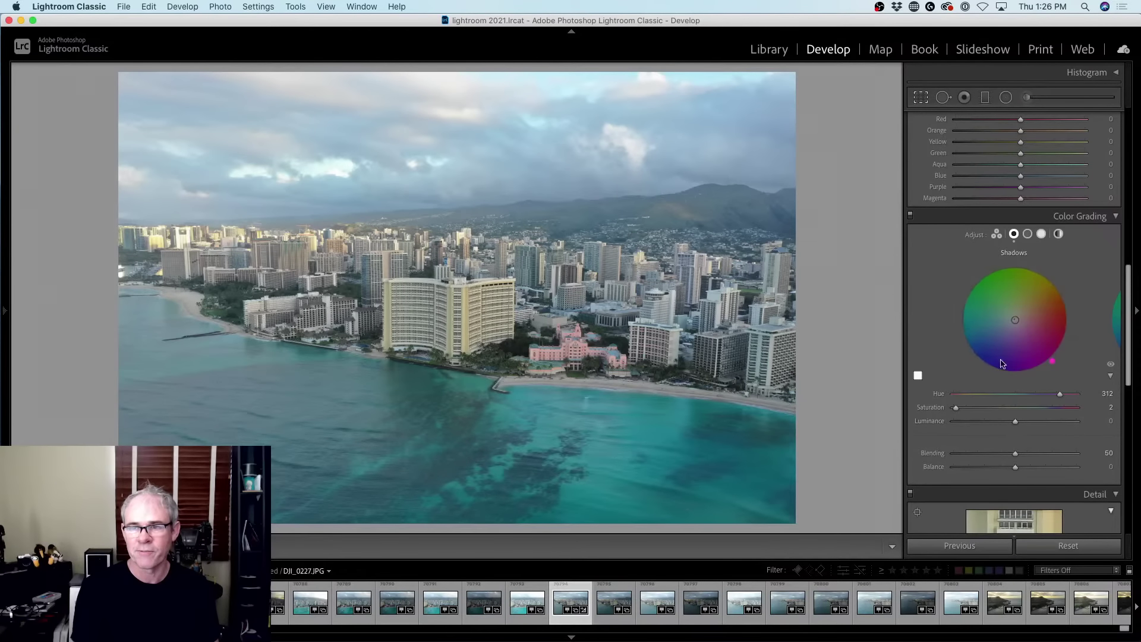
Step: Grade the shadows to hue 212, saturation 42, and the highlights to hue 50, saturation 39
{"action": "left_click", "coordinate": [1041, 233]}
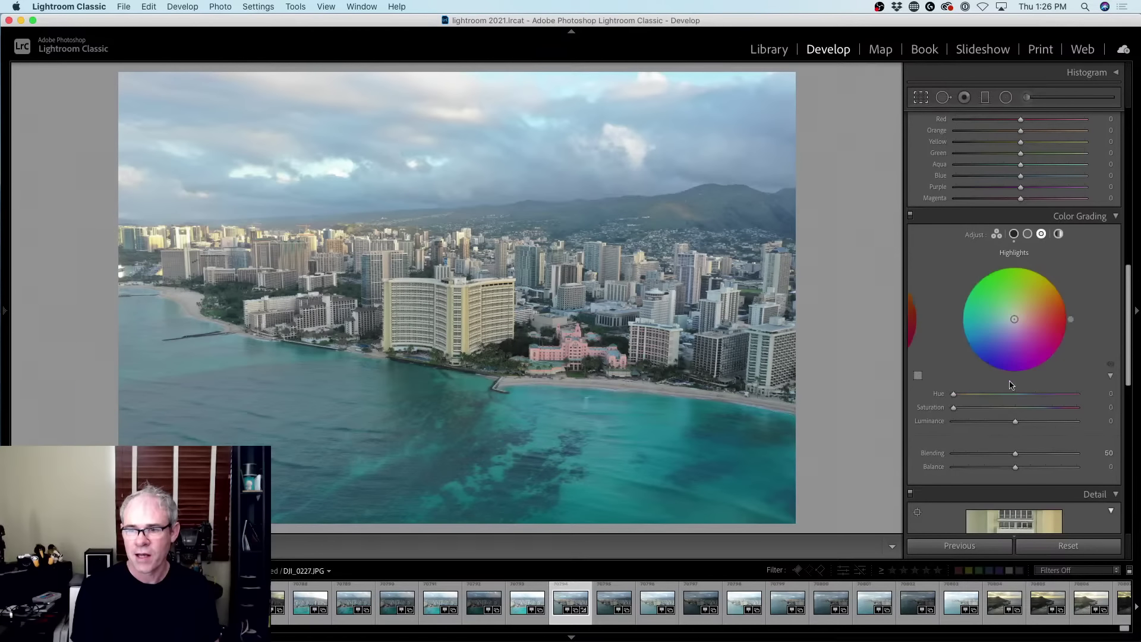
{"action": "left_click", "coordinate": [1014, 234]}
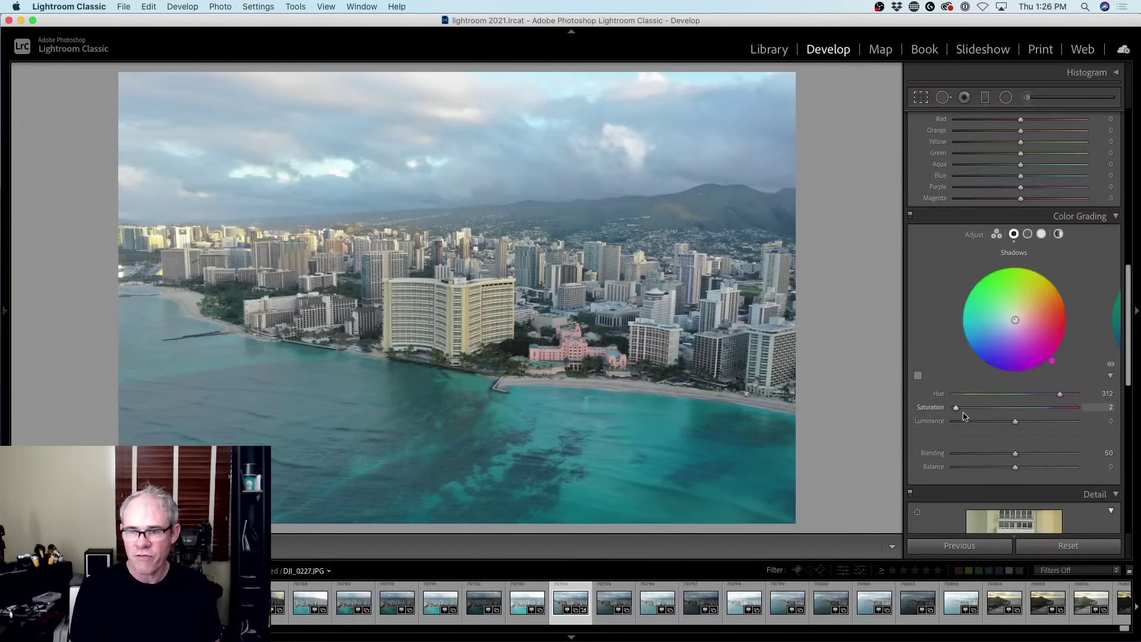
{"action": "left_click_drag", "start_coordinate": [961, 413], "coordinate": [1027, 402]}
{"action": "left_click", "coordinate": [1041, 234]}
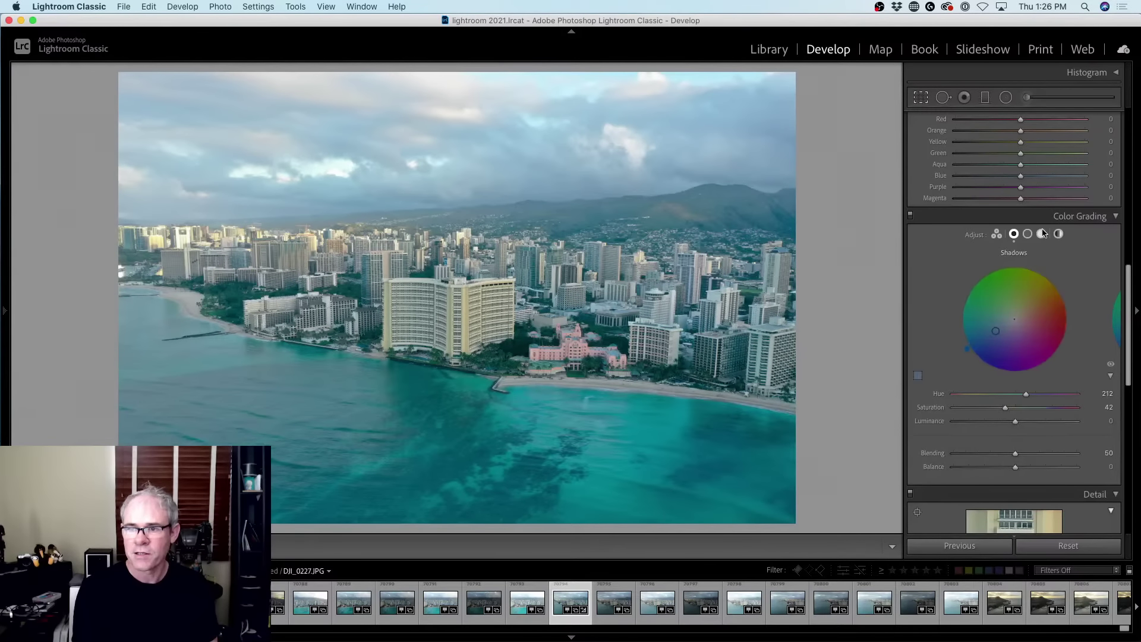
{"action": "mouse_move", "coordinate": [953, 407]}
{"action": "left_mouse_down"}
{"action": "mouse_move", "coordinate": [1011, 409]}
{"action": "mouse_move", "coordinate": [977, 410]}
{"action": "mouse_move", "coordinate": [961, 393]}
{"action": "mouse_move", "coordinate": [1008, 407]}
{"action": "mouse_move", "coordinate": [998, 407]}
{"action": "left_mouse_up"}
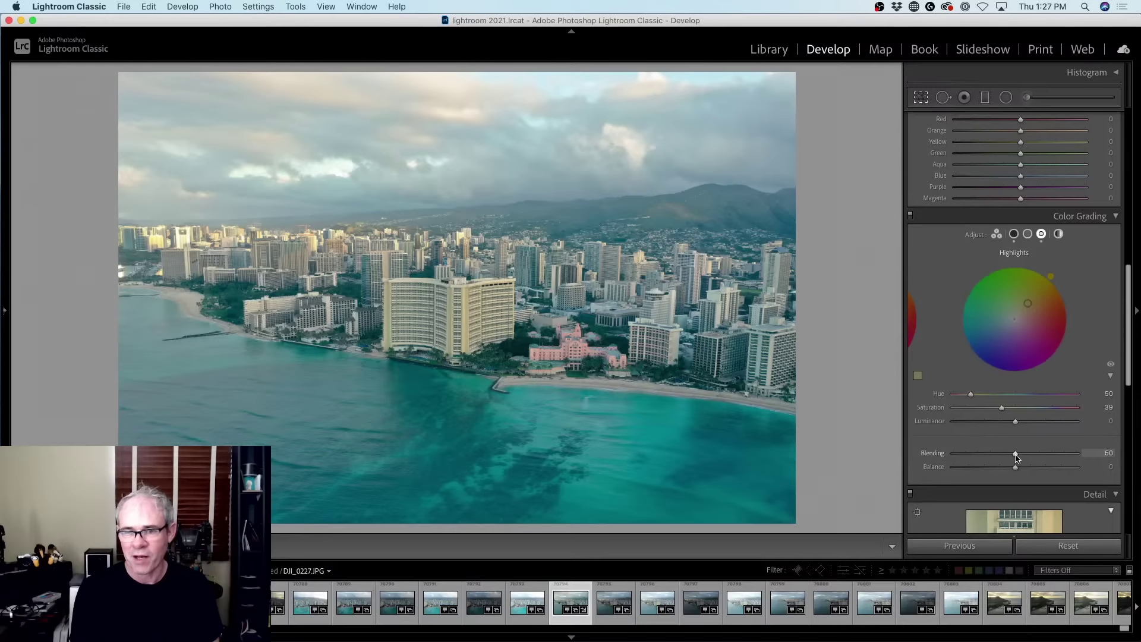
Step: Raise the color grading Blending to 100 and try different Balance values, leaving Balance at -6
{"action": "left_click_drag", "start_coordinate": [1075, 454], "coordinate": [1085, 452]}
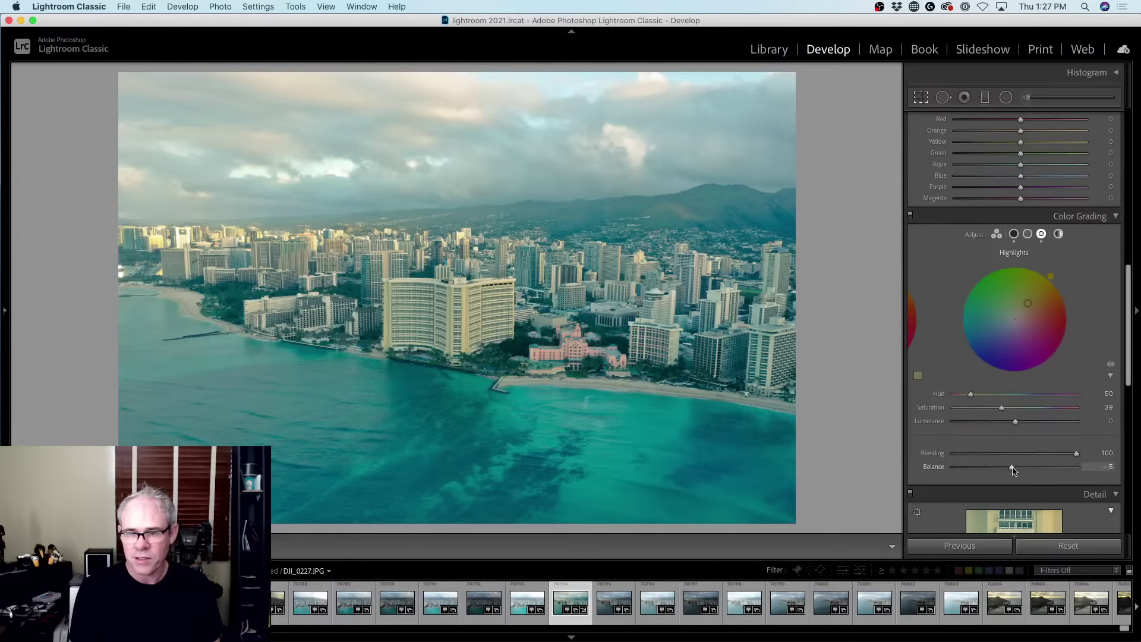
{"action": "left_click_drag", "start_coordinate": [1000, 470], "coordinate": [1013, 470]}
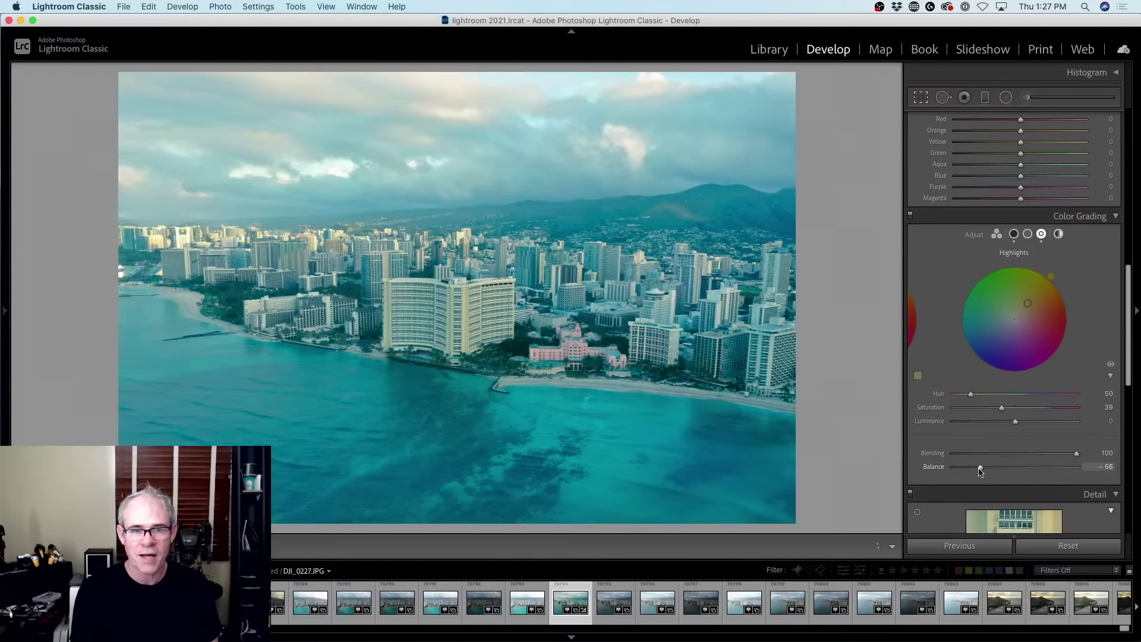
{"action": "left_click_drag", "start_coordinate": [979, 471], "coordinate": [1031, 470]}
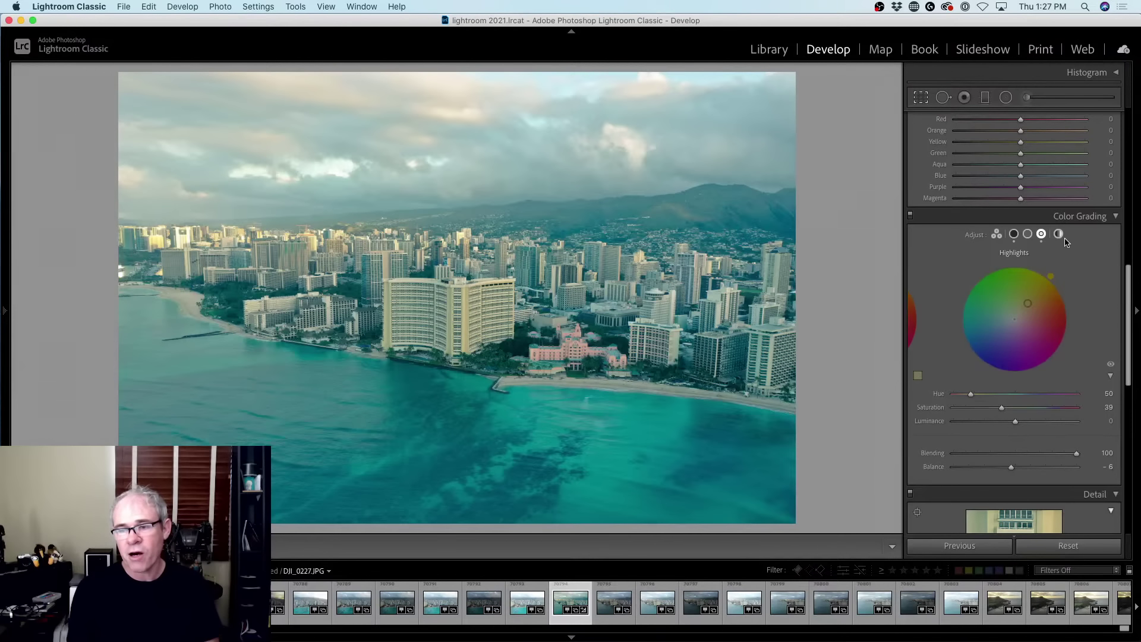
Step: Show the midtones color wheel and lower the color grading Blending to 0
{"action": "left_click", "coordinate": [1027, 234]}
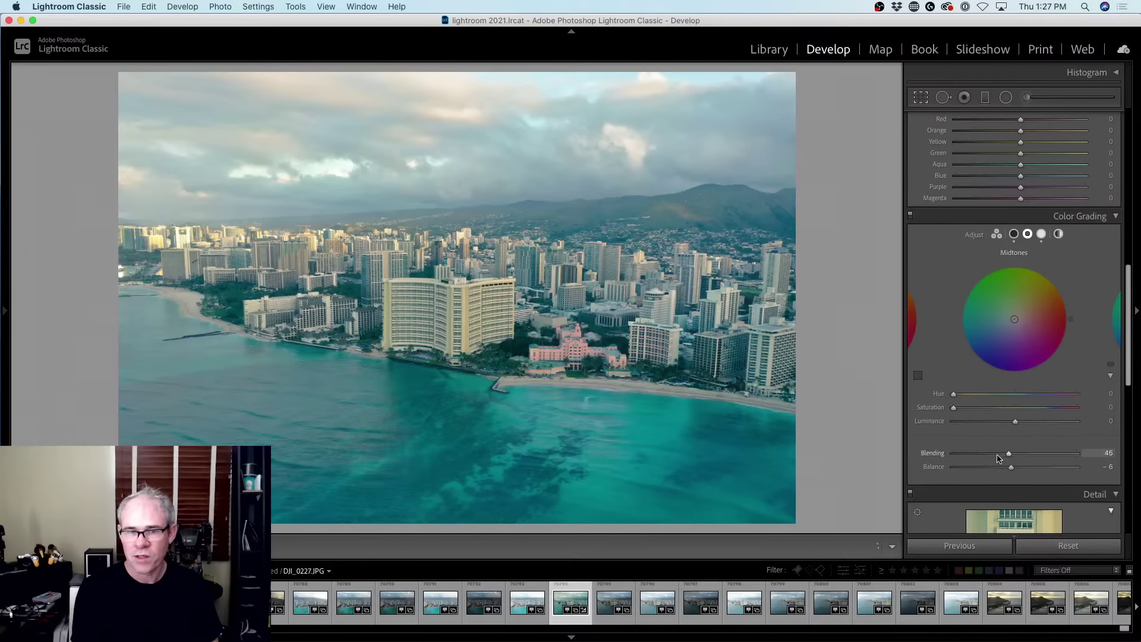
{"action": "left_click_drag", "start_coordinate": [953, 460], "coordinate": [932, 462]}
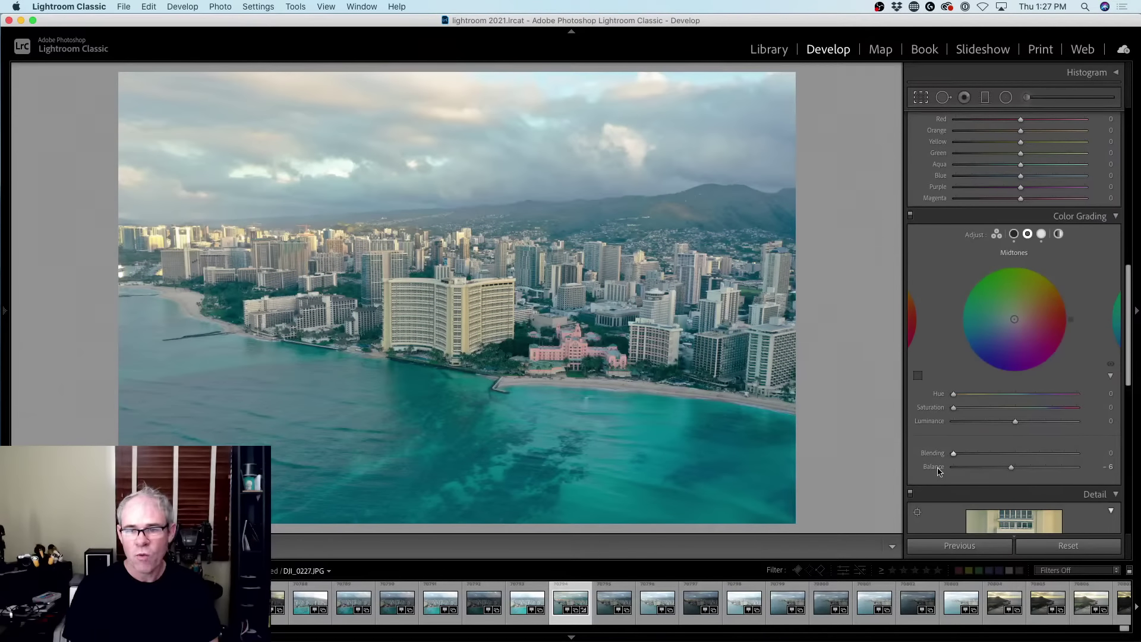
Step: Raise the color grading Saturation to 100 for both shadows and highlights, and set Blending to 49
{"action": "left_click_drag", "start_coordinate": [970, 455], "coordinate": [1034, 457]}
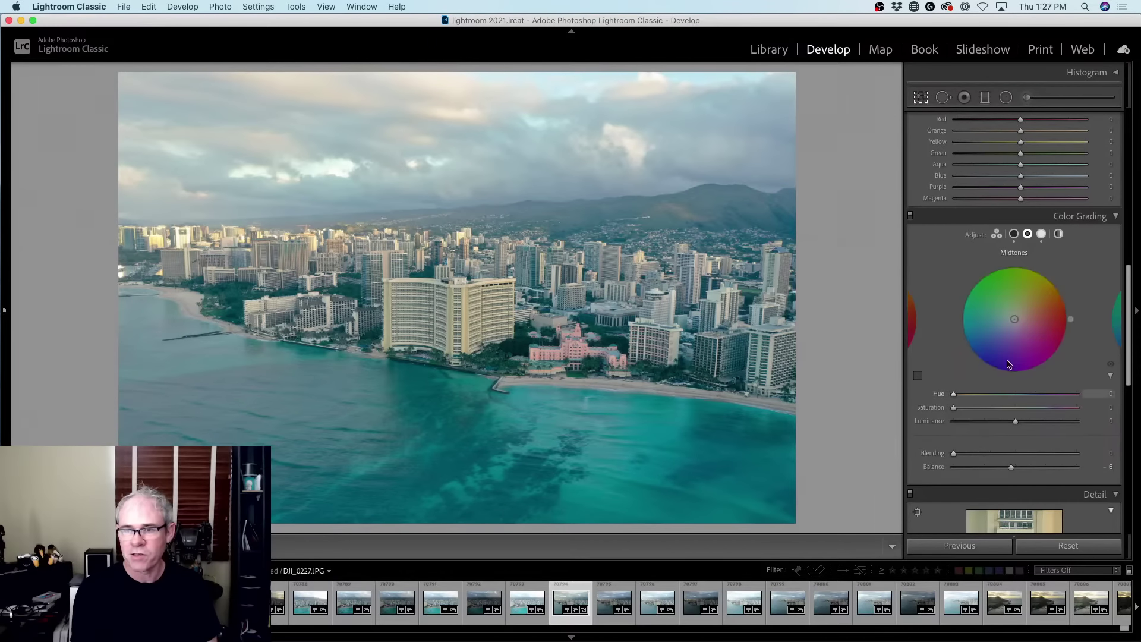
{"action": "left_click", "coordinate": [1013, 234]}
{"action": "left_click_drag", "start_coordinate": [1004, 408], "coordinate": [1080, 411]}
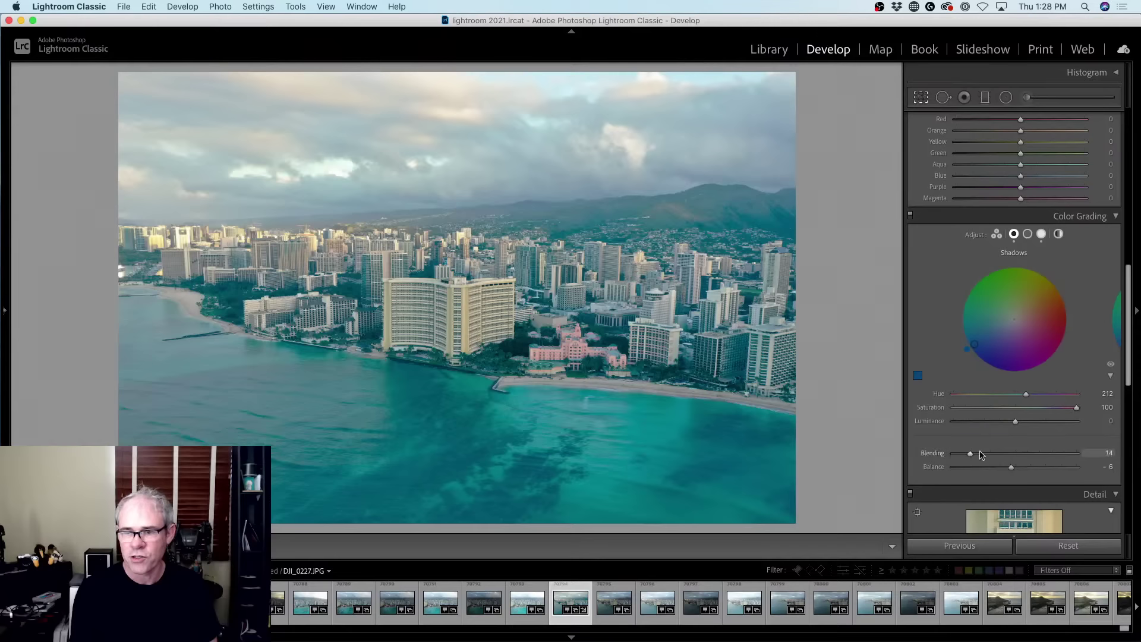
{"action": "left_click_drag", "start_coordinate": [980, 455], "coordinate": [1013, 454]}
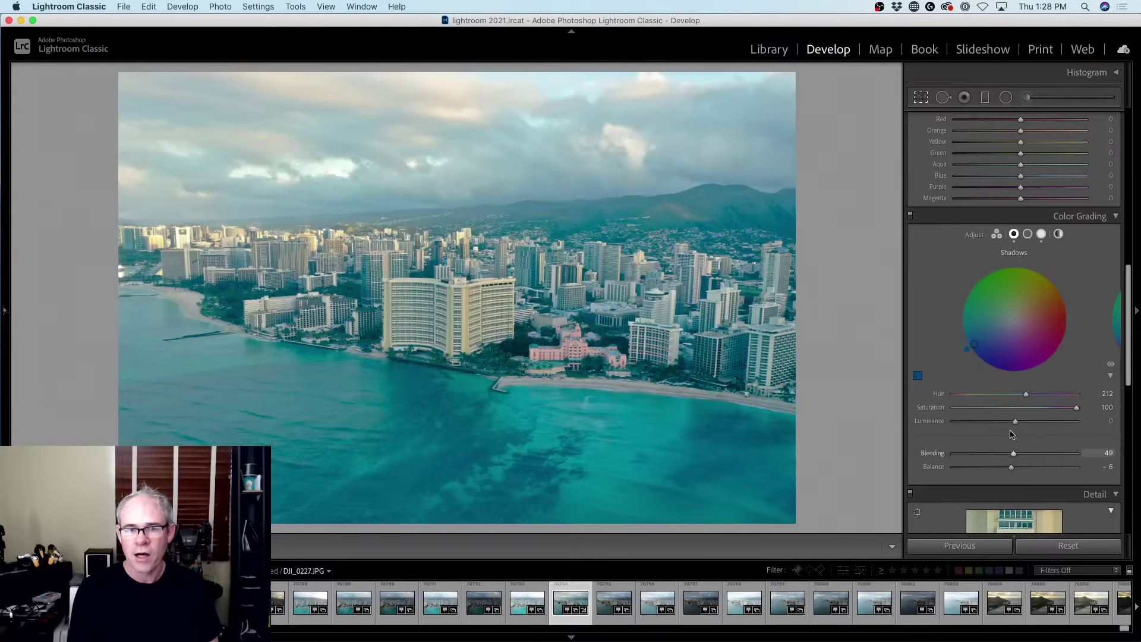
{"action": "left_click", "coordinate": [1041, 234]}
{"action": "left_click_drag", "start_coordinate": [1004, 408], "coordinate": [1088, 419]}
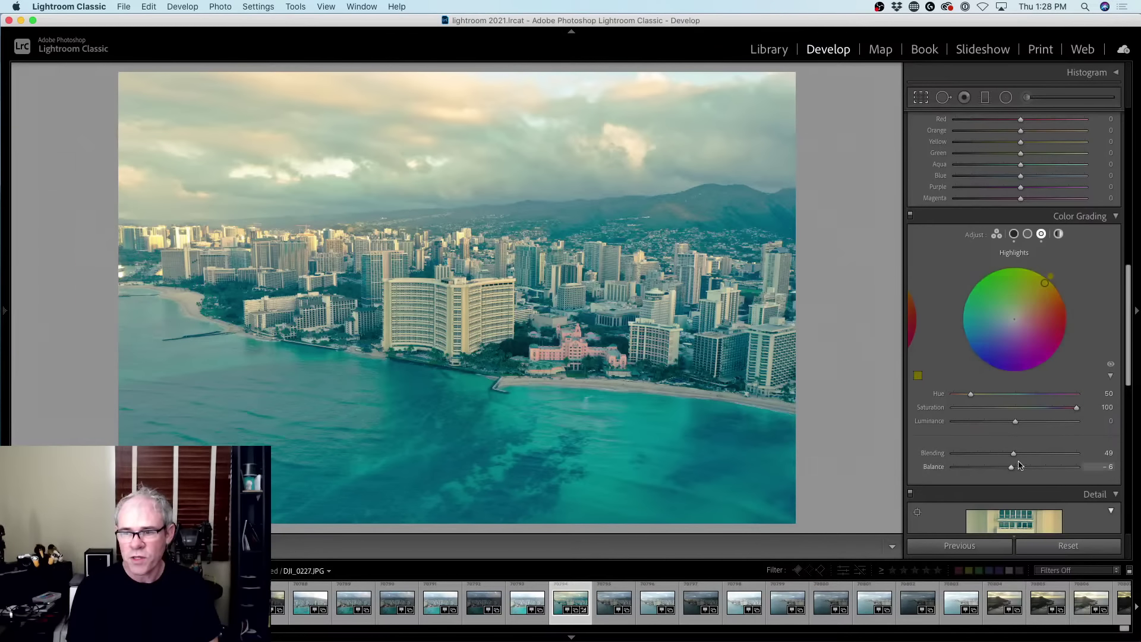
Step: Compare high and low color grading Blending values with the saturated highlights, leaving Blending at 16
{"action": "left_click_drag", "start_coordinate": [1013, 454], "coordinate": [1080, 453]}
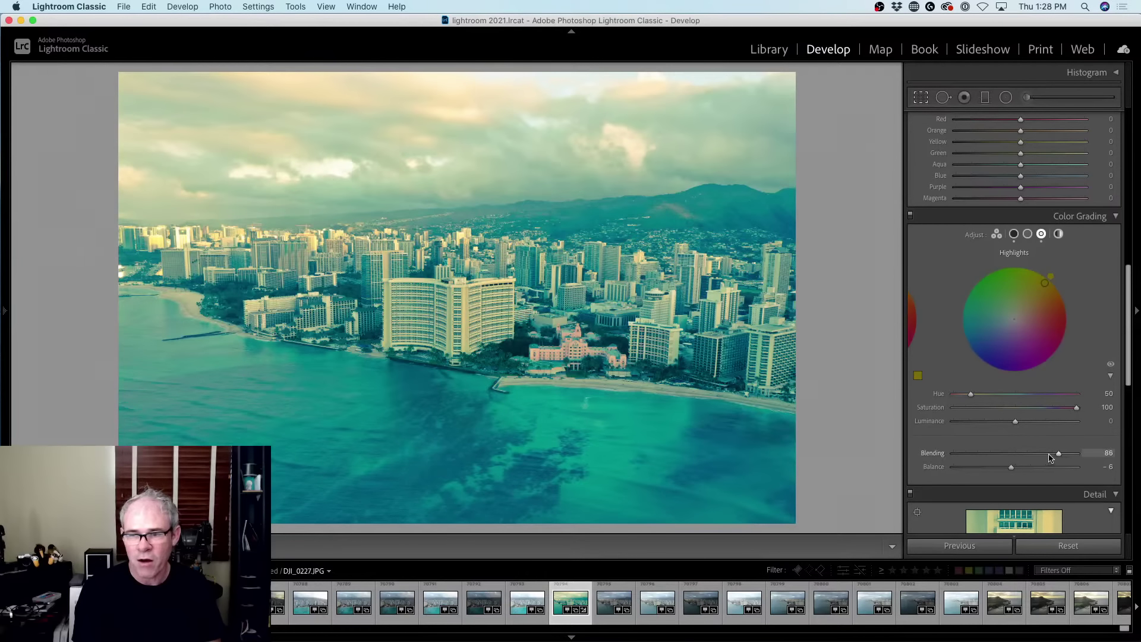
{"action": "left_click_drag", "start_coordinate": [1049, 457], "coordinate": [948, 464]}
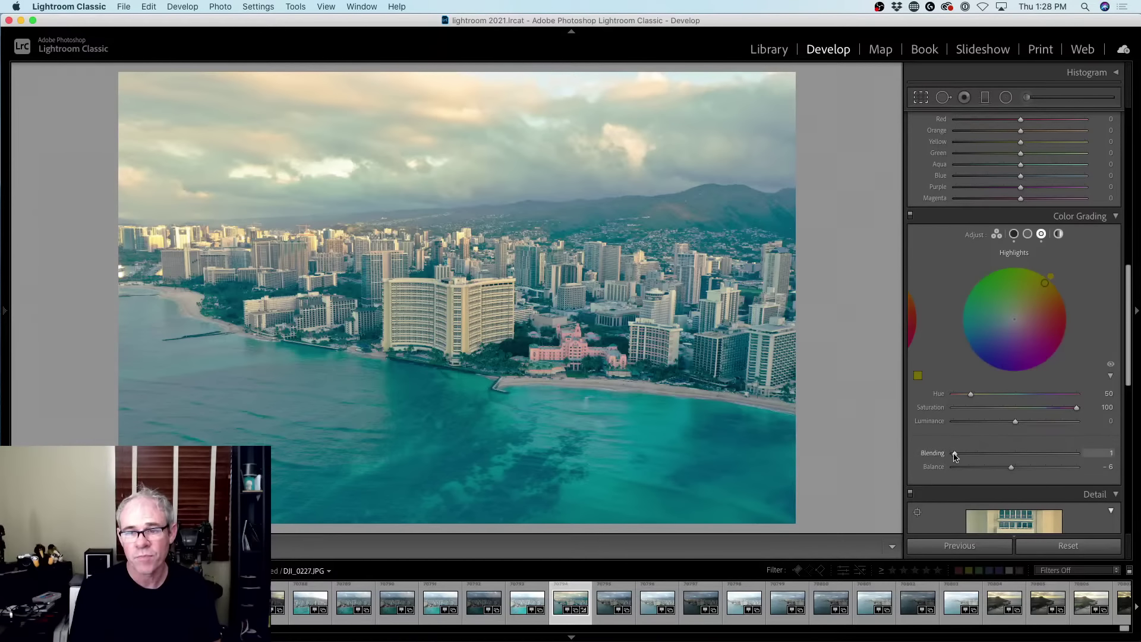
{"action": "left_click_drag", "start_coordinate": [1029, 464], "coordinate": [966, 459]}
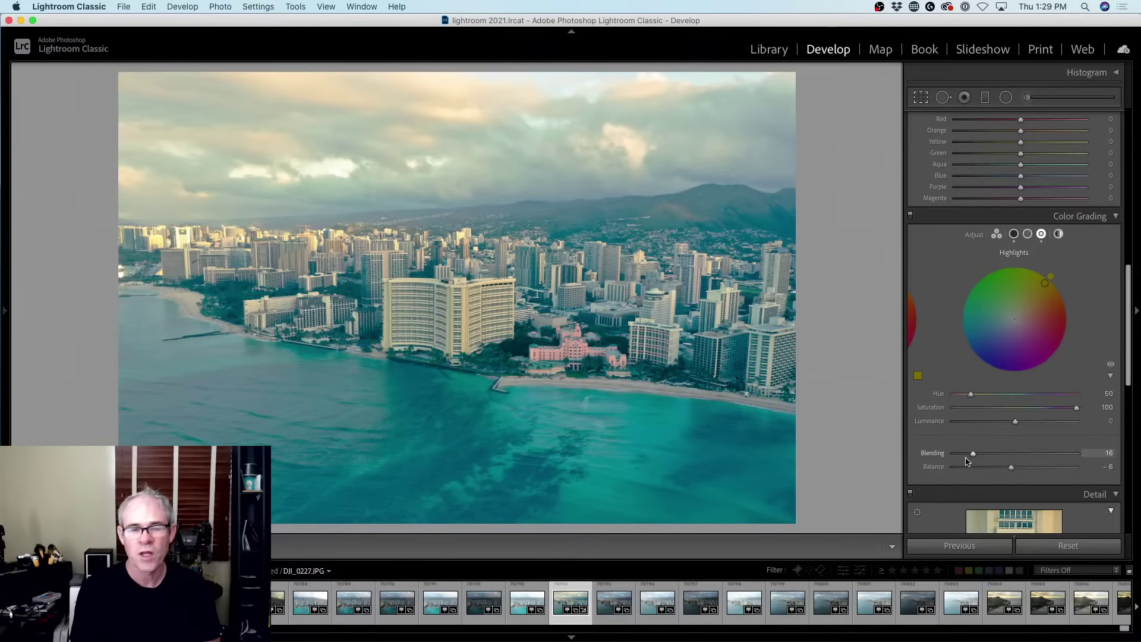
Step: Try several tints on the midtones color wheel, ending at hue 300 and saturation 15
{"action": "left_click", "coordinate": [1028, 234]}
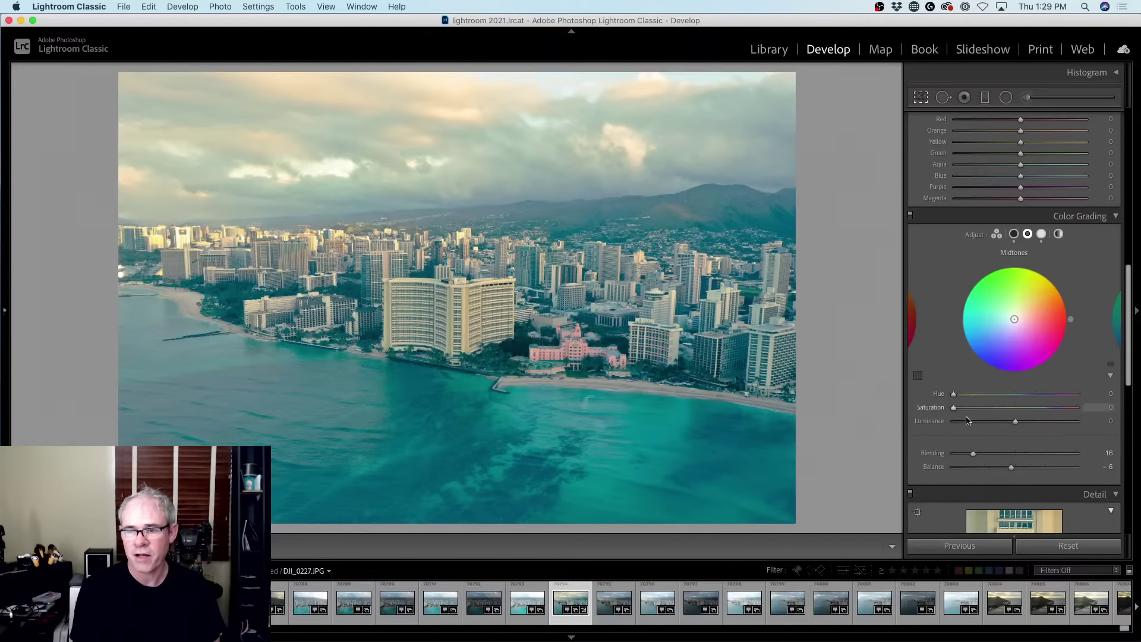
{"action": "mouse_move", "coordinate": [1016, 320]}
{"action": "left_mouse_down"}
{"action": "mouse_move", "coordinate": [1015, 300]}
{"action": "mouse_move", "coordinate": [1016, 325]}
{"action": "mouse_move", "coordinate": [1015, 315]}
{"action": "mouse_move", "coordinate": [979, 349]}
{"action": "mouse_move", "coordinate": [1009, 324]}
{"action": "left_mouse_up"}
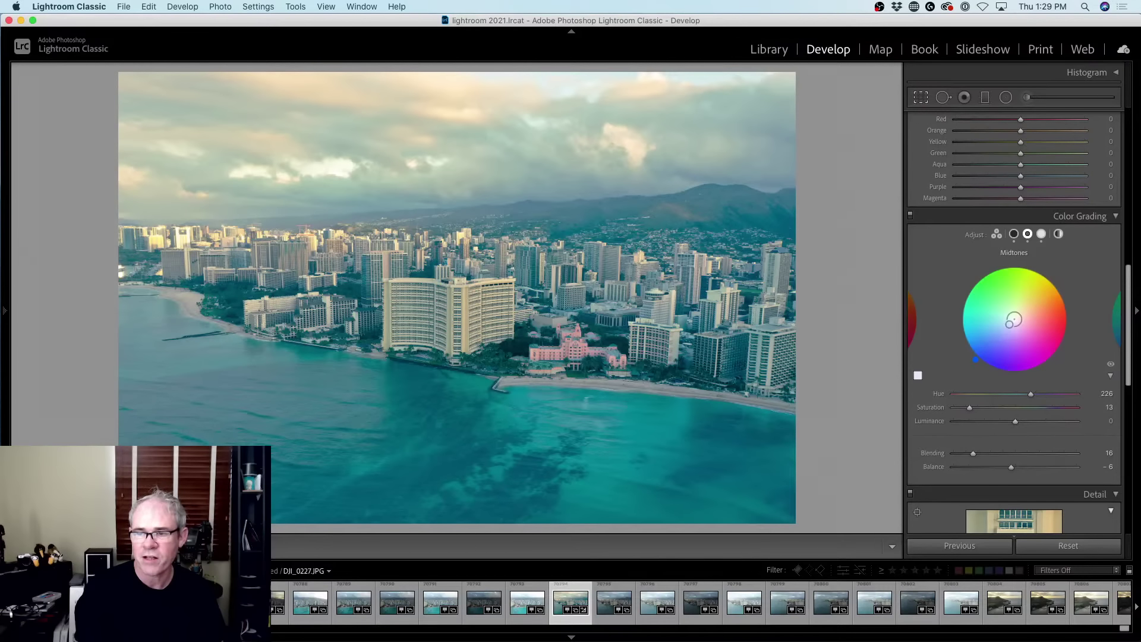
{"action": "left_click_drag", "start_coordinate": [1009, 324], "coordinate": [1017, 318]}
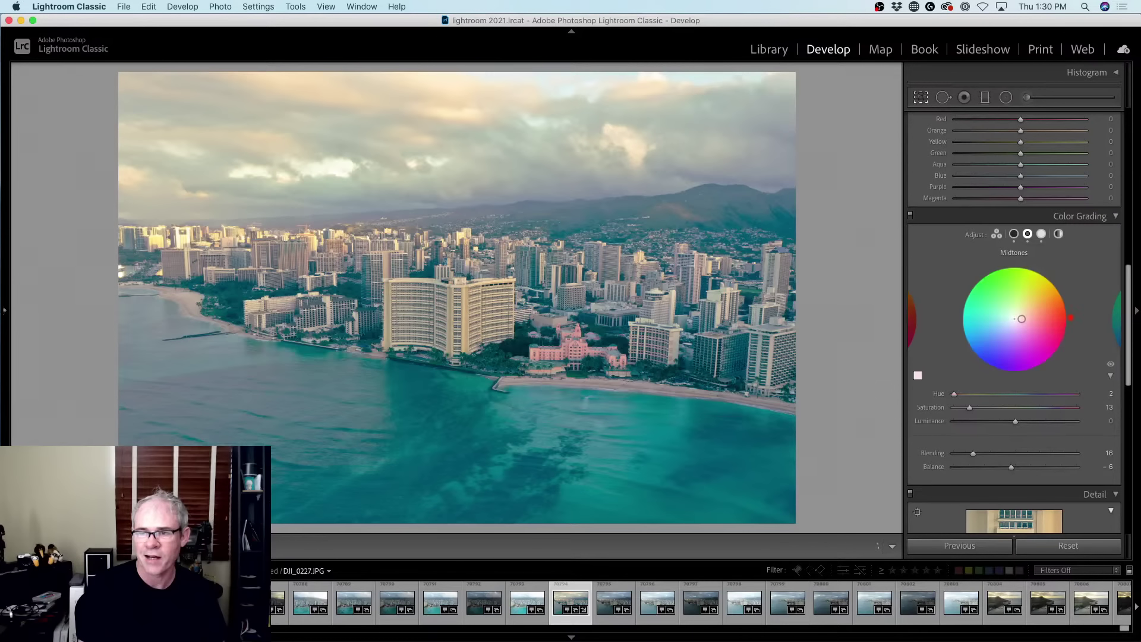
{"action": "left_click_drag", "start_coordinate": [1070, 323], "coordinate": [1069, 323]}
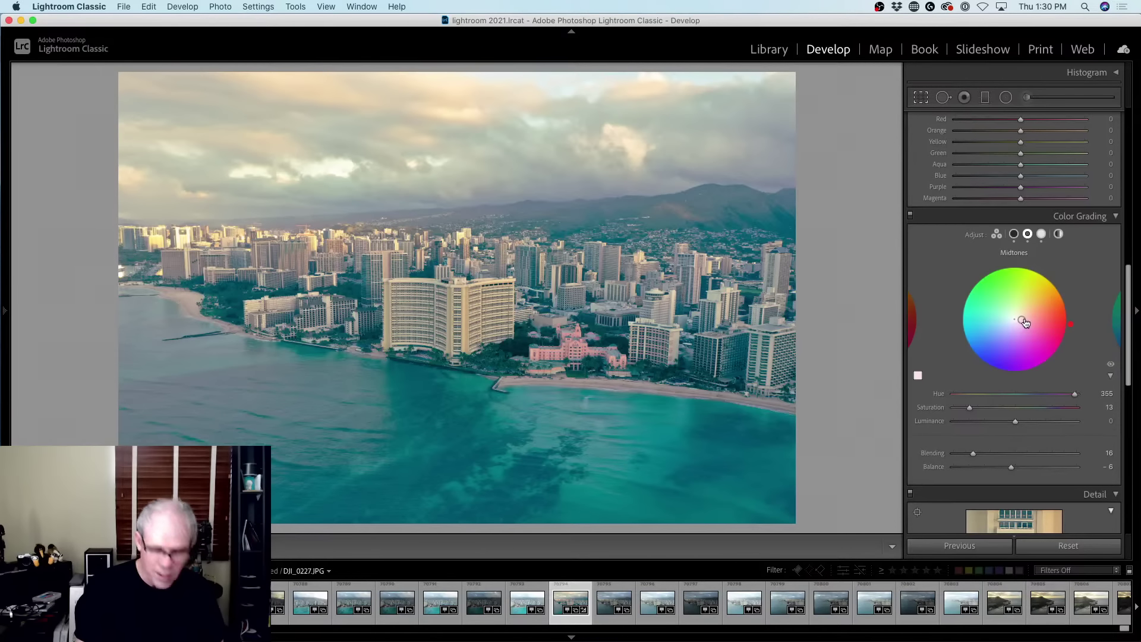
{"action": "key", "text": "alt"}
{"action": "mouse_move", "coordinate": [1023, 324]}
{"action": "left_mouse_down"}
{"action": "mouse_move", "coordinate": [1015, 314]}
{"action": "mouse_move", "coordinate": [1027, 338]}
{"action": "mouse_move", "coordinate": [1018, 325]}
{"action": "left_mouse_up"}
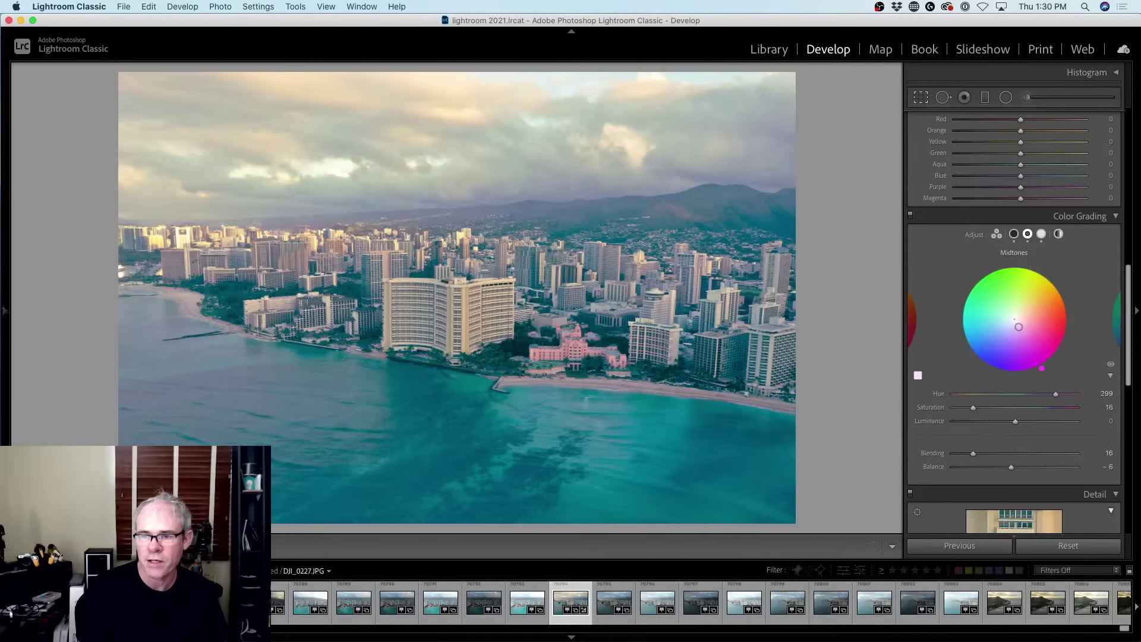
Step: Set the shadows to saturation 33 and luminance -44, and the highlights to saturation 50 and luminance -51
{"action": "left_click", "coordinate": [1014, 235]}
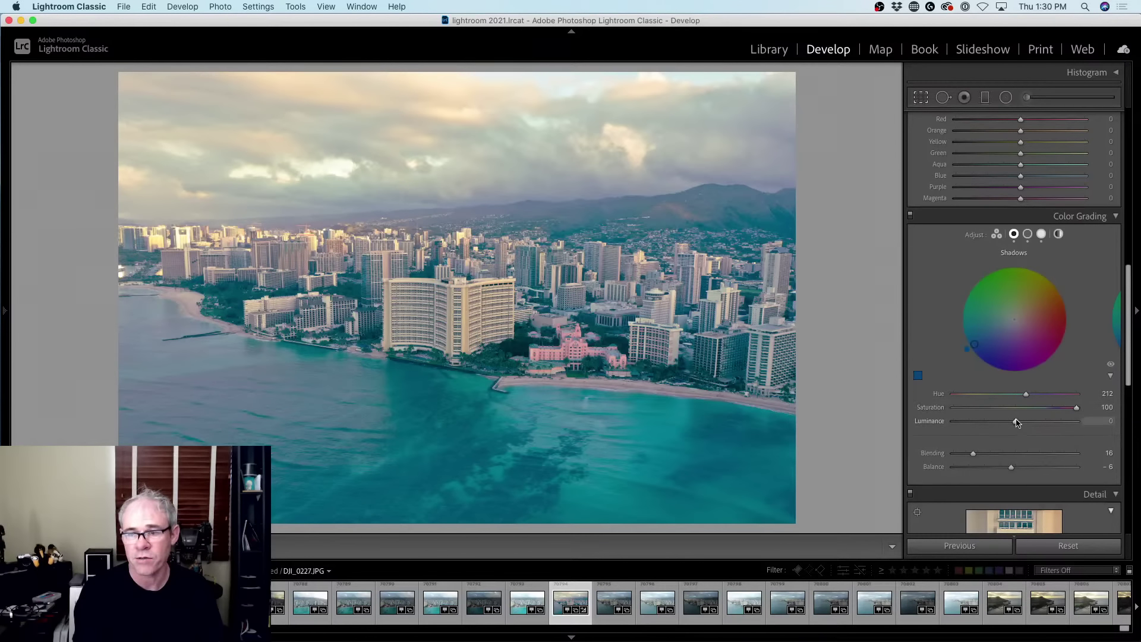
{"action": "left_click_drag", "start_coordinate": [1016, 422], "coordinate": [991, 415]}
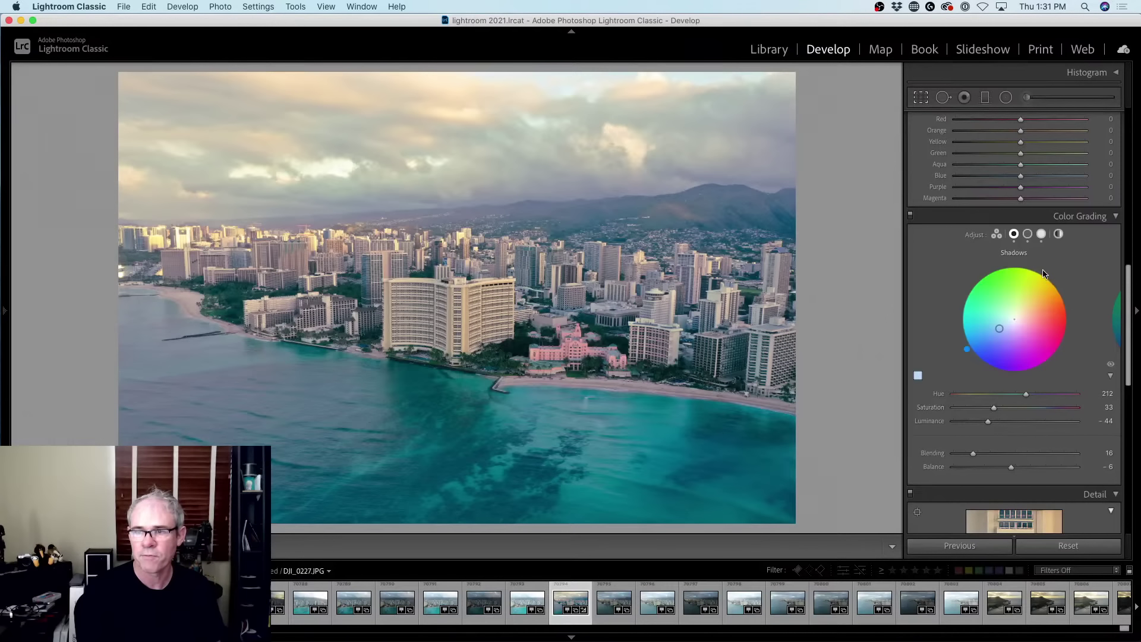
{"action": "left_click", "coordinate": [1041, 234]}
{"action": "left_click_drag", "start_coordinate": [1076, 408], "coordinate": [996, 413]}
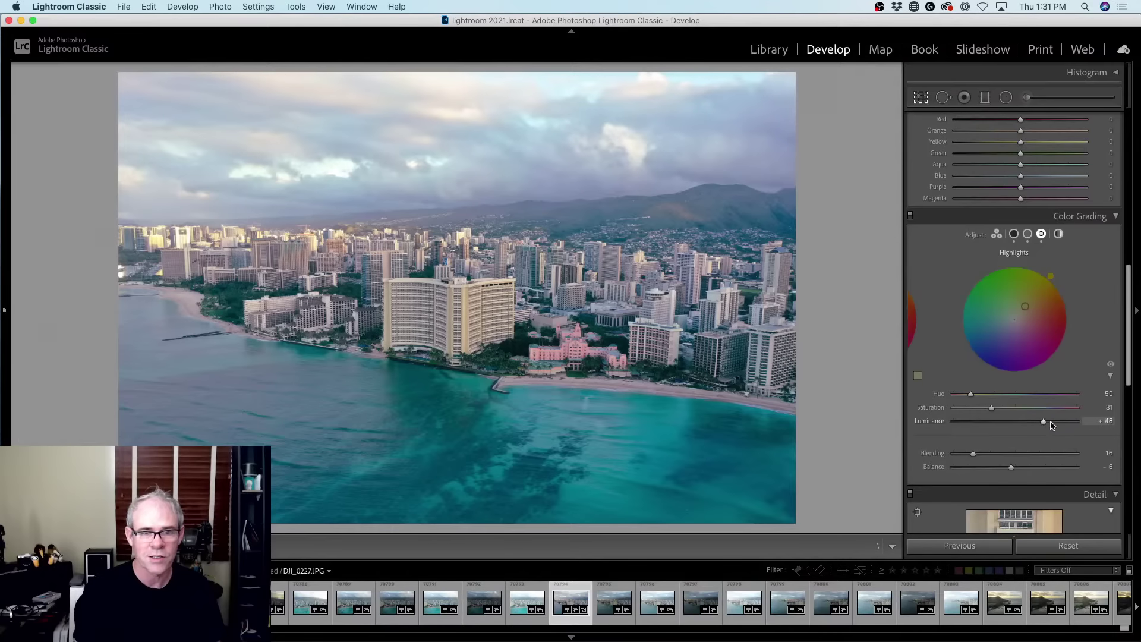
{"action": "mouse_move", "coordinate": [1050, 425]}
{"action": "left_mouse_down"}
{"action": "mouse_move", "coordinate": [1010, 421]}
{"action": "mouse_move", "coordinate": [1006, 408]}
{"action": "mouse_move", "coordinate": [1027, 407]}
{"action": "left_mouse_up"}
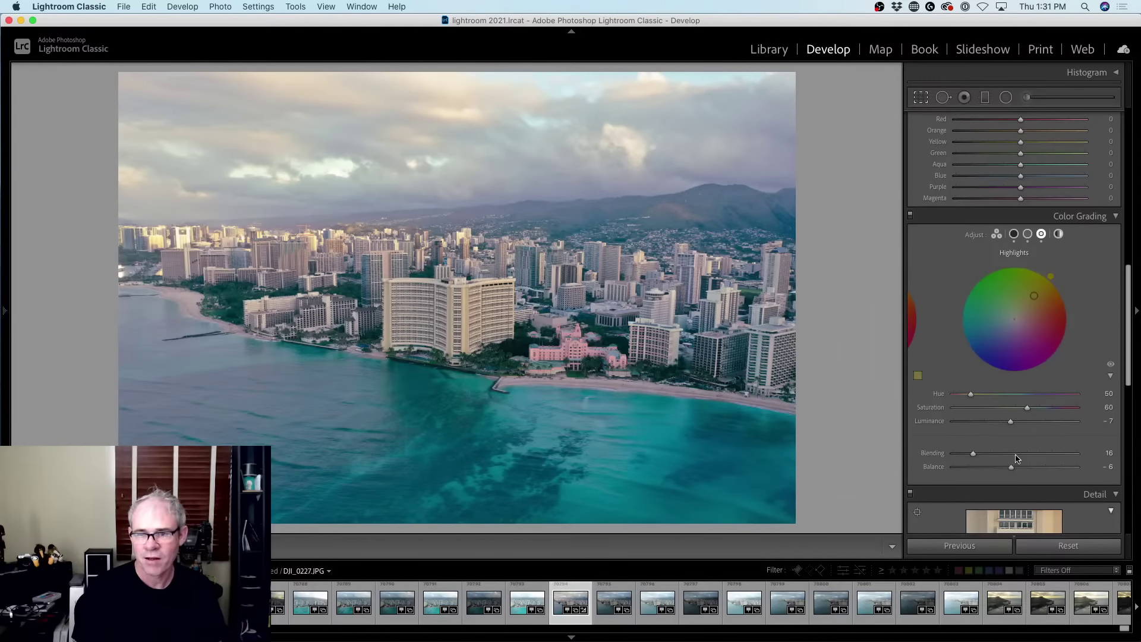
{"action": "left_click_drag", "start_coordinate": [1026, 426], "coordinate": [986, 429]}
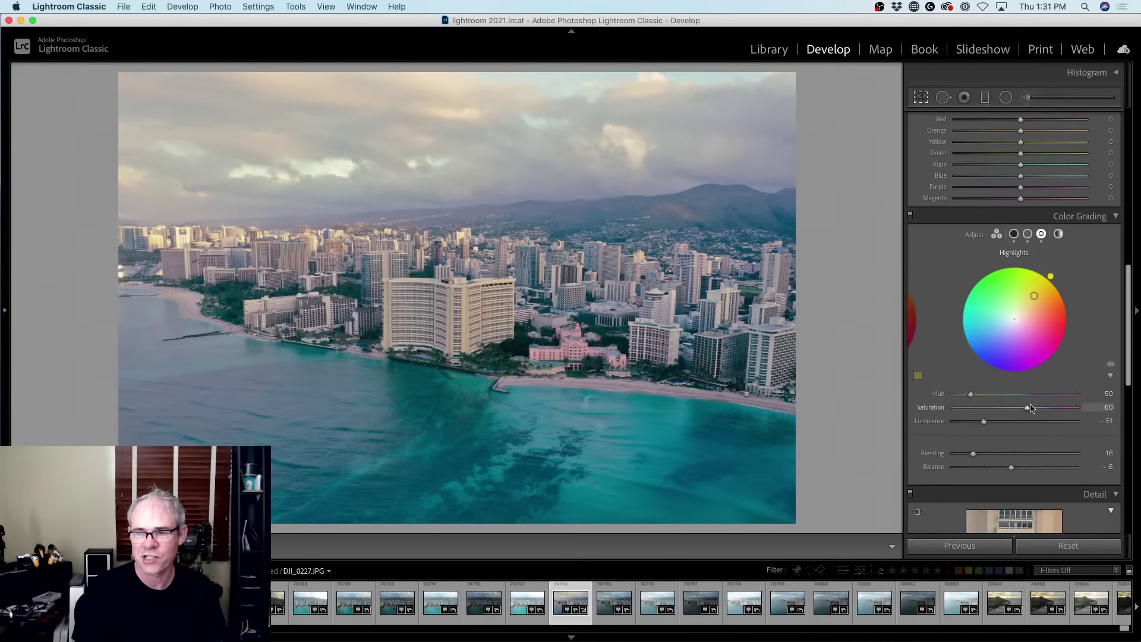
{"action": "left_click_drag", "start_coordinate": [1027, 407], "coordinate": [1016, 409]}
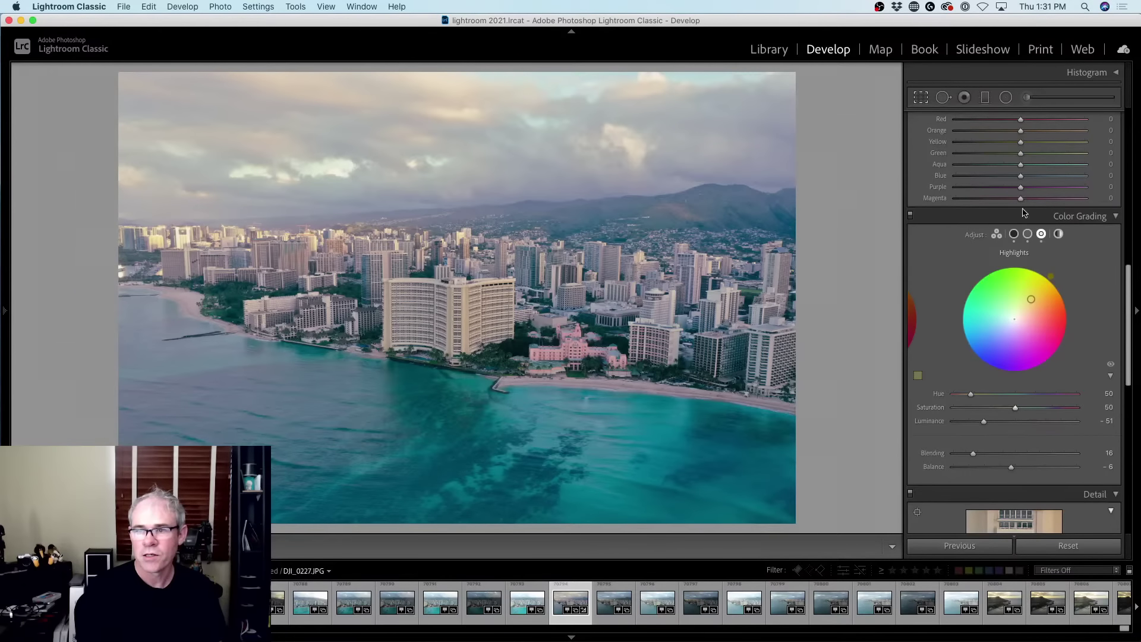
{"action": "left_click", "coordinate": [1026, 233]}
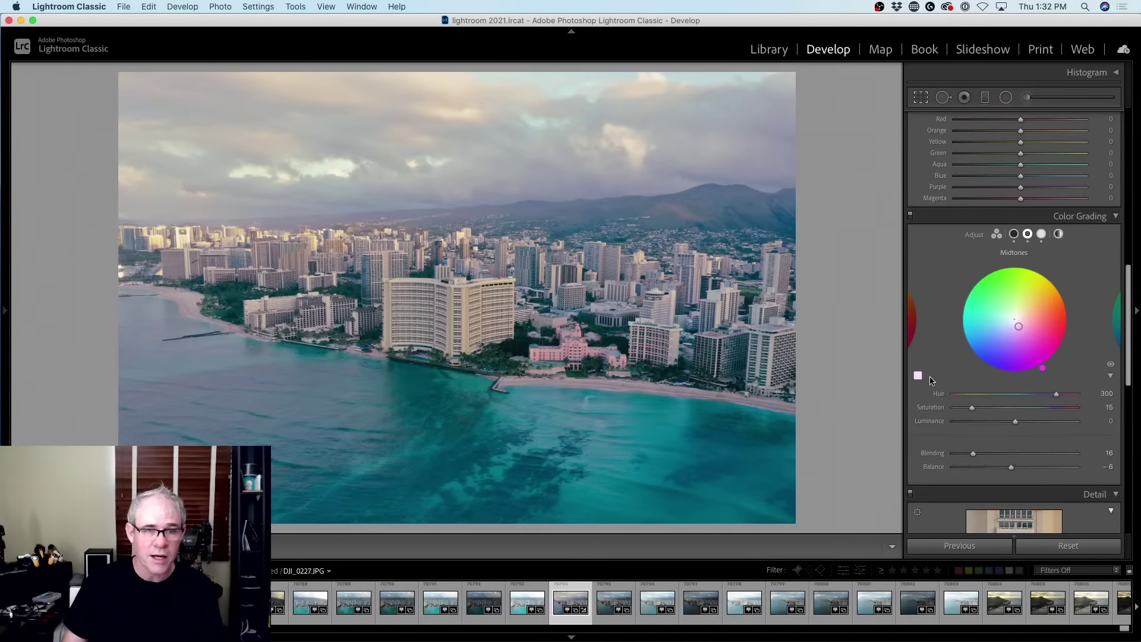
{"action": "left_click", "coordinate": [354, 601]}
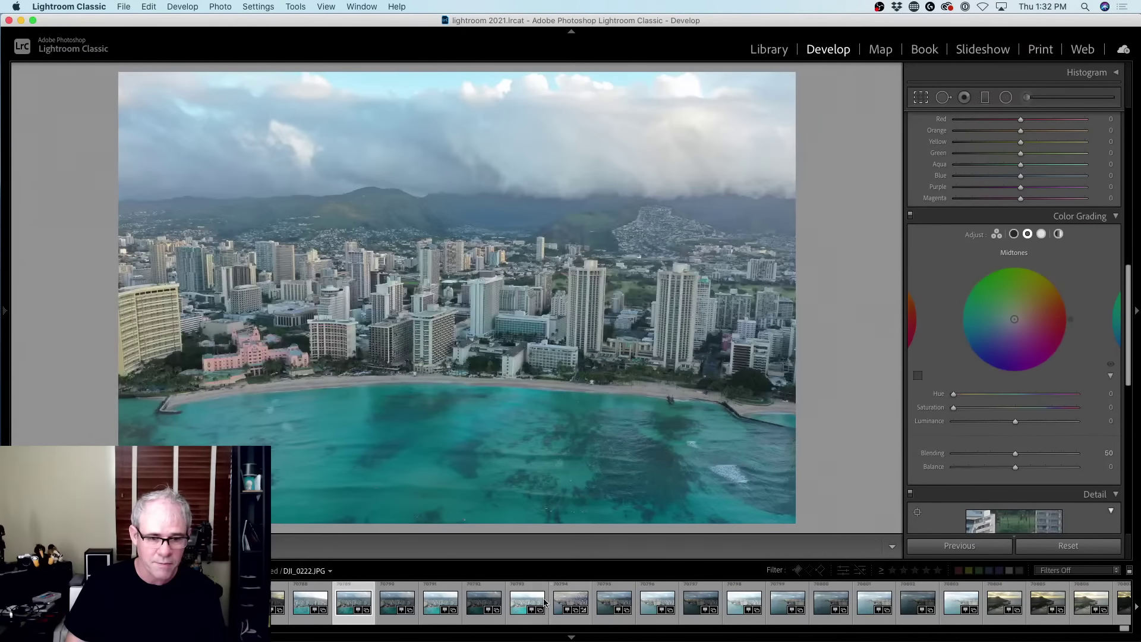
{"action": "left_click", "coordinate": [565, 601], "text": "shift"}
{"action": "right_click", "coordinate": [564, 601]}
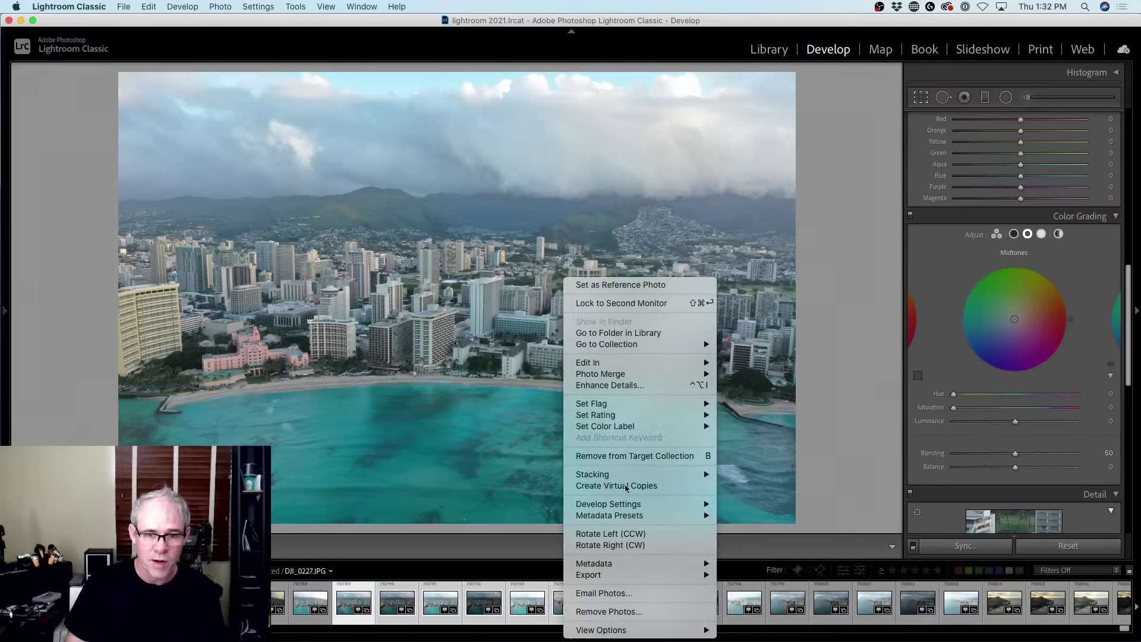
{"action": "mouse_move", "coordinate": [654, 364]}
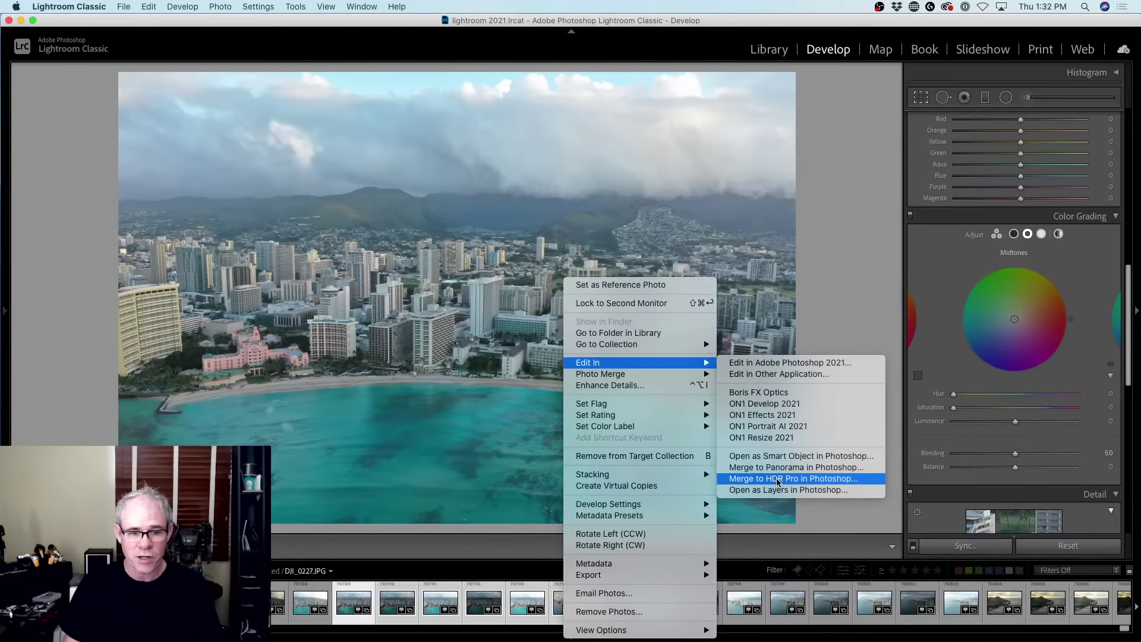
{"action": "left_click", "coordinate": [766, 362]}
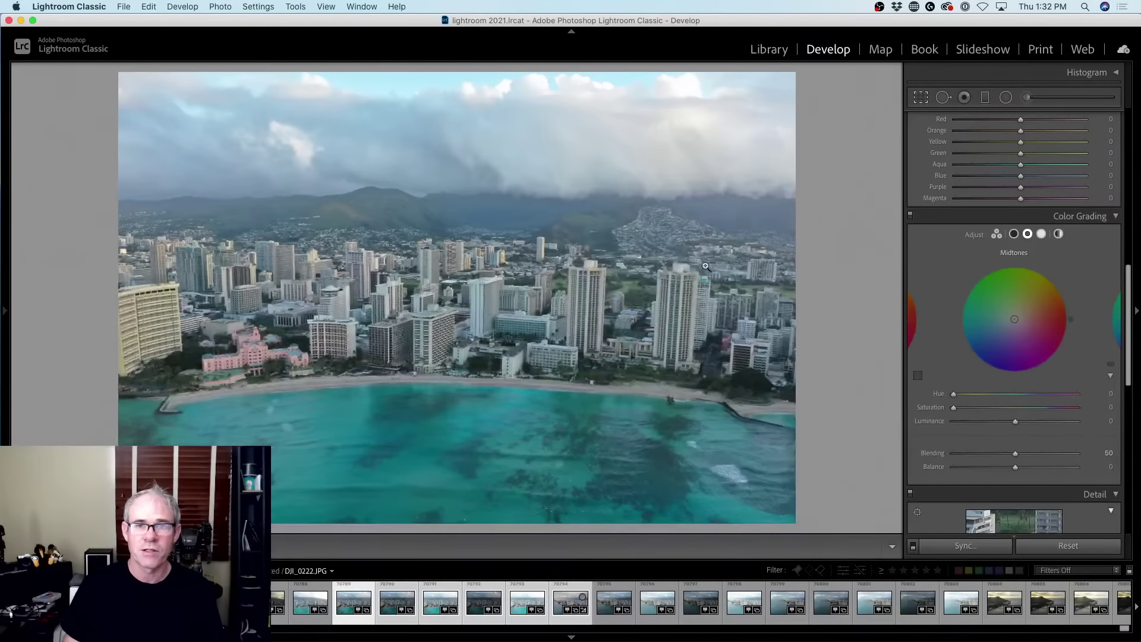
Step: Switch to the Library grid and select the bracketed photos 70774 through 70803
{"action": "left_click", "coordinate": [769, 49]}
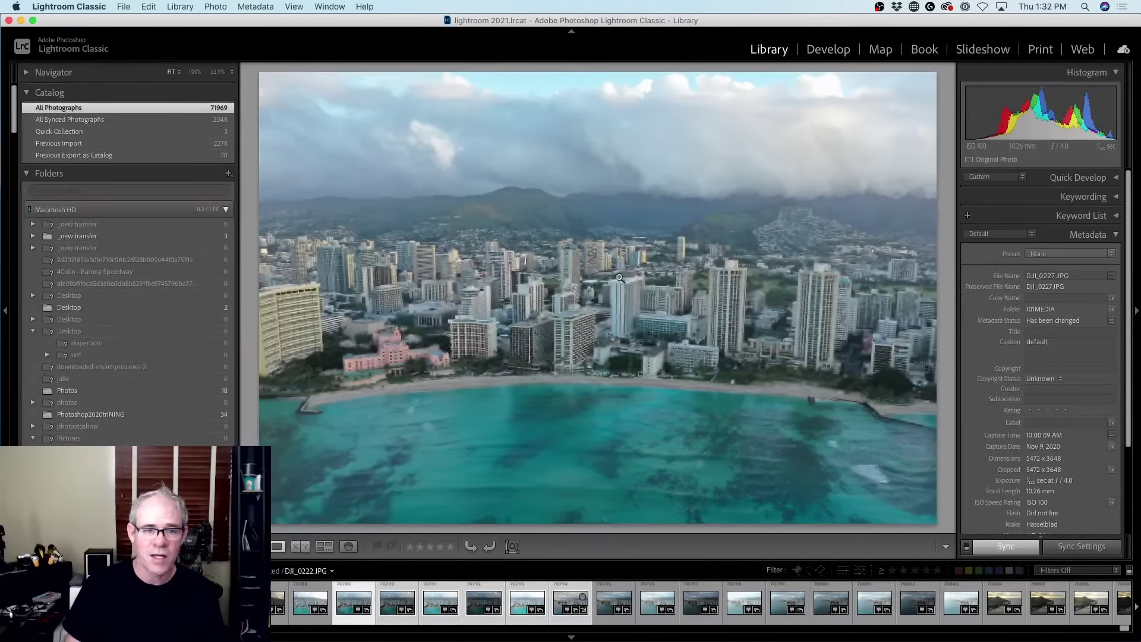
{"action": "key", "text": "g"}
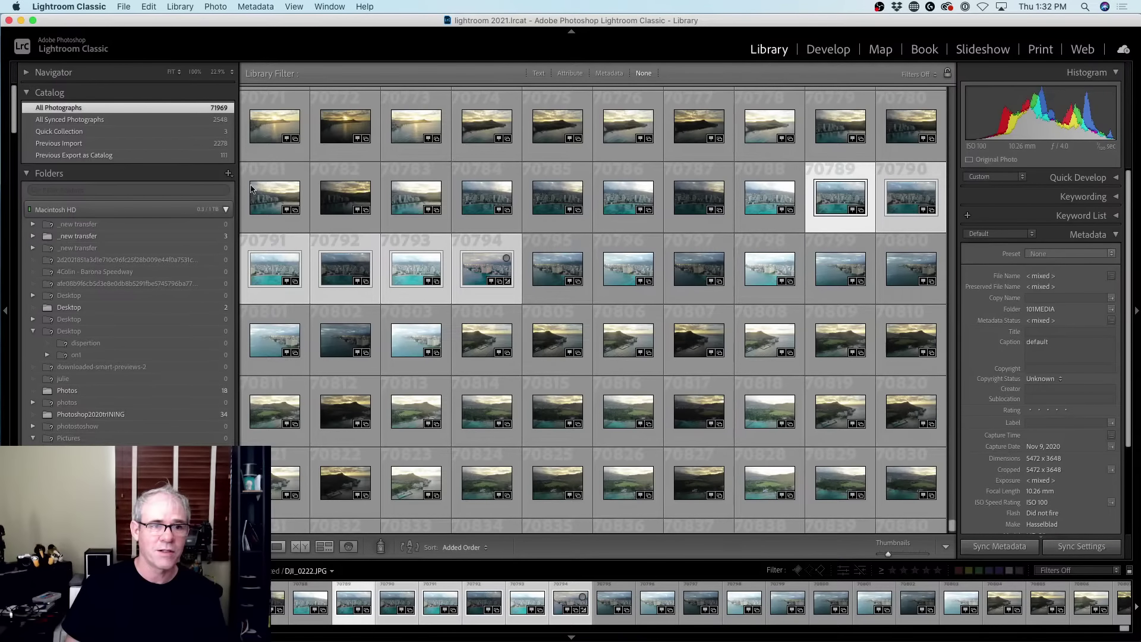
{"action": "scroll", "coordinate": [669, 195], "scroll_direction": "up", "scroll_amount": 3}
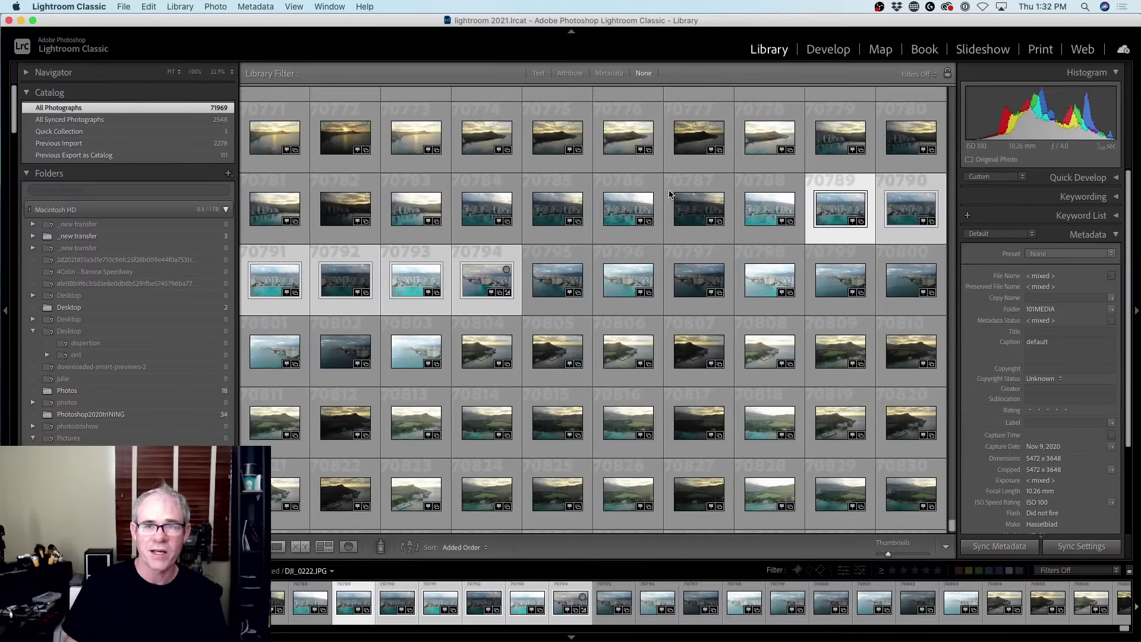
{"action": "scroll", "coordinate": [669, 195], "scroll_direction": "up", "scroll_amount": 1}
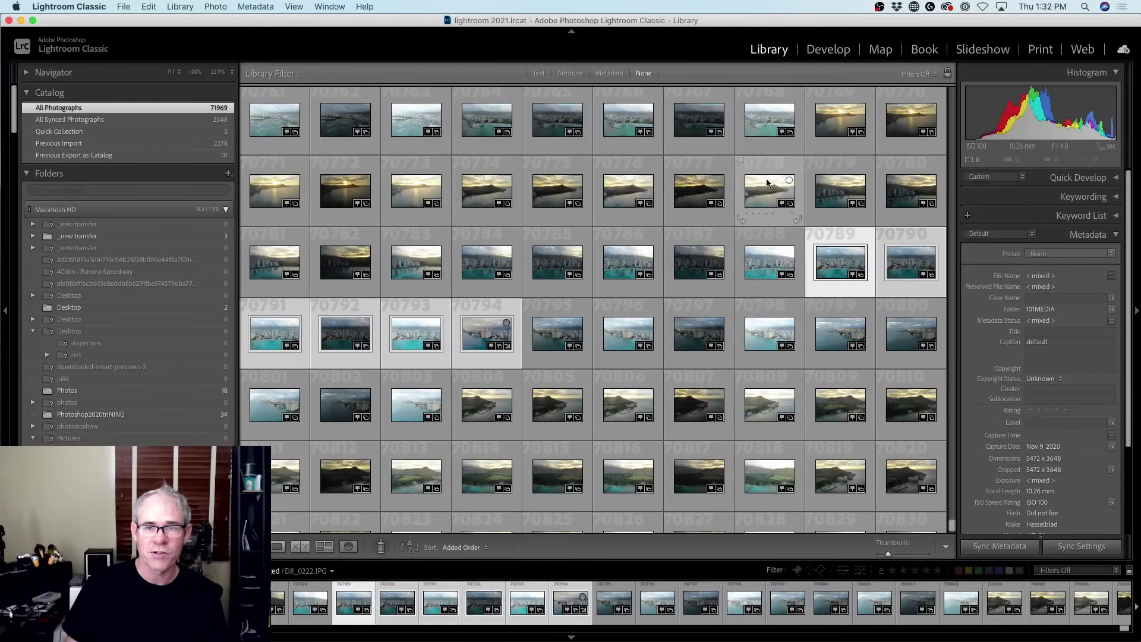
{"action": "left_click", "coordinate": [480, 193]}
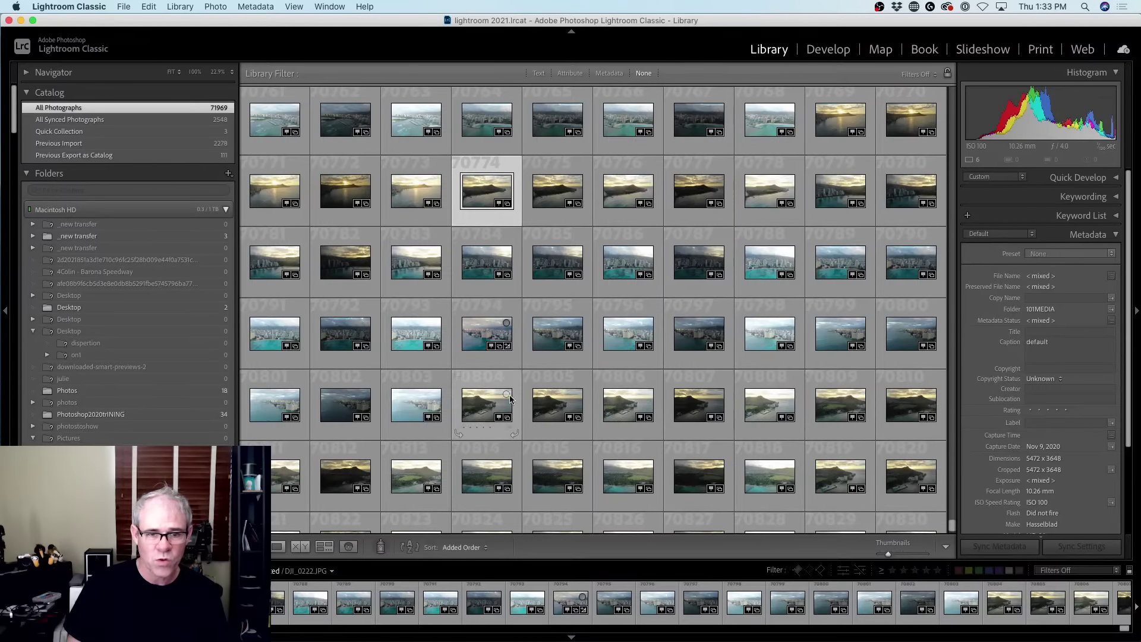
{"action": "left_click", "coordinate": [406, 402]}
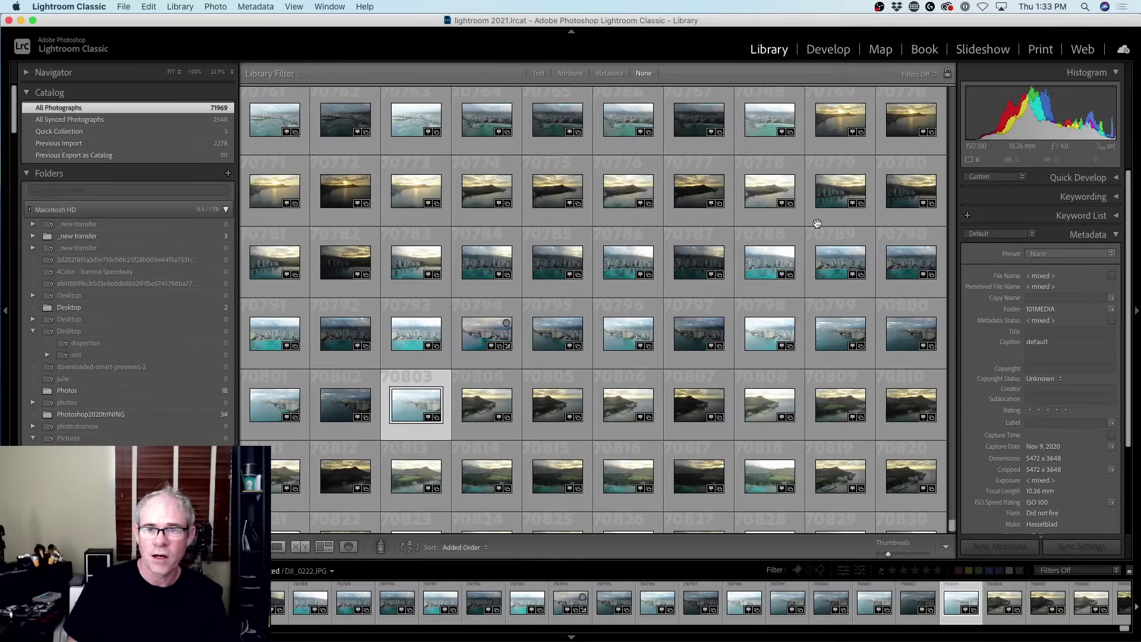
{"action": "left_click", "coordinate": [487, 192], "text": "shift"}
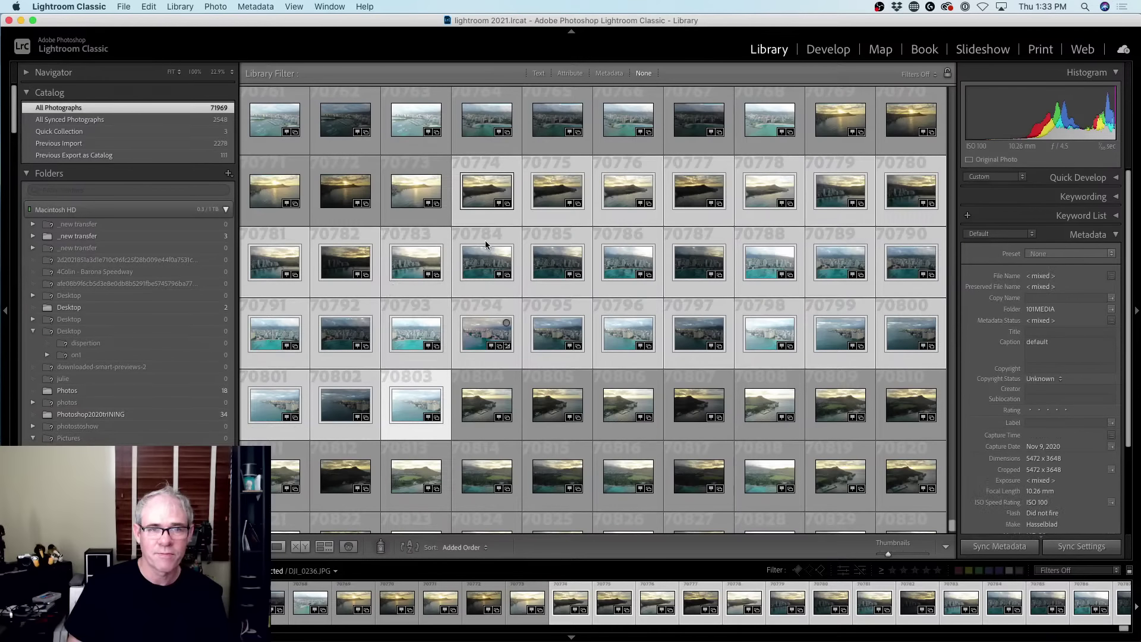
Step: Start an HDR Panorama photo merge of the selected bracketed photos
{"action": "right_click", "coordinate": [485, 195]}
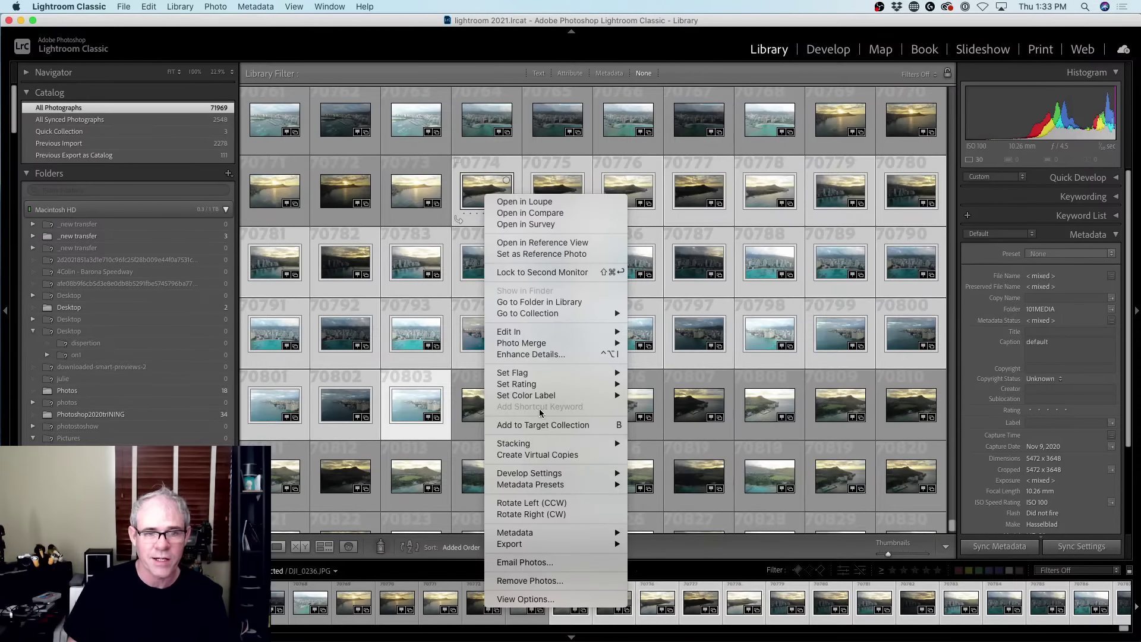
{"action": "mouse_move", "coordinate": [565, 333]}
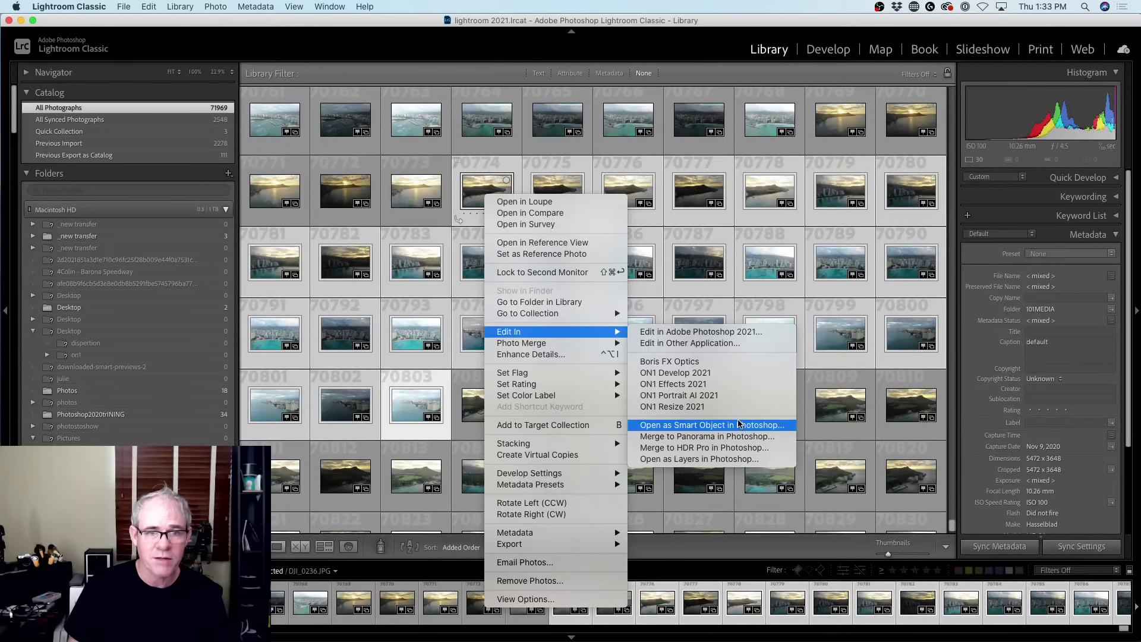
{"action": "mouse_move", "coordinate": [599, 343]}
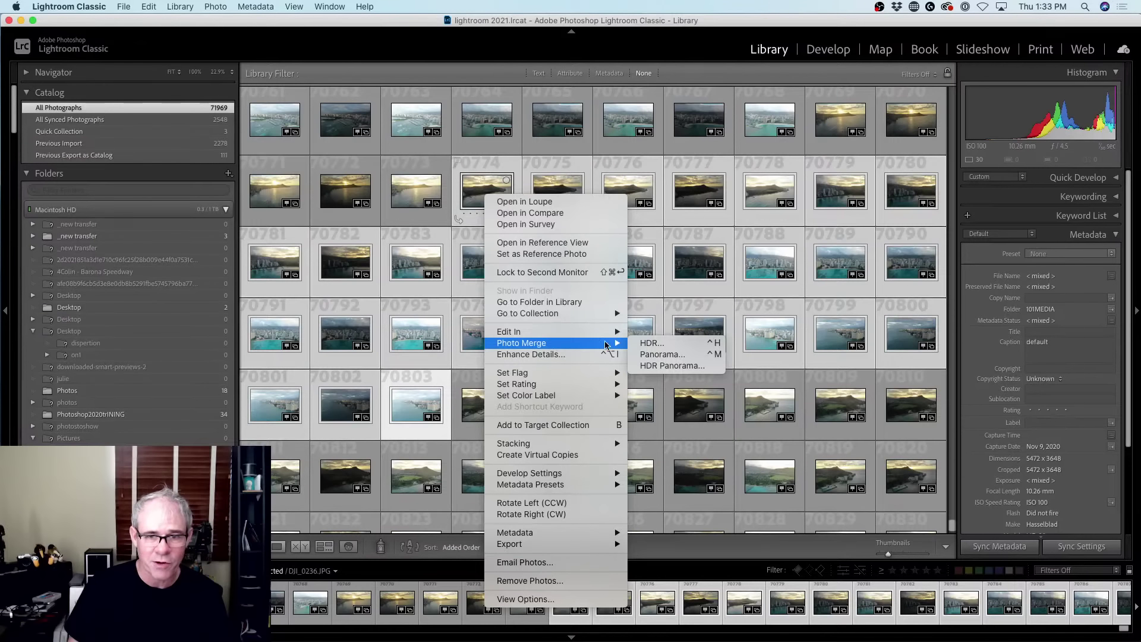
{"action": "left_click", "coordinate": [659, 365]}
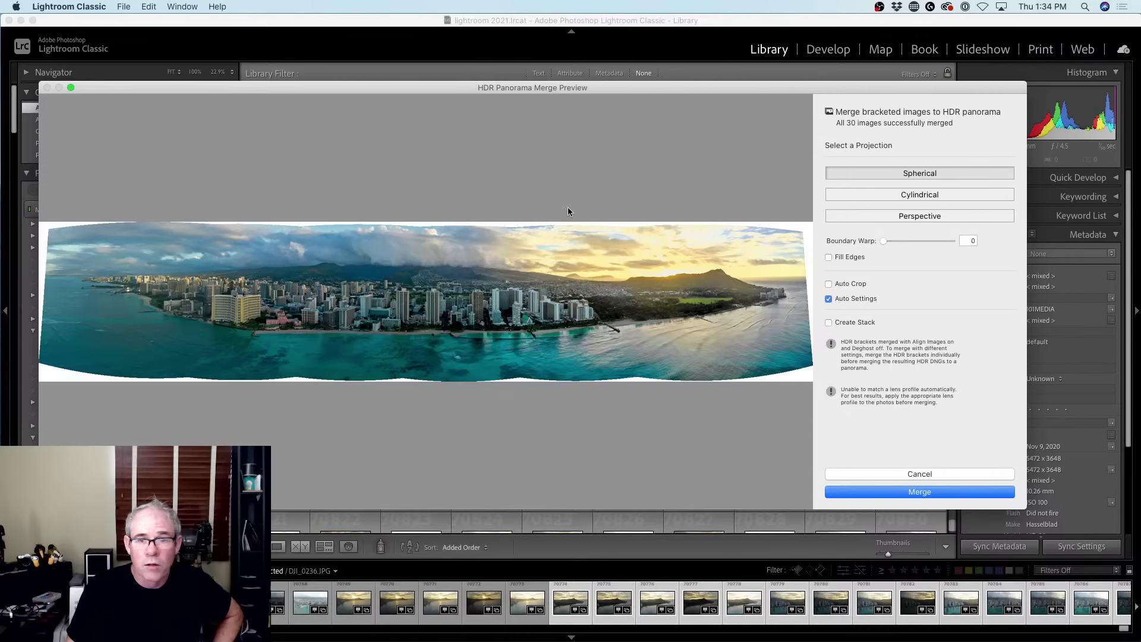
Step: Inspect the merged panorama preview up close, enable Fill Edges, and merge with the Spherical projection
{"action": "left_click", "coordinate": [200, 300]}
{"action": "left_click_drag", "start_coordinate": [609, 306], "coordinate": [137, 309]}
{"action": "left_click_drag", "start_coordinate": [586, 291], "coordinate": [700, 222]}
{"action": "left_click_drag", "start_coordinate": [446, 285], "coordinate": [453, 251]}
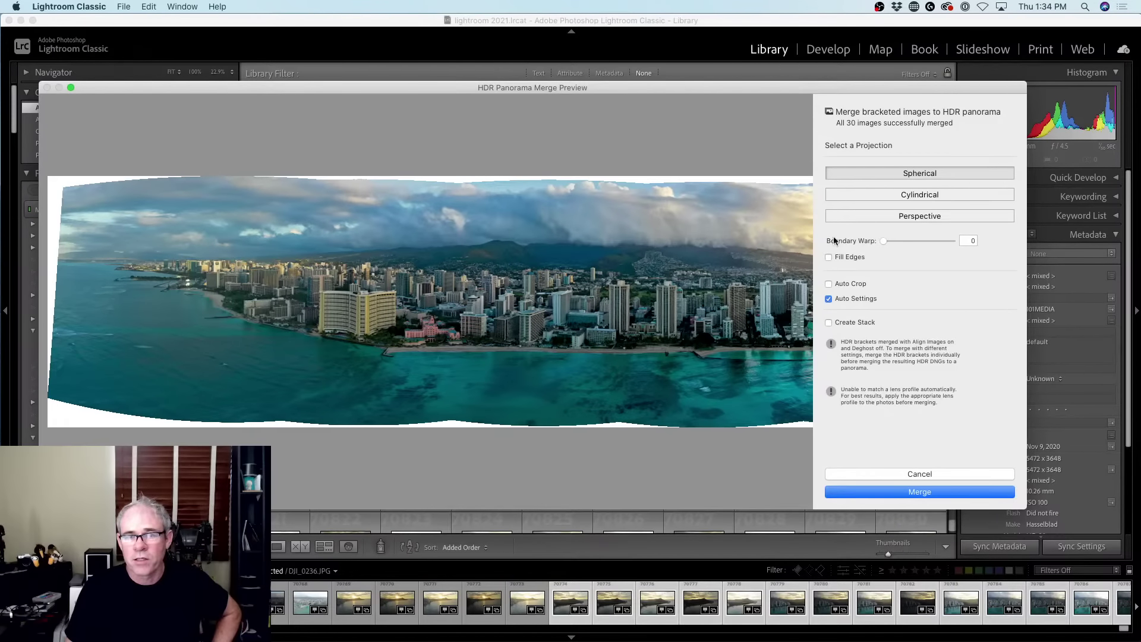
{"action": "left_click_drag", "start_coordinate": [697, 299], "coordinate": [469, 319]}
{"action": "left_click", "coordinate": [828, 256]}
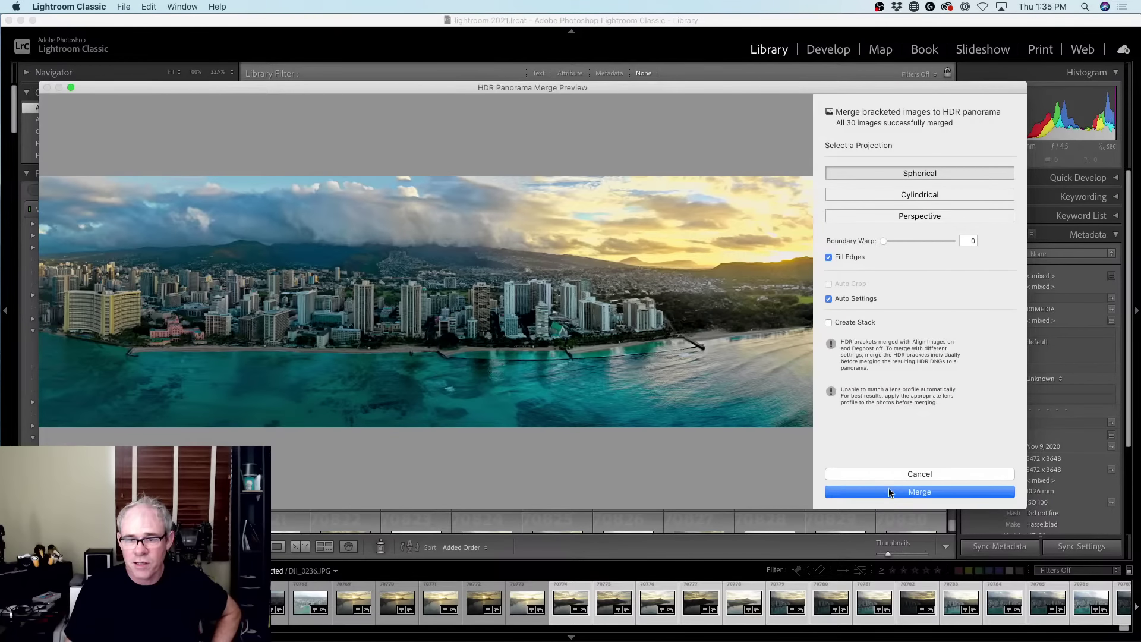
{"action": "left_click", "coordinate": [889, 492]}
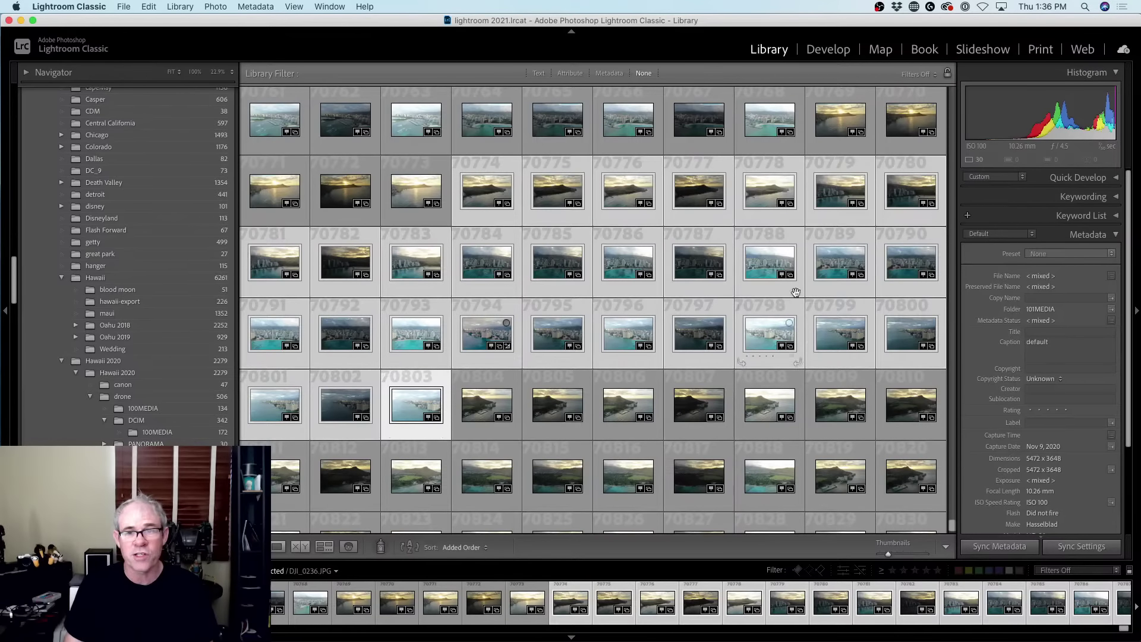
Step: Look through the selected drone photos in the Library grid and sort the grid by Added Order
{"action": "scroll", "coordinate": [508, 374], "scroll_direction": "down", "scroll_amount": 3}
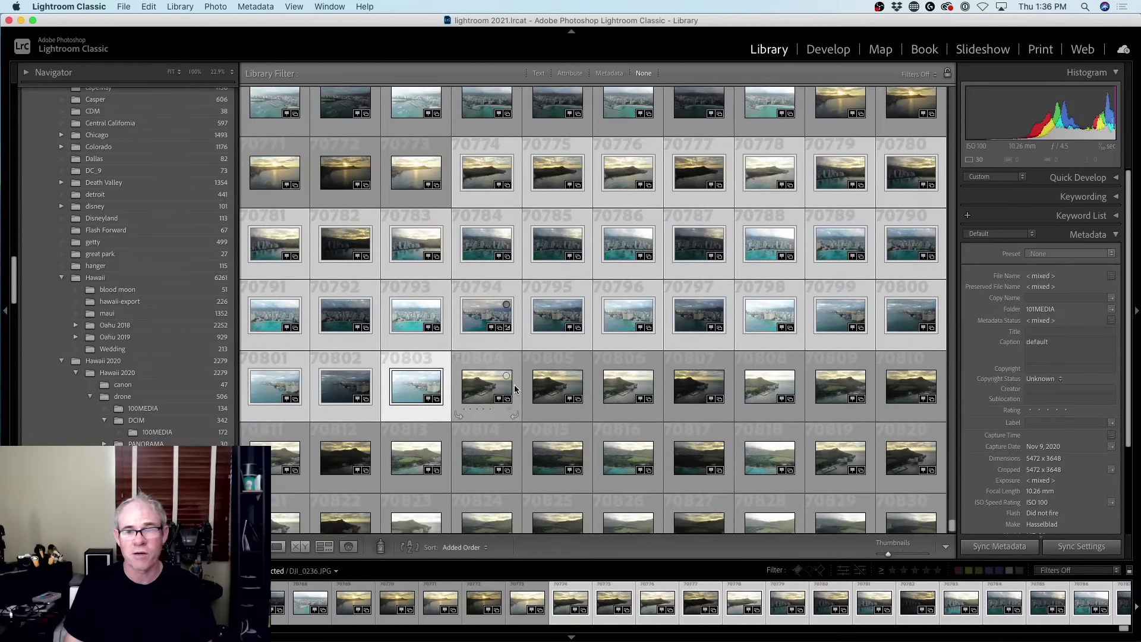
{"action": "scroll", "coordinate": [511, 387], "scroll_direction": "down", "scroll_amount": 1}
{"action": "scroll", "coordinate": [510, 388], "scroll_direction": "up", "scroll_amount": 5}
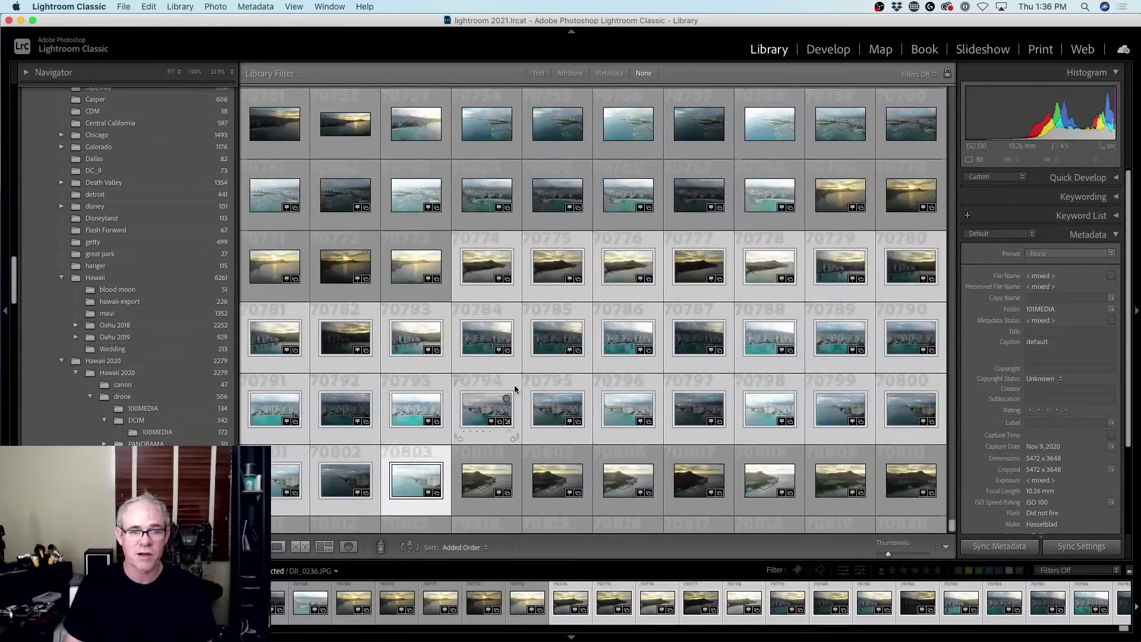
{"action": "scroll", "coordinate": [476, 428], "scroll_direction": "down", "scroll_amount": 2}
{"action": "left_click", "coordinate": [455, 547]}
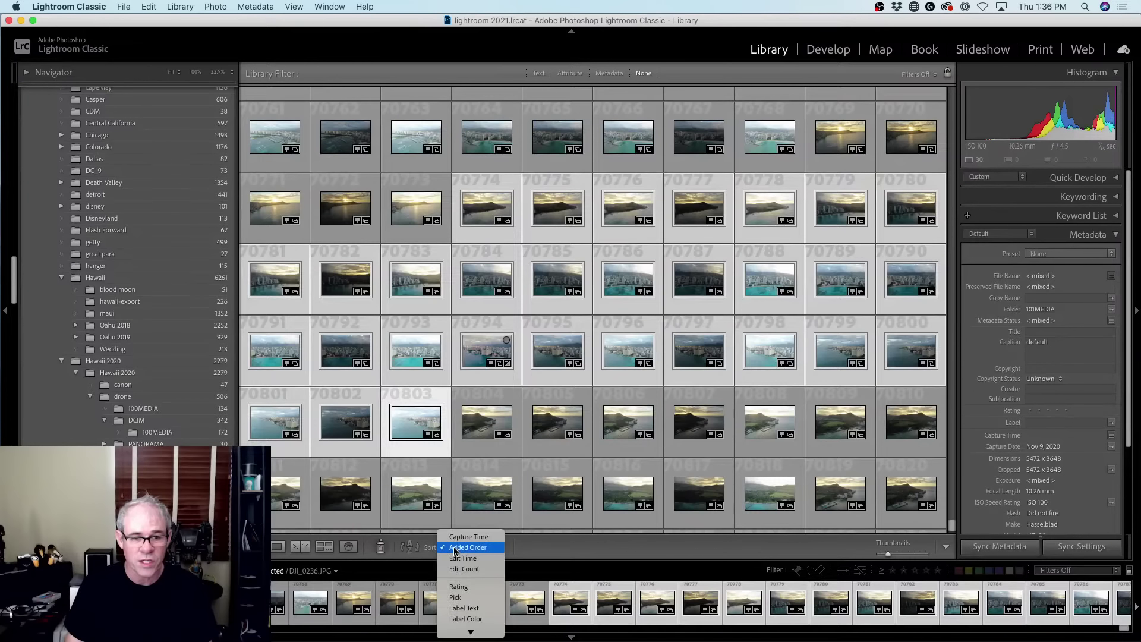
{"action": "left_click", "coordinate": [467, 549]}
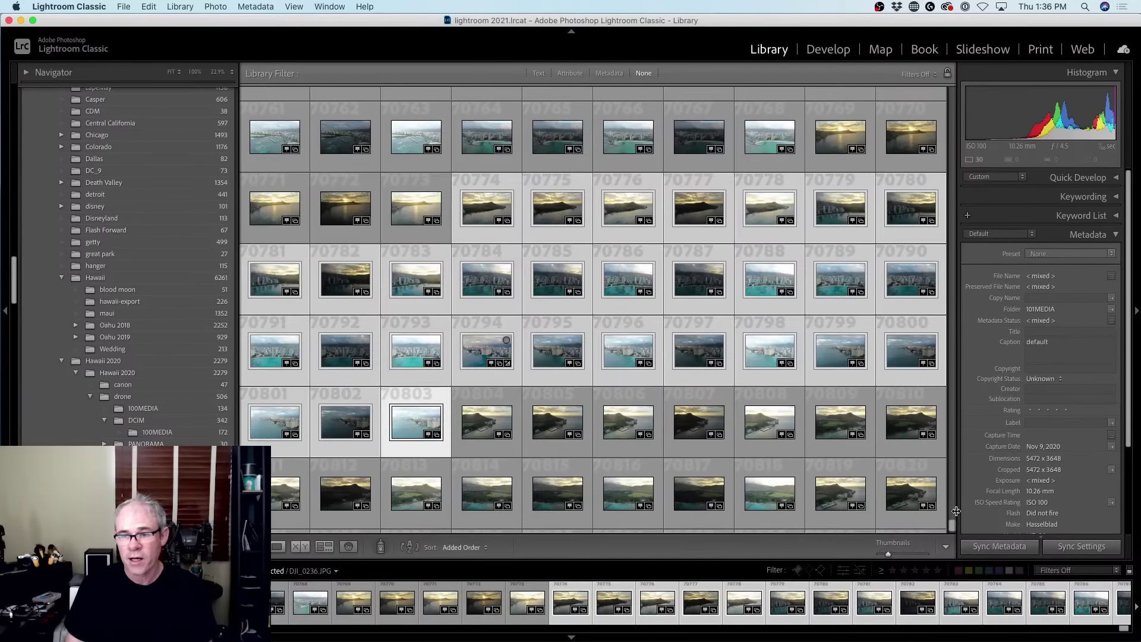
Step: Open the stitched panorama DJI_0236-HDR-Pano.dng, the last photo in the grid, in the Develop module
{"action": "left_click_drag", "start_coordinate": [952, 526], "coordinate": [952, 548]}
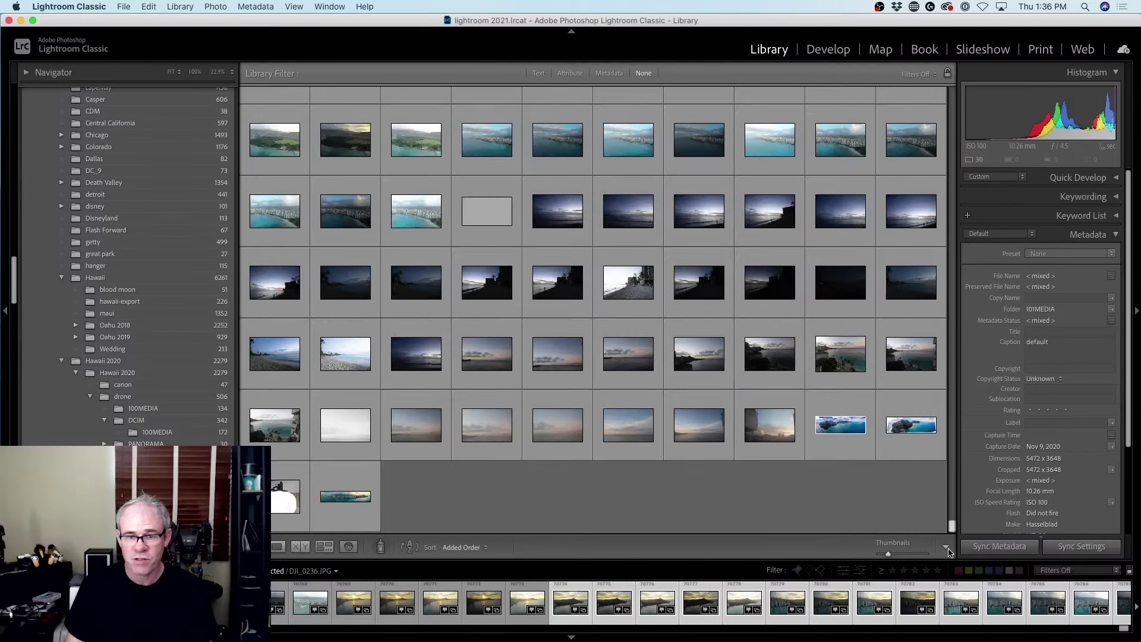
{"action": "left_click", "coordinate": [344, 496]}
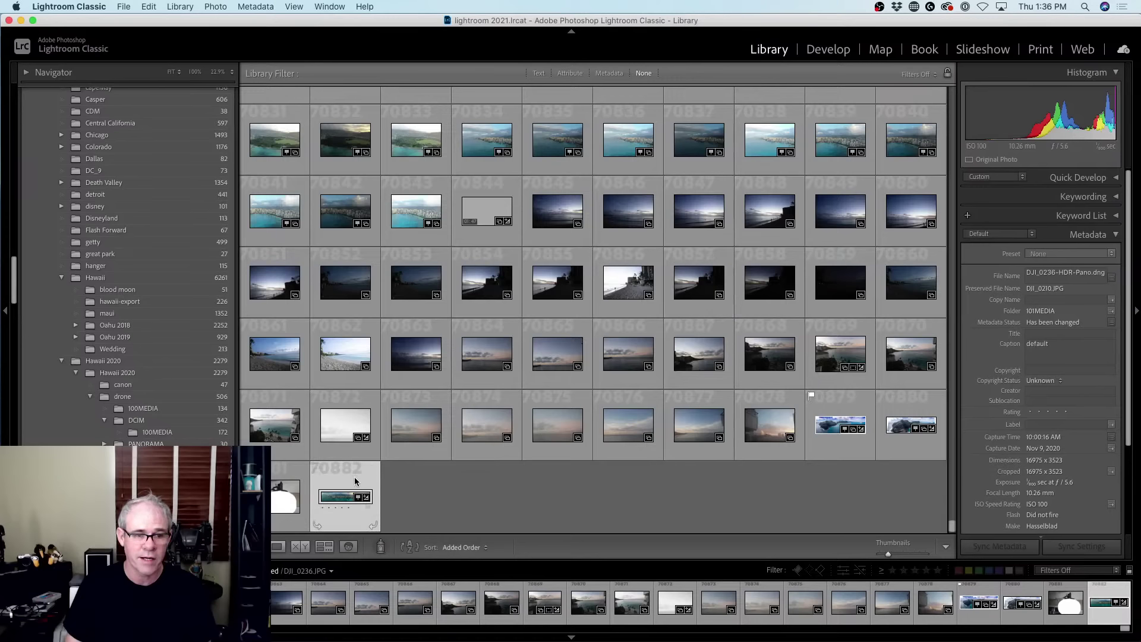
{"action": "double_click", "coordinate": [337, 496]}
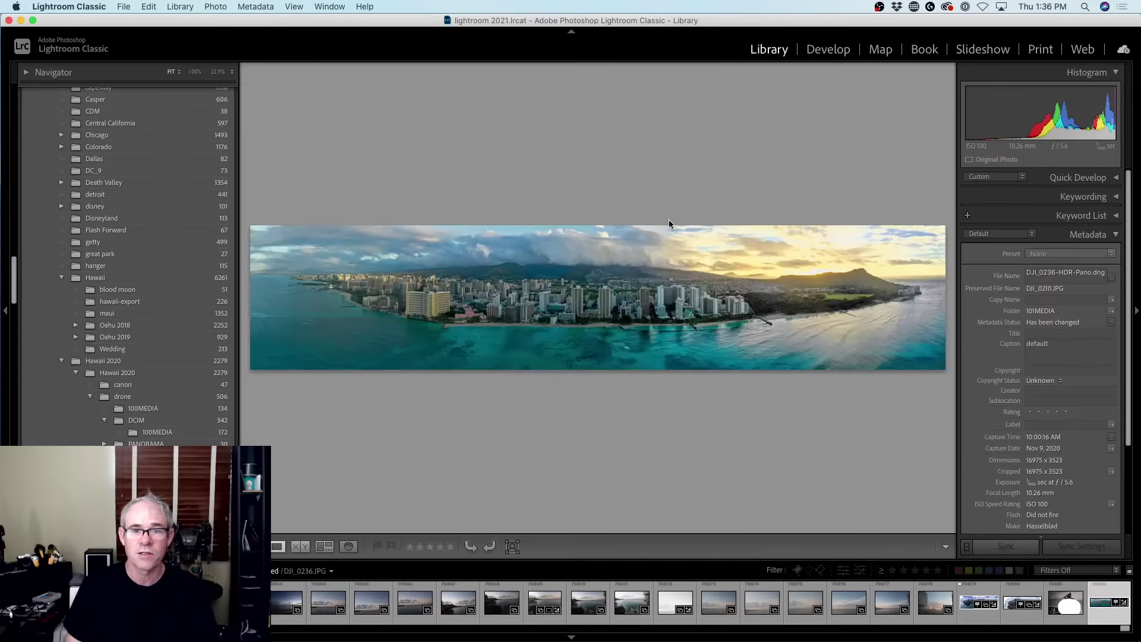
{"action": "left_click", "coordinate": [827, 50]}
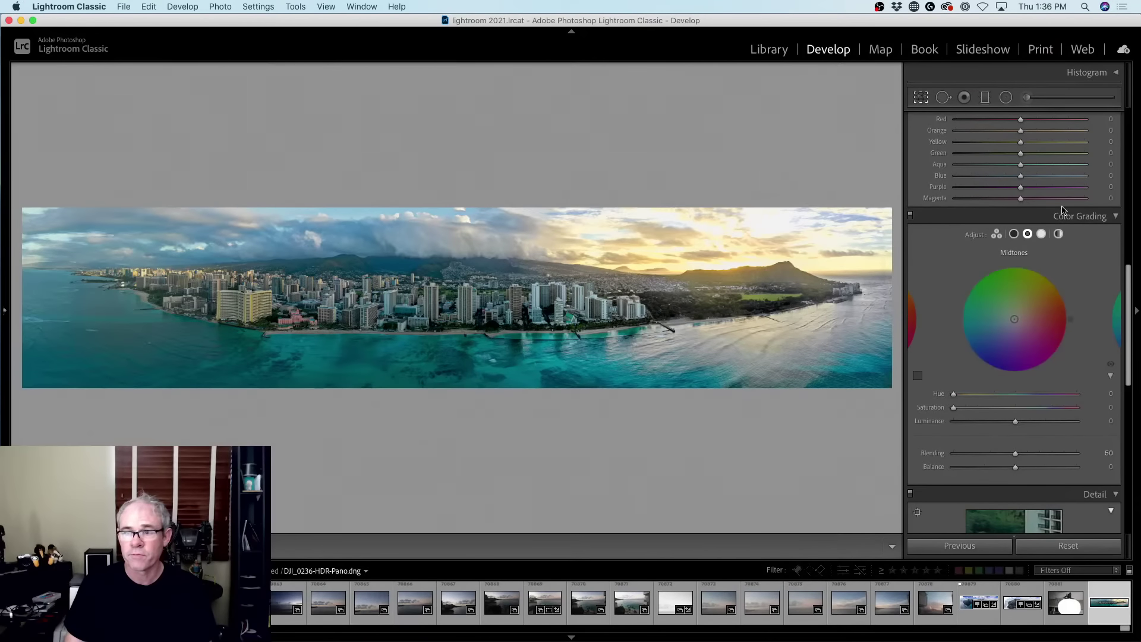
Step: Adjust the panorama's basic tone to Exposure +0.10, Contrast -15 and Highlights -100
{"action": "scroll", "coordinate": [1061, 211], "scroll_direction": "up", "scroll_amount": 10}
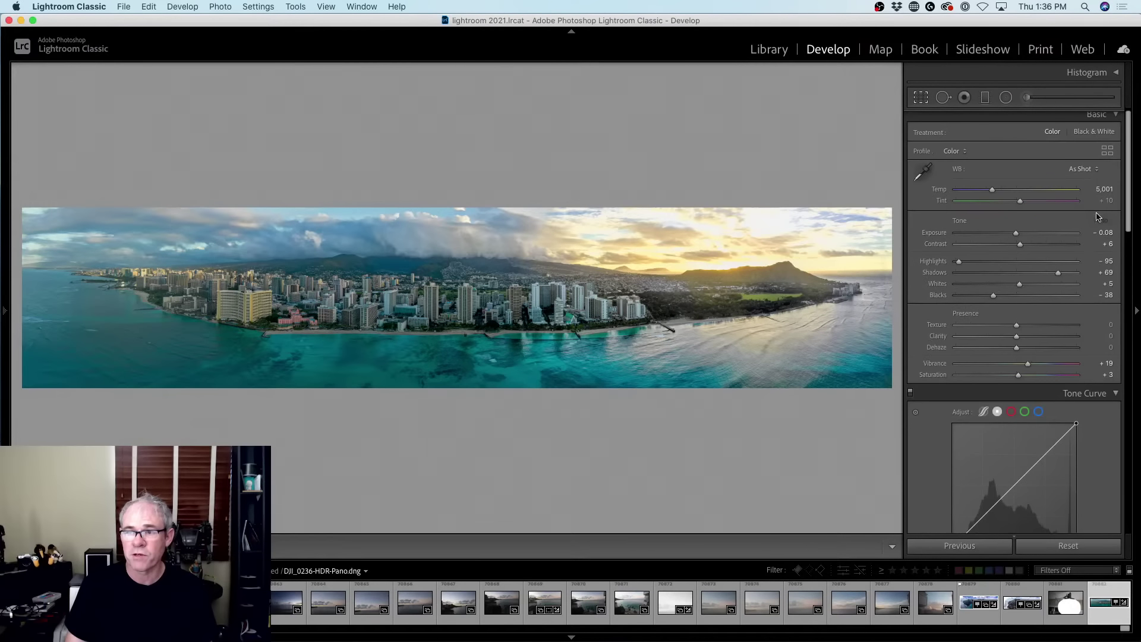
{"action": "left_click_drag", "start_coordinate": [1017, 235], "coordinate": [958, 261]}
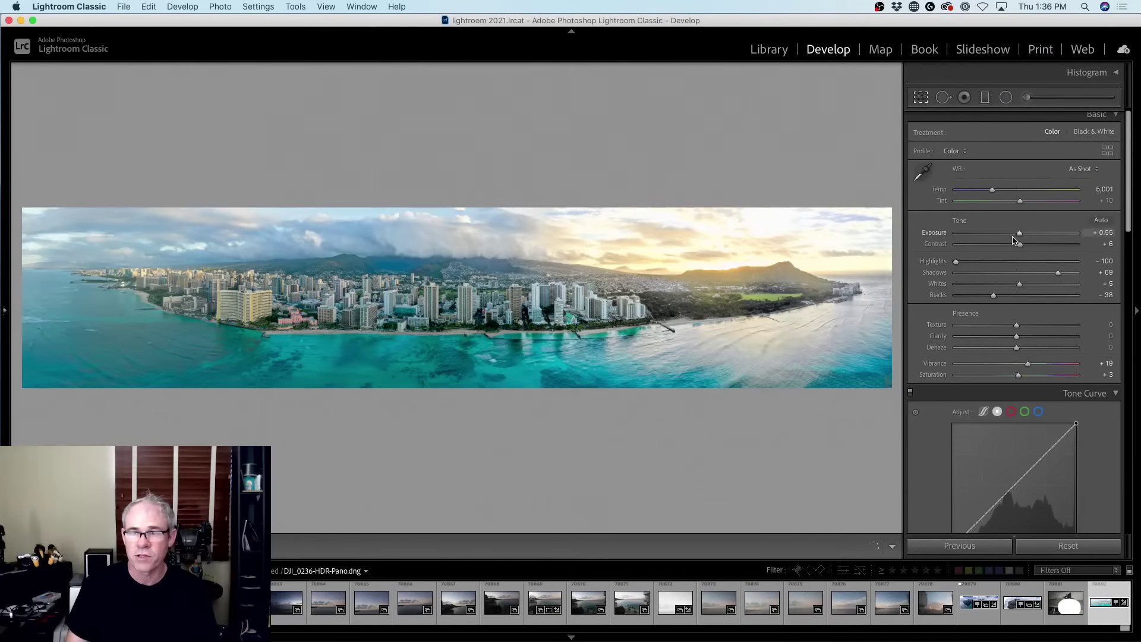
{"action": "mouse_move", "coordinate": [1020, 244]}
{"action": "left_mouse_down"}
{"action": "mouse_move", "coordinate": [1006, 245]}
{"action": "mouse_move", "coordinate": [1016, 238]}
{"action": "left_mouse_up"}
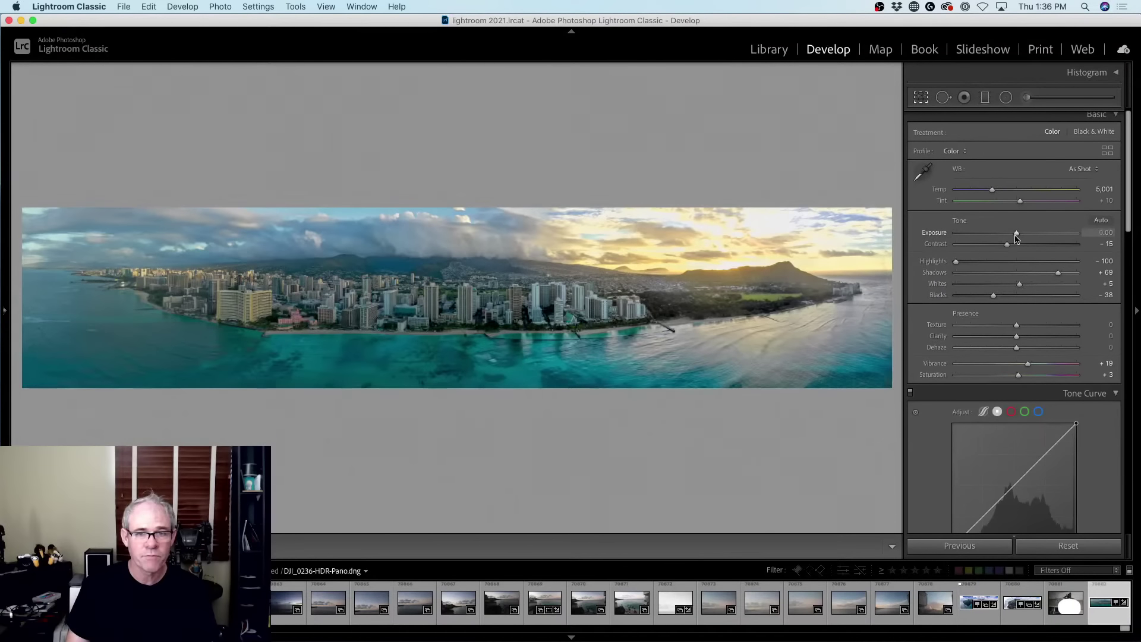
Step: Warm the white balance to Temp 5,535 and retune the tone to Exposure -0.30, Whites -32 and Blacks -5
{"action": "left_click_drag", "start_coordinate": [994, 190], "coordinate": [999, 190]}
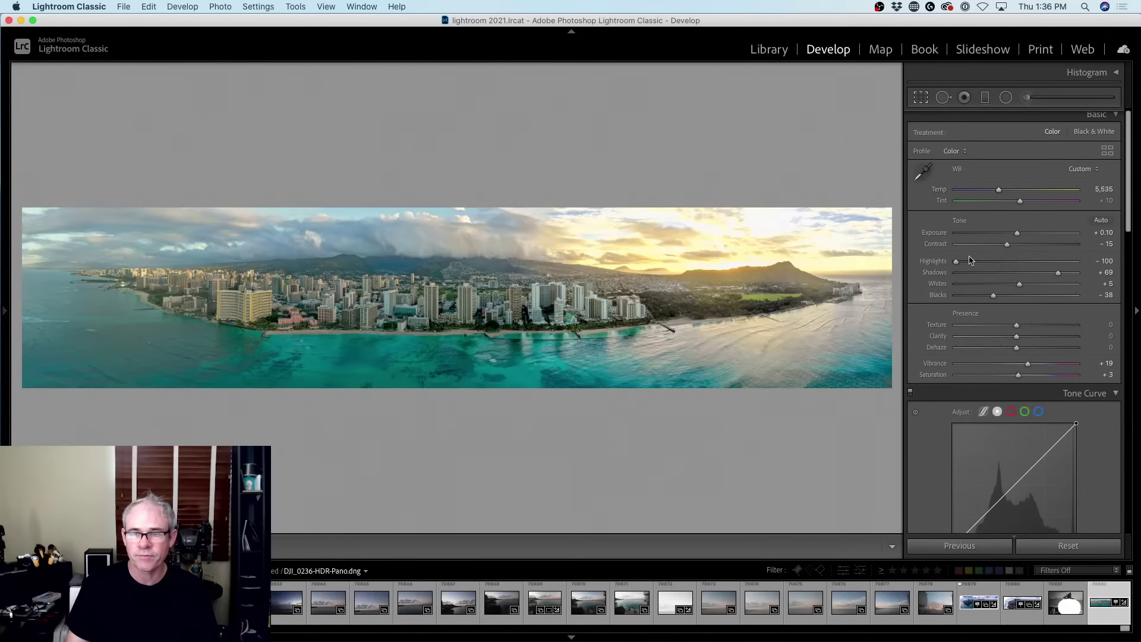
{"action": "left_click_drag", "start_coordinate": [1017, 233], "coordinate": [1014, 234]}
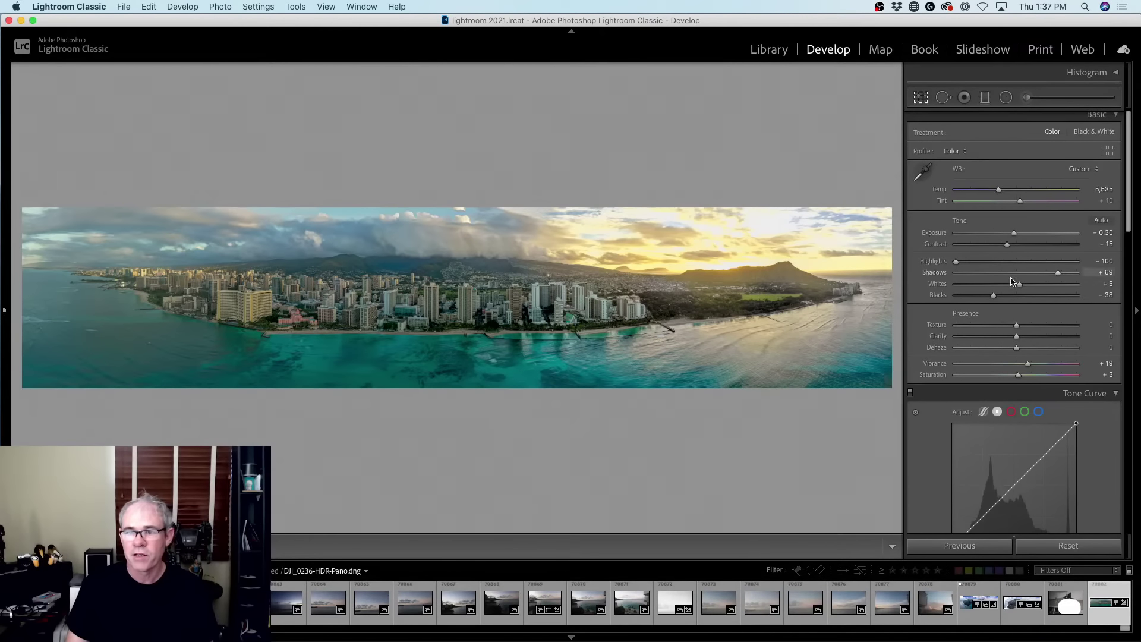
{"action": "mouse_move", "coordinate": [1006, 297]}
{"action": "left_mouse_down"}
{"action": "mouse_move", "coordinate": [1023, 296]}
{"action": "mouse_move", "coordinate": [988, 285]}
{"action": "mouse_move", "coordinate": [997, 285]}
{"action": "left_mouse_up"}
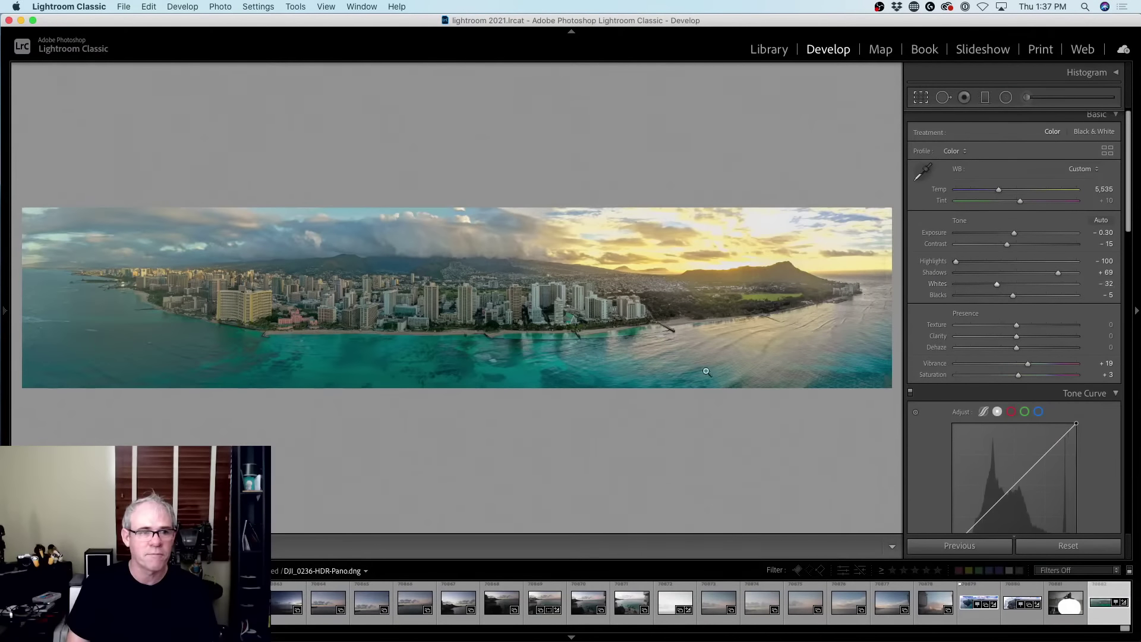
Step: Examine the panorama up close, checking the sunrise sky over the mountains and the city buildings along the shore
{"action": "left_click", "coordinate": [688, 255]}
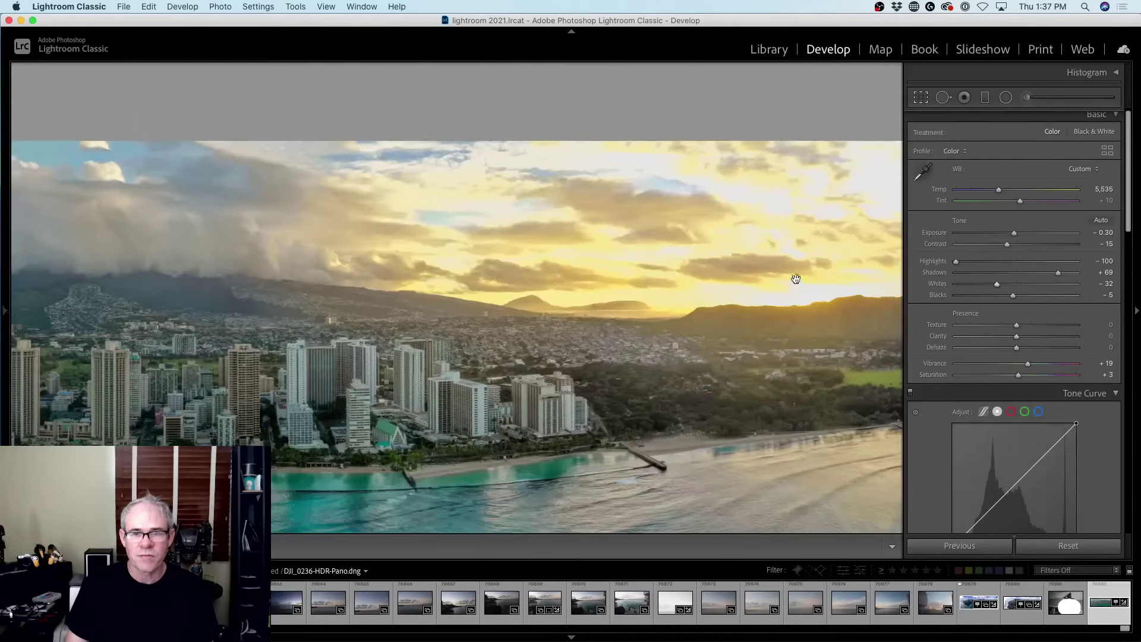
{"action": "left_click_drag", "start_coordinate": [755, 308], "coordinate": [547, 245]}
{"action": "left_click", "coordinate": [651, 219]}
{"action": "left_click", "coordinate": [707, 246]}
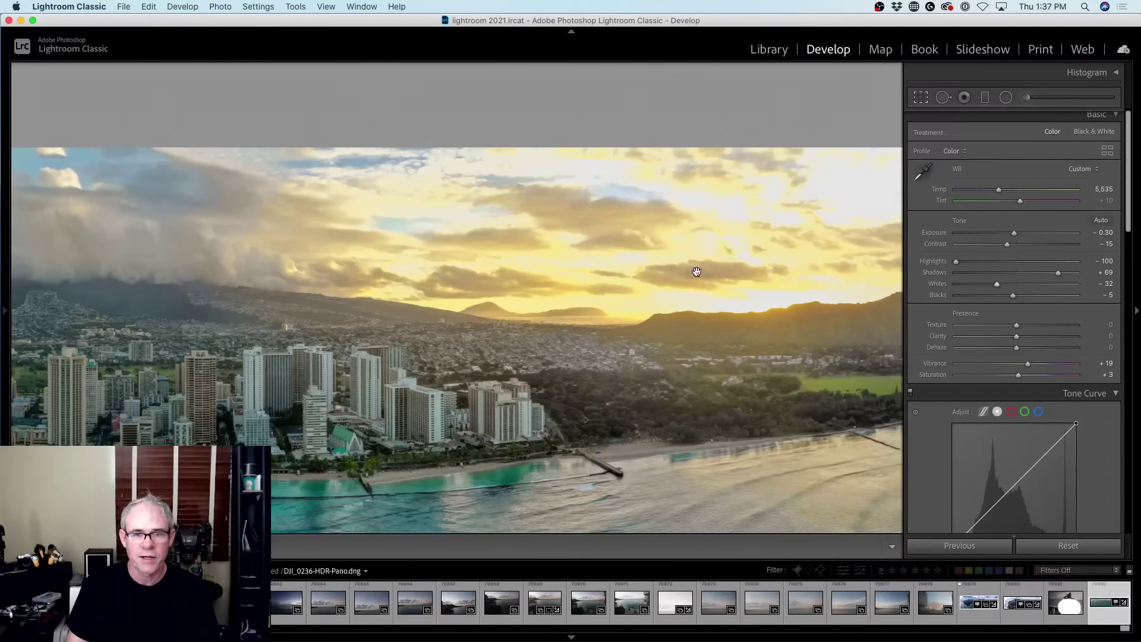
{"action": "left_click", "coordinate": [663, 223]}
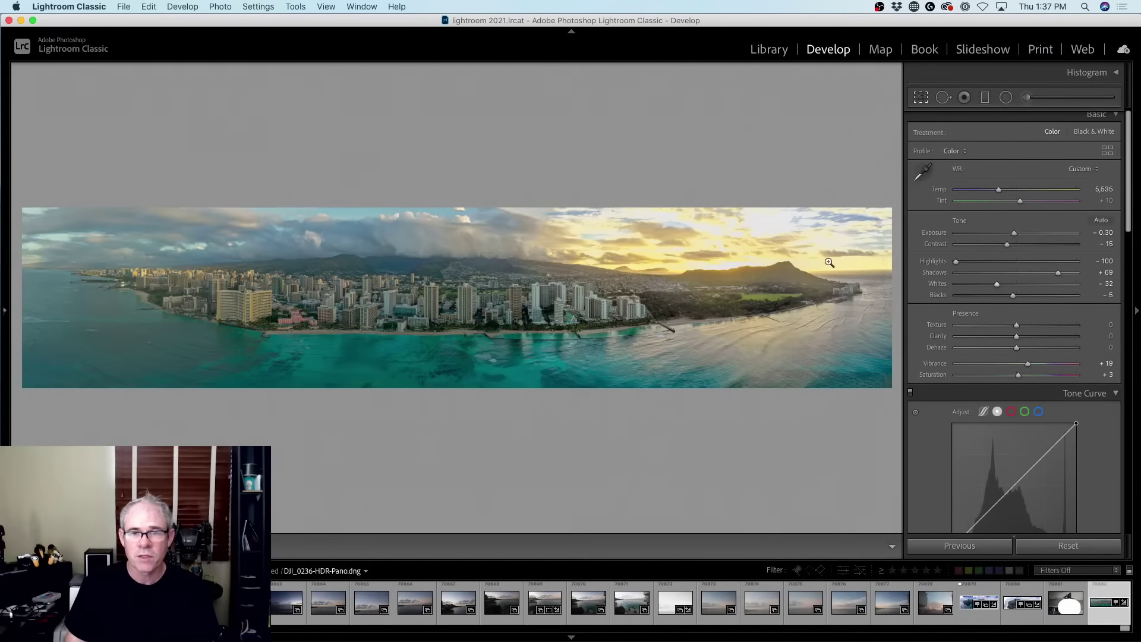
{"action": "left_click", "coordinate": [216, 289]}
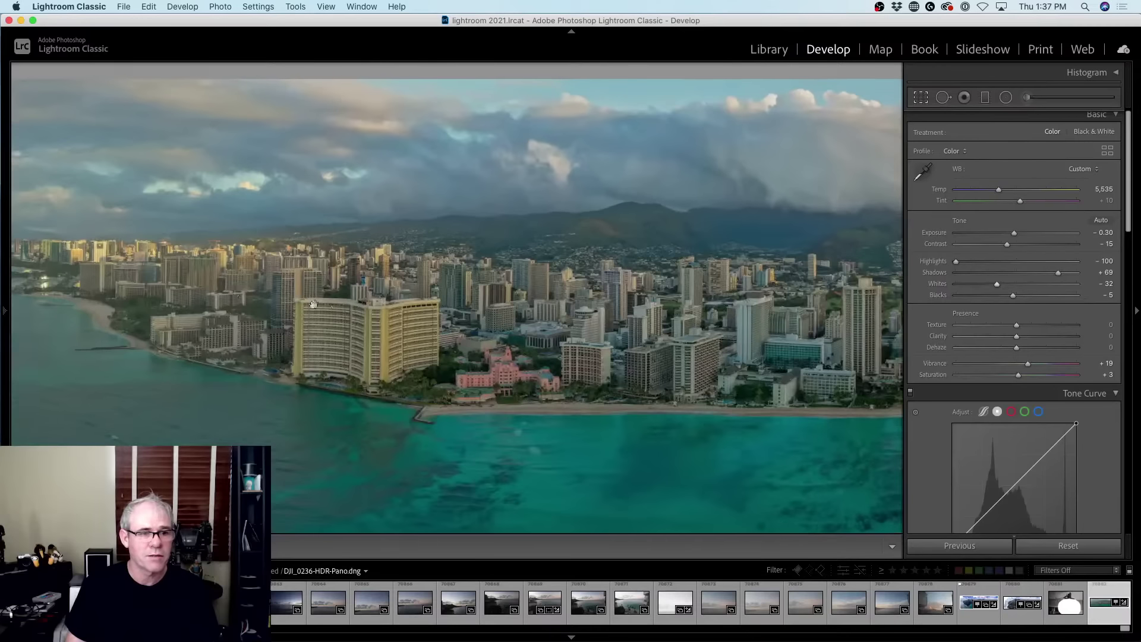
{"action": "mouse_move", "coordinate": [328, 327]}
{"action": "left_mouse_down"}
{"action": "mouse_move", "coordinate": [711, 336]}
{"action": "mouse_move", "coordinate": [344, 322]}
{"action": "left_mouse_up"}
{"action": "left_click", "coordinate": [716, 324]}
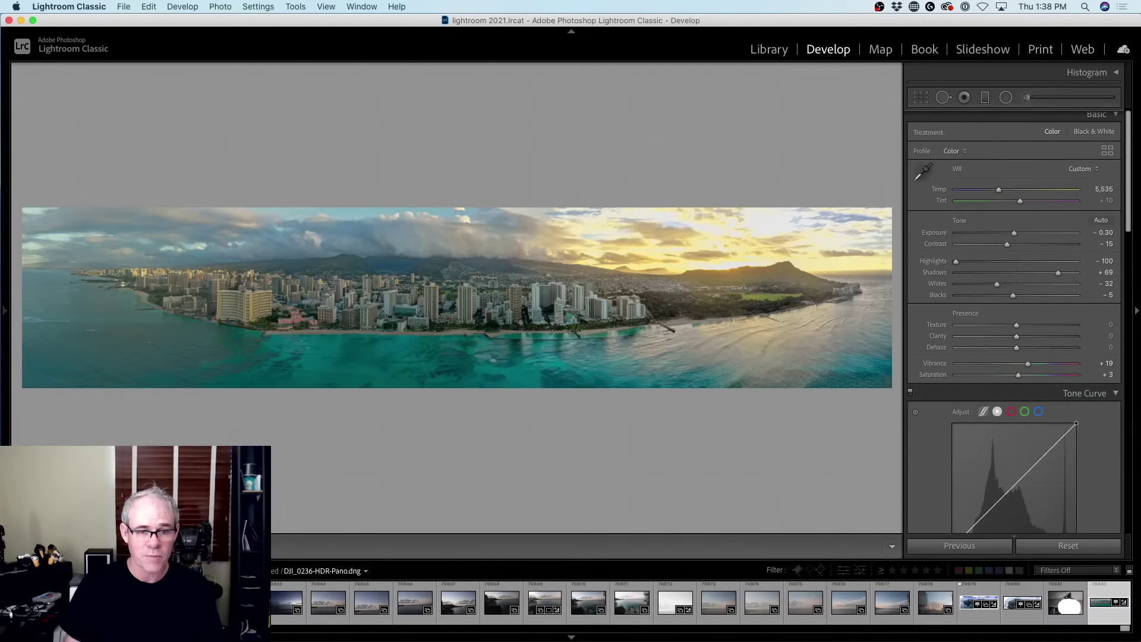
Step: Quit Lightroom Classic
{"action": "mouse_move", "coordinate": [309, 639]}
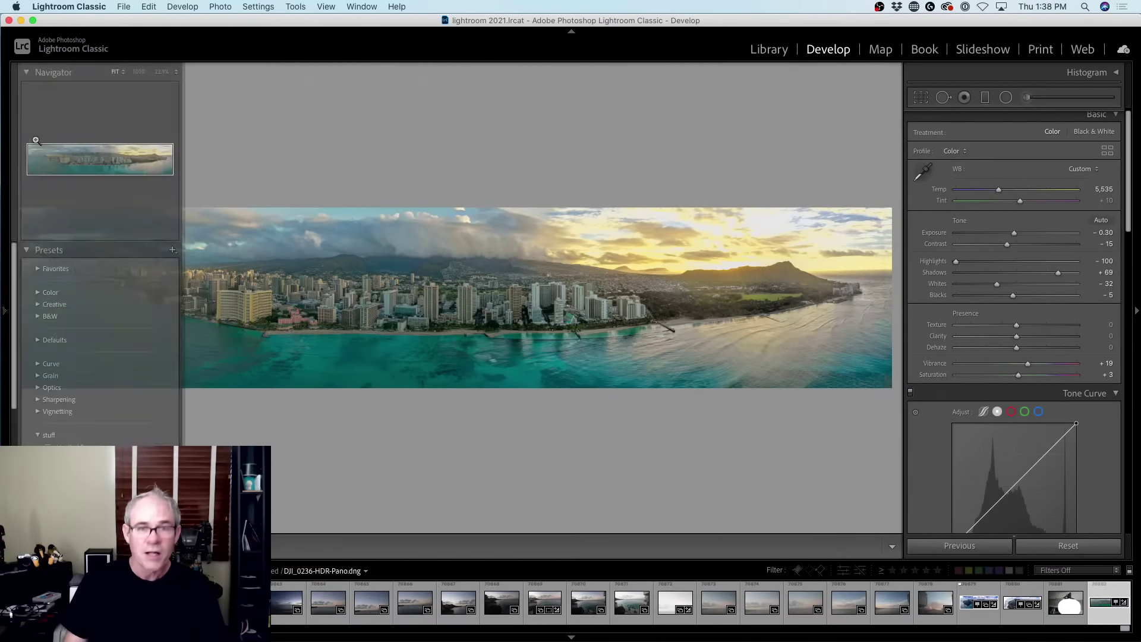
{"action": "left_click", "coordinate": [74, 6]}
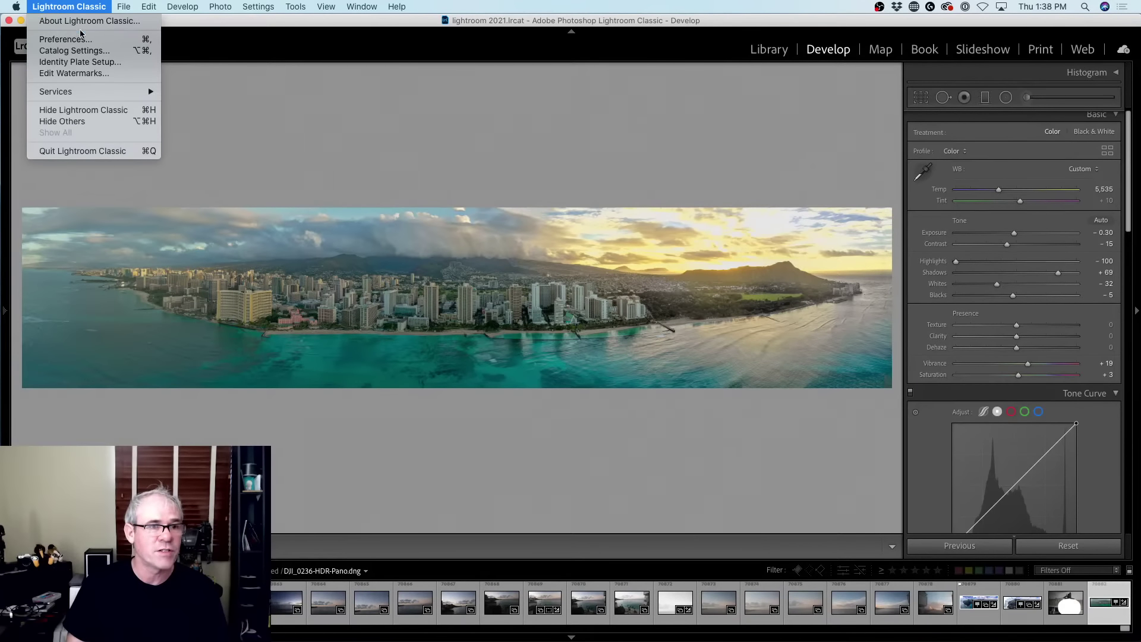
{"action": "left_click", "coordinate": [89, 152]}
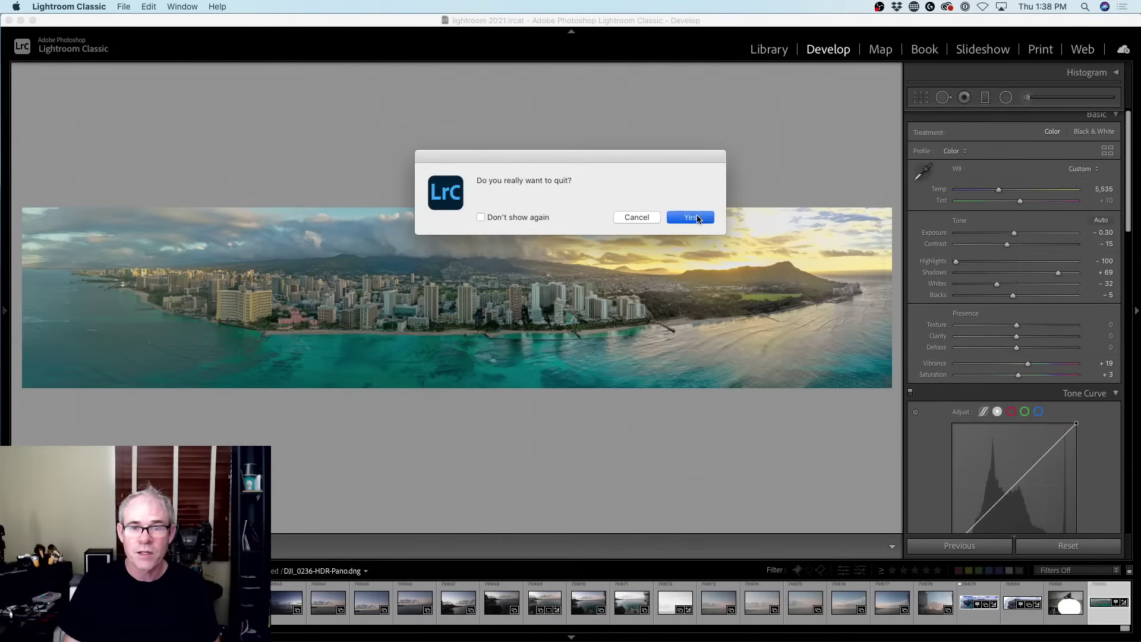
{"action": "left_click", "coordinate": [636, 217]}
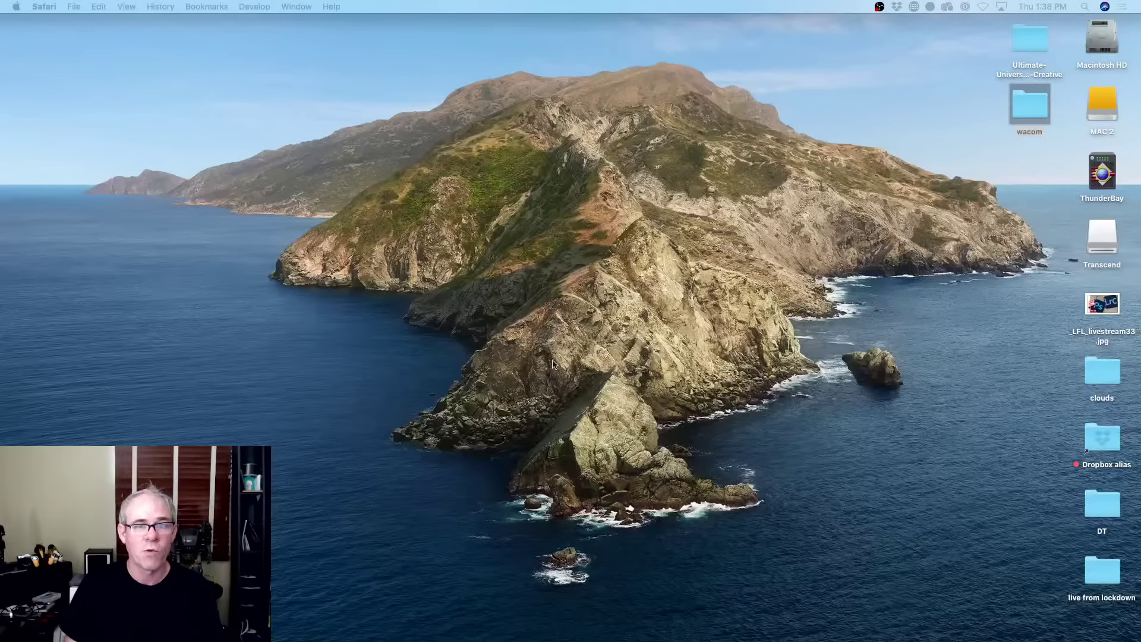
Step: Switch to Photoshop, leave its home screen and create a new blank document with a white background
{"action": "mouse_move", "coordinate": [287, 640]}
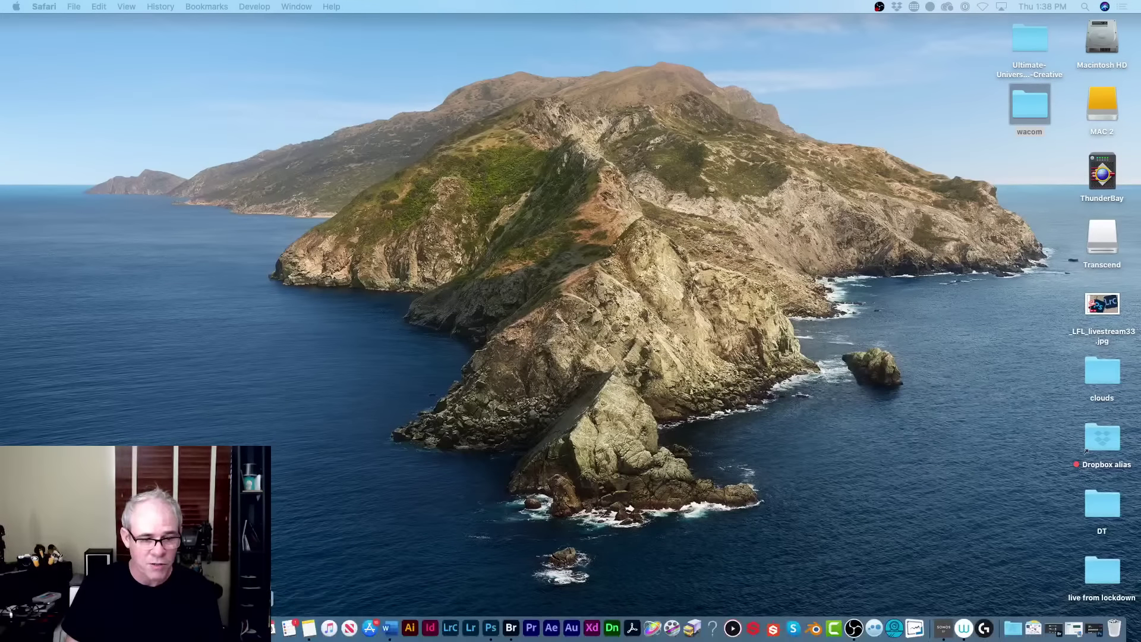
{"action": "left_click", "coordinate": [490, 630]}
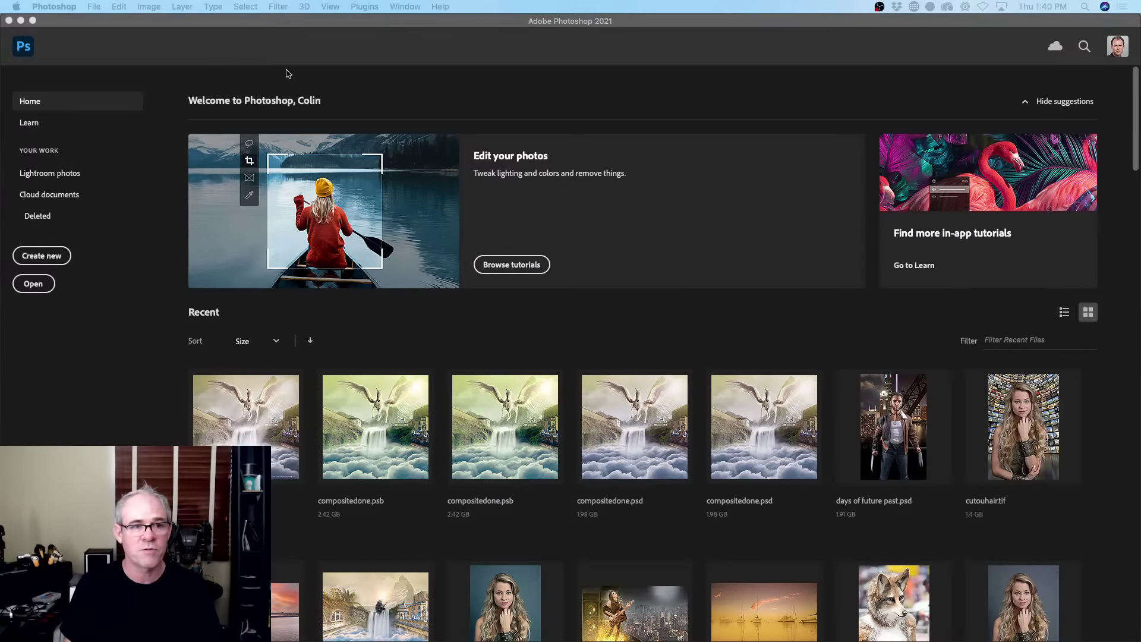
{"action": "left_click", "coordinate": [21, 48]}
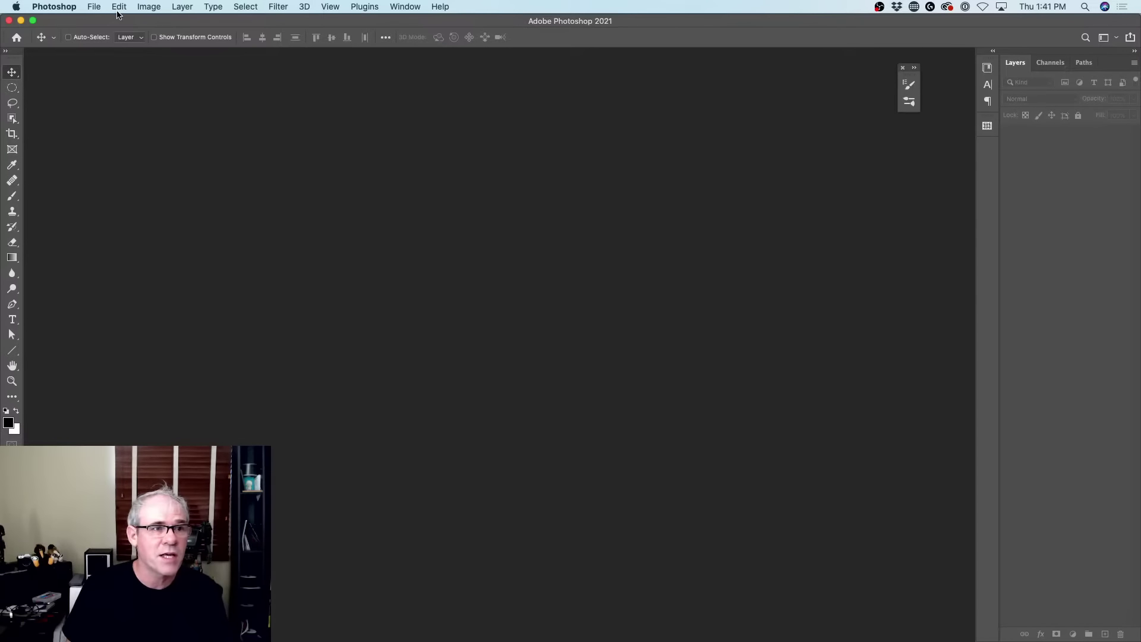
{"action": "left_click", "coordinate": [90, 6]}
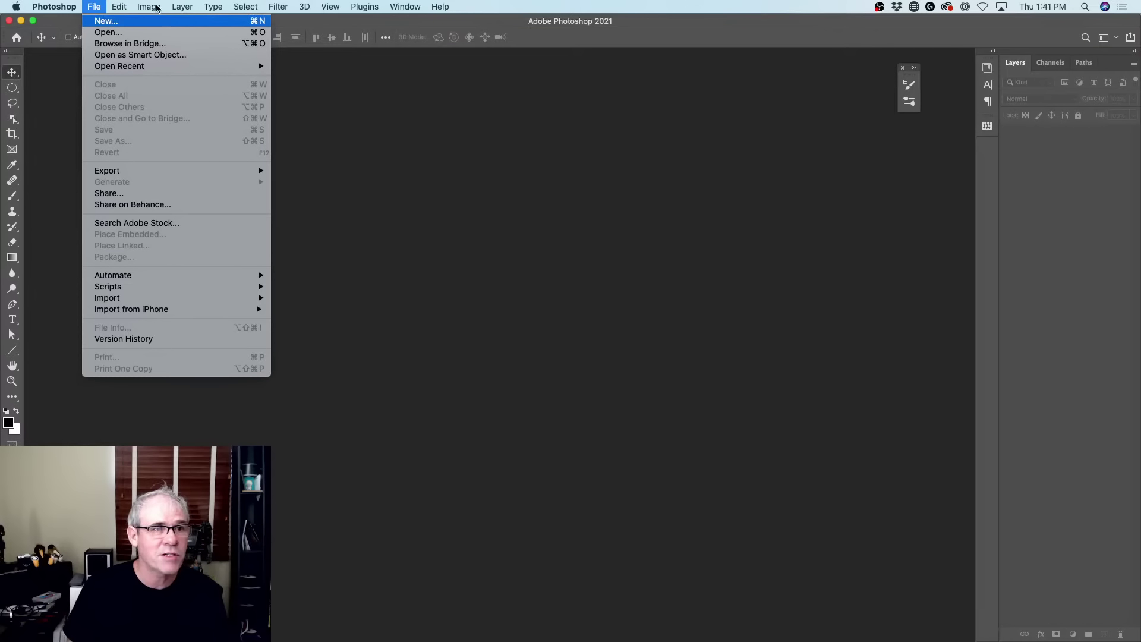
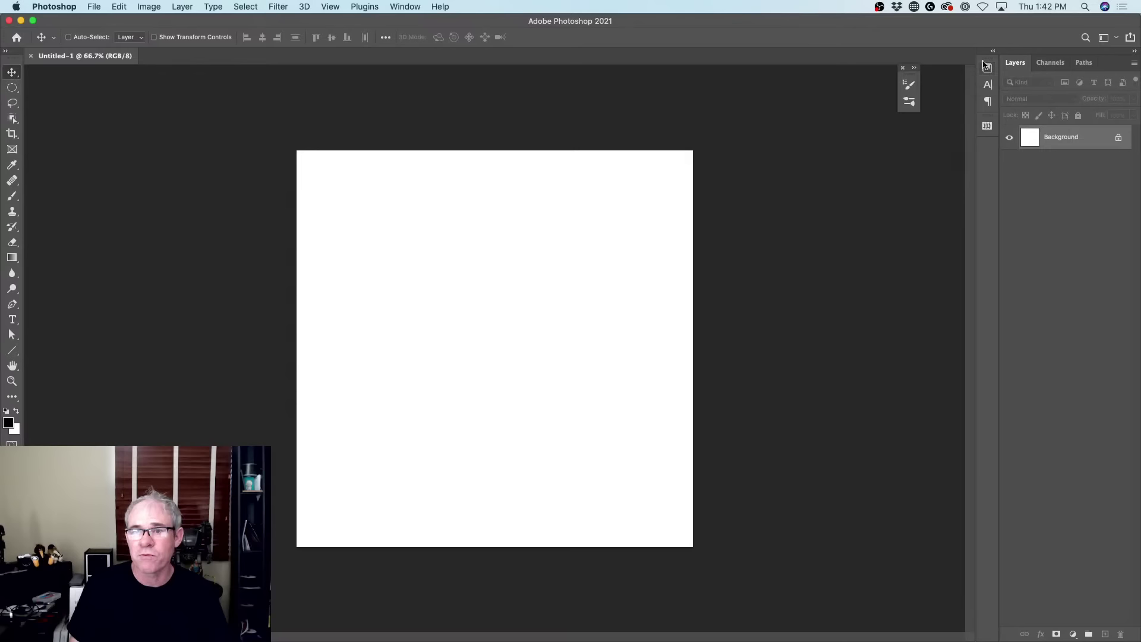
Step: Fill the document with the first Wood pattern from the 2019 Patterns group as a pattern fill layer
{"action": "left_click", "coordinate": [988, 126]}
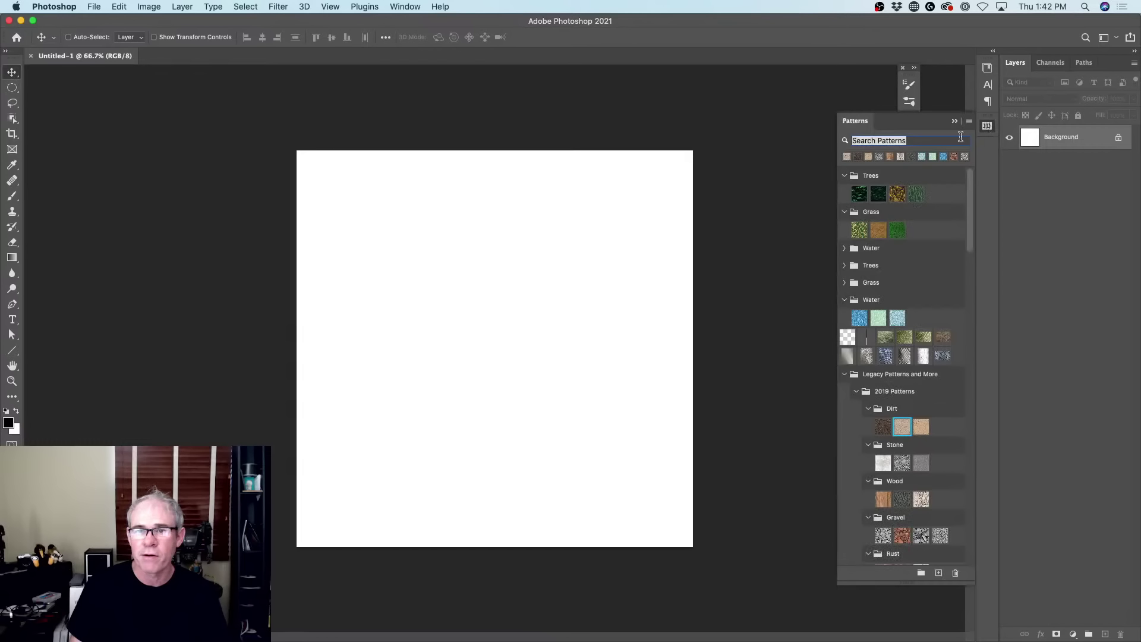
{"action": "left_click", "coordinate": [404, 6]}
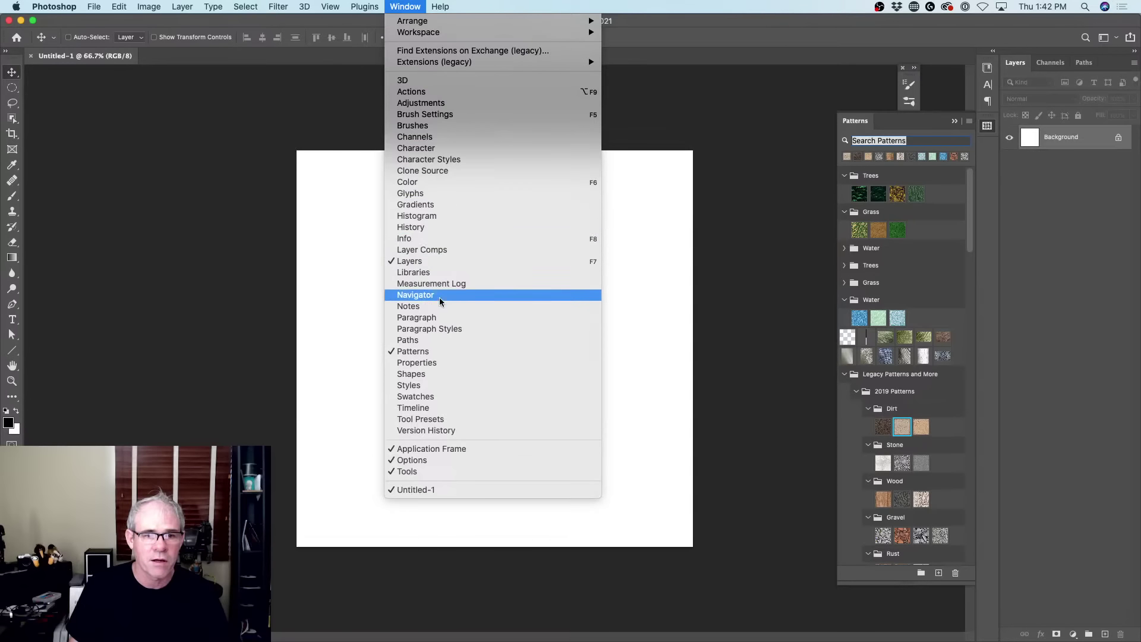
{"action": "left_click", "coordinate": [766, 186]}
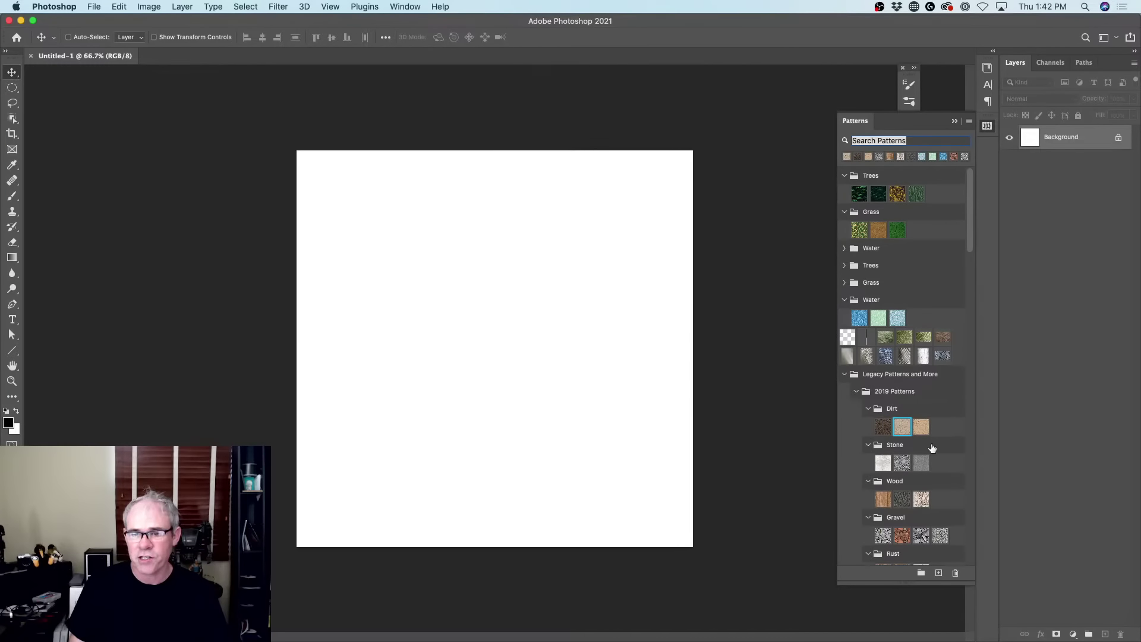
{"action": "left_click_drag", "start_coordinate": [880, 498], "coordinate": [478, 346]}
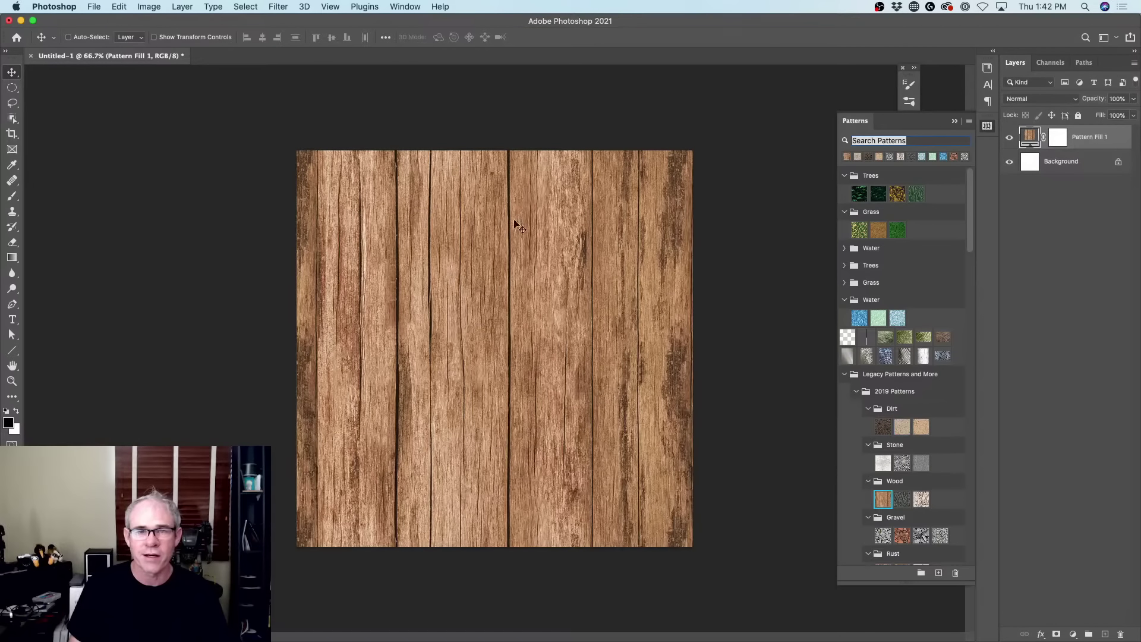
{"action": "left_click", "coordinate": [954, 123]}
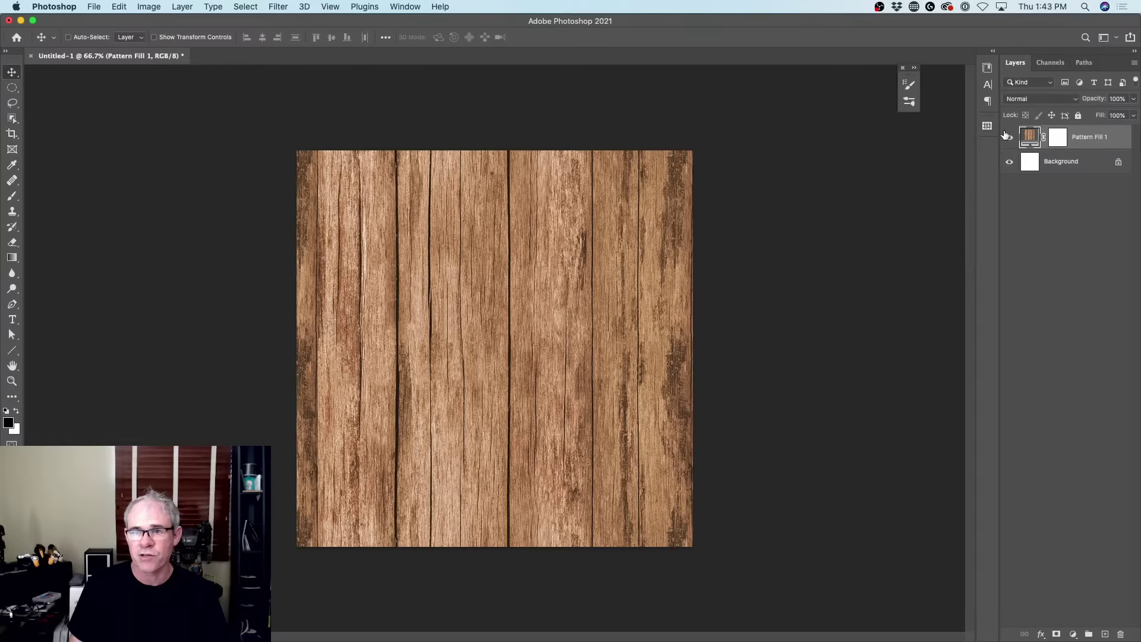
{"action": "double_click", "coordinate": [1029, 136]}
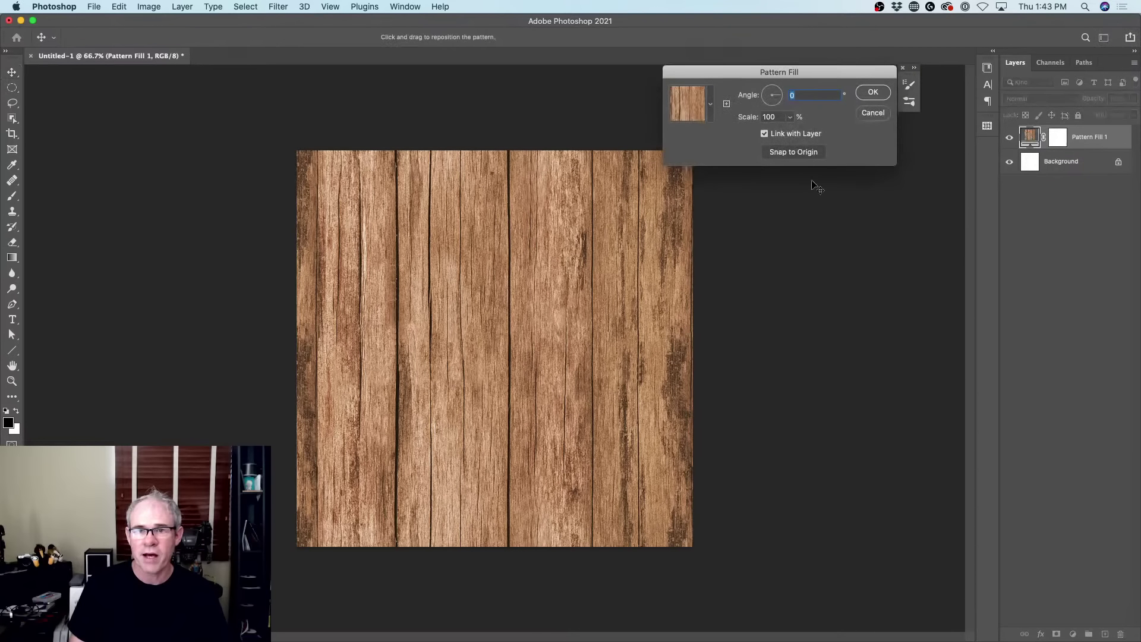
{"action": "left_click", "coordinate": [791, 118]}
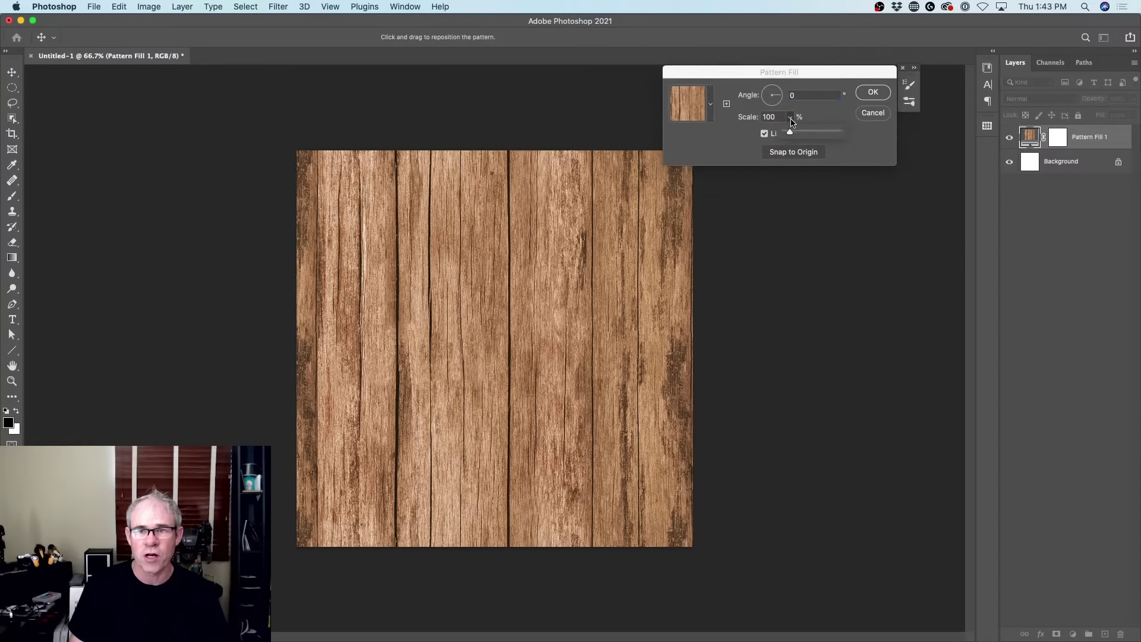
{"action": "left_click_drag", "start_coordinate": [791, 133], "coordinate": [786, 135]}
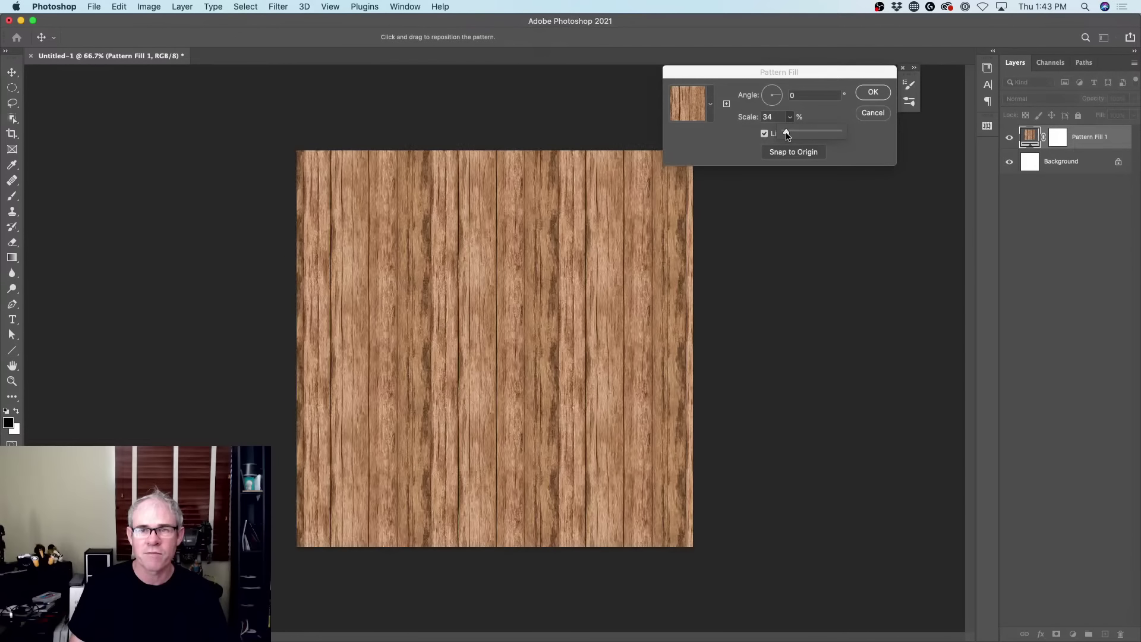
{"action": "left_click", "coordinate": [872, 113]}
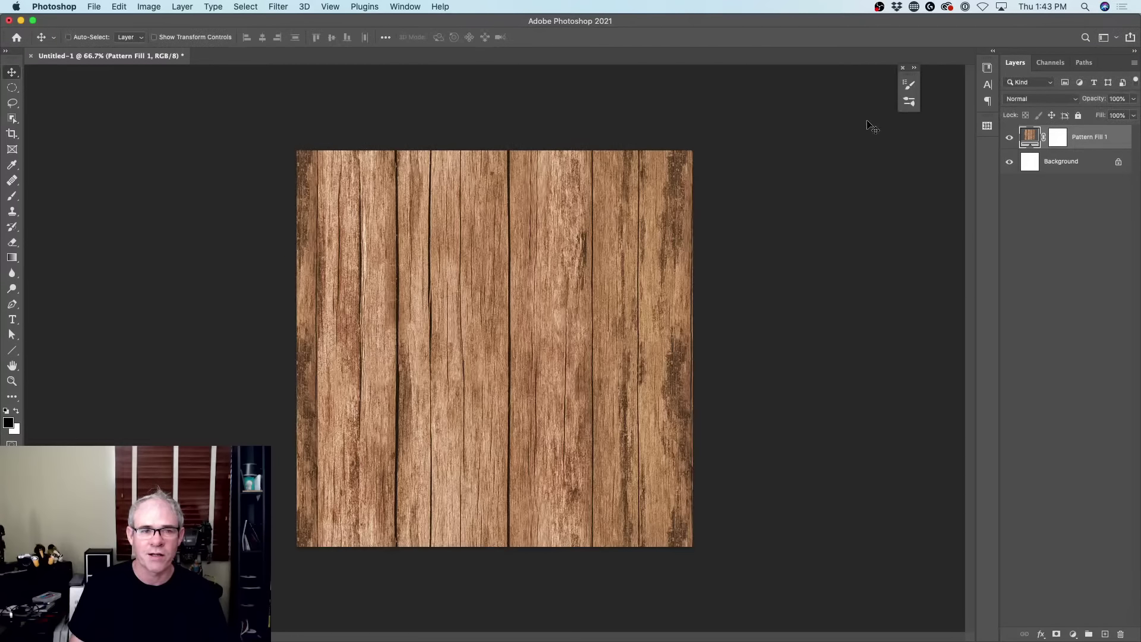
Step: Set the wood pattern fill's scale to 34%
{"action": "double_click", "coordinate": [1031, 137]}
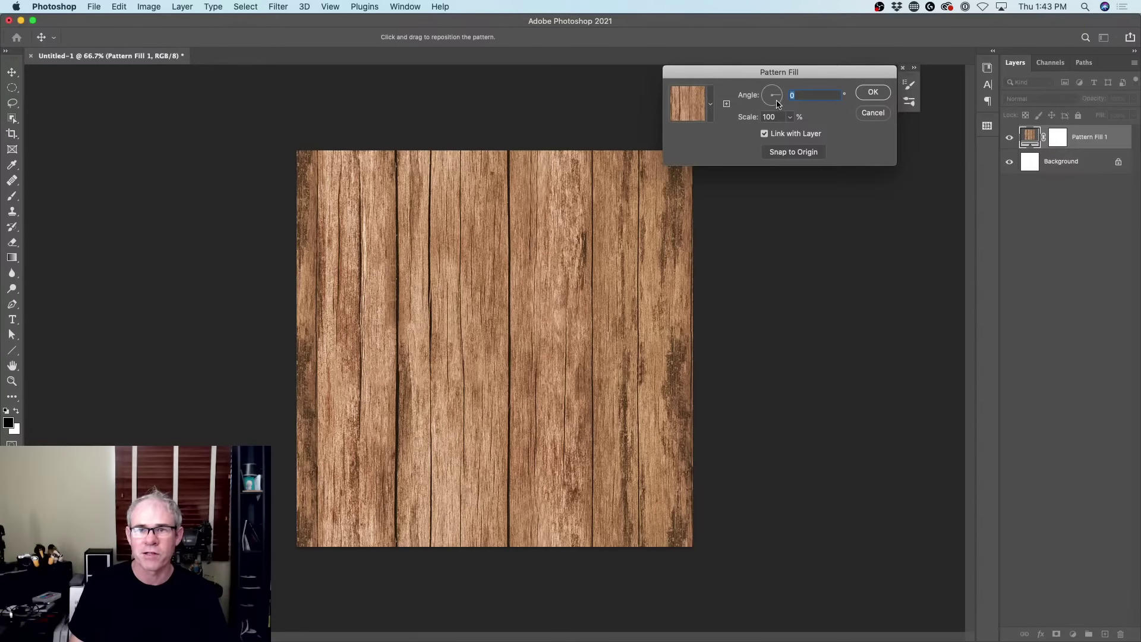
{"action": "left_click", "coordinate": [790, 117]}
{"action": "mouse_move", "coordinate": [790, 133]}
{"action": "left_mouse_down"}
{"action": "mouse_move", "coordinate": [809, 133]}
{"action": "mouse_move", "coordinate": [793, 133]}
{"action": "left_mouse_up"}
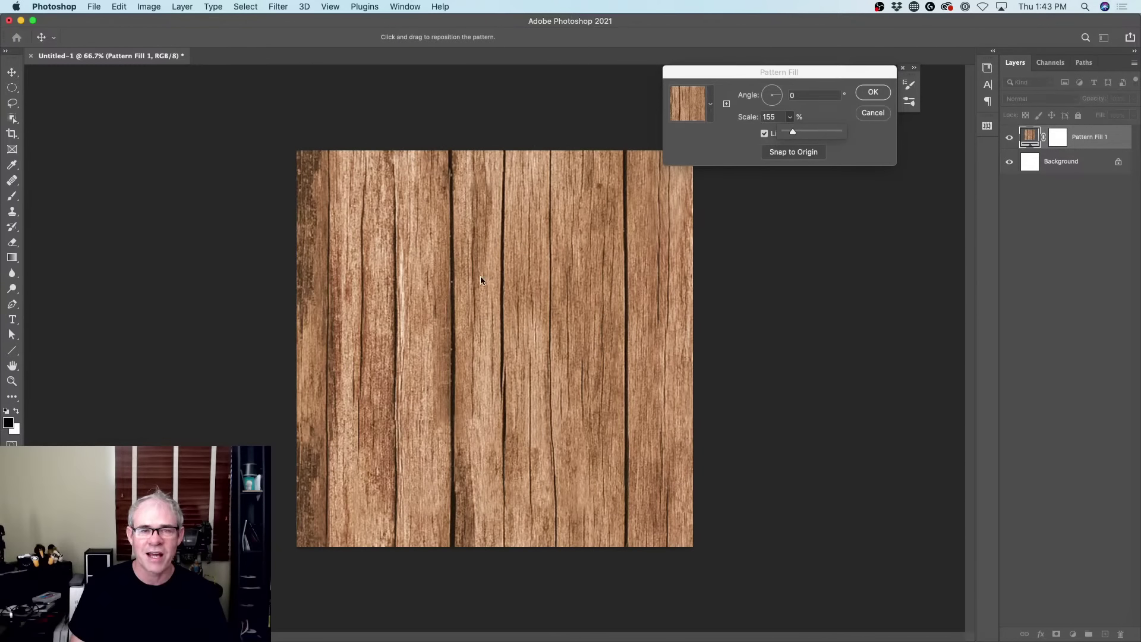
{"action": "left_click_drag", "start_coordinate": [793, 135], "coordinate": [786, 135]}
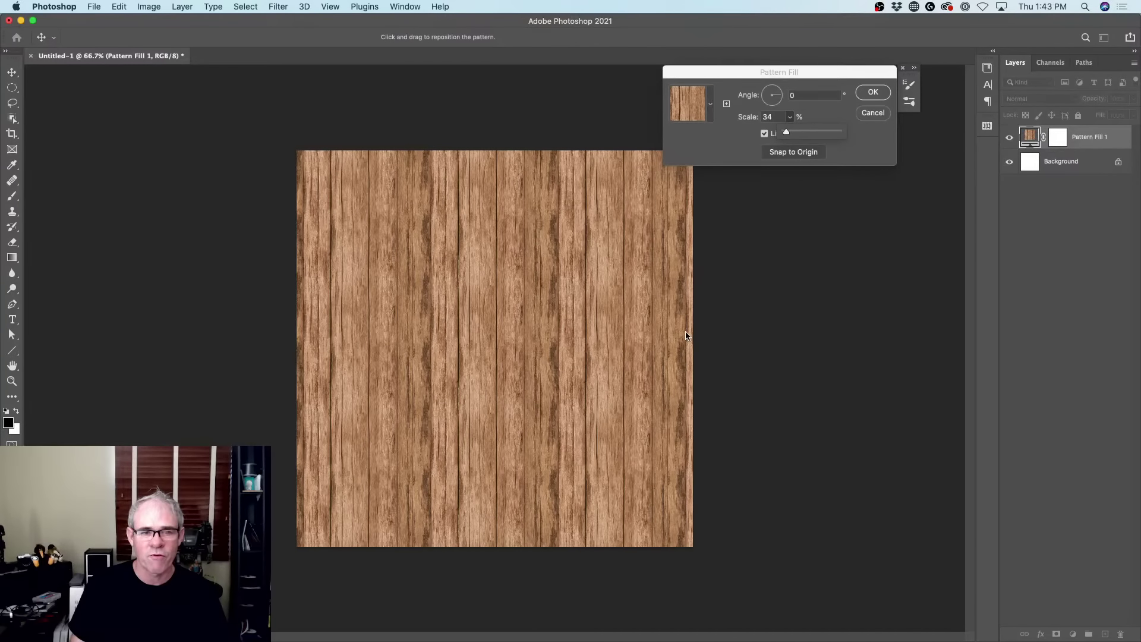
{"action": "left_click", "coordinate": [873, 93]}
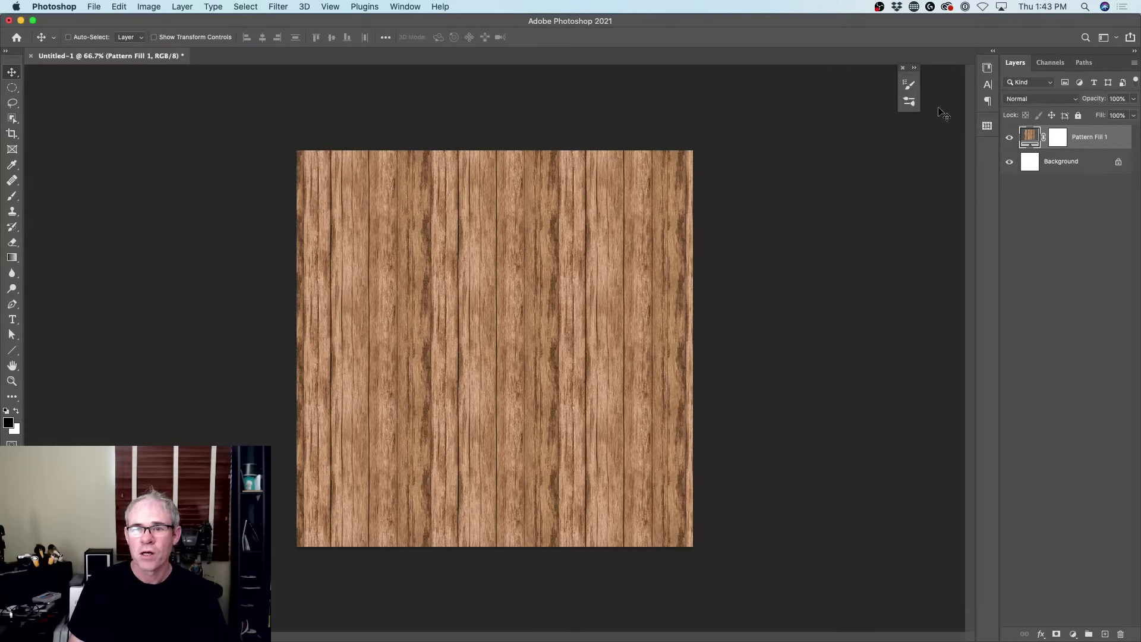
Step: Bring up the Libraries panel and detach it from the dock as a floating panel
{"action": "left_click", "coordinate": [987, 68]}
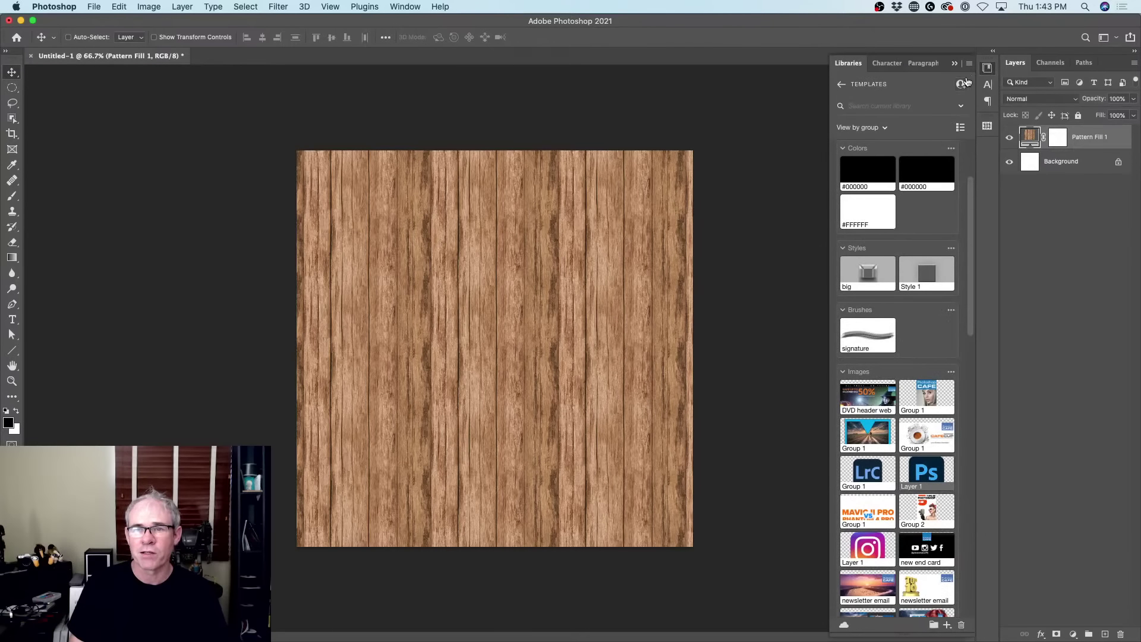
{"action": "left_click_drag", "start_coordinate": [851, 71], "coordinate": [758, 68]}
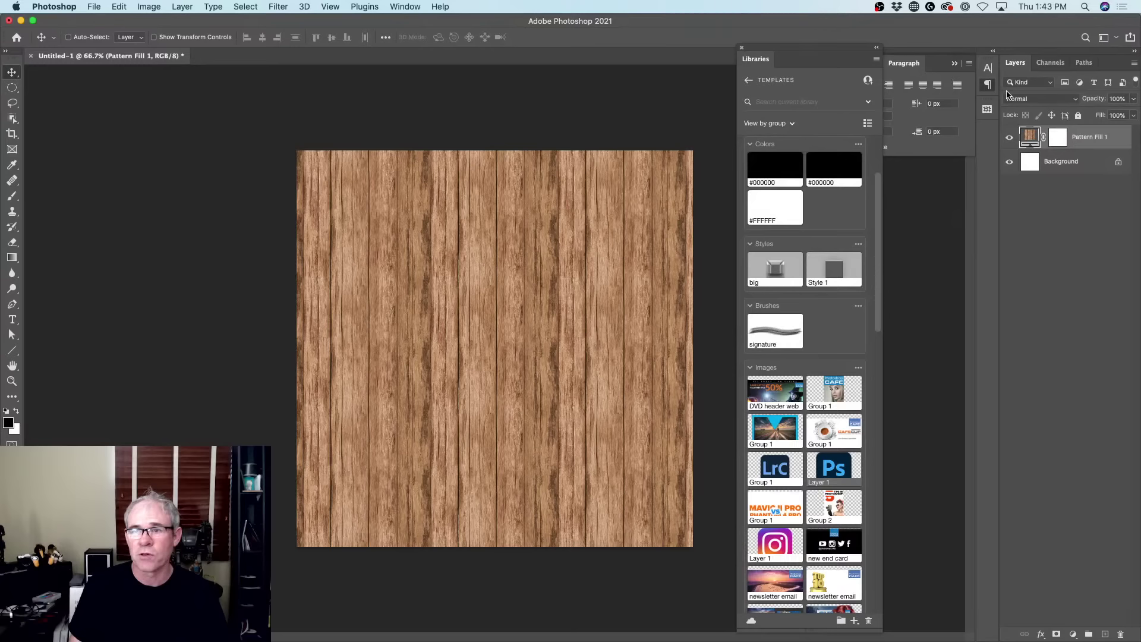
Step: Browse the pattern collection and replace the layer's wood fill with the white scratched pattern, then with the grey paper pattern
{"action": "left_click", "coordinate": [987, 109]}
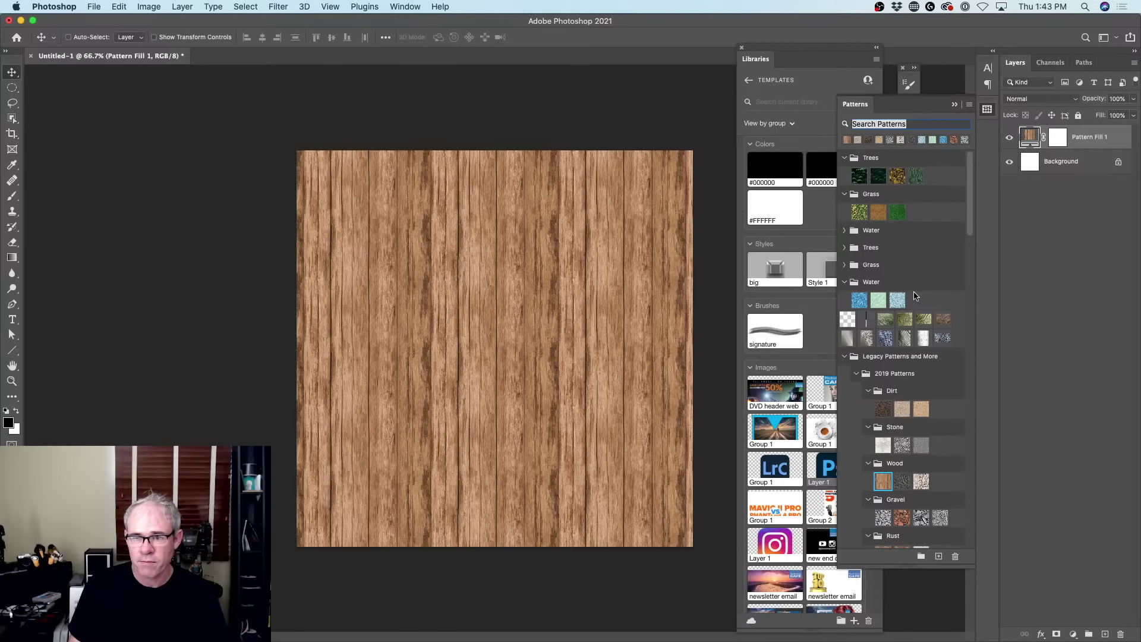
{"action": "scroll", "coordinate": [914, 296], "scroll_direction": "down", "scroll_amount": 1}
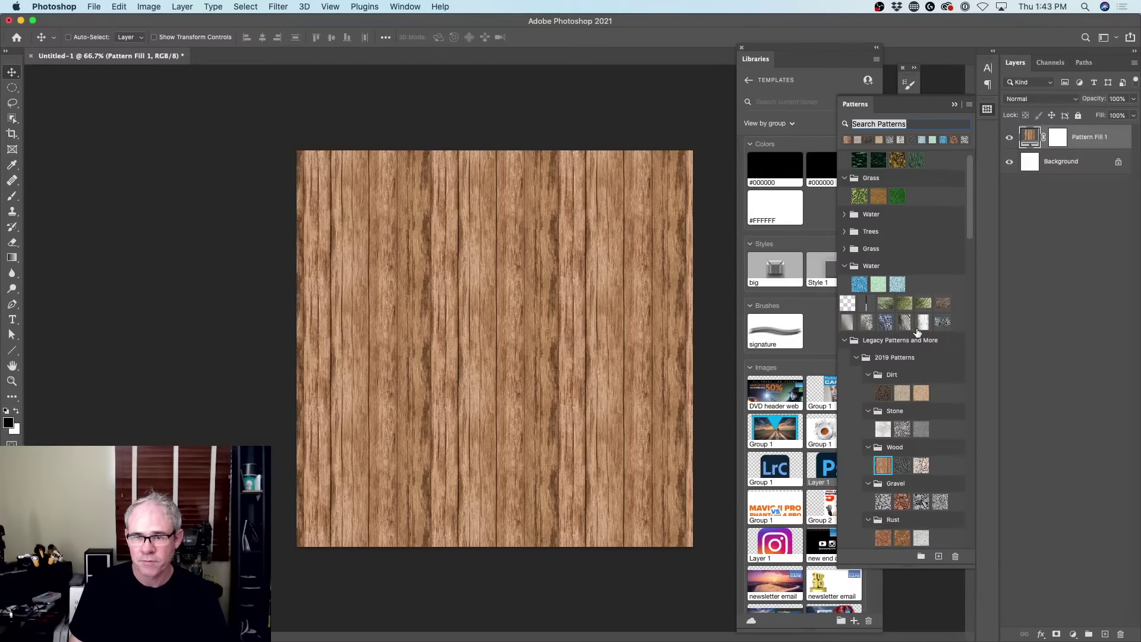
{"action": "scroll", "coordinate": [921, 333], "scroll_direction": "down", "scroll_amount": 10}
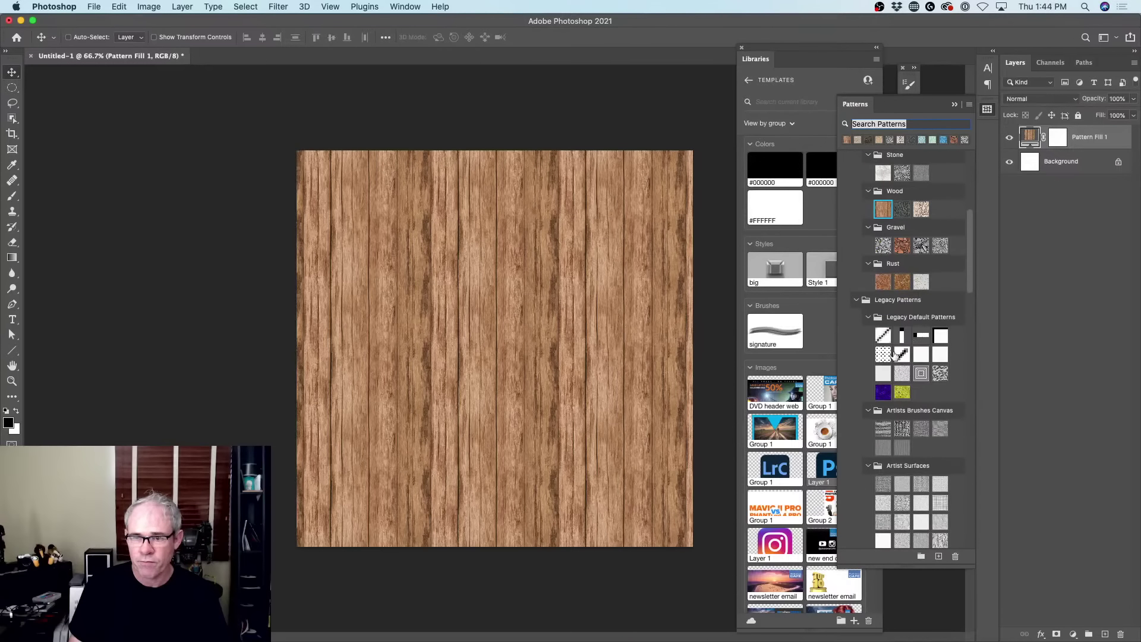
{"action": "scroll", "coordinate": [951, 418], "scroll_direction": "down", "scroll_amount": 15}
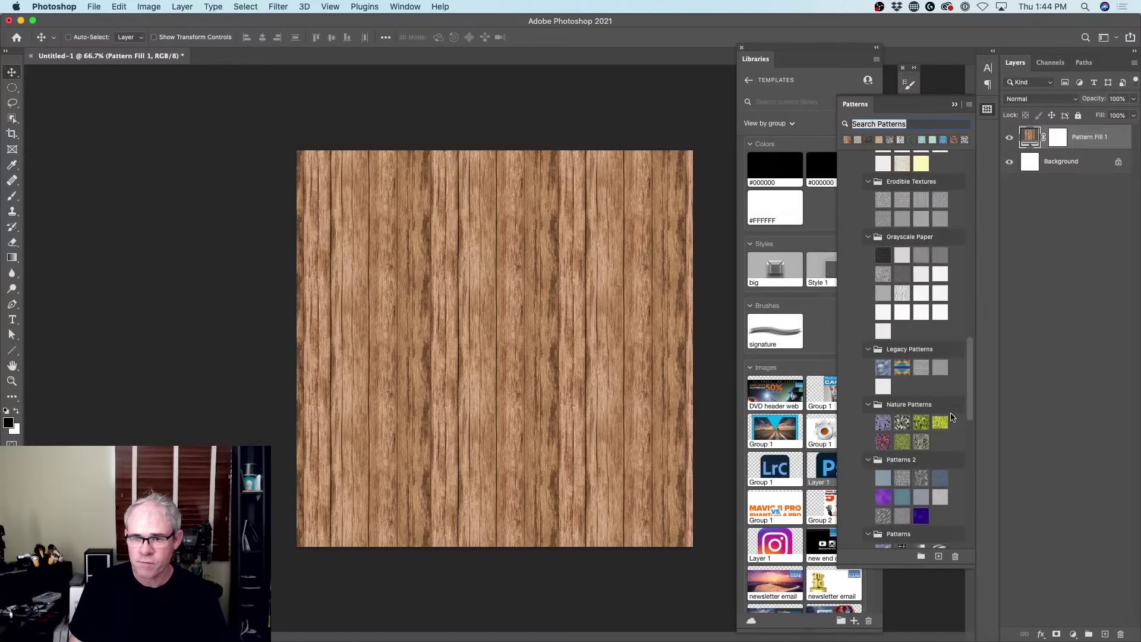
{"action": "scroll", "coordinate": [951, 417], "scroll_direction": "down", "scroll_amount": 10}
{"action": "left_click_drag", "start_coordinate": [970, 427], "coordinate": [967, 488]}
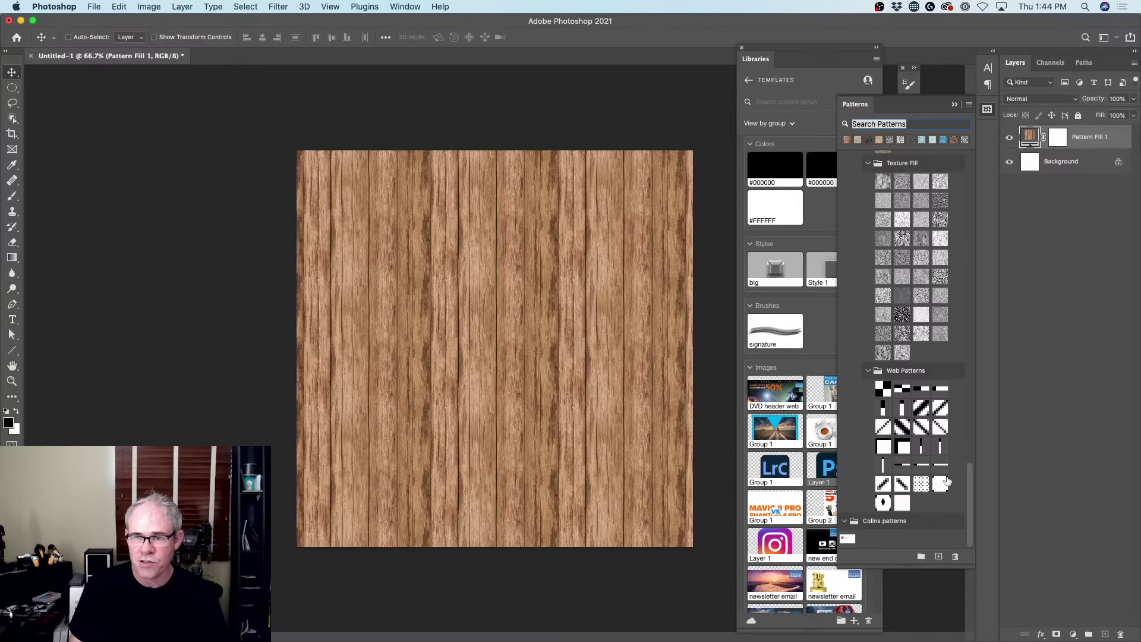
{"action": "left_click_drag", "start_coordinate": [969, 489], "coordinate": [963, 194]}
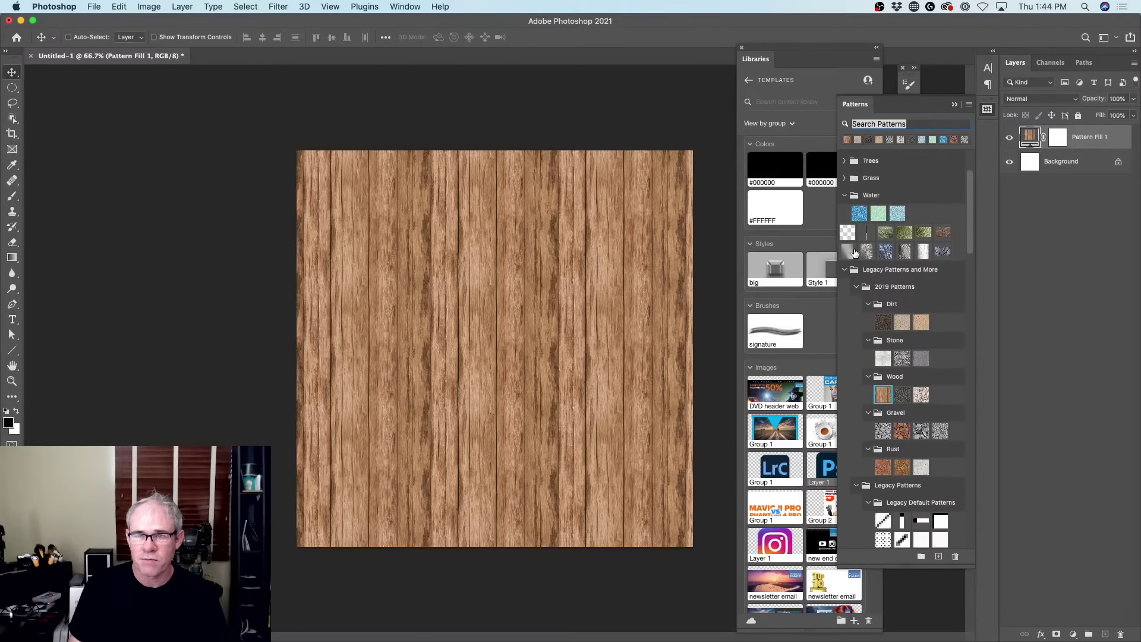
{"action": "left_click", "coordinate": [923, 252]}
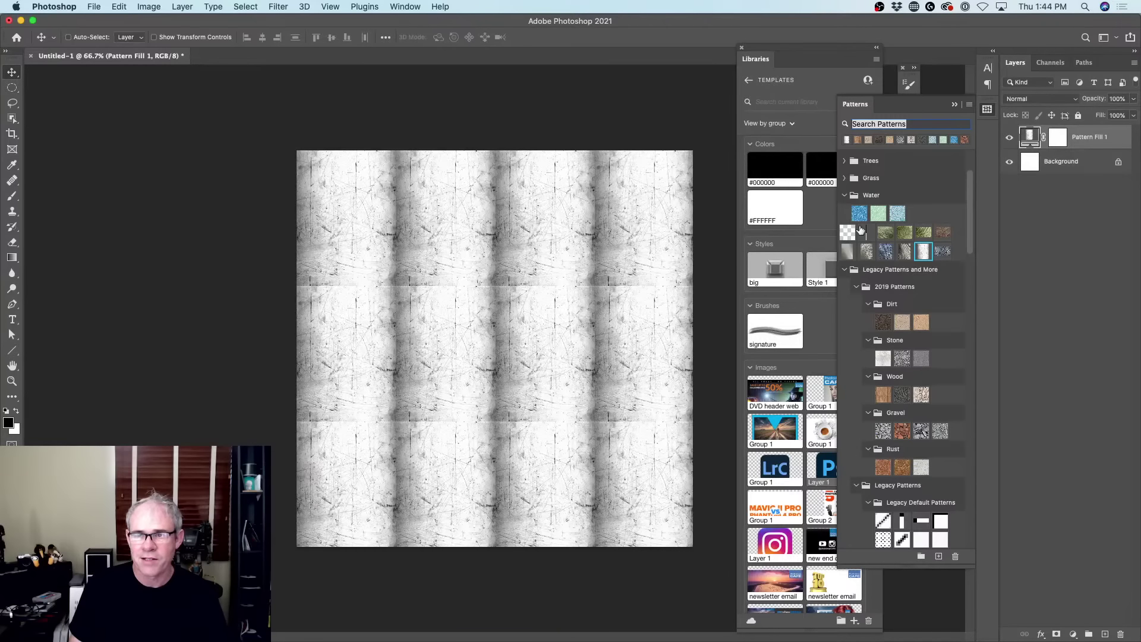
{"action": "left_click_drag", "start_coordinate": [845, 250], "coordinate": [638, 318]}
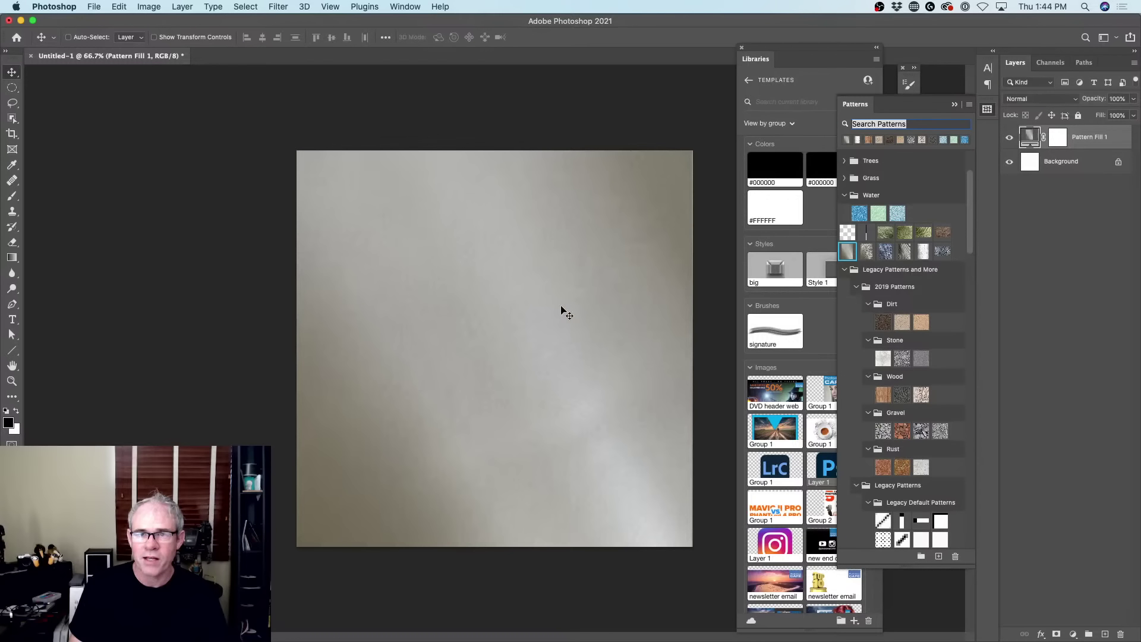
Step: Try scaling the paper pattern fill down to 1% and up to 89%
{"action": "double_click", "coordinate": [1029, 136]}
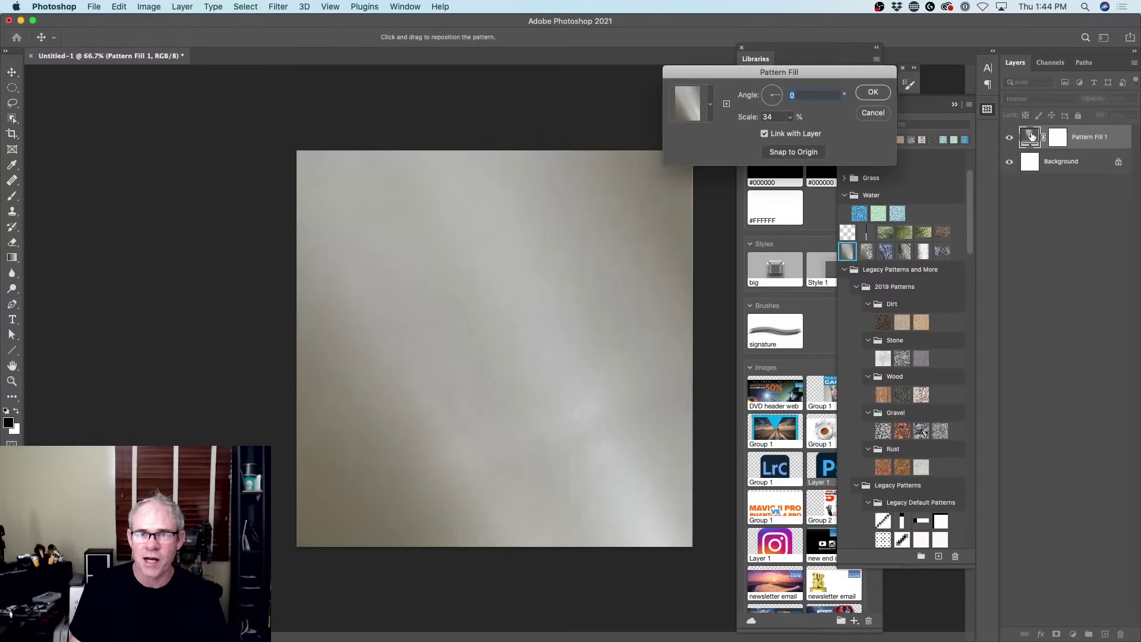
{"action": "left_click", "coordinate": [790, 118]}
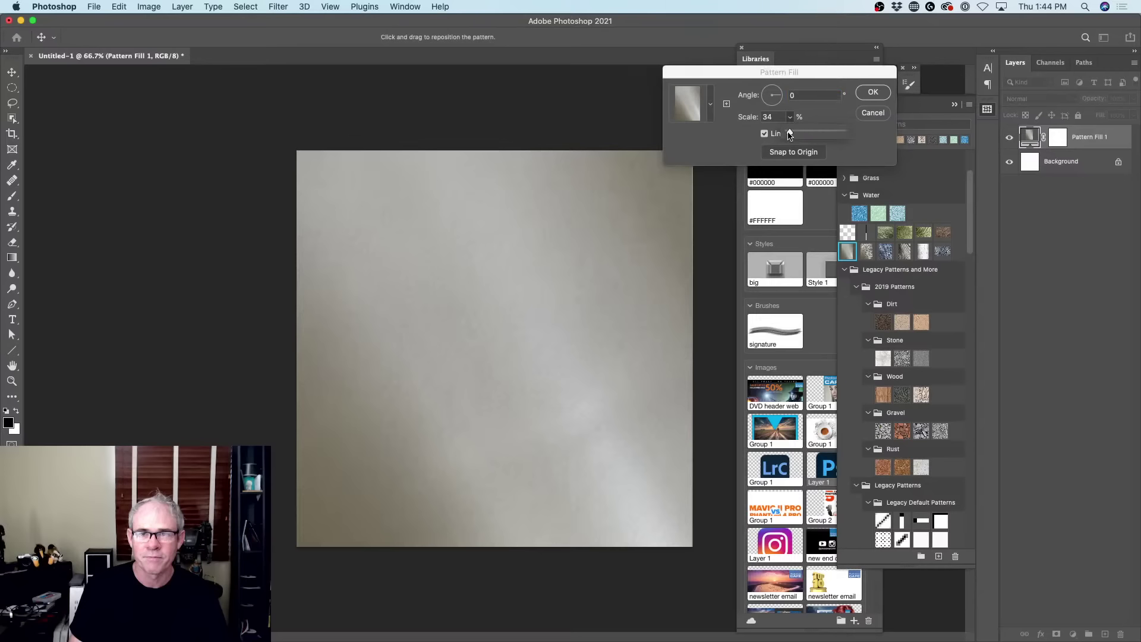
{"action": "mouse_move", "coordinate": [790, 134]}
{"action": "left_mouse_down"}
{"action": "mouse_move", "coordinate": [805, 133]}
{"action": "mouse_move", "coordinate": [794, 137]}
{"action": "left_mouse_up"}
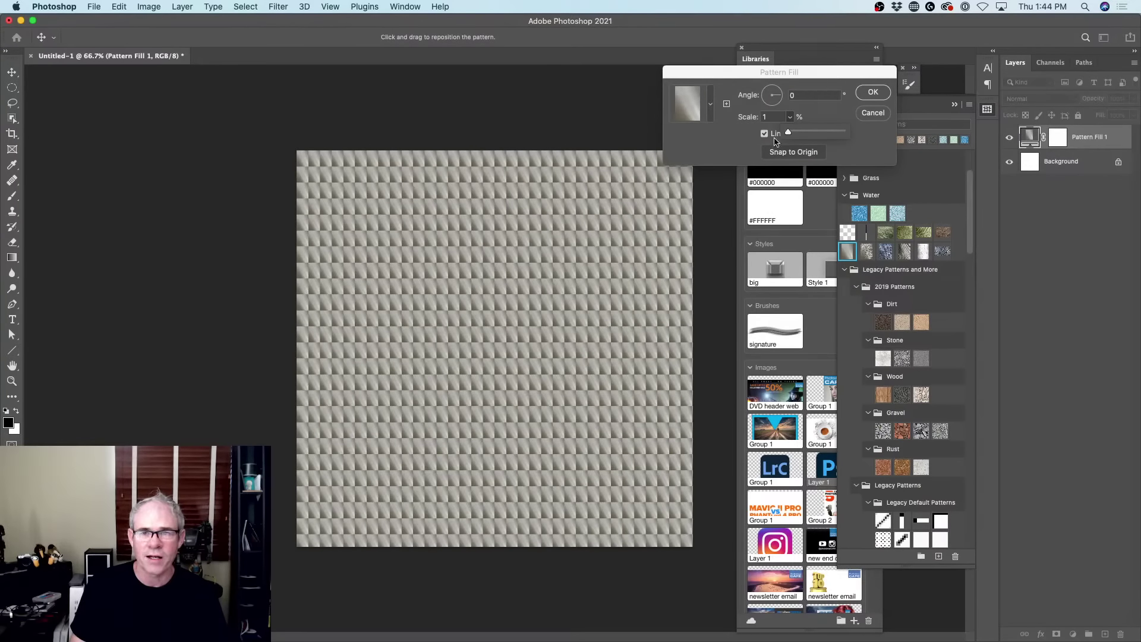
{"action": "left_click_drag", "start_coordinate": [792, 133], "coordinate": [794, 132]}
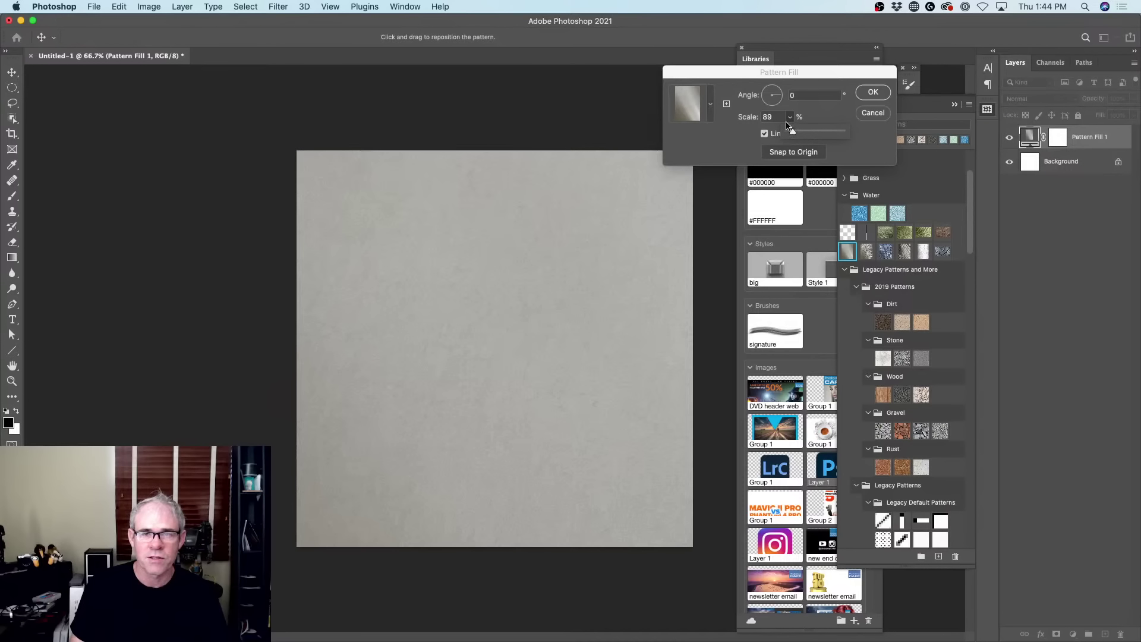
{"action": "left_click", "coordinate": [872, 92]}
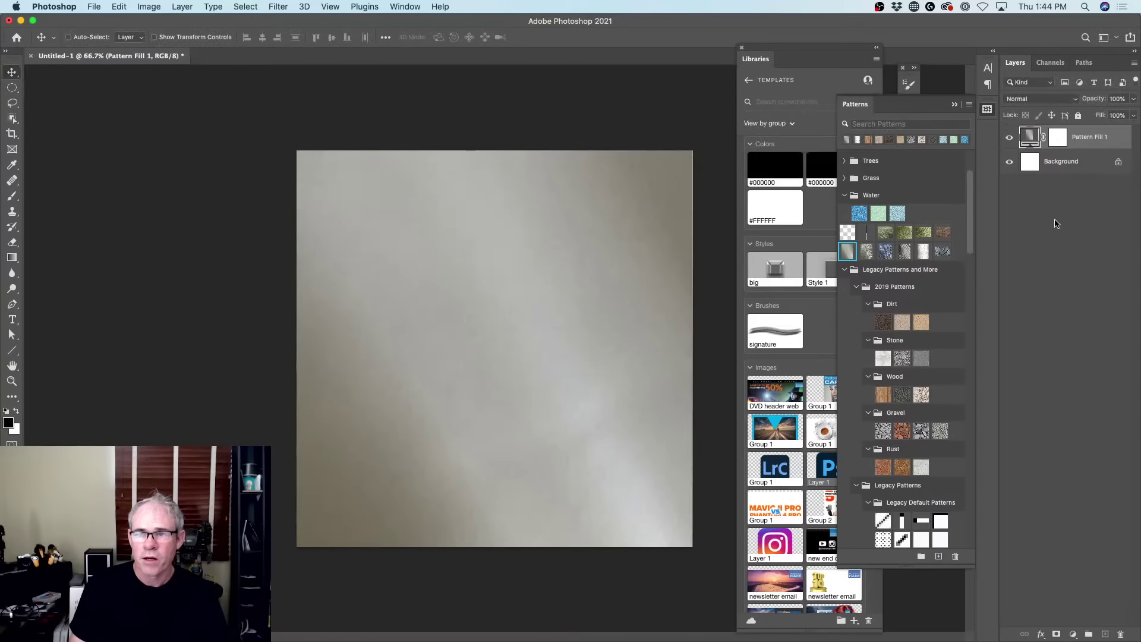
Step: Check the selected paper pattern's name, then try its fill at 1% scale and return it to 34%
{"action": "double_click", "coordinate": [847, 253]}
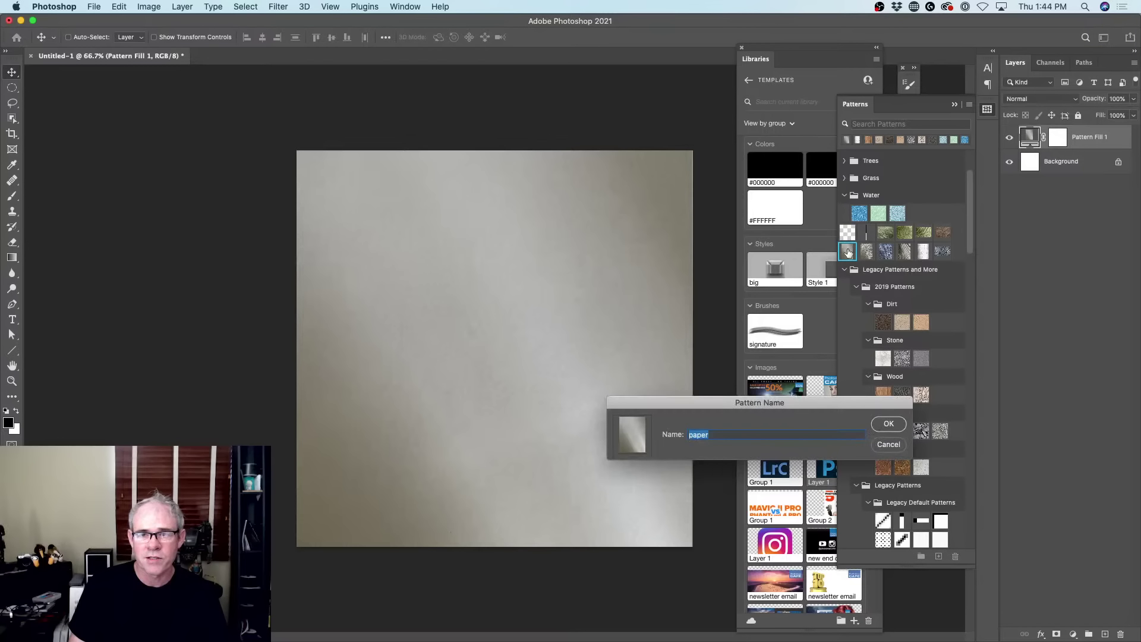
{"action": "left_click", "coordinate": [889, 445]}
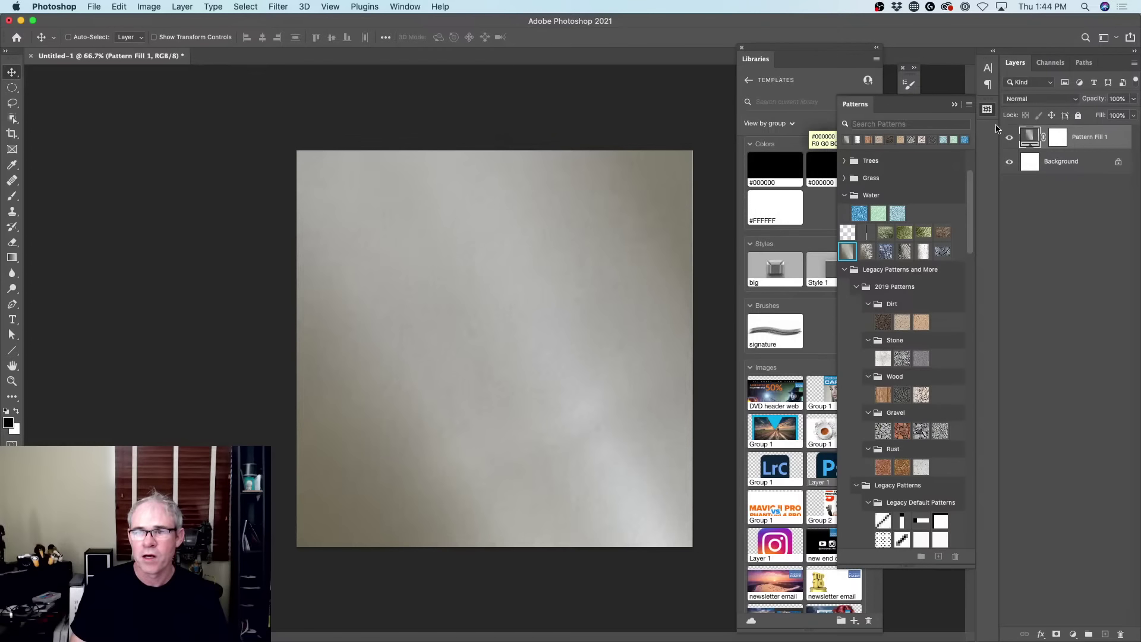
{"action": "double_click", "coordinate": [1028, 138]}
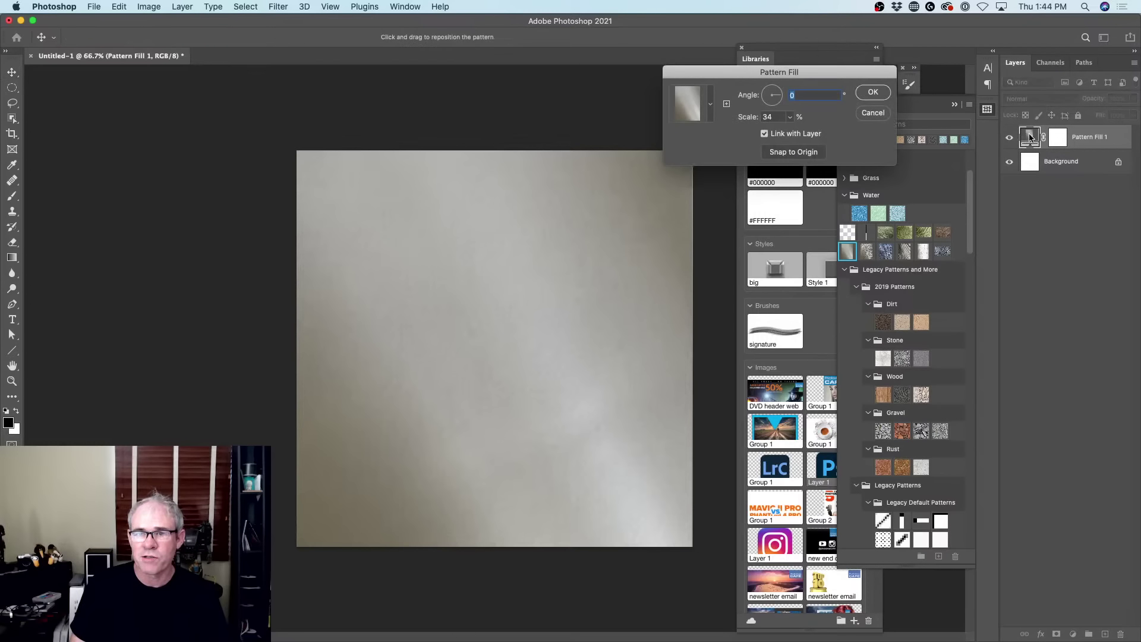
{"action": "left_click", "coordinate": [790, 118]}
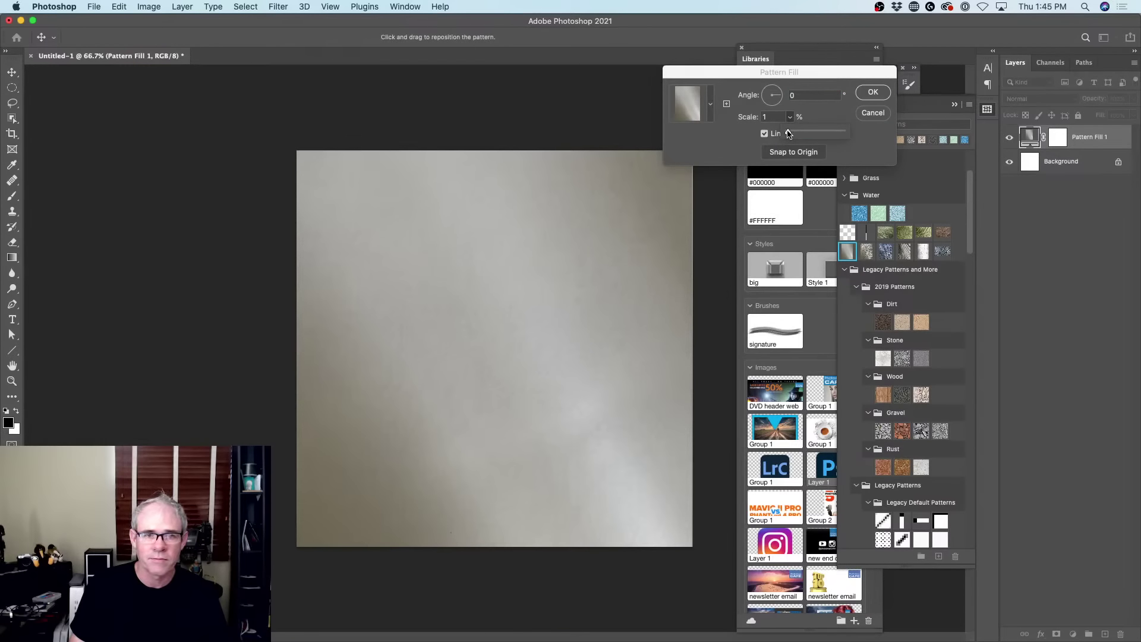
{"action": "left_click_drag", "start_coordinate": [787, 135], "coordinate": [790, 134]}
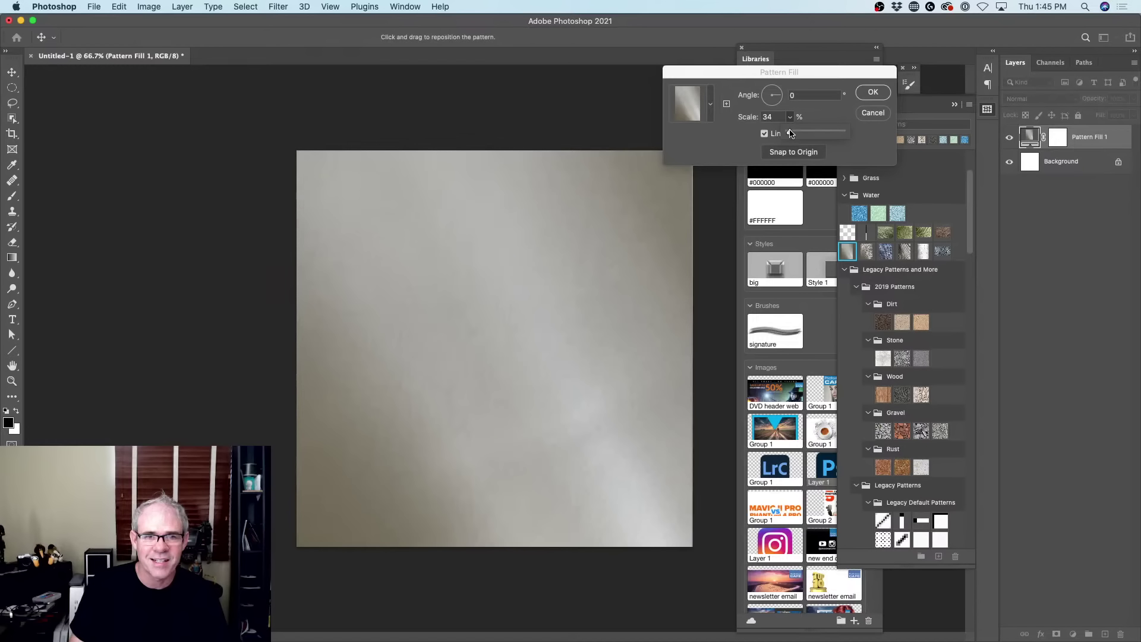
{"action": "left_click", "coordinate": [871, 93]}
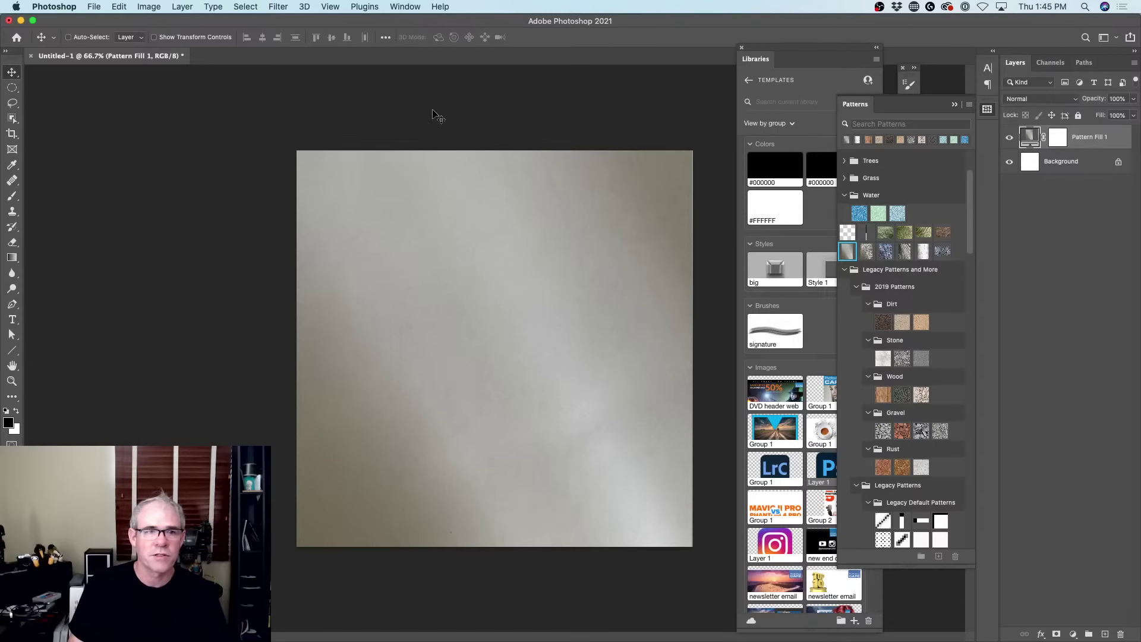
Step: Turn on Pattern Preview for the document and accept the smart object notice
{"action": "left_click", "coordinate": [330, 6]}
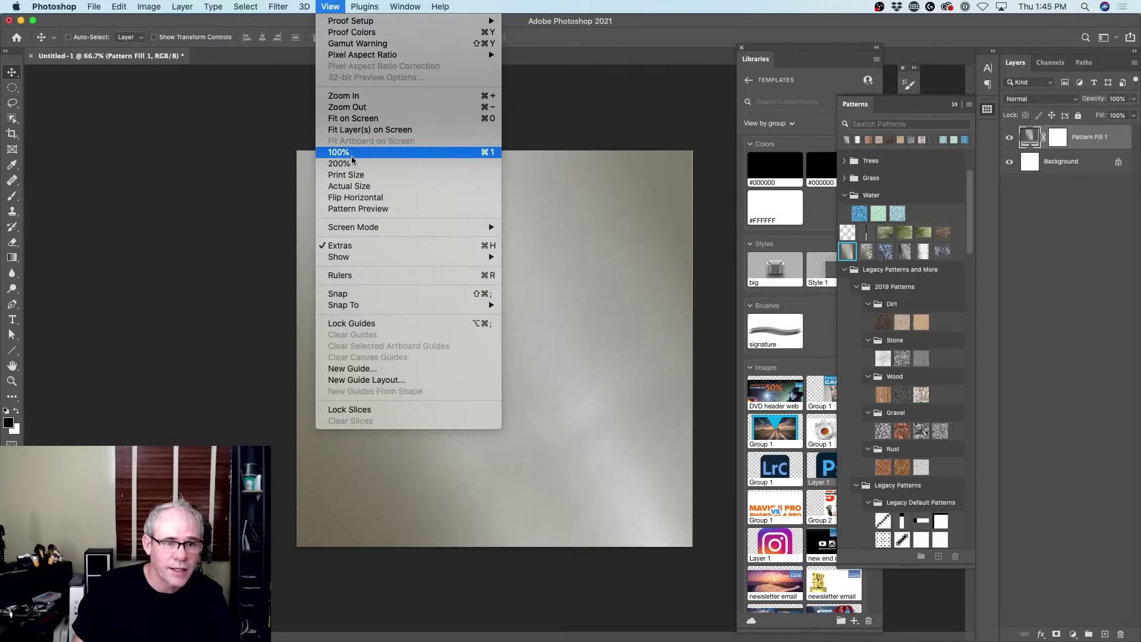
{"action": "left_click", "coordinate": [354, 208]}
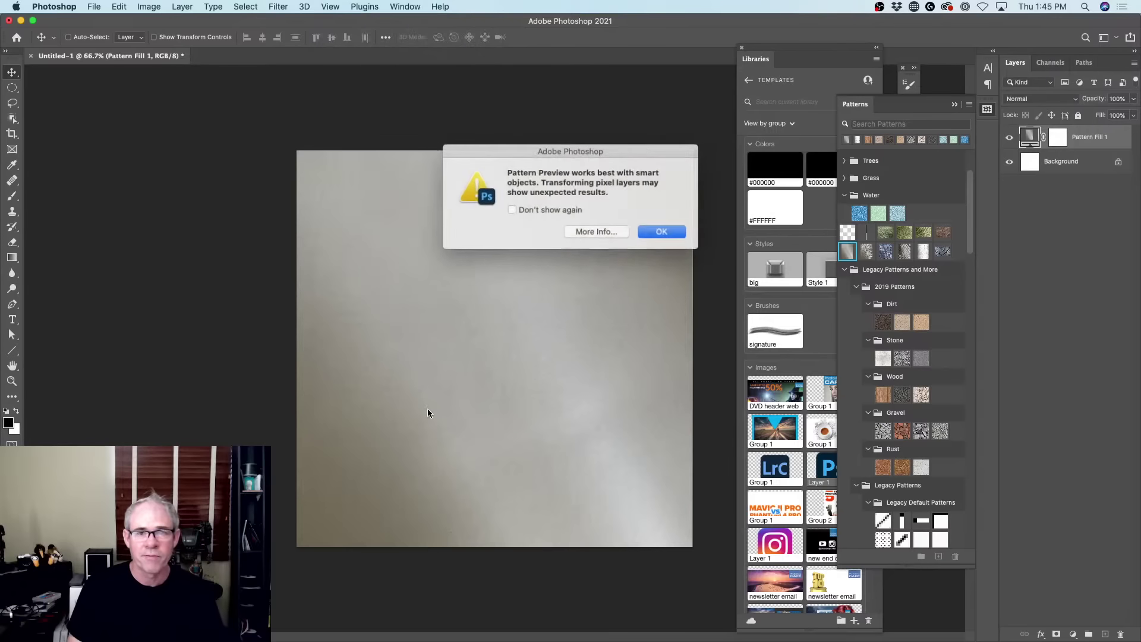
{"action": "left_click", "coordinate": [672, 231]}
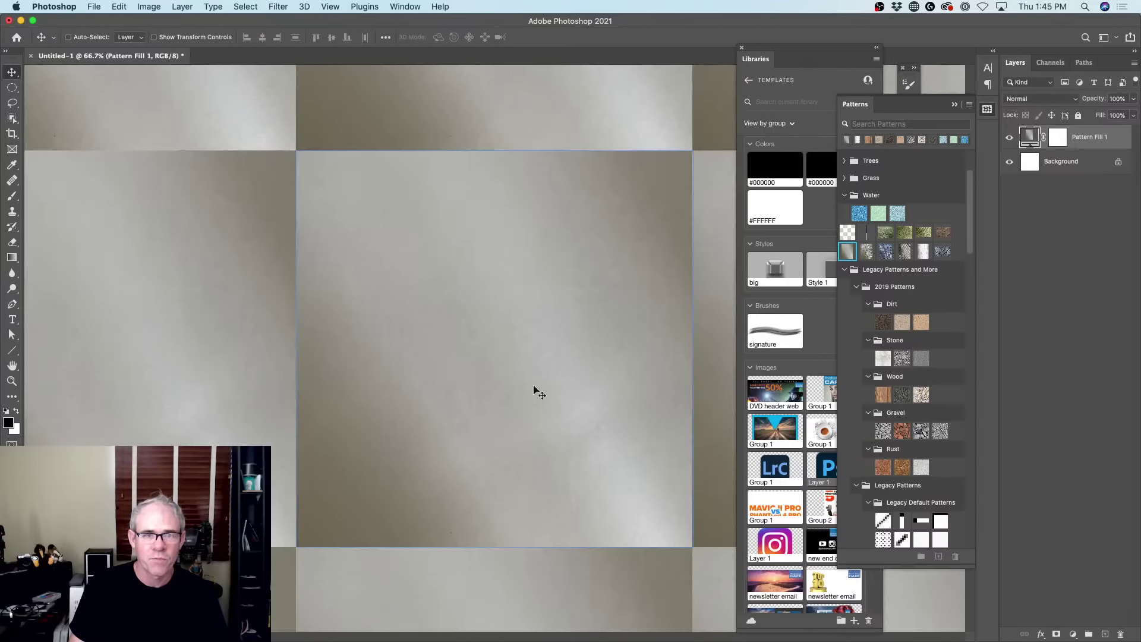
Step: Examine how the paper pattern repeats beyond the canvas edges at several magnifications
{"action": "key", "text": "super+minus"}
{"action": "key", "text": "super+minus"}
{"action": "key", "text": "super+minus"}
{"action": "key", "text": "super+minus"}
{"action": "key", "text": "super+minus"}
{"action": "key", "text": "super+minus"}
{"action": "key", "text": "super+minus"}
{"action": "key", "text": "super+minus"}
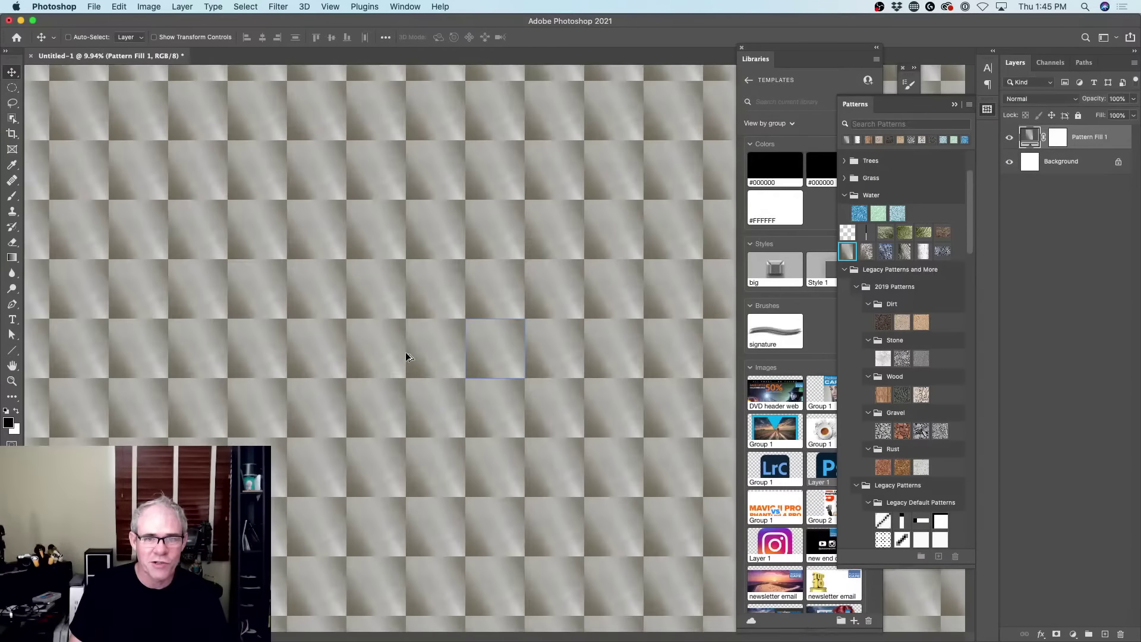
{"action": "key", "text": "super+plus"}
{"action": "key", "text": "super+plus"}
{"action": "key", "text": "super+plus"}
{"action": "key", "text": "super+plus"}
{"action": "key", "text": "super+plus"}
{"action": "key", "text": "super+plus"}
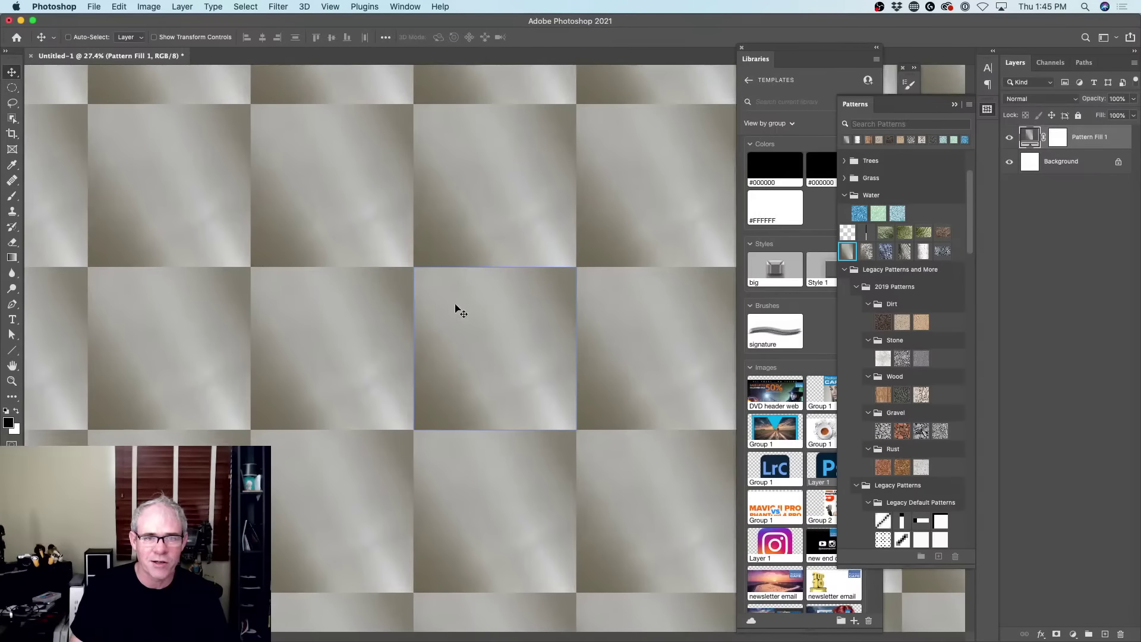
{"action": "key", "text": "super+minus"}
{"action": "key", "text": "super+minus"}
{"action": "key", "text": "super+minus"}
{"action": "key", "text": "super+minus"}
{"action": "key", "text": "super+minus"}
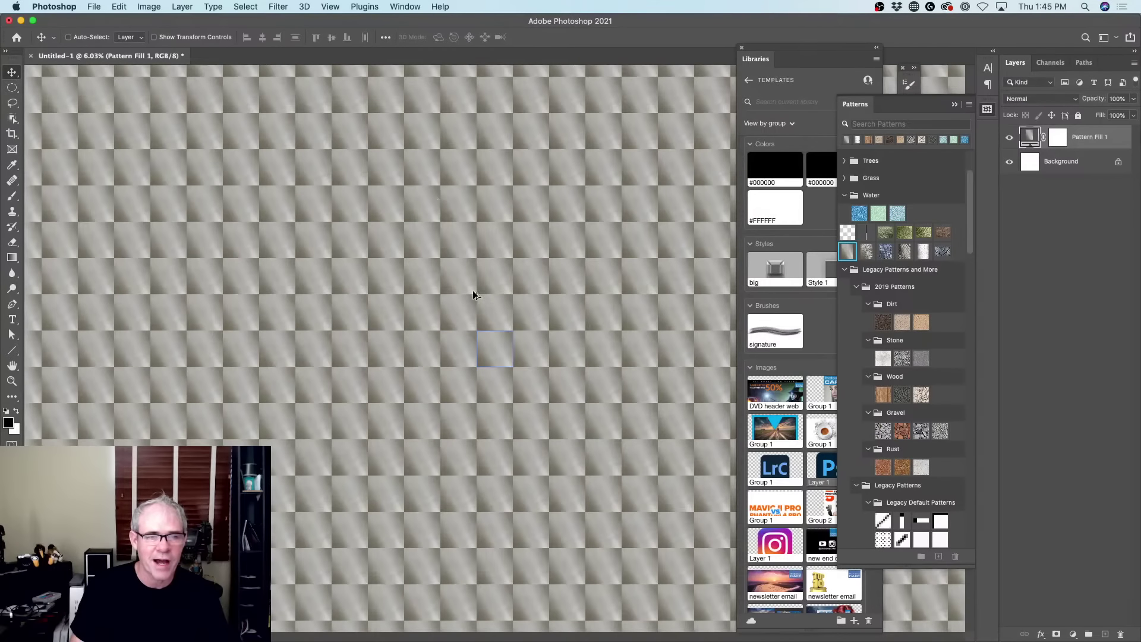
Step: Merge the pattern fill layer down into the Background layer
{"action": "scroll", "coordinate": [474, 295], "scroll_direction": "up", "scroll_amount": 5}
{"action": "scroll", "coordinate": [557, 382], "scroll_direction": "up", "scroll_amount": 5}
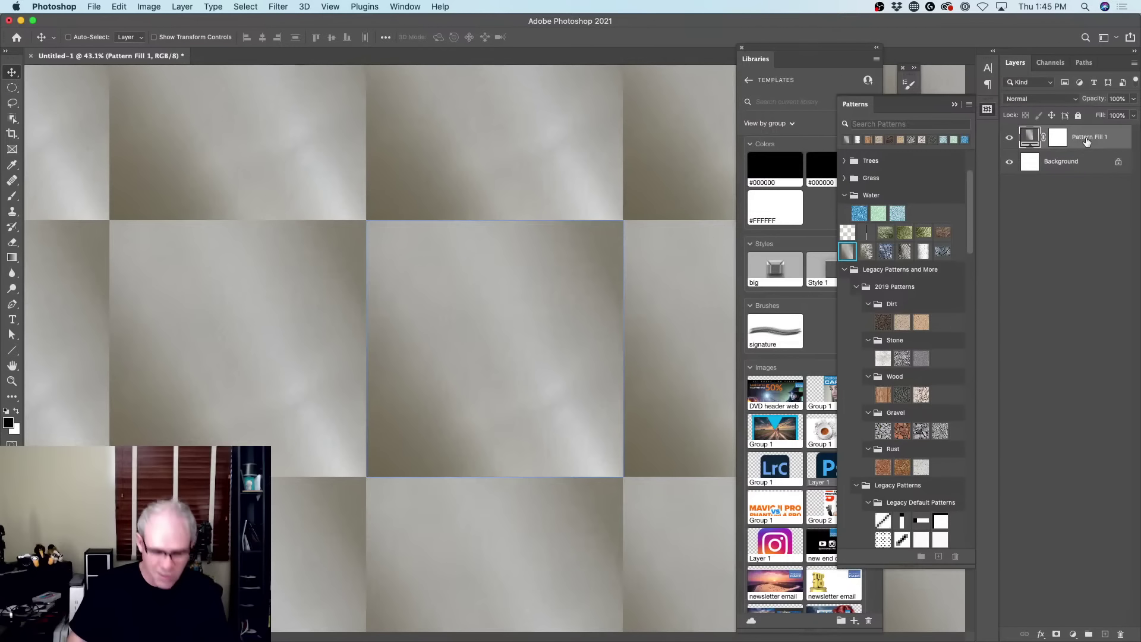
{"action": "key", "text": "super+e"}
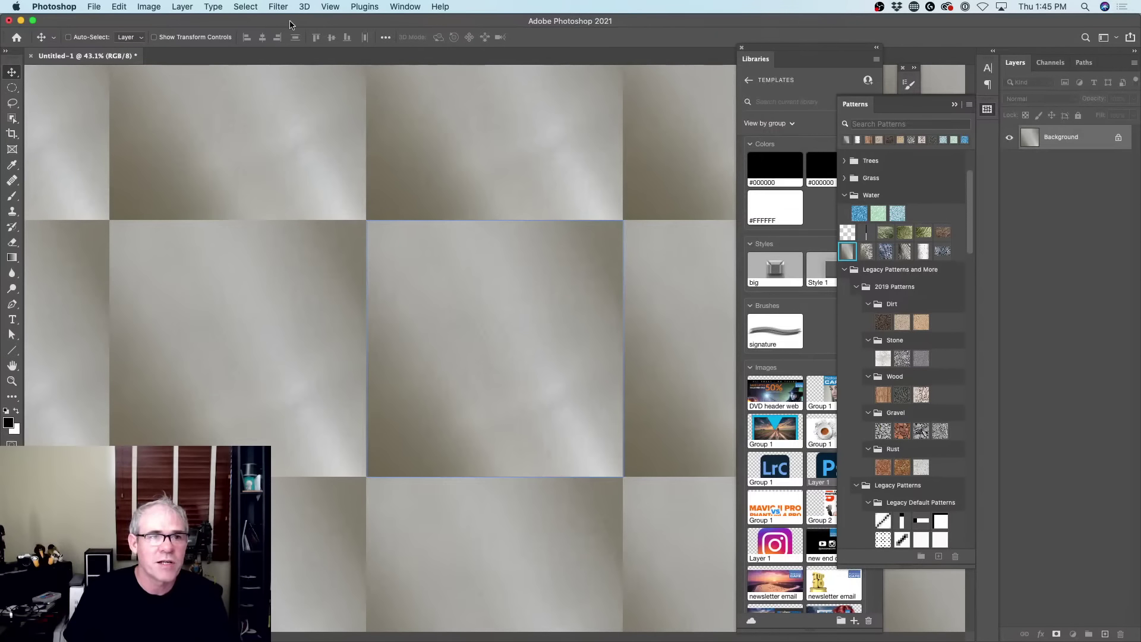
Step: Apply the Offset filter with +248 pixels horizontal, +177 pixels vertical and Wrap Around for undefined areas
{"action": "left_click", "coordinate": [276, 6]}
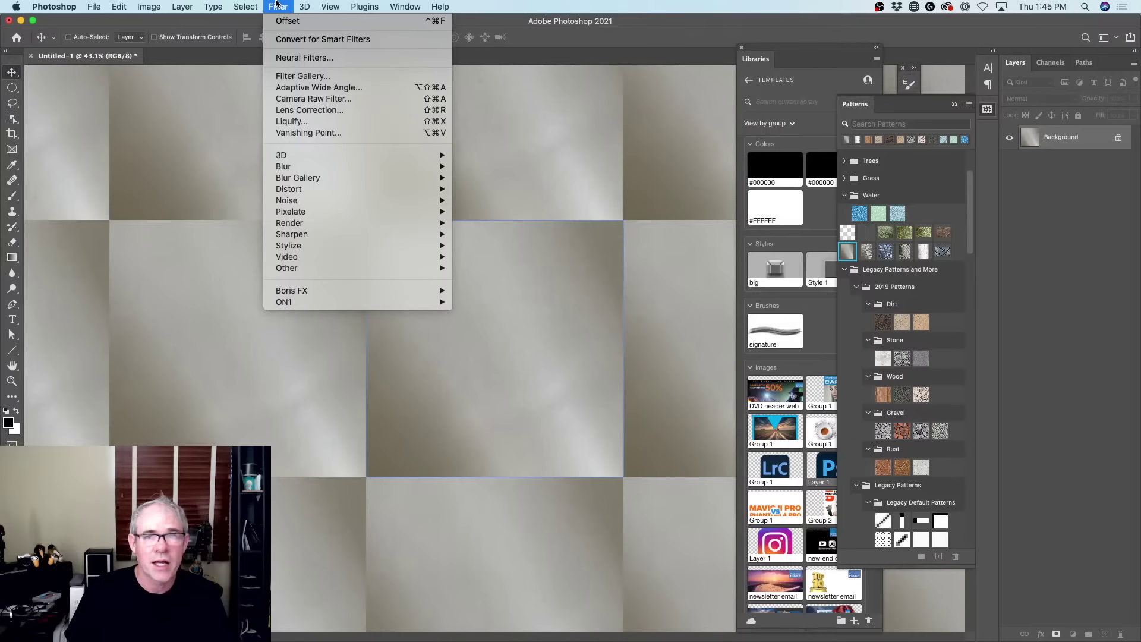
{"action": "mouse_move", "coordinate": [320, 268]}
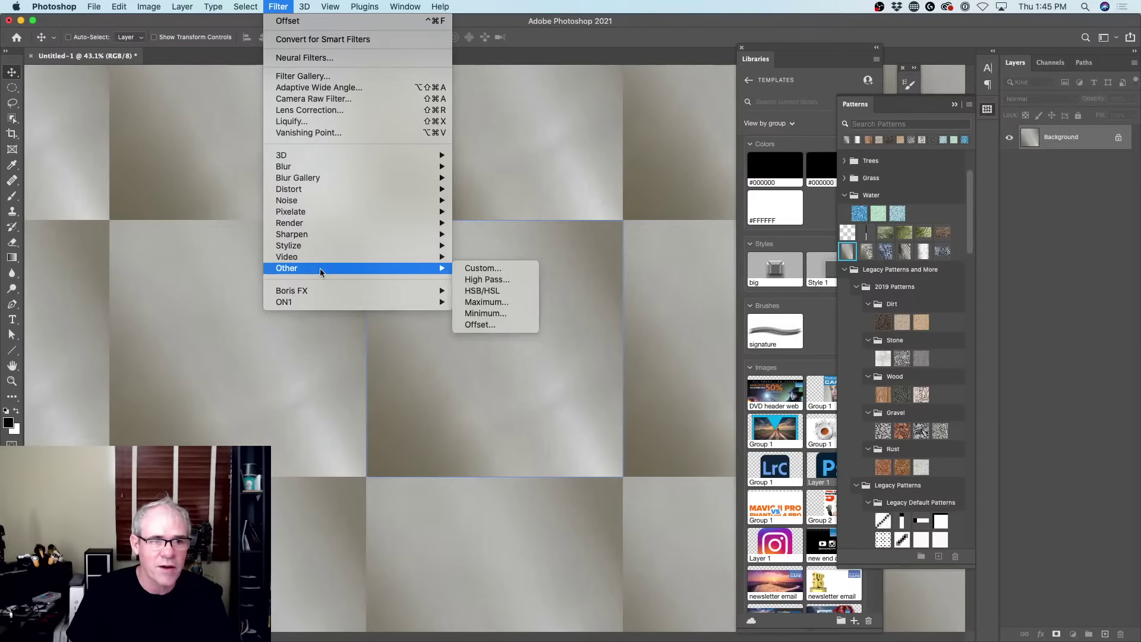
{"action": "left_click", "coordinate": [503, 326]}
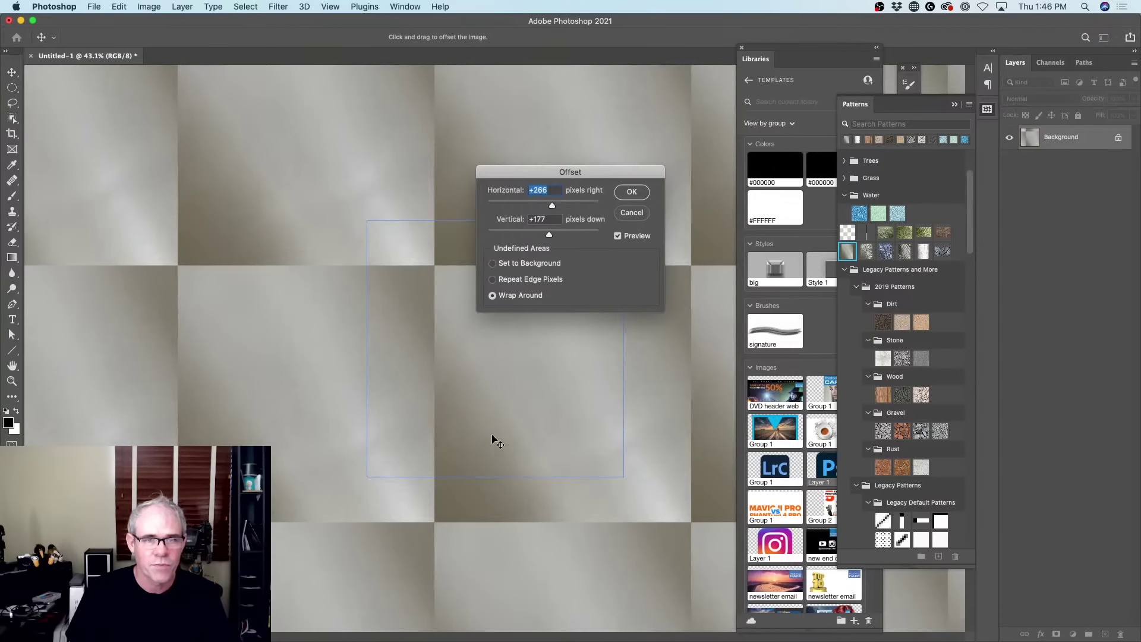
{"action": "left_click_drag", "start_coordinate": [544, 173], "coordinate": [713, 86]}
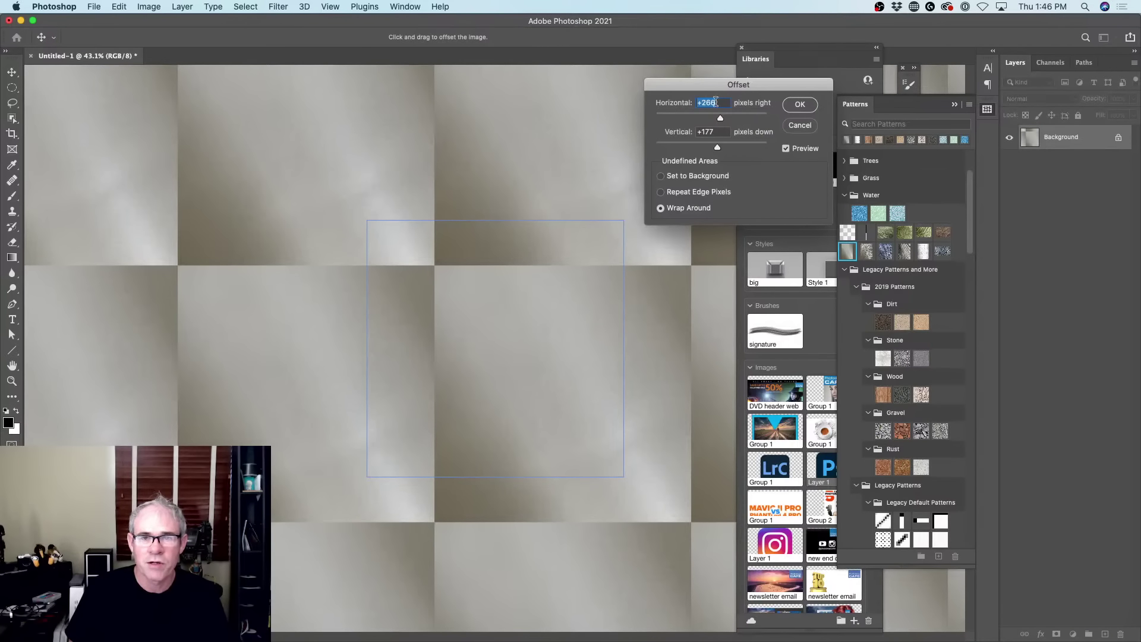
{"action": "left_click_drag", "start_coordinate": [722, 121], "coordinate": [716, 120]}
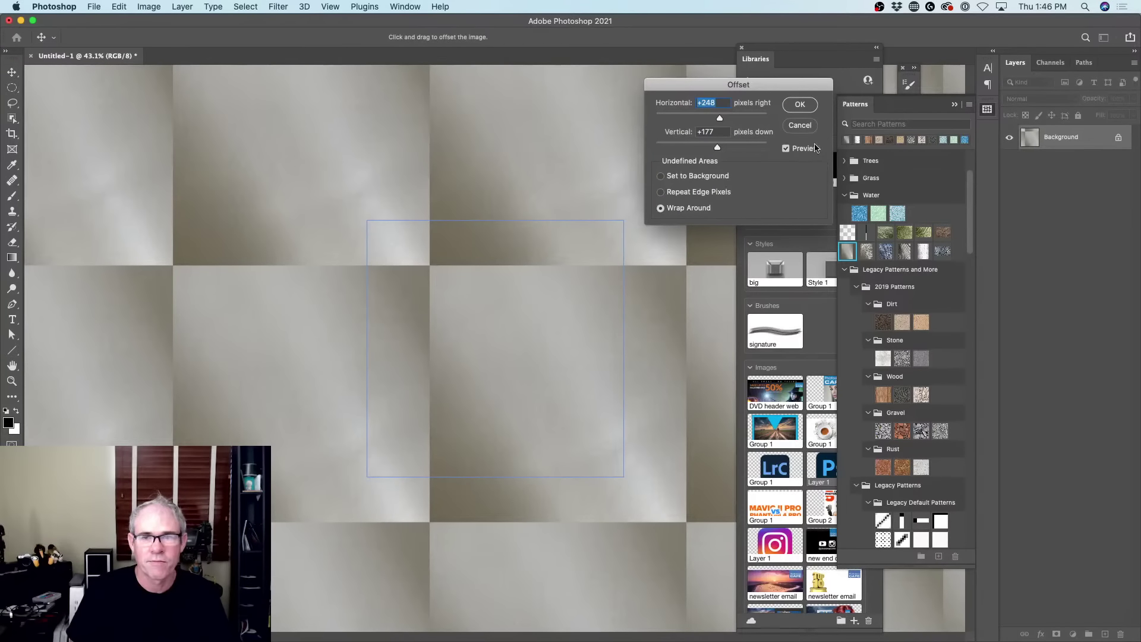
{"action": "left_click", "coordinate": [800, 105]}
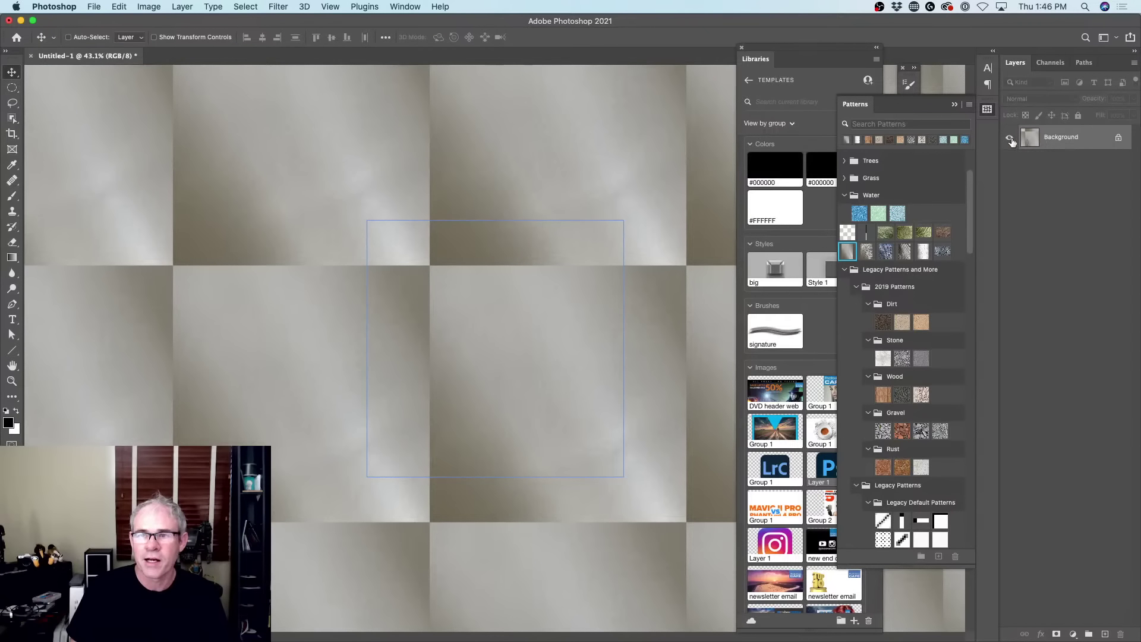
Step: Turn off Pattern Preview and enlarge the single tile to 67% to expose its seams
{"action": "left_click", "coordinate": [361, 6]}
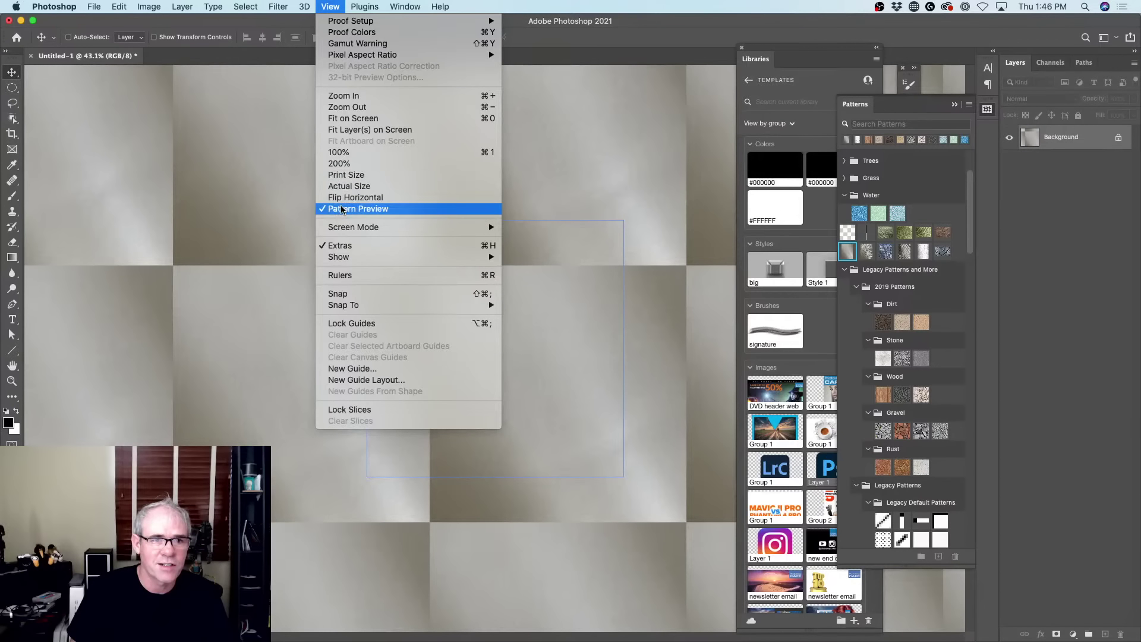
{"action": "left_click", "coordinate": [356, 208]}
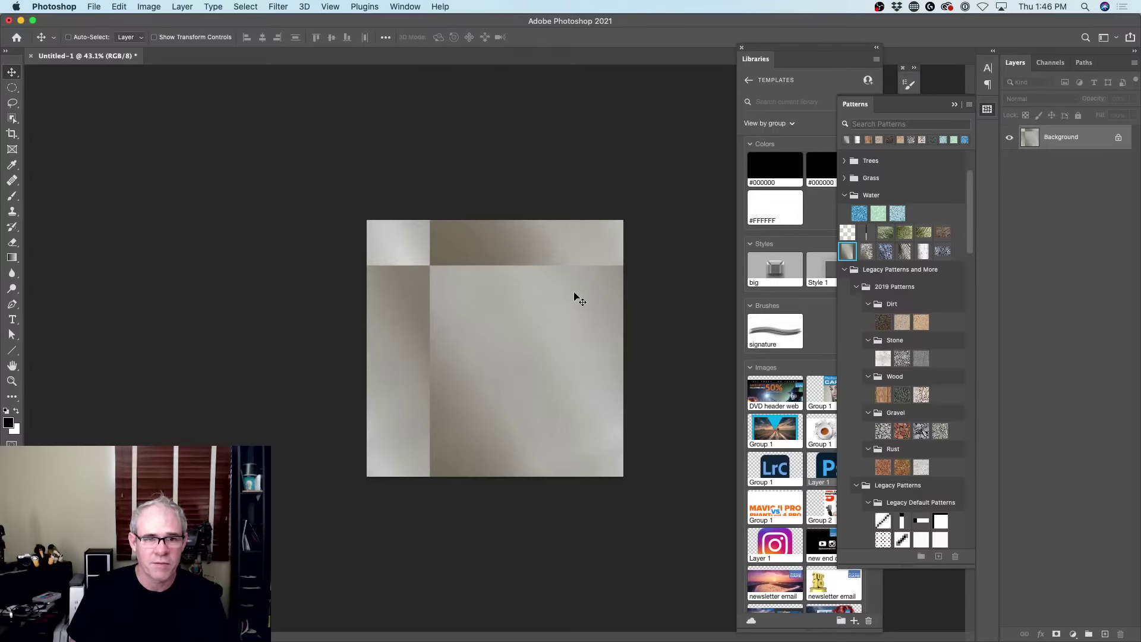
{"action": "key", "text": "super+plus"}
{"action": "key", "text": "super+plus"}
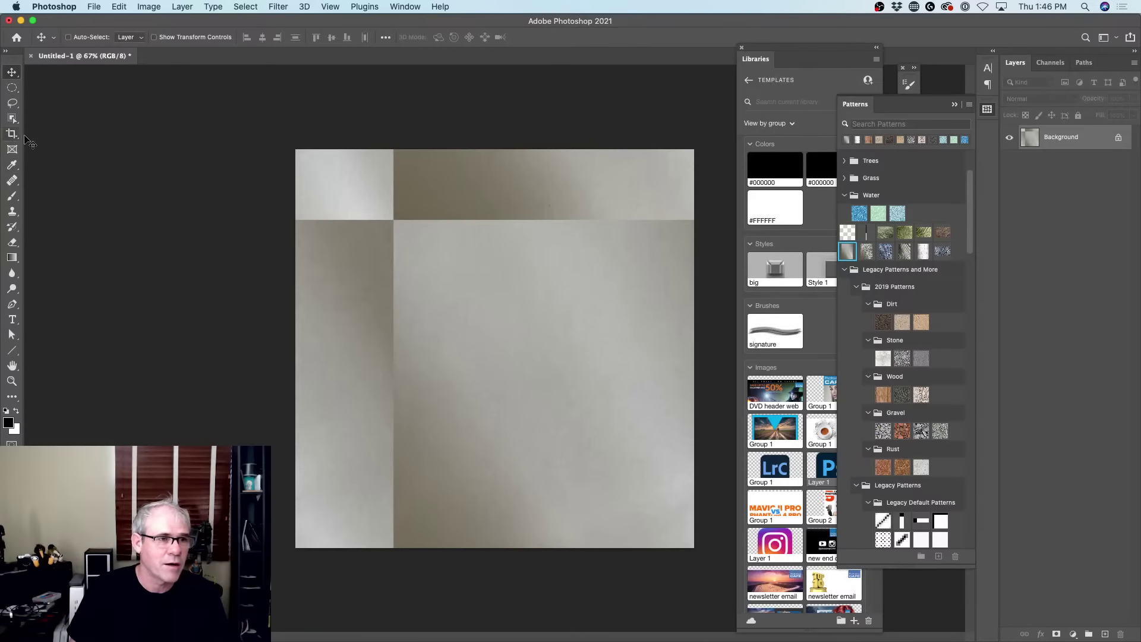
Step: Switch to the Healing Brush and reduce its size to 300 px
{"action": "left_click", "coordinate": [12, 180]}
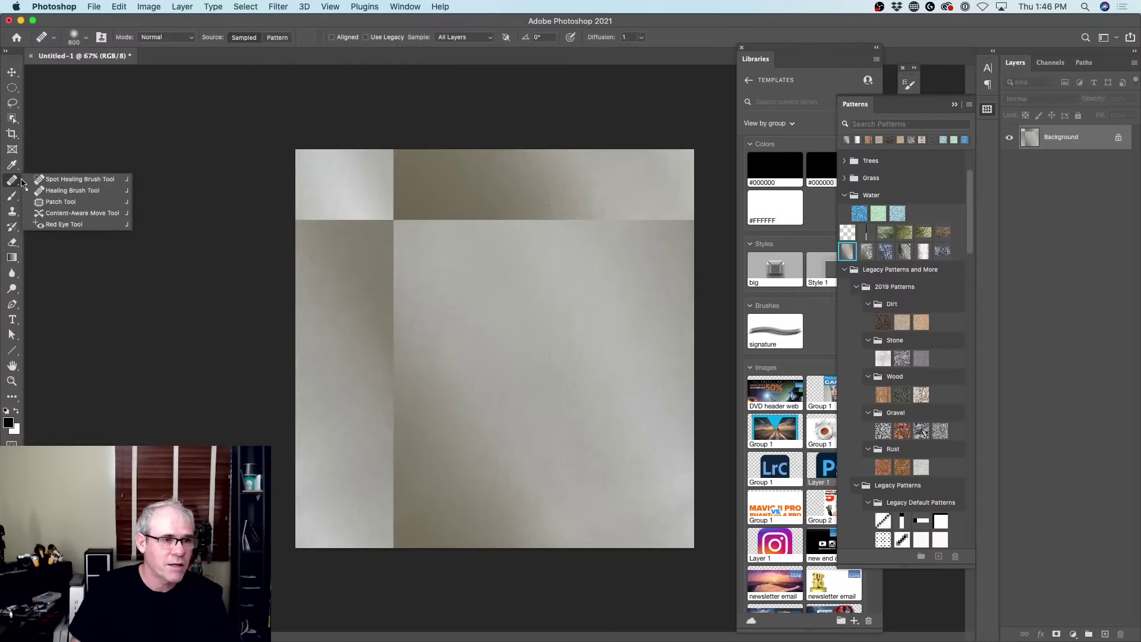
{"action": "left_click", "coordinate": [67, 190]}
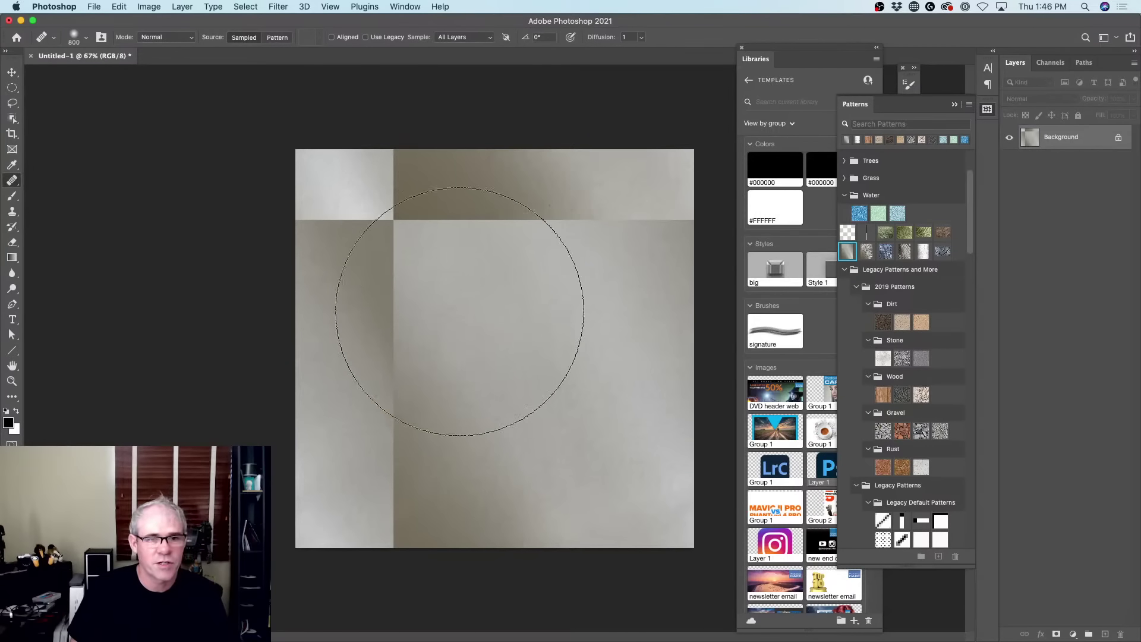
{"action": "key", "text": "bracketleft"}
{"action": "key", "text": "bracketleft"}
{"action": "key", "text": "bracketleft"}
{"action": "key", "text": "bracketleft"}
{"action": "key", "text": "bracketleft"}
{"action": "key", "text": "bracketleft"}
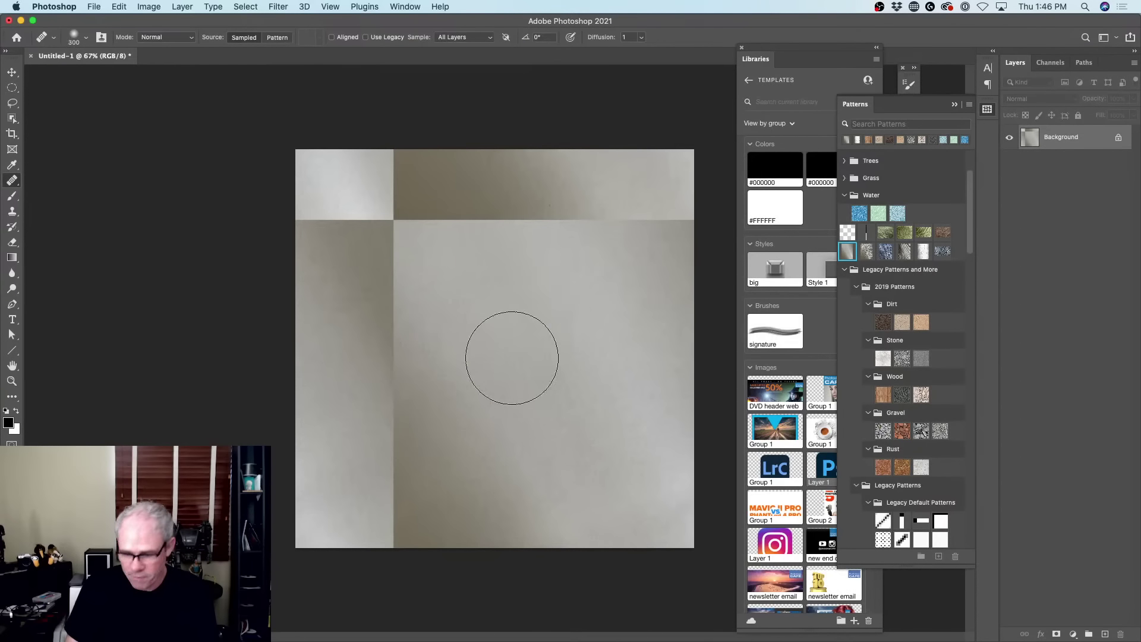
Step: Try healing the tile's vertical seam with paper sampled from the large central area, and undo both strokes
{"action": "left_click", "coordinate": [495, 308], "text": "alt"}
{"action": "mouse_move", "coordinate": [395, 291]}
{"action": "left_mouse_down"}
{"action": "mouse_move", "coordinate": [394, 251]}
{"action": "mouse_move", "coordinate": [400, 403]}
{"action": "left_mouse_up"}
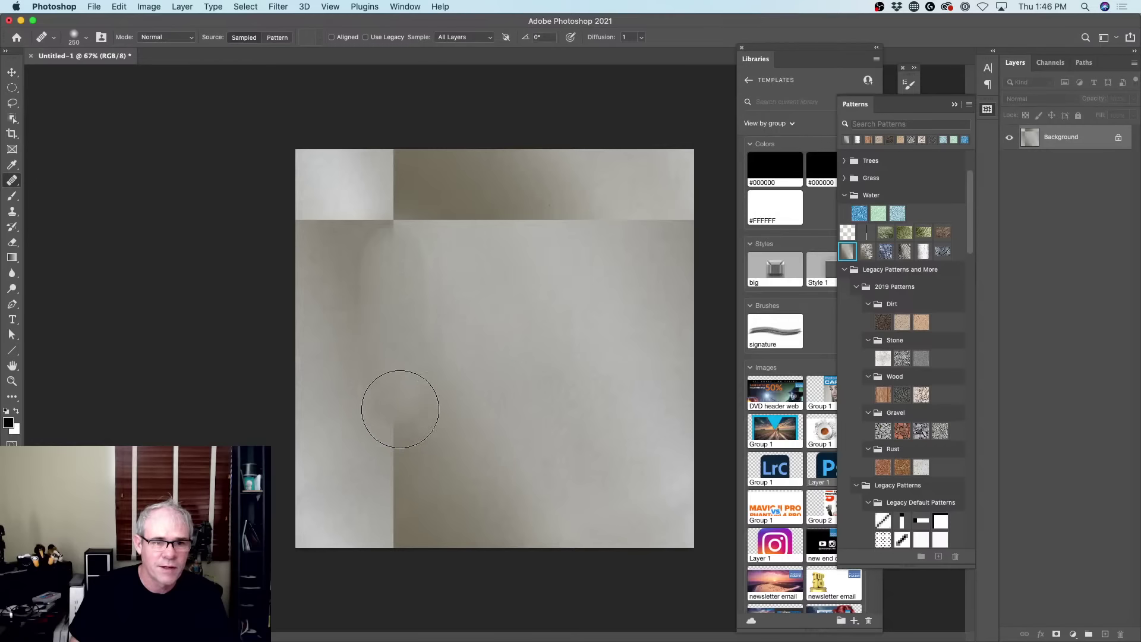
{"action": "left_click", "coordinate": [572, 344], "text": "alt"}
{"action": "left_click_drag", "start_coordinate": [400, 447], "coordinate": [389, 519]}
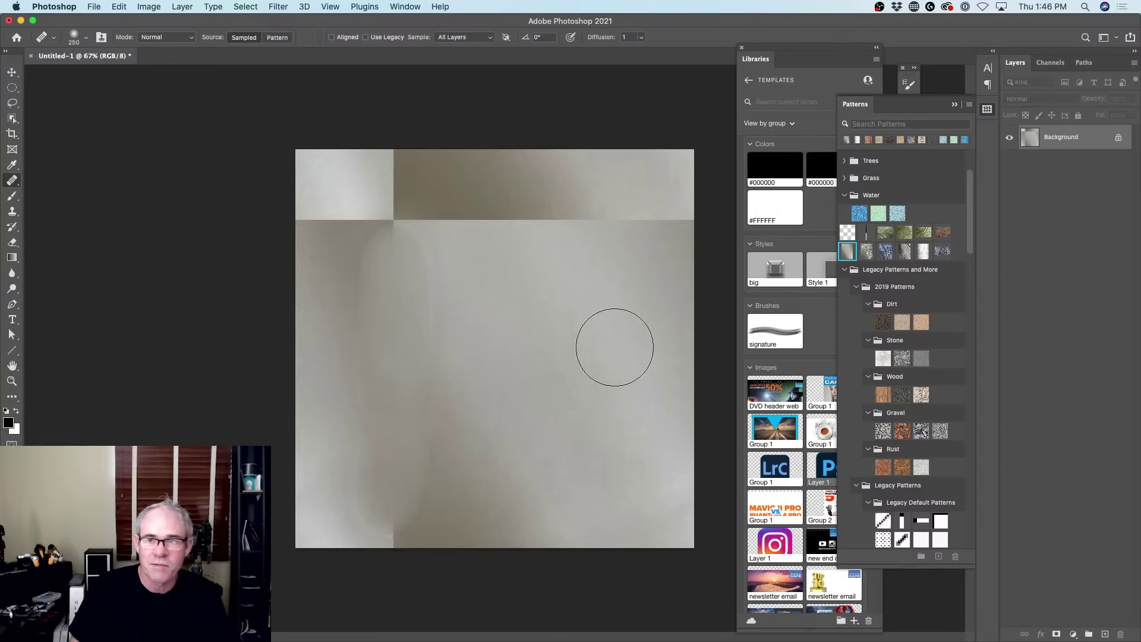
{"action": "key", "text": "super+z"}
{"action": "key", "text": "super+z"}
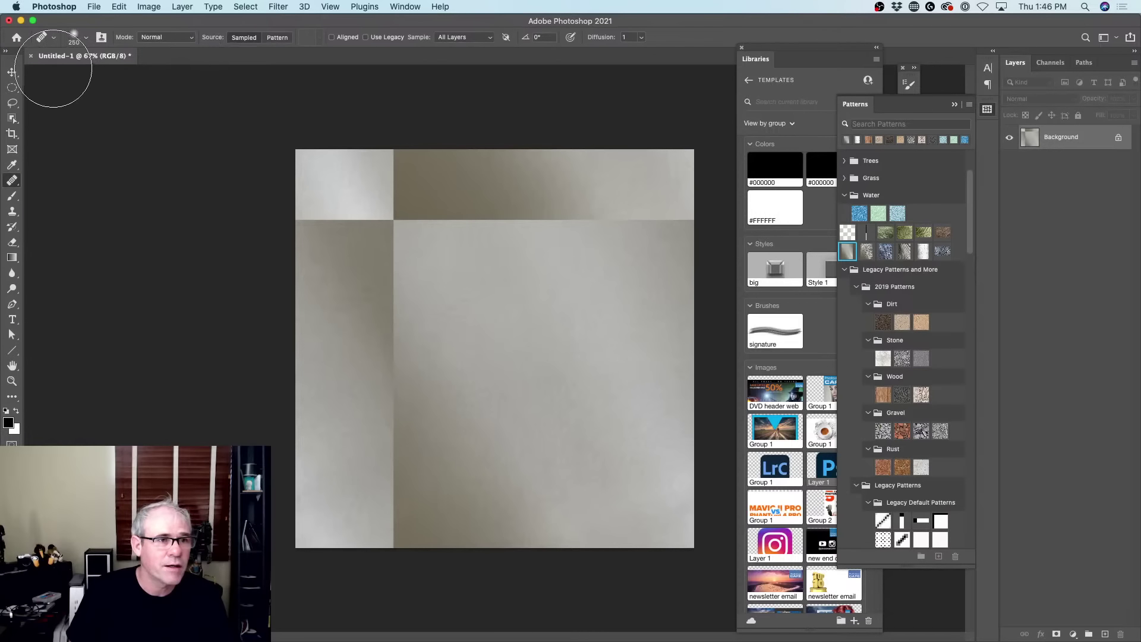
Step: Paint over the vertical and horizontal seams with the Spot Healing Brush at 60 px in Content-Aware mode
{"action": "left_click_drag", "start_coordinate": [9, 187], "coordinate": [50, 183]}
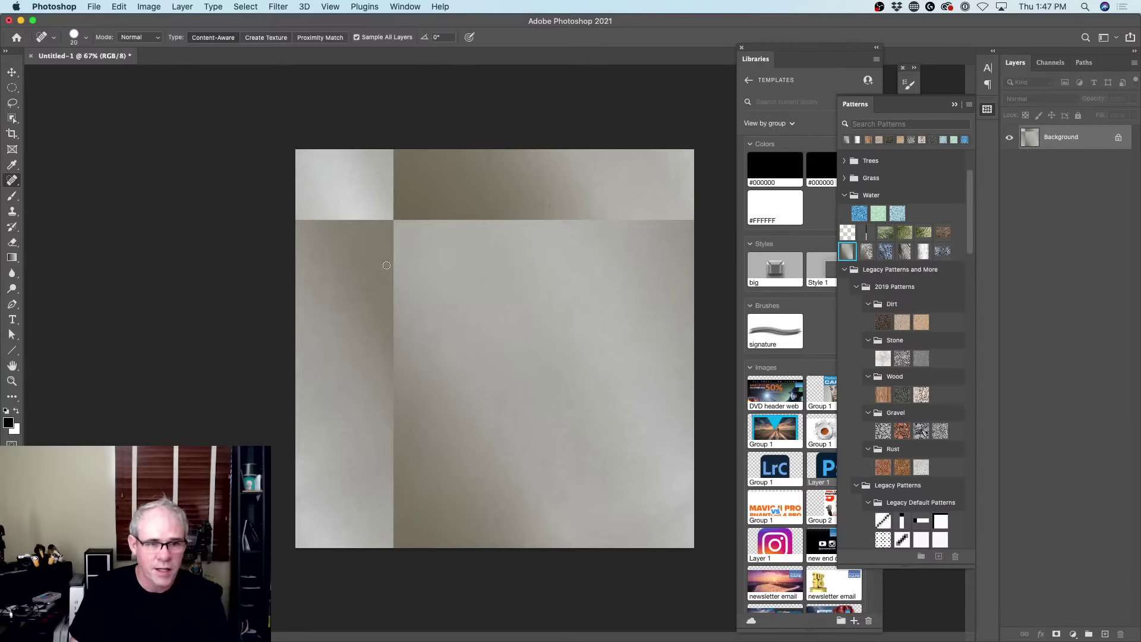
{"action": "key", "text": "bracketright"}
{"action": "key", "text": "bracketright"}
{"action": "left_click_drag", "start_coordinate": [391, 235], "coordinate": [392, 561]}
{"action": "left_click_drag", "start_coordinate": [298, 223], "coordinate": [715, 220]}
{"action": "left_click_drag", "start_coordinate": [388, 140], "coordinate": [391, 261]}
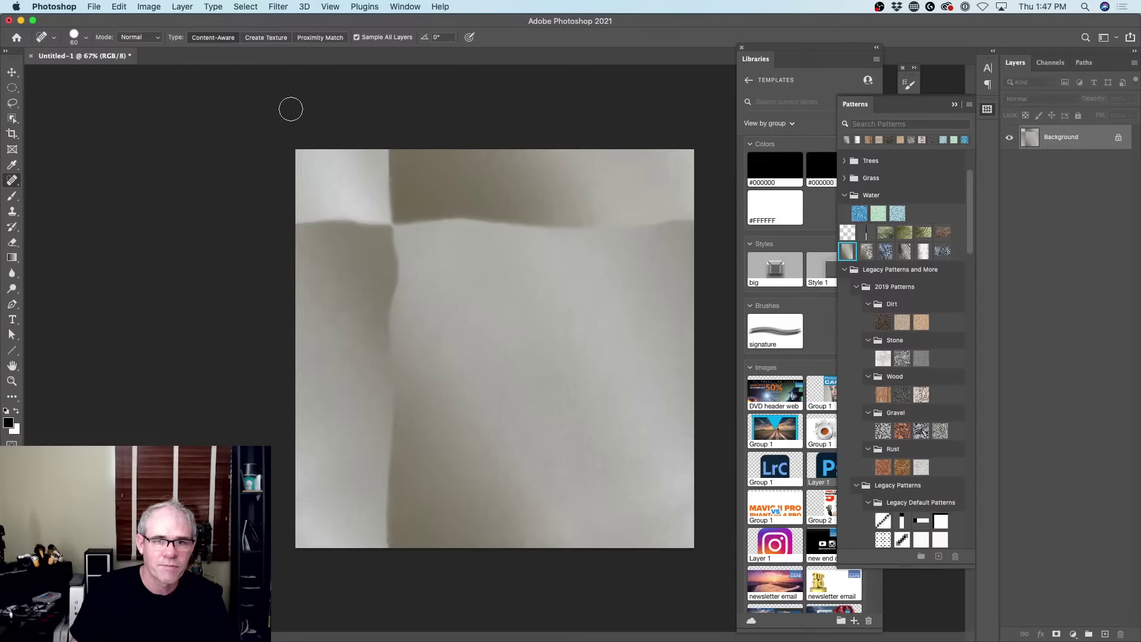
Step: Heal the lower part of the vertical seam using the 250 px Healing Brush and paper sampled beside it
{"action": "mouse_move", "coordinate": [12, 181]}
{"action": "left_mouse_down"}
{"action": "mouse_move", "coordinate": [70, 182]}
{"action": "mouse_move", "coordinate": [71, 194]}
{"action": "left_mouse_up"}
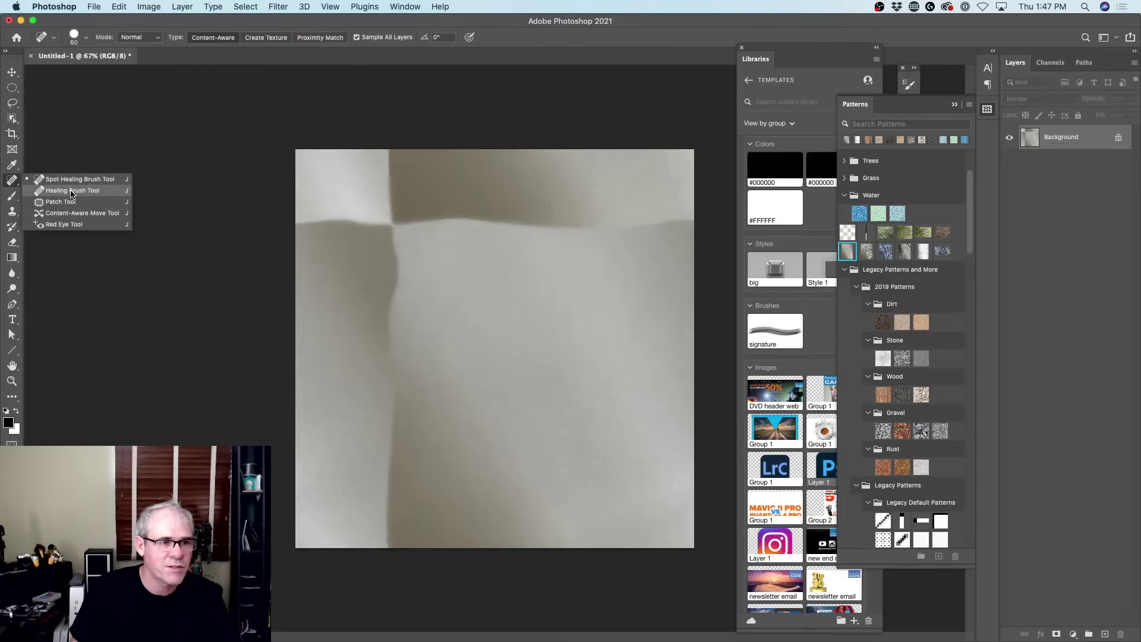
{"action": "left_click", "coordinate": [71, 191]}
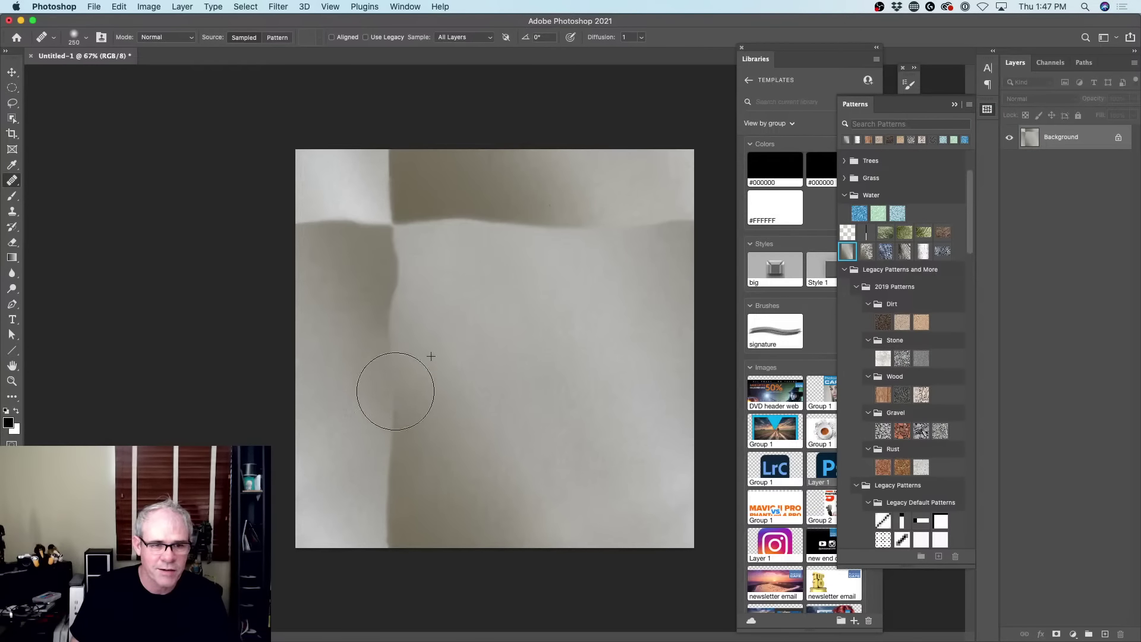
{"action": "left_click", "coordinate": [473, 350], "text": "alt"}
{"action": "mouse_move", "coordinate": [374, 454]}
{"action": "left_mouse_down"}
{"action": "mouse_move", "coordinate": [362, 575]}
{"action": "mouse_move", "coordinate": [362, 507]}
{"action": "mouse_move", "coordinate": [376, 504]}
{"action": "mouse_move", "coordinate": [362, 489]}
{"action": "left_mouse_up"}
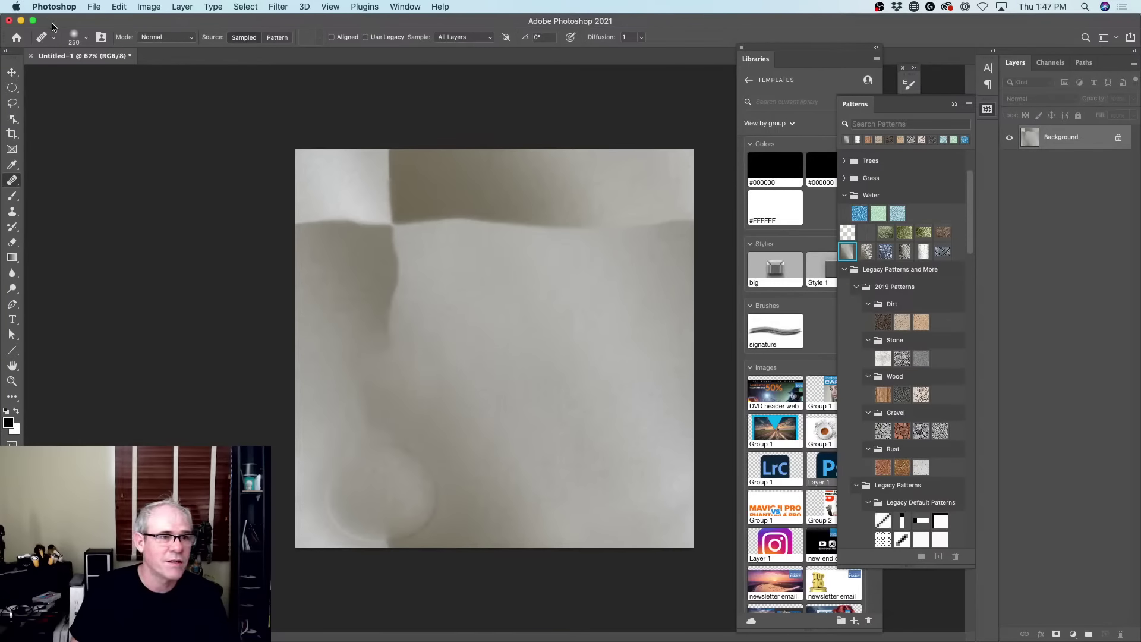
Step: Check the Healing Brush's tip, source and diffusion settings, and limit its sampling to the current layer
{"action": "left_click", "coordinate": [85, 37]}
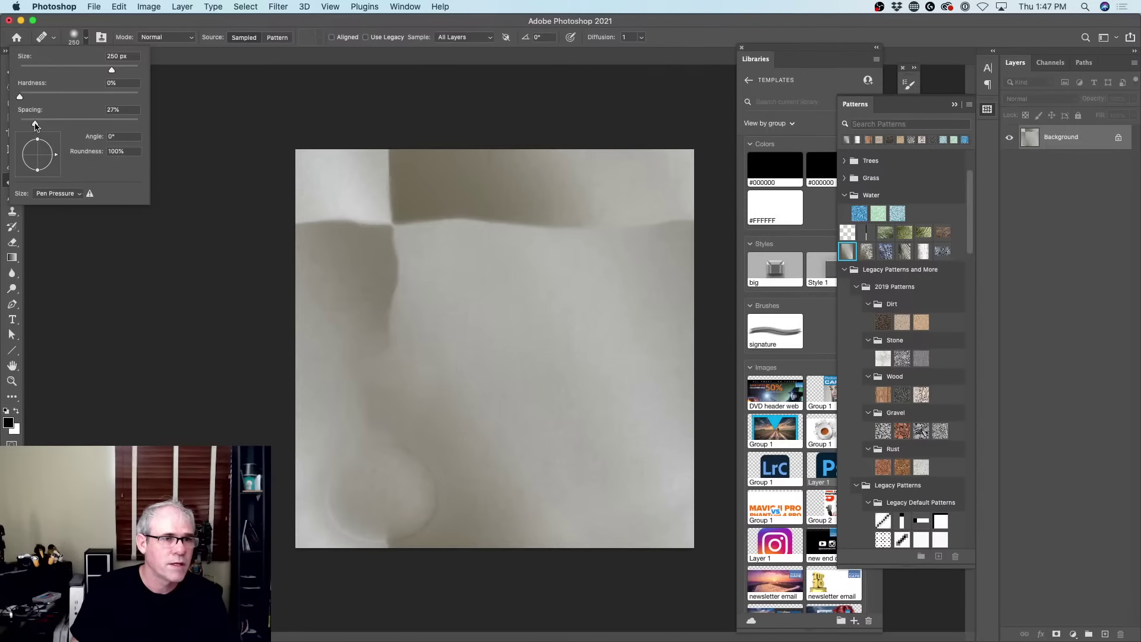
{"action": "left_click", "coordinate": [137, 20]}
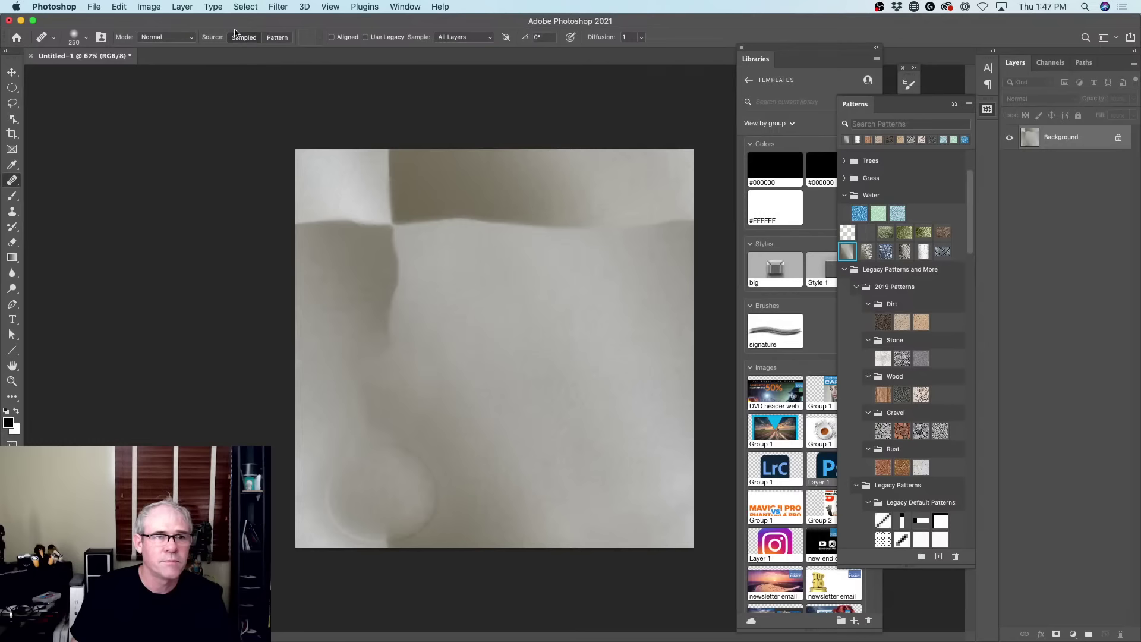
{"action": "left_click", "coordinate": [269, 39]}
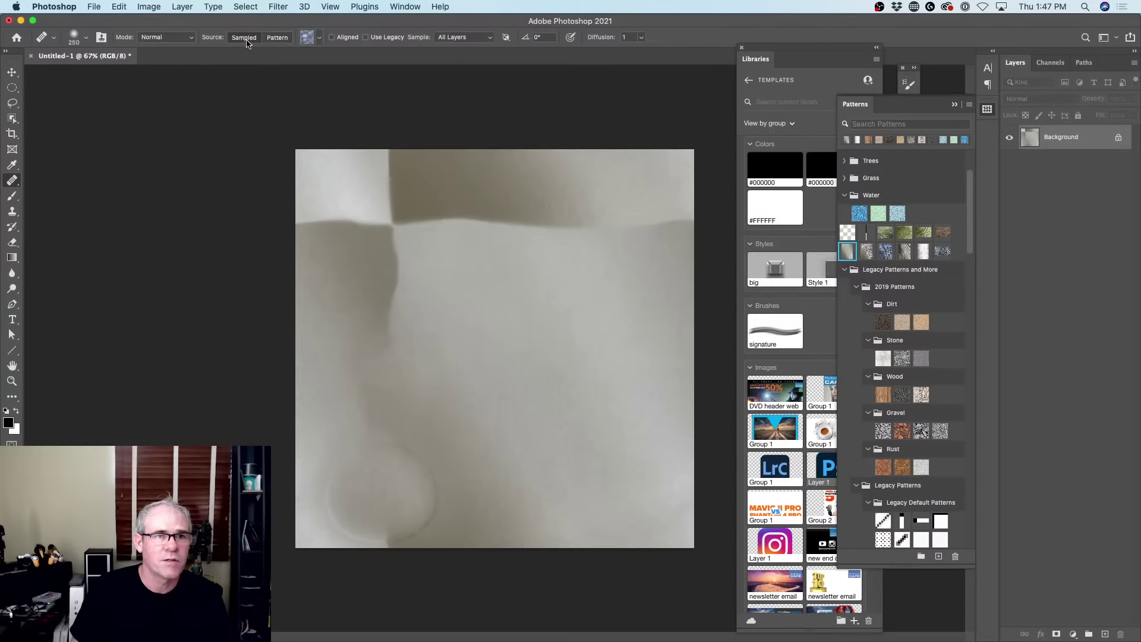
{"action": "left_click", "coordinate": [464, 39]}
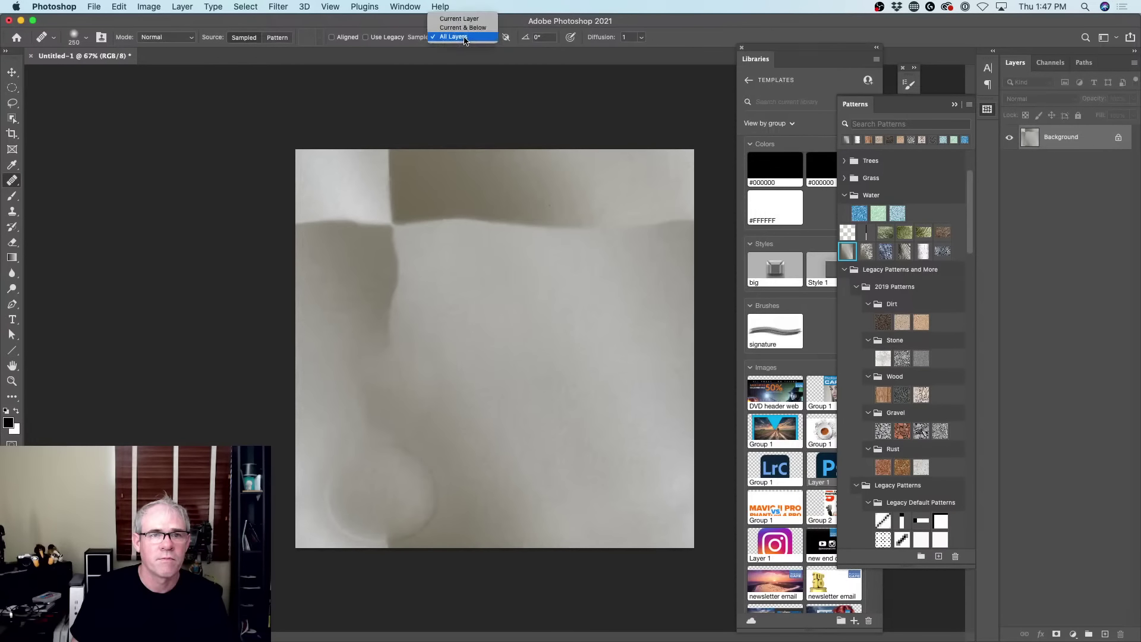
{"action": "left_click", "coordinate": [462, 19]}
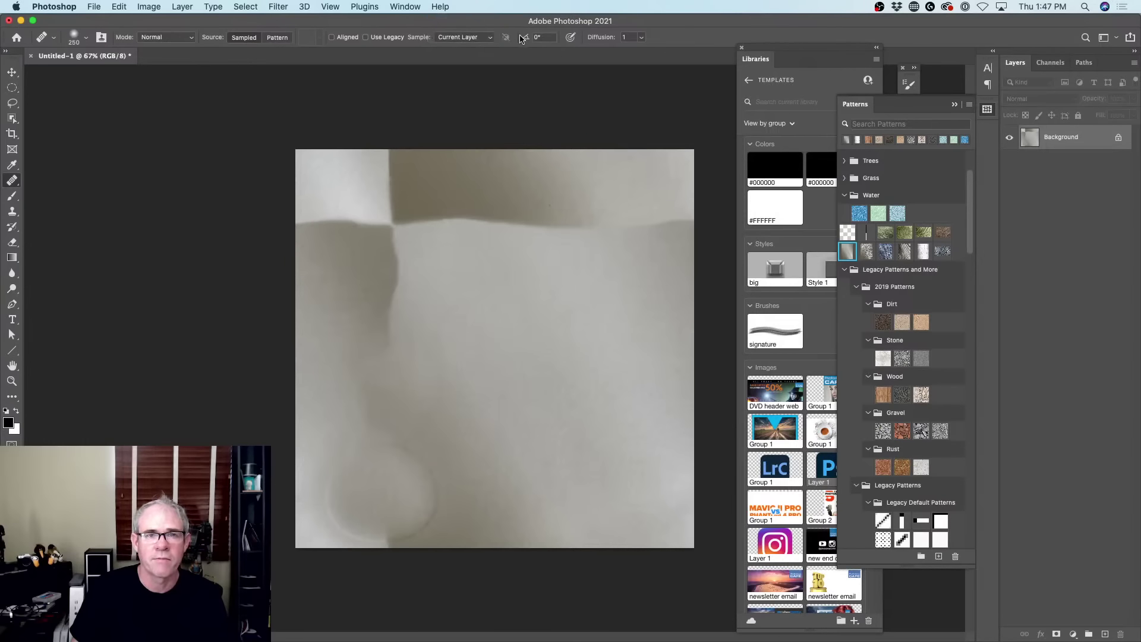
{"action": "left_click", "coordinate": [642, 37]}
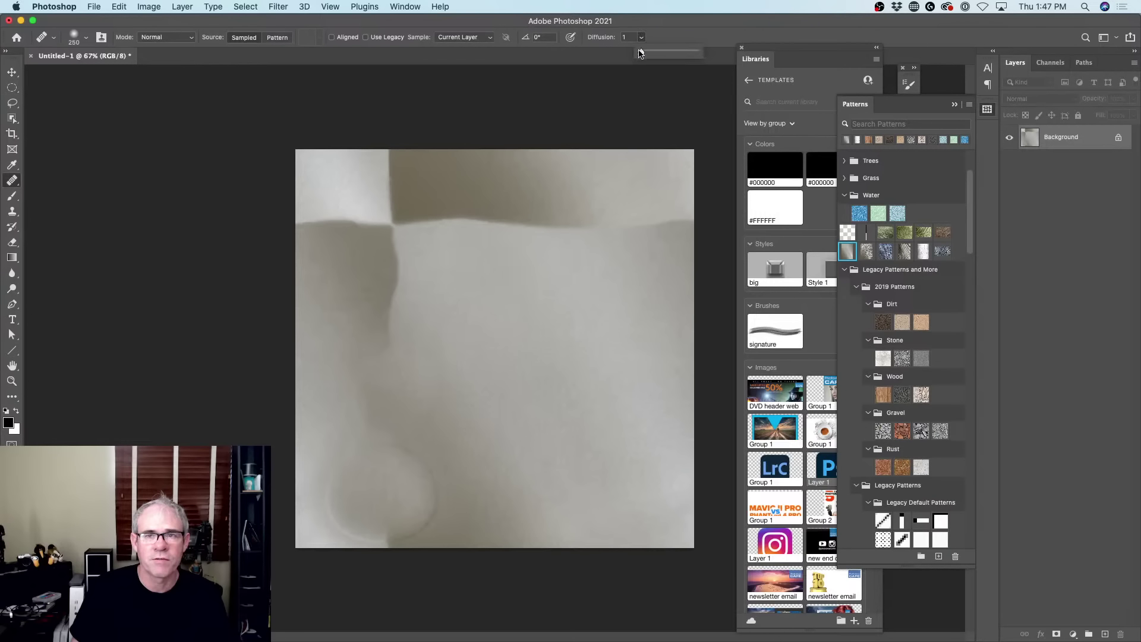
Step: Try healing the upper part of the vertical seam with sampled paper, and undo the strokes
{"action": "left_click", "coordinate": [462, 344], "text": "alt"}
{"action": "mouse_move", "coordinate": [376, 326]}
{"action": "left_mouse_down"}
{"action": "mouse_move", "coordinate": [390, 247]}
{"action": "mouse_move", "coordinate": [390, 285]}
{"action": "left_mouse_up"}
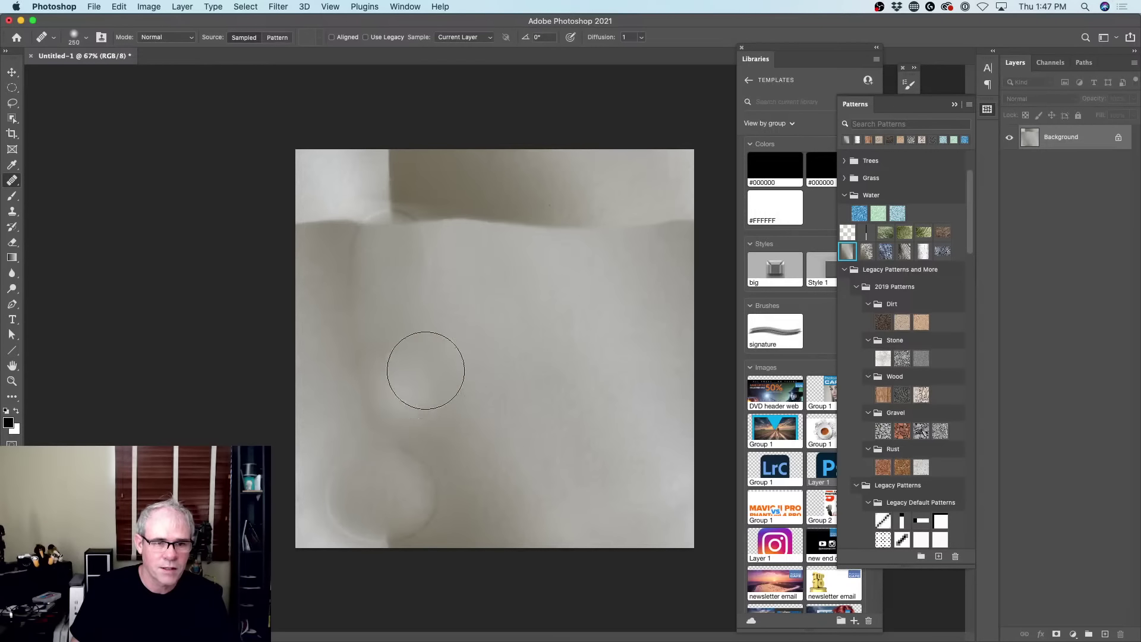
{"action": "mouse_move", "coordinate": [426, 370]}
{"action": "left_mouse_down"}
{"action": "mouse_move", "coordinate": [439, 349]}
{"action": "mouse_move", "coordinate": [419, 270]}
{"action": "mouse_move", "coordinate": [528, 321]}
{"action": "left_mouse_up"}
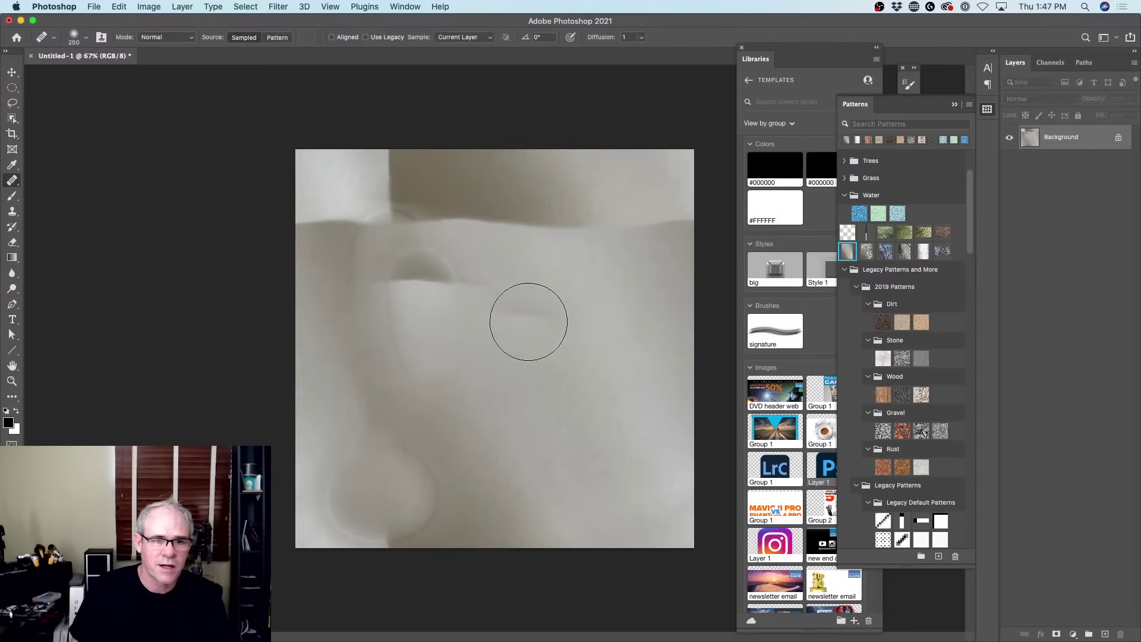
{"action": "key", "text": "super+z"}
{"action": "key", "text": "super+z"}
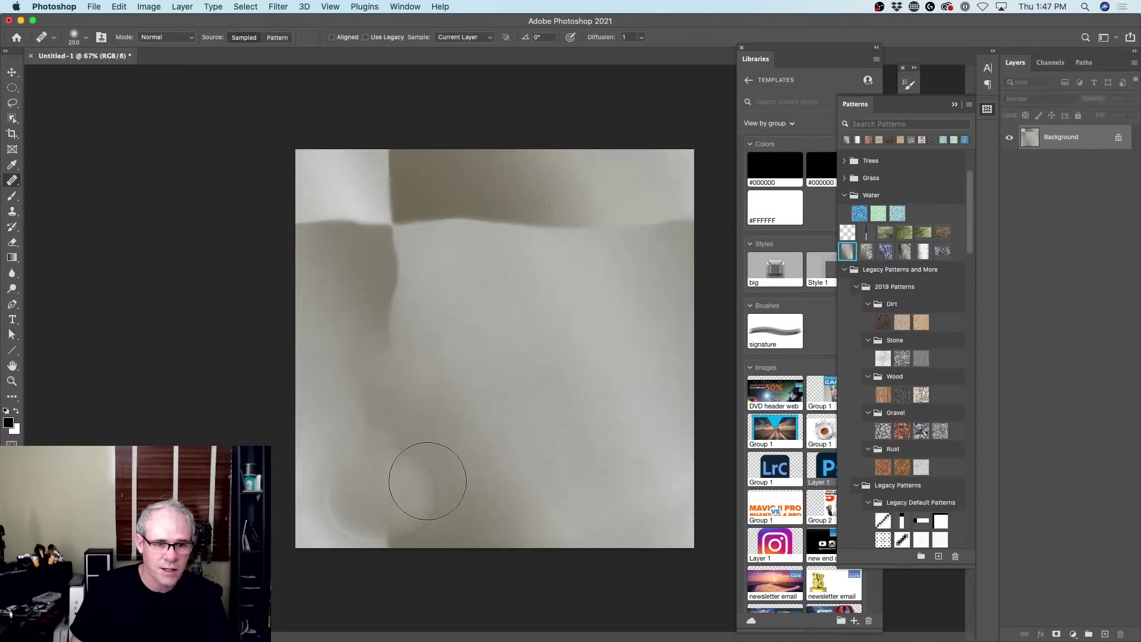
Step: Heal the vertical seam from its lower blotch up to the seam crossing, resampling clean paper on the way
{"action": "mouse_move", "coordinate": [411, 470]}
{"action": "left_mouse_down"}
{"action": "mouse_move", "coordinate": [430, 497]}
{"action": "mouse_move", "coordinate": [482, 428]}
{"action": "mouse_move", "coordinate": [466, 436]}
{"action": "left_mouse_up"}
{"action": "left_click", "coordinate": [529, 438], "text": "alt"}
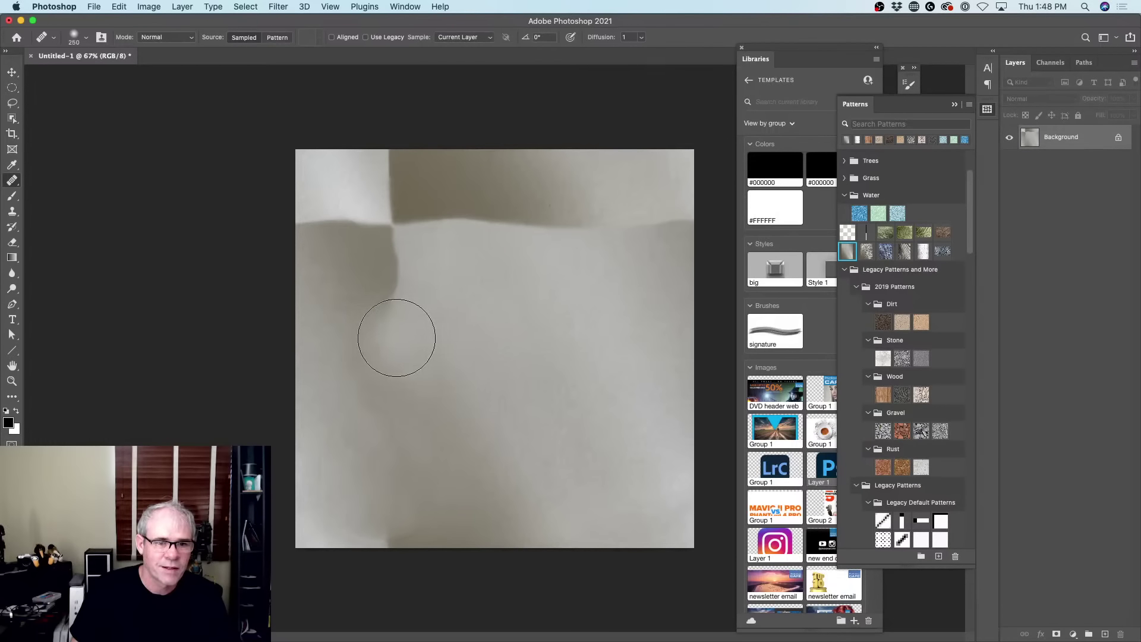
{"action": "left_click_drag", "start_coordinate": [382, 298], "coordinate": [395, 280]}
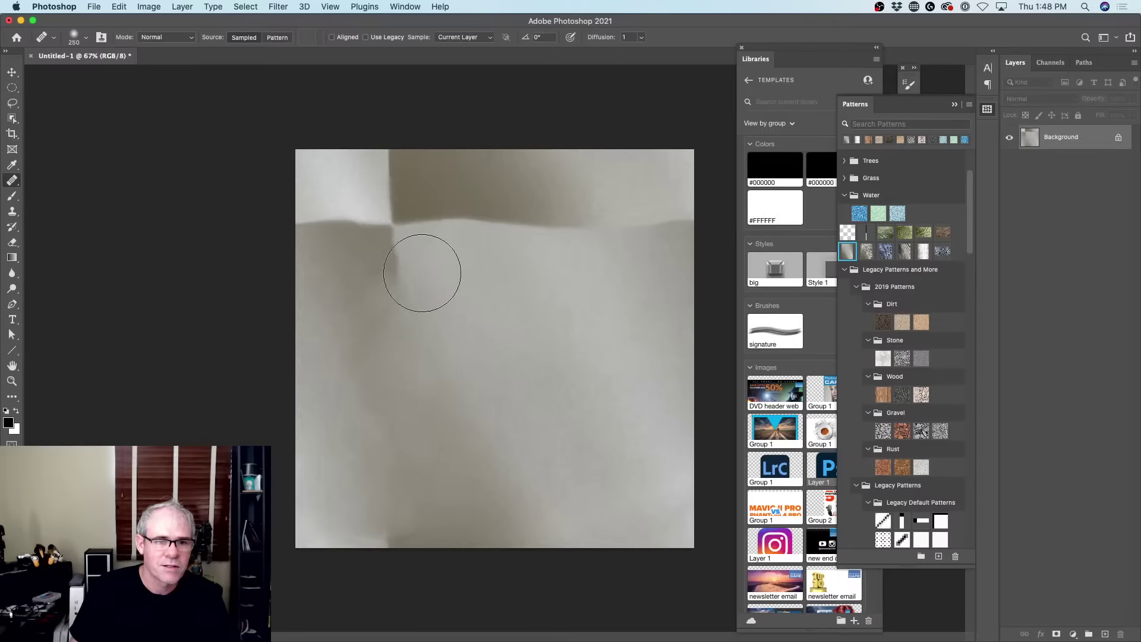
{"action": "left_click", "coordinate": [394, 255]}
Step: Heal the horizontal seam from the seam crossing to the right edge with sampled paper, then try healing the bright upper-left corner
{"action": "left_click", "coordinate": [454, 267], "text": "alt"}
{"action": "mouse_move", "coordinate": [437, 226]}
{"action": "left_mouse_down"}
{"action": "mouse_move", "coordinate": [615, 235]}
{"action": "mouse_move", "coordinate": [626, 305]}
{"action": "mouse_move", "coordinate": [646, 243]}
{"action": "mouse_move", "coordinate": [687, 233]}
{"action": "left_mouse_up"}
{"action": "mouse_move", "coordinate": [615, 258]}
{"action": "left_mouse_down"}
{"action": "mouse_move", "coordinate": [526, 299]}
{"action": "mouse_move", "coordinate": [518, 279]}
{"action": "mouse_move", "coordinate": [433, 274]}
{"action": "mouse_move", "coordinate": [504, 292]}
{"action": "mouse_move", "coordinate": [533, 324]}
{"action": "mouse_move", "coordinate": [509, 286]}
{"action": "mouse_move", "coordinate": [607, 316]}
{"action": "mouse_move", "coordinate": [571, 322]}
{"action": "mouse_move", "coordinate": [549, 303]}
{"action": "mouse_move", "coordinate": [585, 318]}
{"action": "left_mouse_up"}
{"action": "left_click", "coordinate": [583, 341], "text": "alt"}
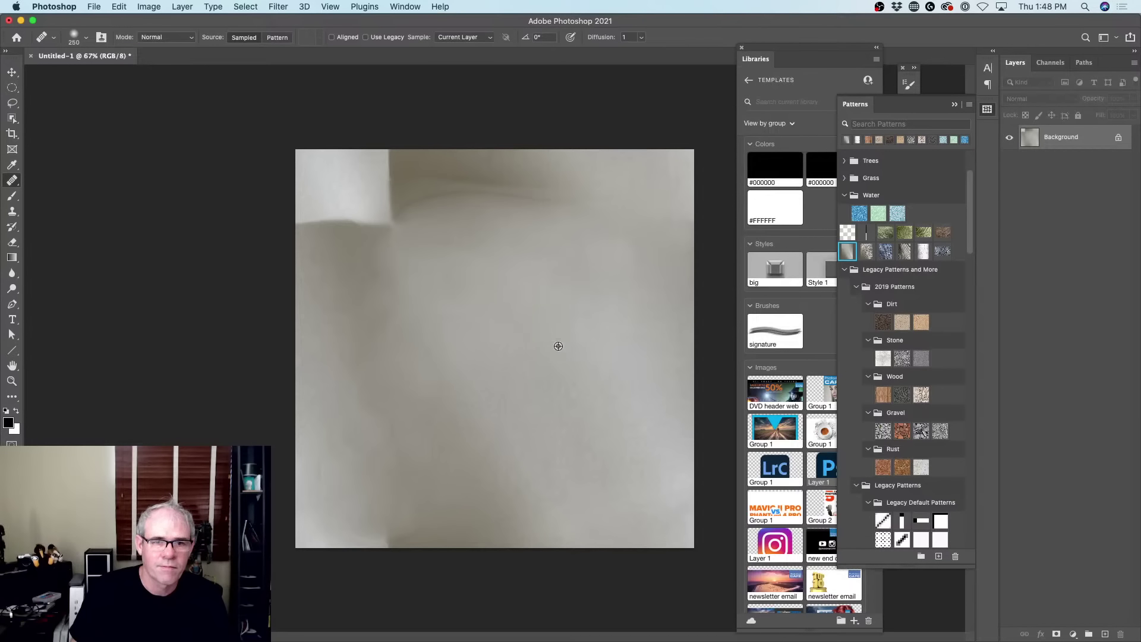
{"action": "left_click", "coordinate": [369, 179], "text": "alt"}
{"action": "mouse_move", "coordinate": [357, 191]}
{"action": "left_mouse_down"}
{"action": "mouse_move", "coordinate": [407, 179]}
{"action": "mouse_move", "coordinate": [445, 191]}
{"action": "mouse_move", "coordinate": [503, 249]}
{"action": "left_mouse_up"}
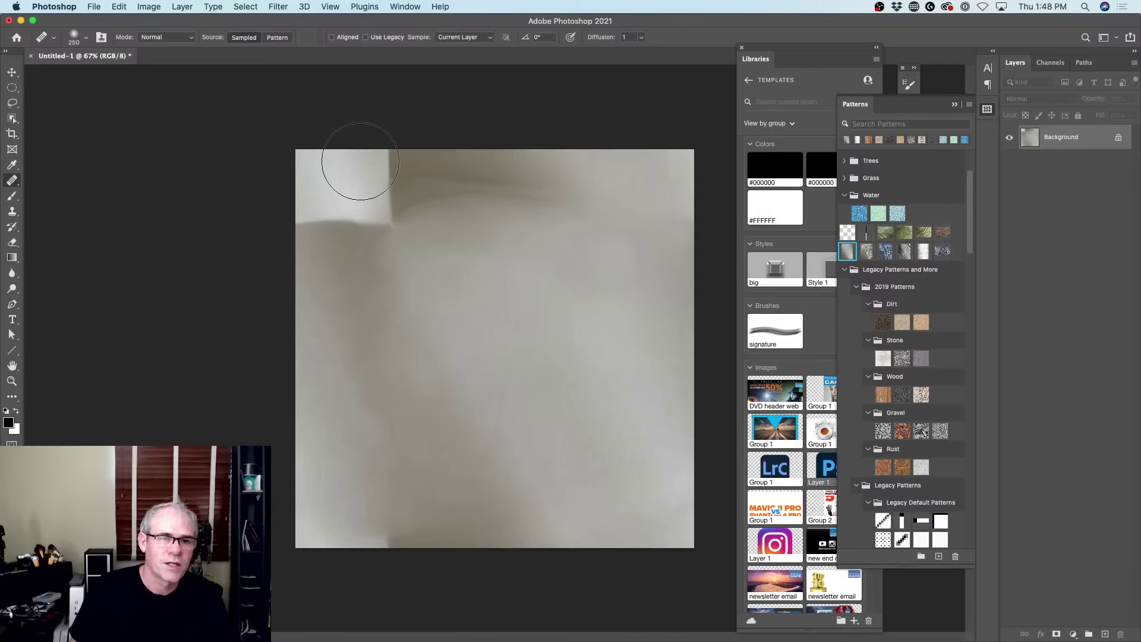
Step: Clone clean paper over the bright upper-left corner patch and its edges using the Clone Stamp tool at 600 px
{"action": "right_click", "coordinate": [14, 181]}
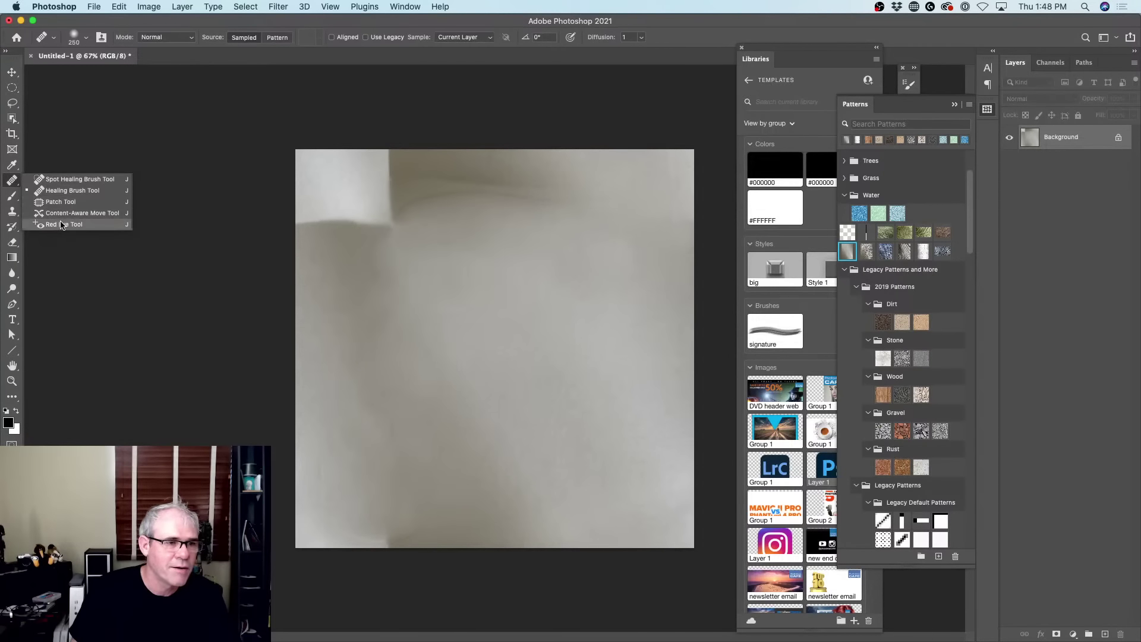
{"action": "right_click", "coordinate": [14, 211]}
{"action": "left_click", "coordinate": [65, 210]}
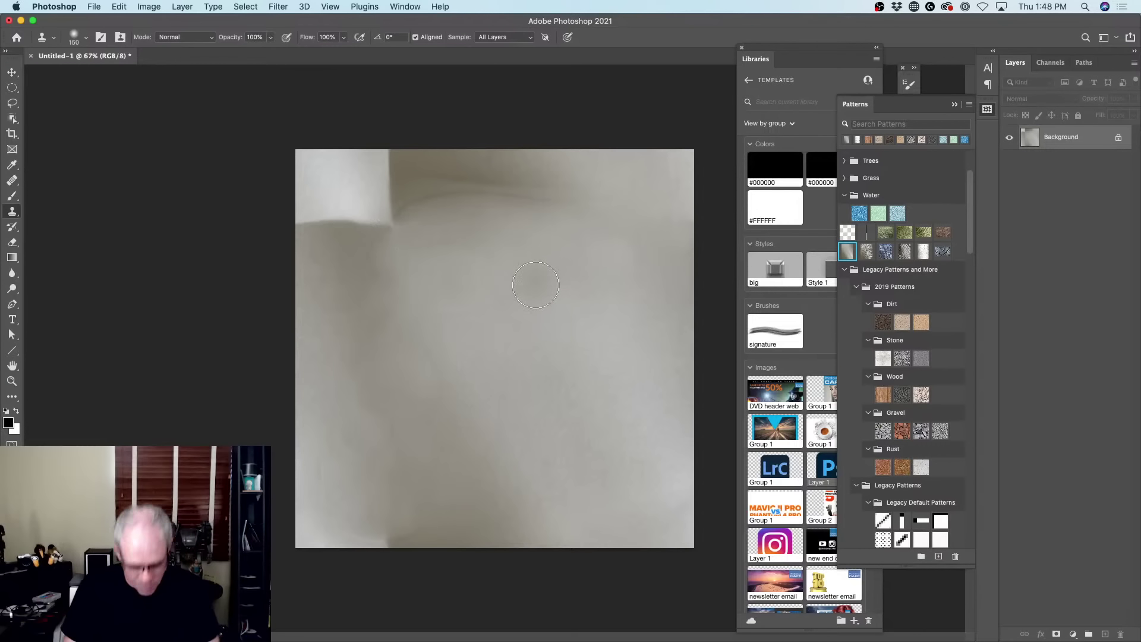
{"action": "key", "text": "bracketright"}
{"action": "key", "text": "bracketright"}
{"action": "key", "text": "bracketright"}
{"action": "key", "text": "bracketright"}
{"action": "key", "text": "bracketright"}
{"action": "key", "text": "bracketright"}
{"action": "key", "text": "bracketright"}
{"action": "key", "text": "bracketright"}
{"action": "key", "text": "bracketright"}
{"action": "key", "text": "bracketright"}
{"action": "key", "text": "bracketright"}
{"action": "key", "text": "bracketright"}
{"action": "key", "text": "bracketright"}
{"action": "key", "text": "bracketright"}
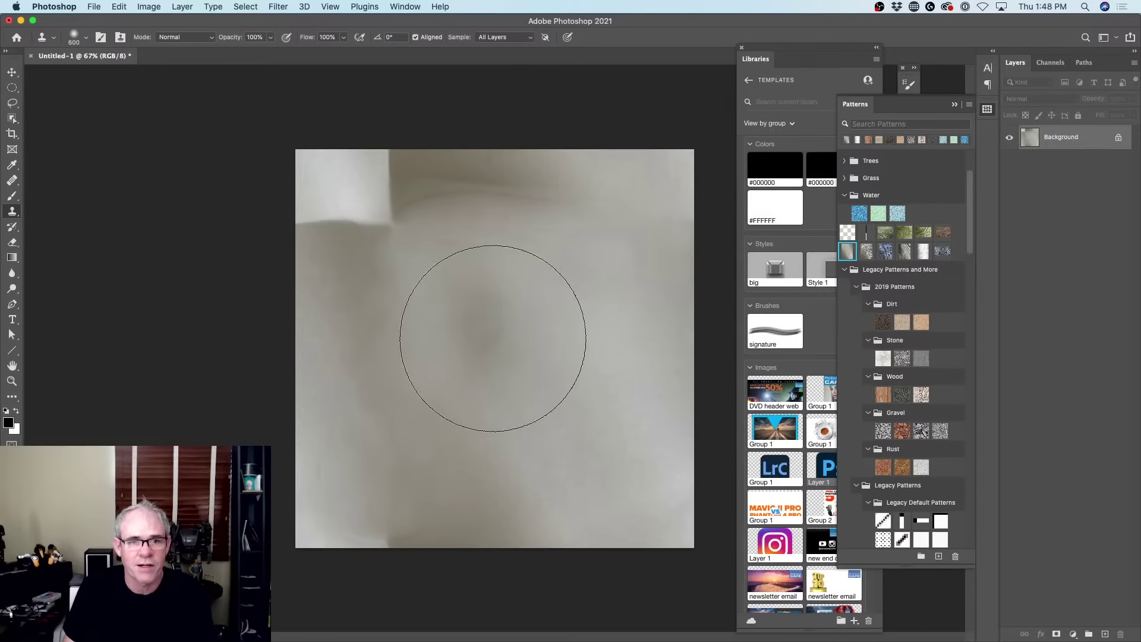
{"action": "left_click", "coordinate": [525, 357], "text": "alt"}
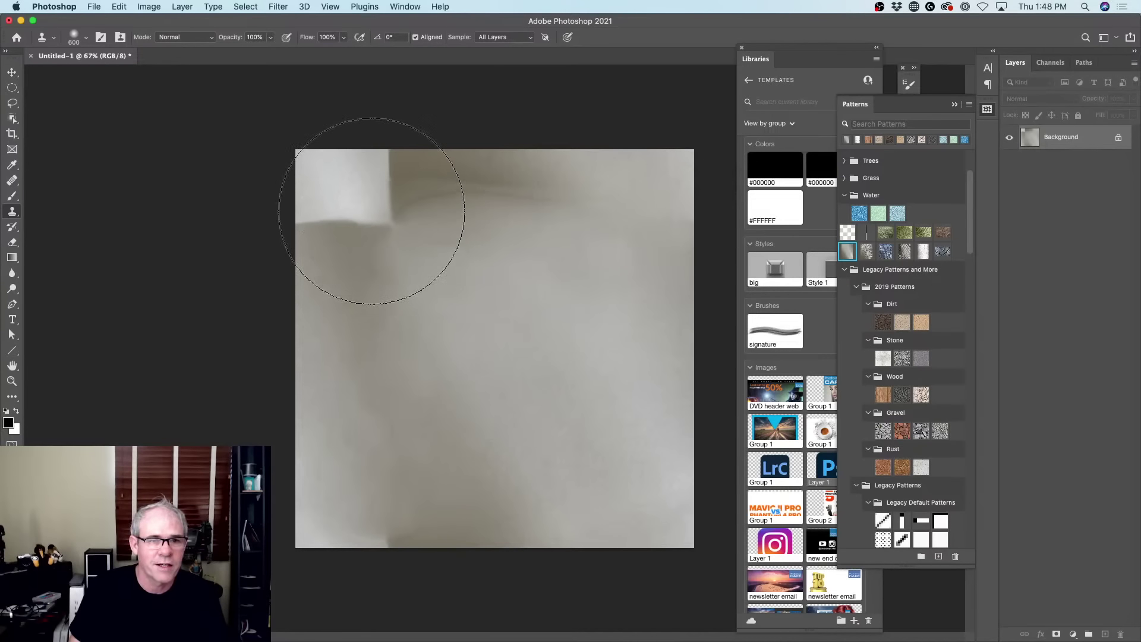
{"action": "mouse_move", "coordinate": [372, 211]}
{"action": "left_mouse_down"}
{"action": "mouse_move", "coordinate": [395, 204]}
{"action": "mouse_move", "coordinate": [422, 235]}
{"action": "mouse_move", "coordinate": [387, 178]}
{"action": "left_mouse_up"}
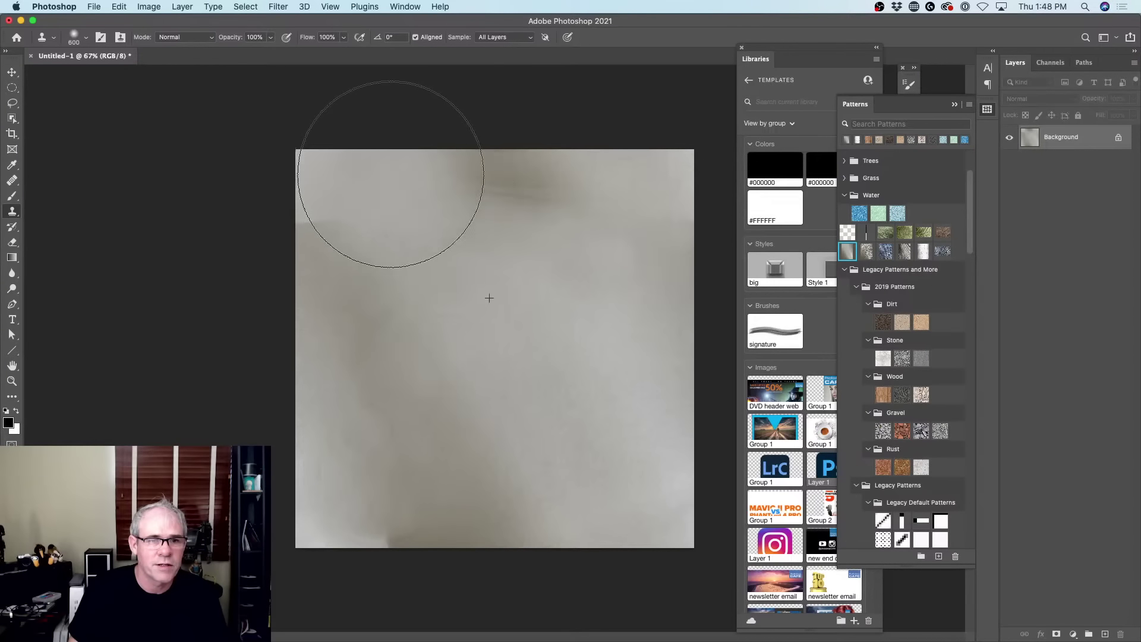
{"action": "left_click", "coordinate": [533, 332], "text": "alt"}
{"action": "left_click_drag", "start_coordinate": [377, 262], "coordinate": [344, 268]}
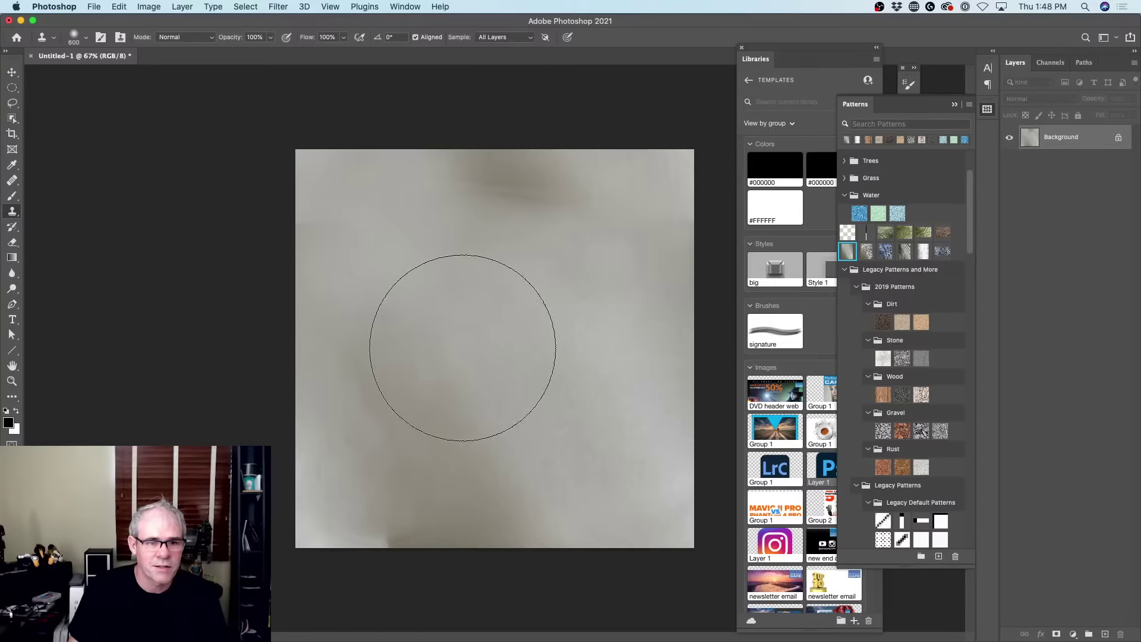
Step: Clone light paper over the dark mottling along the left side and lower middle of the tile, resampling between dabs
{"action": "left_click", "coordinate": [484, 338], "text": "alt"}
{"action": "left_click", "coordinate": [394, 395]}
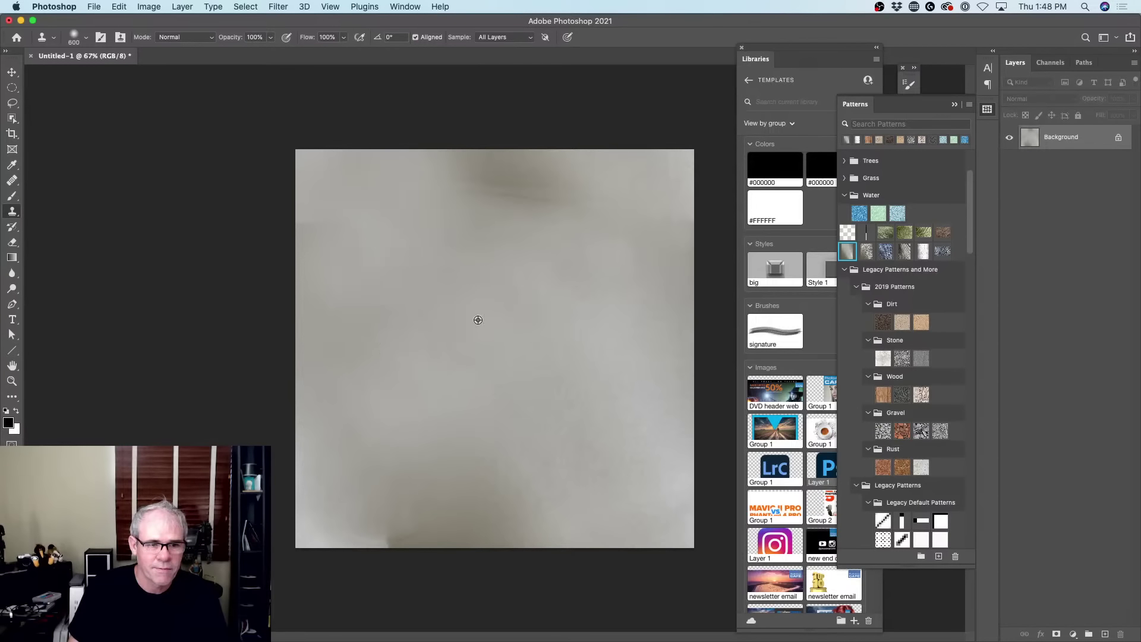
{"action": "left_click", "coordinate": [478, 319], "text": "alt"}
{"action": "left_click_drag", "start_coordinate": [386, 432], "coordinate": [399, 438]}
{"action": "left_click", "coordinate": [481, 351], "text": "alt"}
{"action": "left_click", "coordinate": [460, 448]}
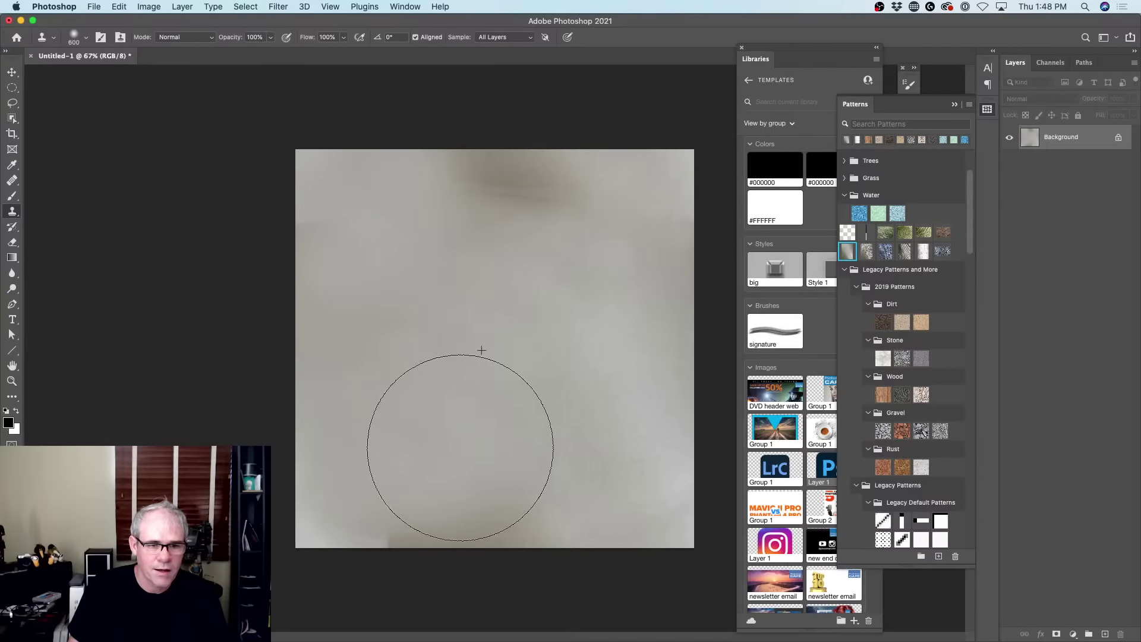
Step: Clone sampled paper over the dark blotch at the tile's upper middle and the uneven areas near the bottom
{"action": "left_click", "coordinate": [522, 355], "text": "alt"}
{"action": "left_click", "coordinate": [520, 230]}
{"action": "left_click", "coordinate": [498, 346], "text": "alt"}
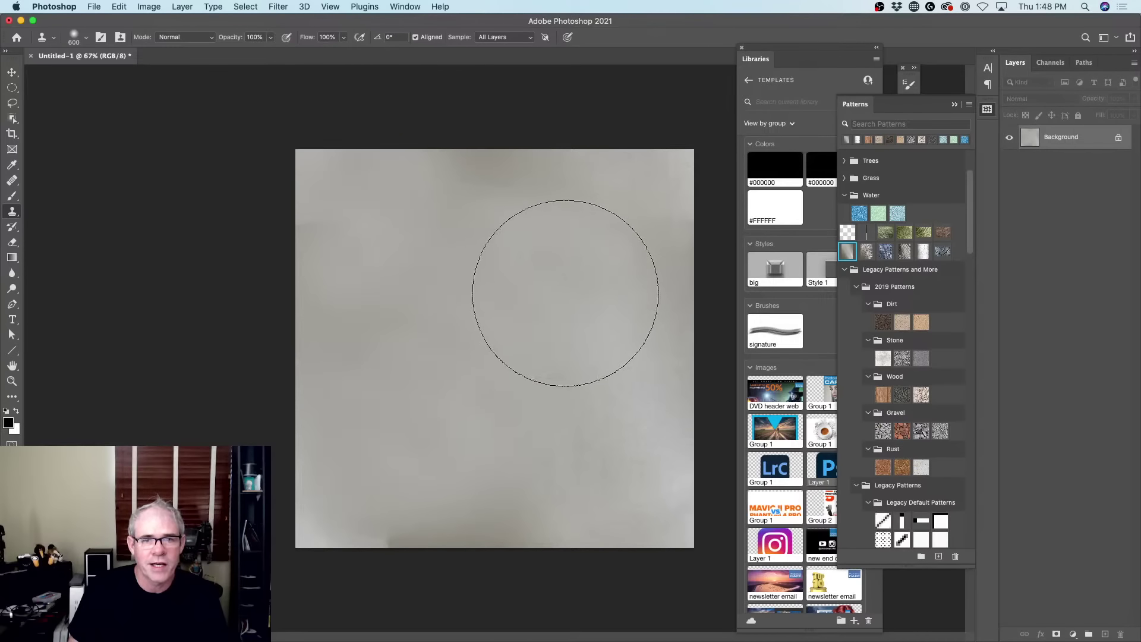
{"action": "left_click", "coordinate": [479, 400], "text": "alt"}
{"action": "left_click", "coordinate": [461, 458]}
{"action": "left_click", "coordinate": [382, 483]}
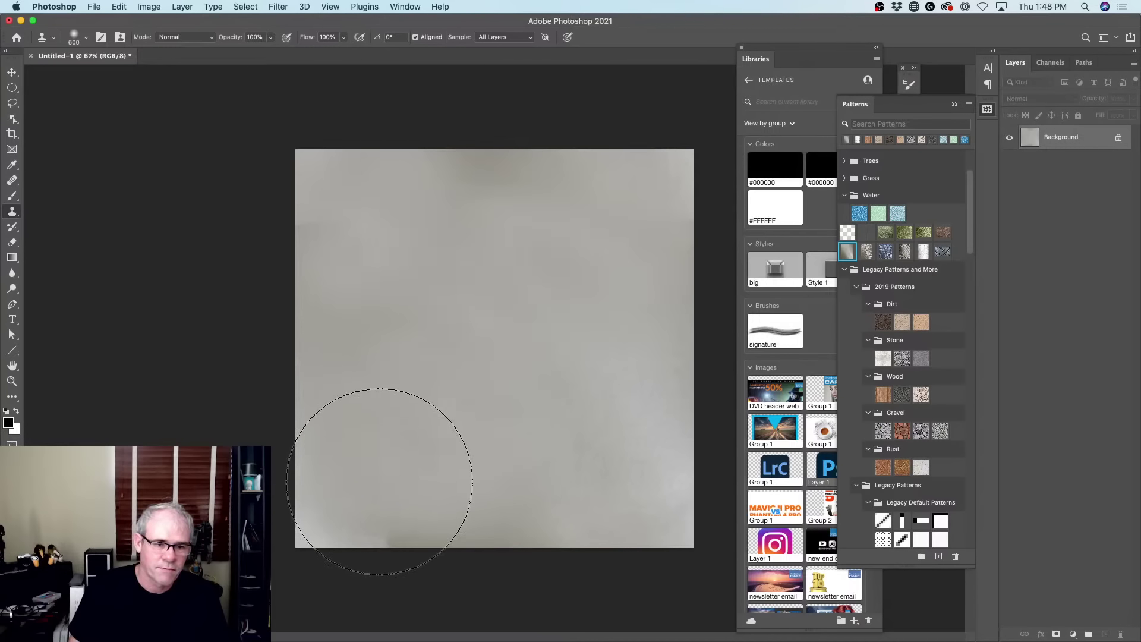
Step: Reapply the Offset filter and clone over the newly exposed seams in the upper half with a 175 px Clone Stamp brush
{"action": "left_click", "coordinate": [330, 6]}
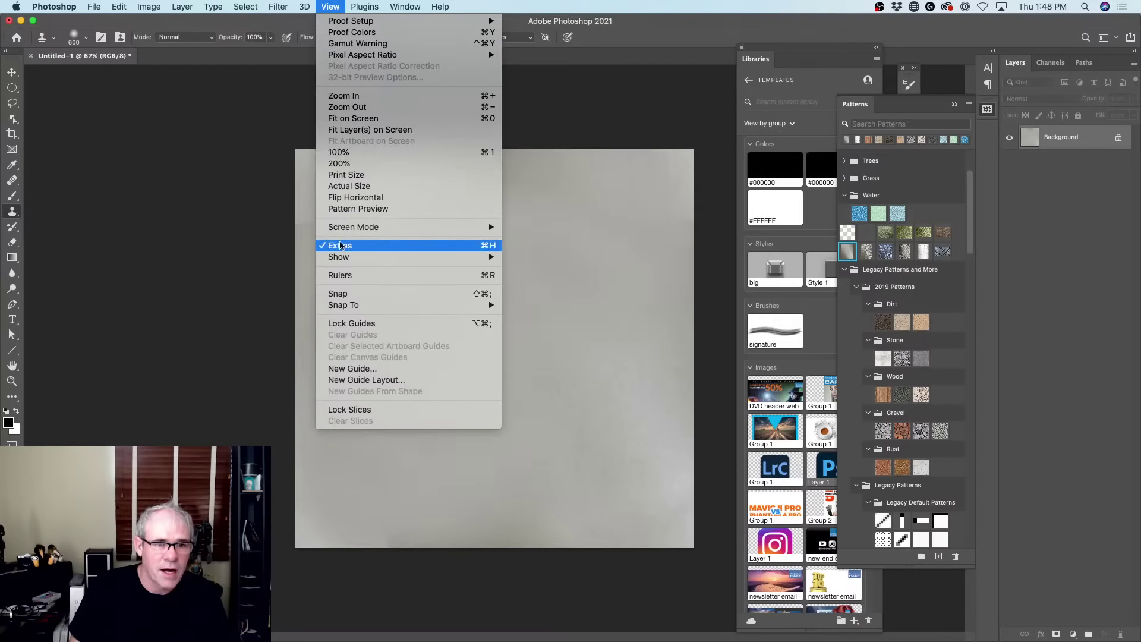
{"action": "mouse_move", "coordinate": [291, 4]}
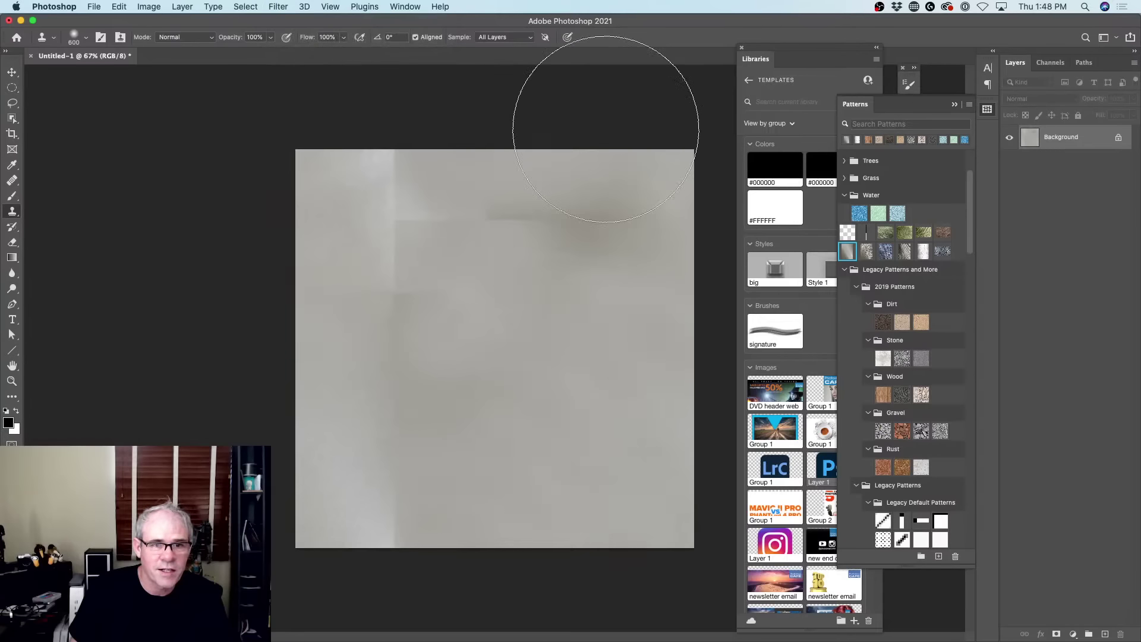
{"action": "key", "text": "bracketleft"}
{"action": "key", "text": "bracketleft"}
{"action": "key", "text": "bracketleft"}
{"action": "key", "text": "bracketleft"}
{"action": "key", "text": "bracketleft"}
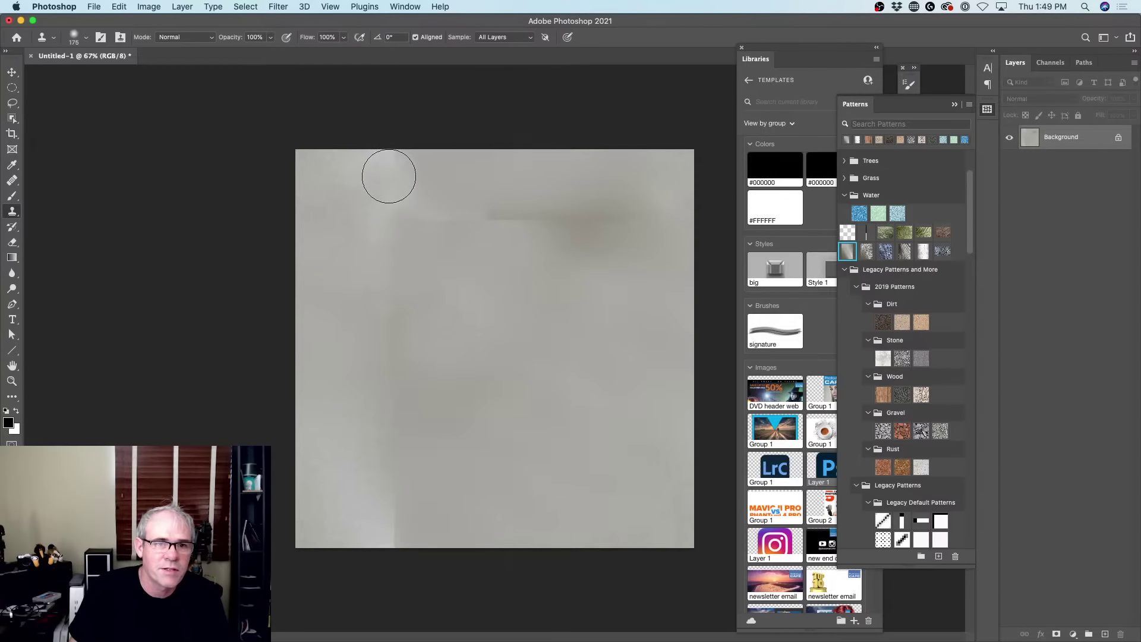
{"action": "left_click", "coordinate": [376, 192], "text": "alt"}
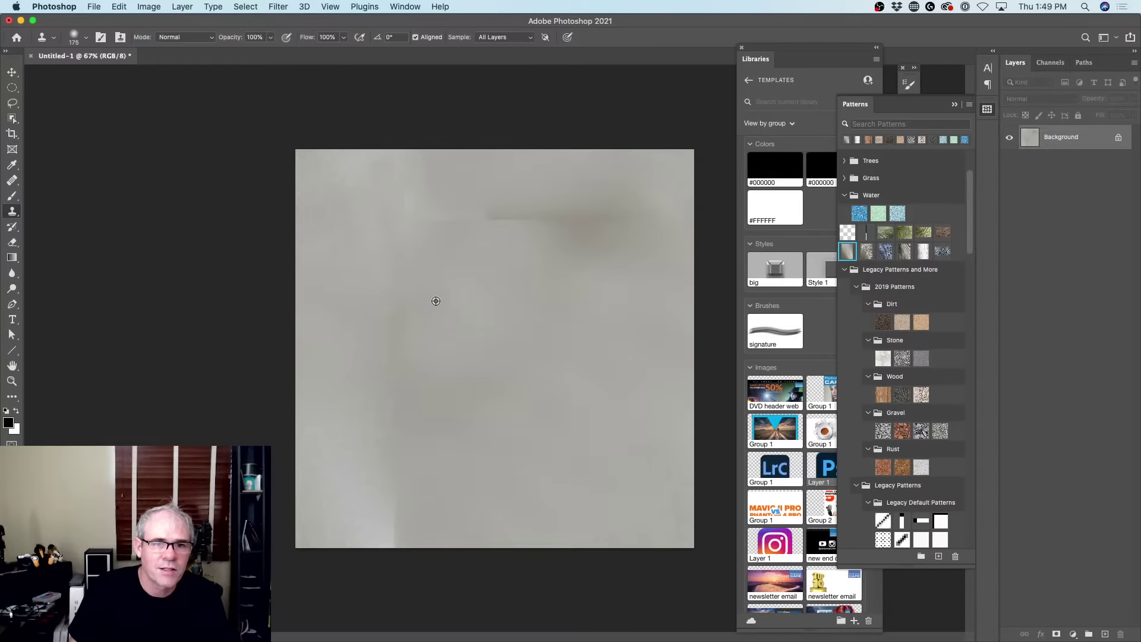
{"action": "mouse_move", "coordinate": [453, 247]}
{"action": "left_mouse_down"}
{"action": "mouse_move", "coordinate": [443, 226]}
{"action": "mouse_move", "coordinate": [497, 244]}
{"action": "mouse_move", "coordinate": [497, 217]}
{"action": "mouse_move", "coordinate": [514, 245]}
{"action": "mouse_move", "coordinate": [523, 219]}
{"action": "mouse_move", "coordinate": [543, 255]}
{"action": "mouse_move", "coordinate": [563, 225]}
{"action": "left_mouse_up"}
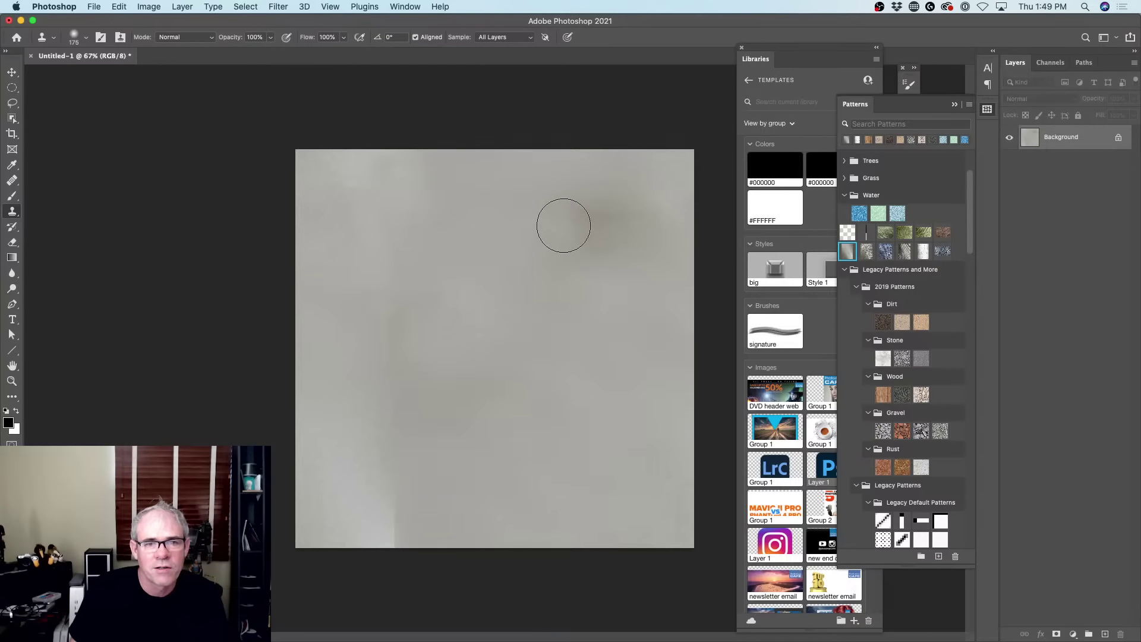
Step: Clone clean paper over the dark patch near the upper-right corner and along the remaining vertical seam
{"action": "left_click", "coordinate": [547, 198], "text": "alt"}
{"action": "left_click_drag", "start_coordinate": [665, 208], "coordinate": [621, 209]}
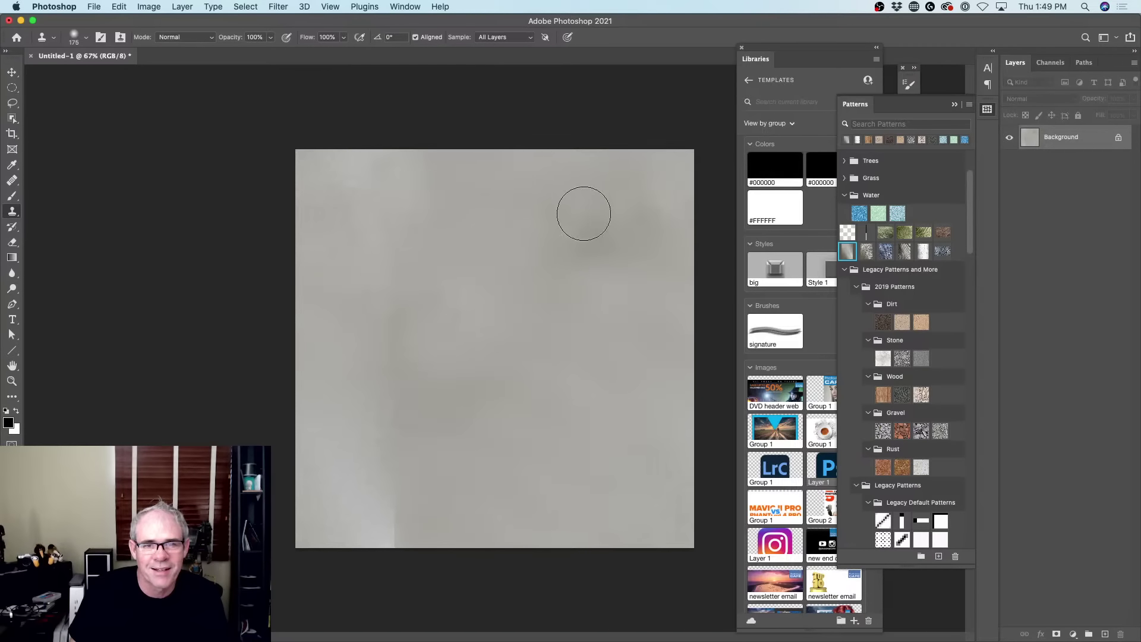
{"action": "left_click", "coordinate": [422, 255], "text": "alt"}
{"action": "mouse_move", "coordinate": [386, 276]}
{"action": "left_mouse_down"}
{"action": "mouse_move", "coordinate": [402, 321]}
{"action": "mouse_move", "coordinate": [399, 500]}
{"action": "mouse_move", "coordinate": [391, 527]}
{"action": "mouse_move", "coordinate": [377, 522]}
{"action": "mouse_move", "coordinate": [392, 530]}
{"action": "mouse_move", "coordinate": [411, 484]}
{"action": "mouse_move", "coordinate": [395, 466]}
{"action": "mouse_move", "coordinate": [428, 410]}
{"action": "mouse_move", "coordinate": [421, 361]}
{"action": "mouse_move", "coordinate": [387, 315]}
{"action": "mouse_move", "coordinate": [413, 315]}
{"action": "left_mouse_up"}
{"action": "mouse_move", "coordinate": [594, 276]}
{"action": "left_mouse_down"}
{"action": "mouse_move", "coordinate": [555, 255]}
{"action": "mouse_move", "coordinate": [548, 302]}
{"action": "mouse_move", "coordinate": [615, 292]}
{"action": "left_mouse_up"}
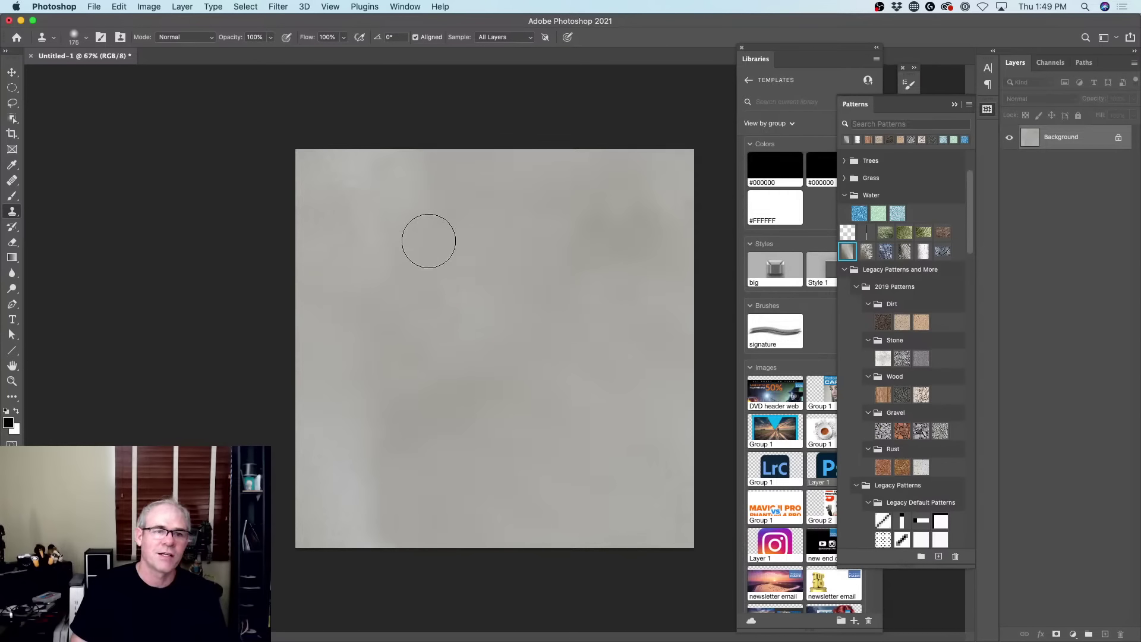
Step: Turn on Pattern Preview, accept the smart object notice, and inspect how the tile repeats
{"action": "left_click", "coordinate": [407, 6]}
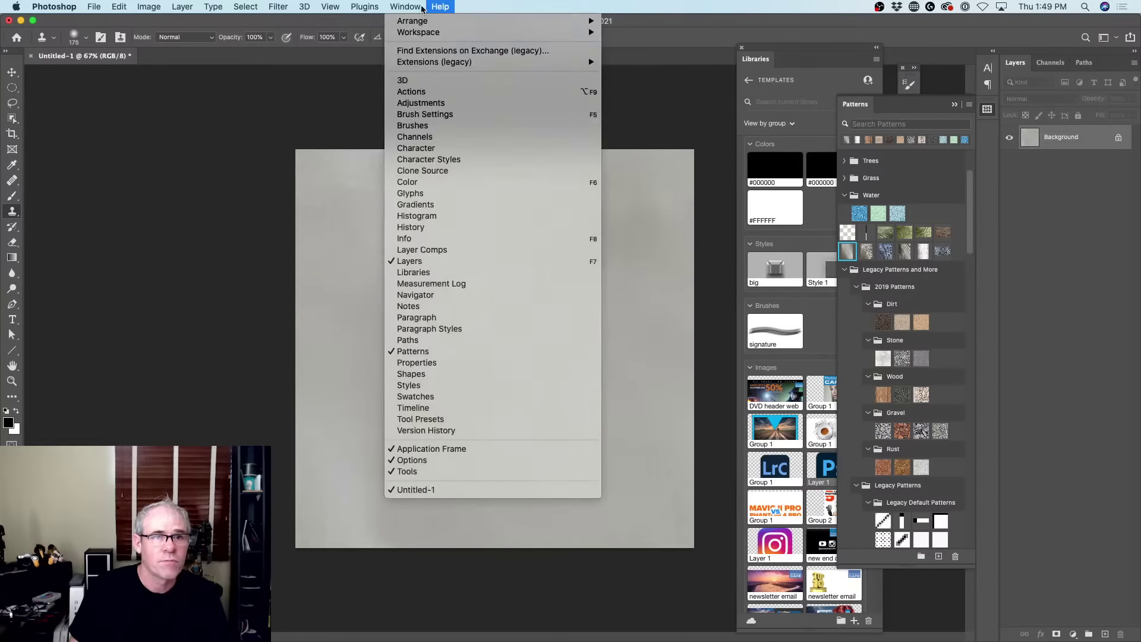
{"action": "mouse_move", "coordinate": [331, 6]}
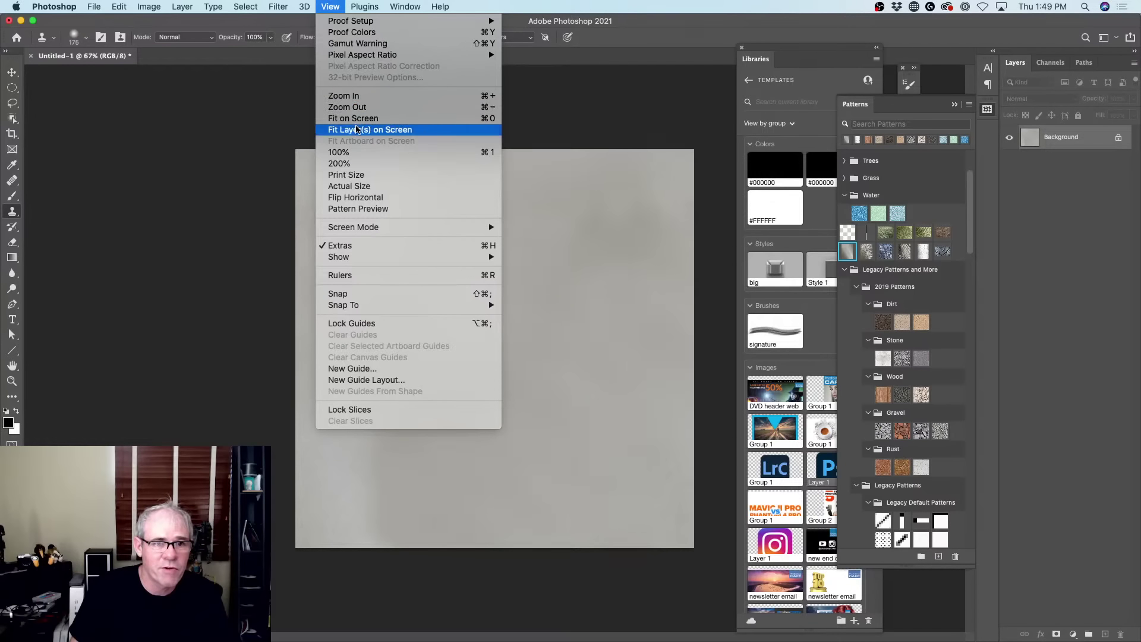
{"action": "left_click", "coordinate": [374, 209]}
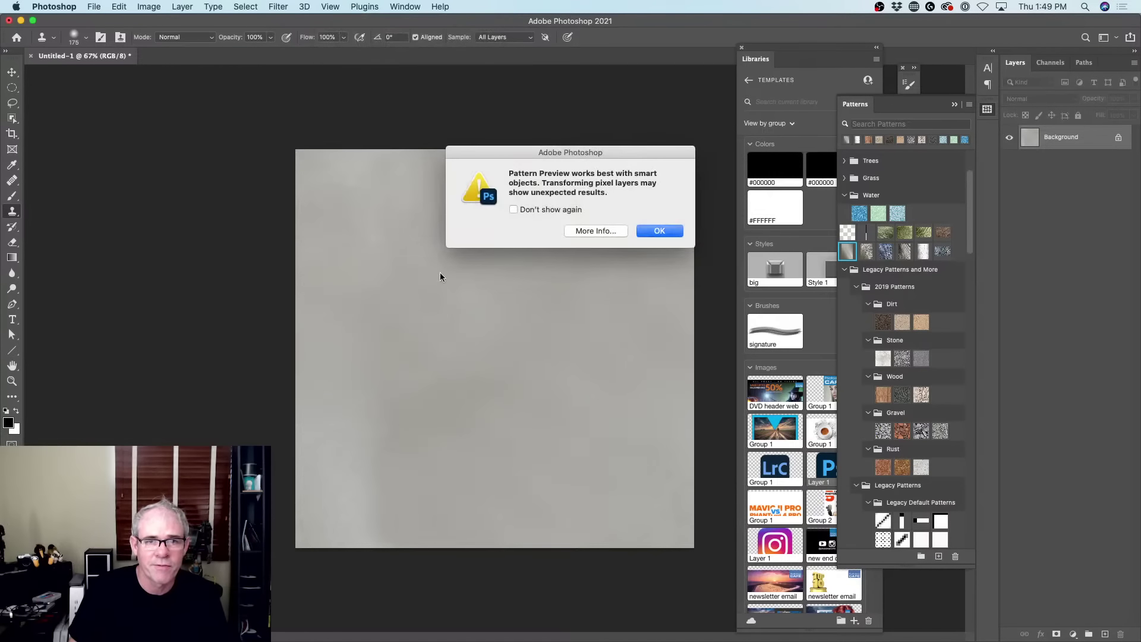
{"action": "left_click", "coordinate": [643, 233]}
{"action": "scroll", "coordinate": [466, 316], "scroll_direction": "down", "scroll_amount": 5}
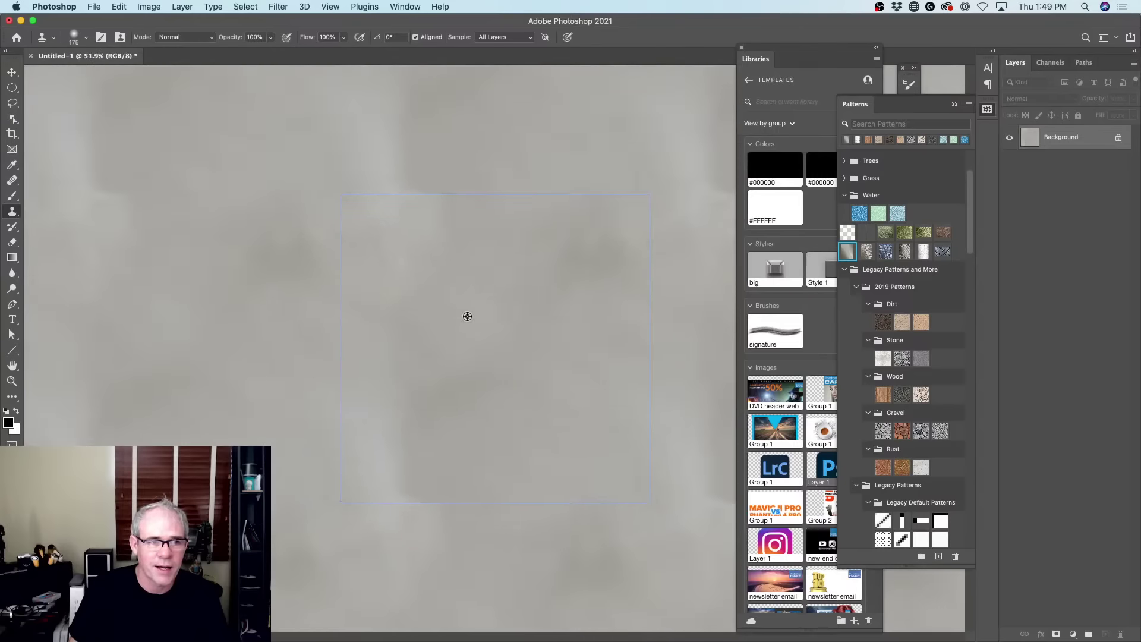
{"action": "scroll", "coordinate": [505, 315], "scroll_direction": "down", "scroll_amount": 5}
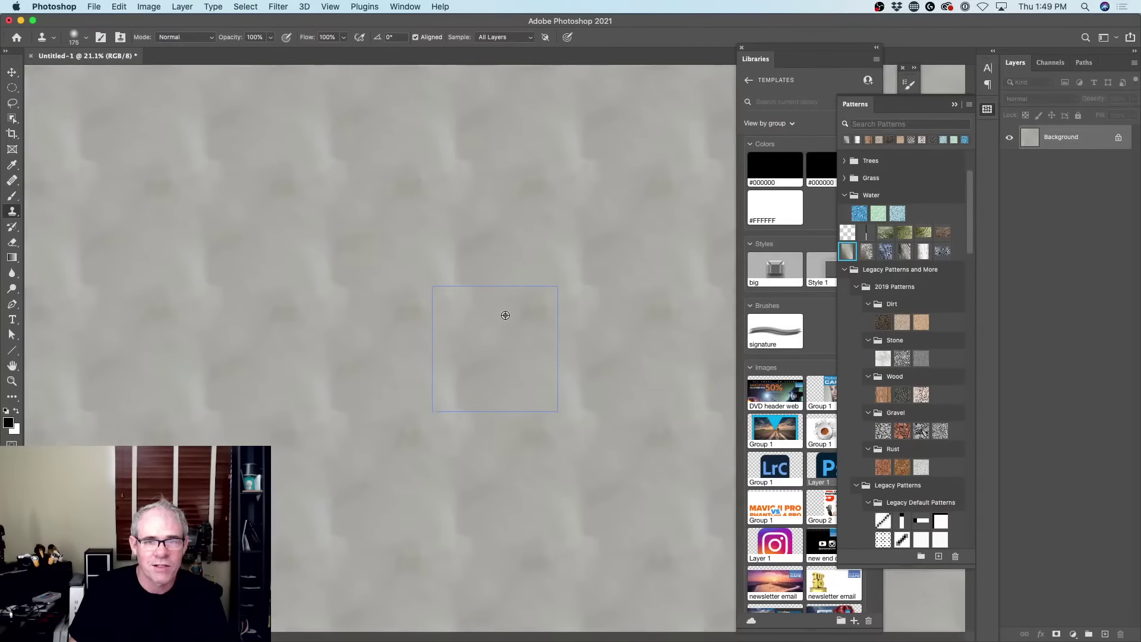
{"action": "scroll", "coordinate": [520, 321], "scroll_direction": "up", "scroll_amount": 6}
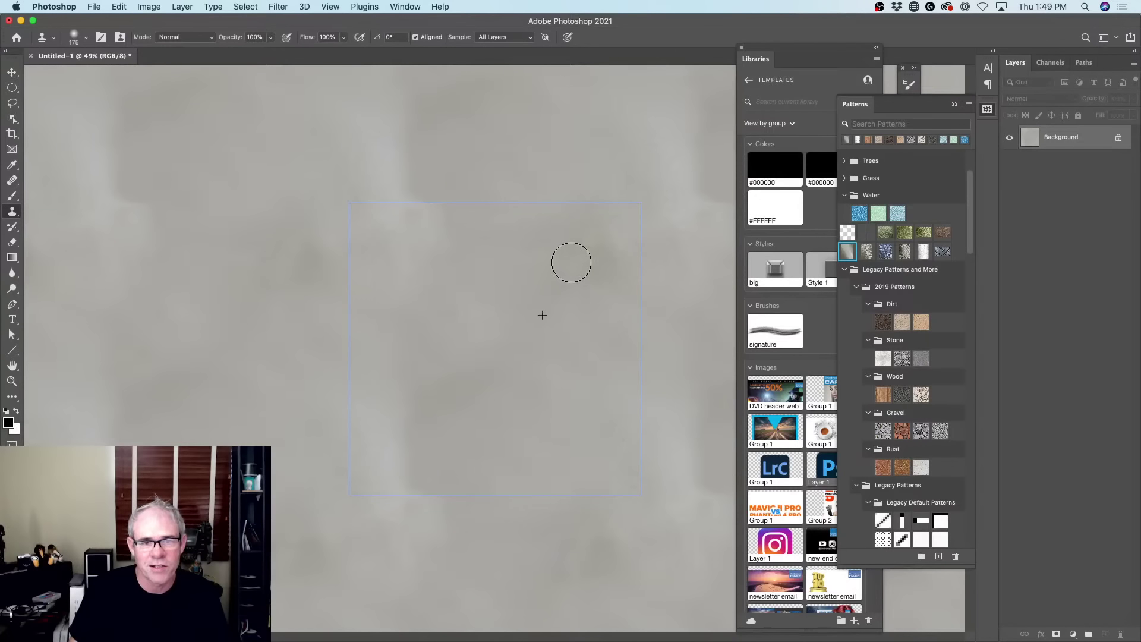
{"action": "scroll", "coordinate": [515, 338], "scroll_direction": "down", "scroll_amount": 3}
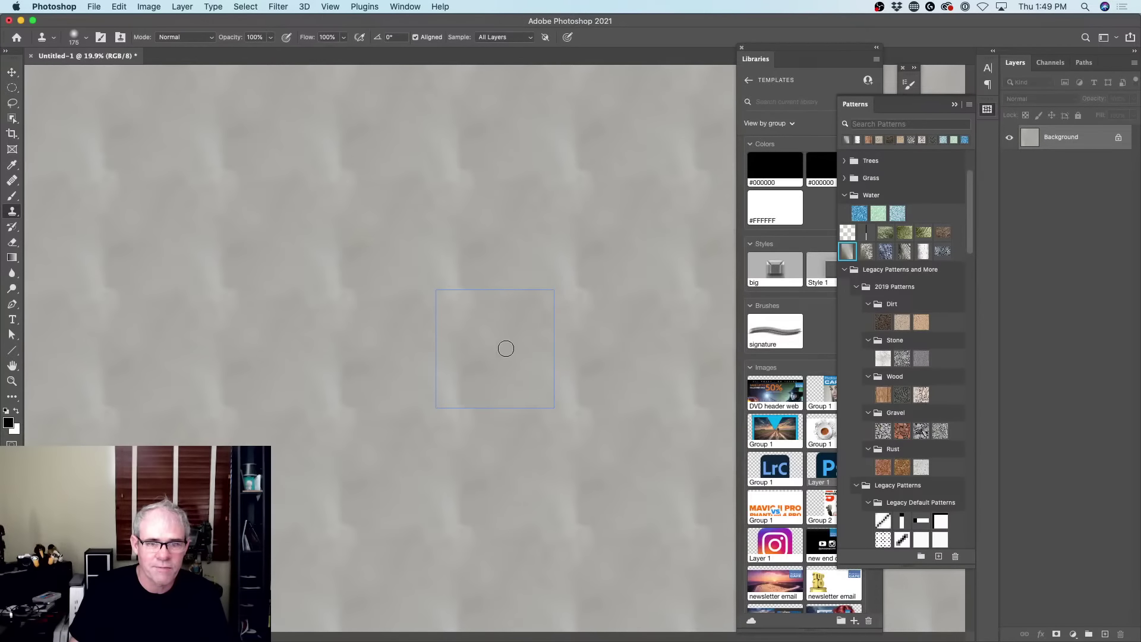
Step: Even out the repeating light and dark patches across the tile with sampled paper using the Healing Brush at 700 px
{"action": "key", "text": "bracketright"}
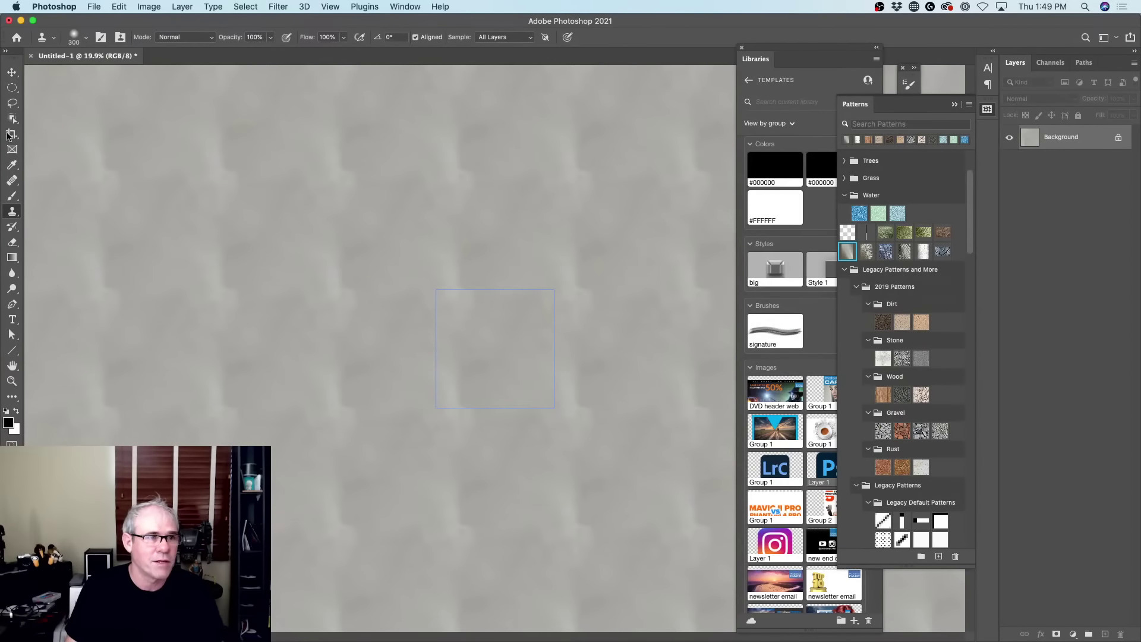
{"action": "left_click_drag", "start_coordinate": [12, 180], "coordinate": [57, 190]}
{"action": "key", "text": "bracketright"}
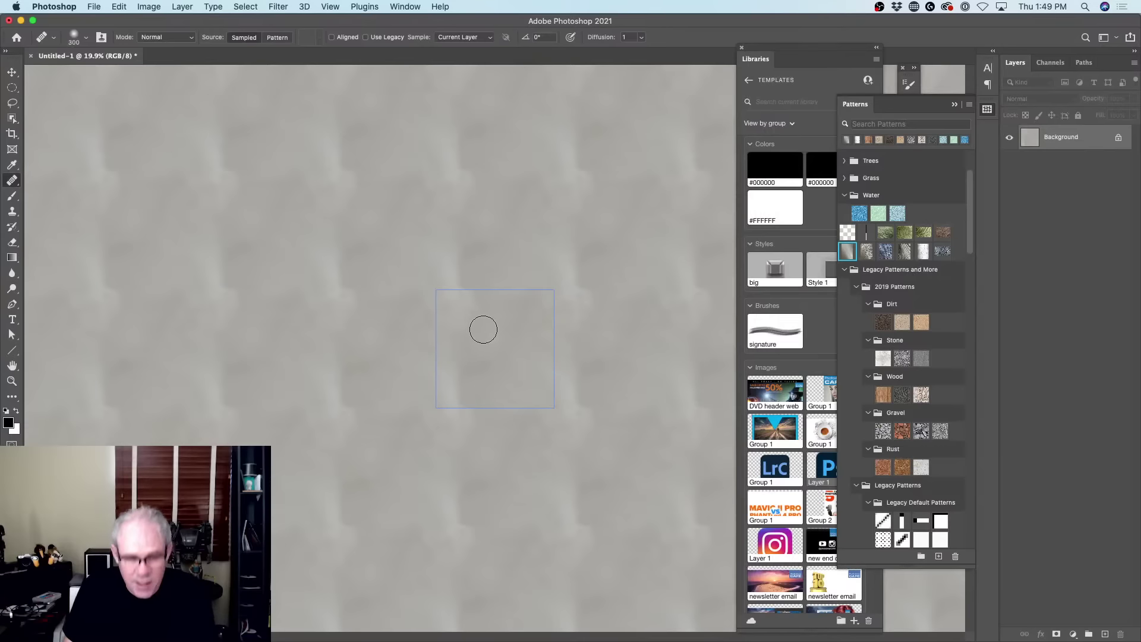
{"action": "key", "text": "bracketright"}
{"action": "key", "text": "bracketright"}
{"action": "key", "text": "bracketright"}
{"action": "key", "text": "bracketright"}
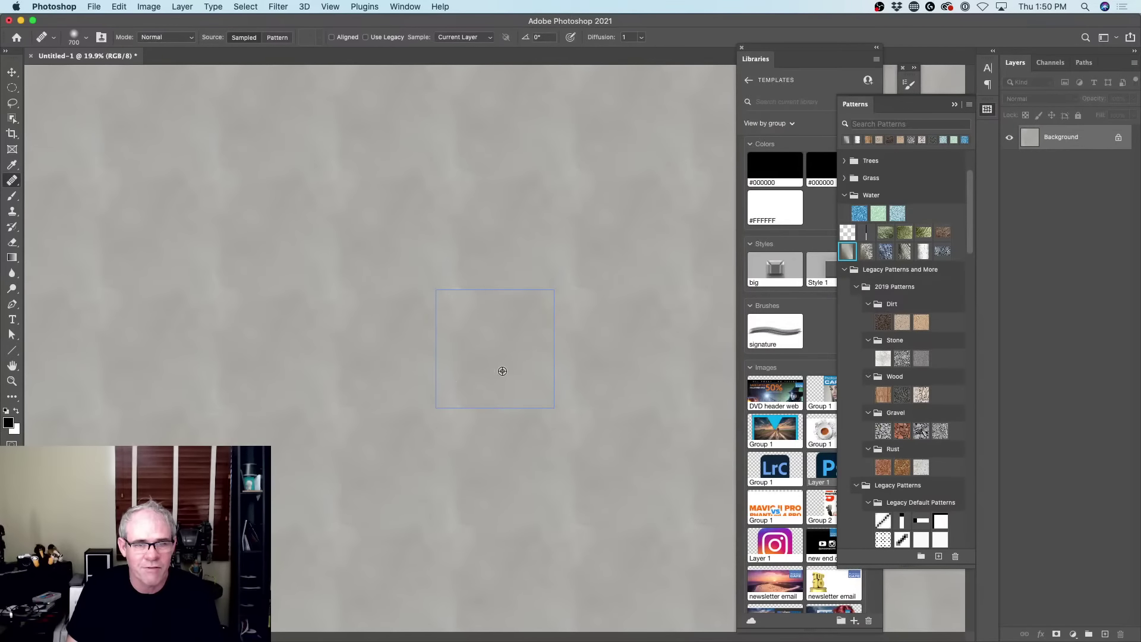
{"action": "left_click", "coordinate": [502, 371], "text": "alt"}
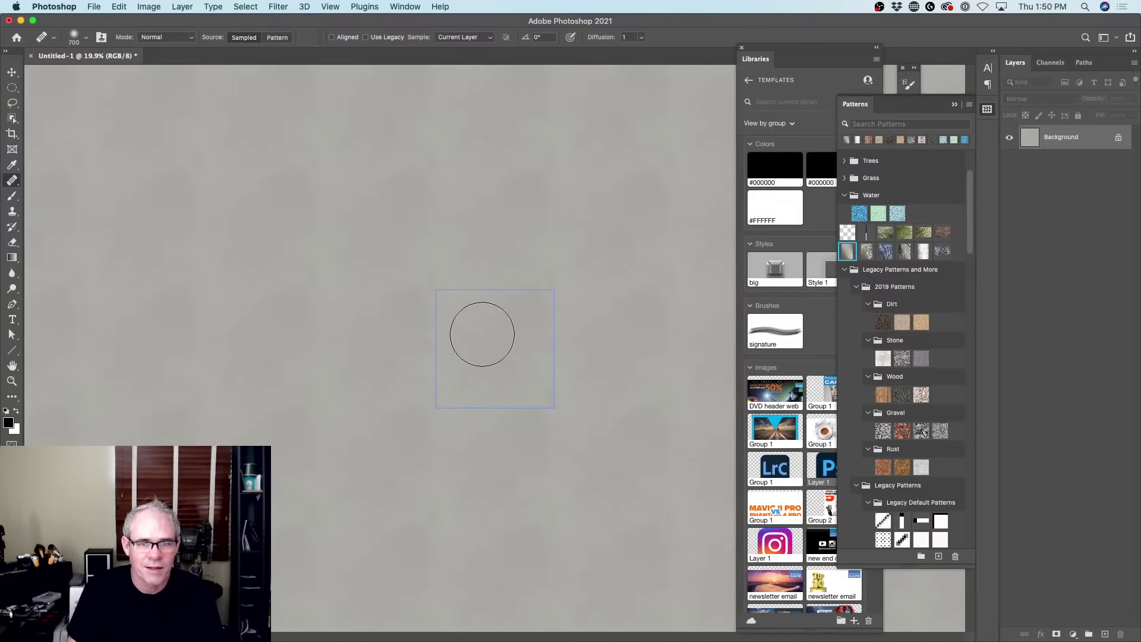
{"action": "scroll", "coordinate": [508, 342], "scroll_direction": "down", "scroll_amount": 2}
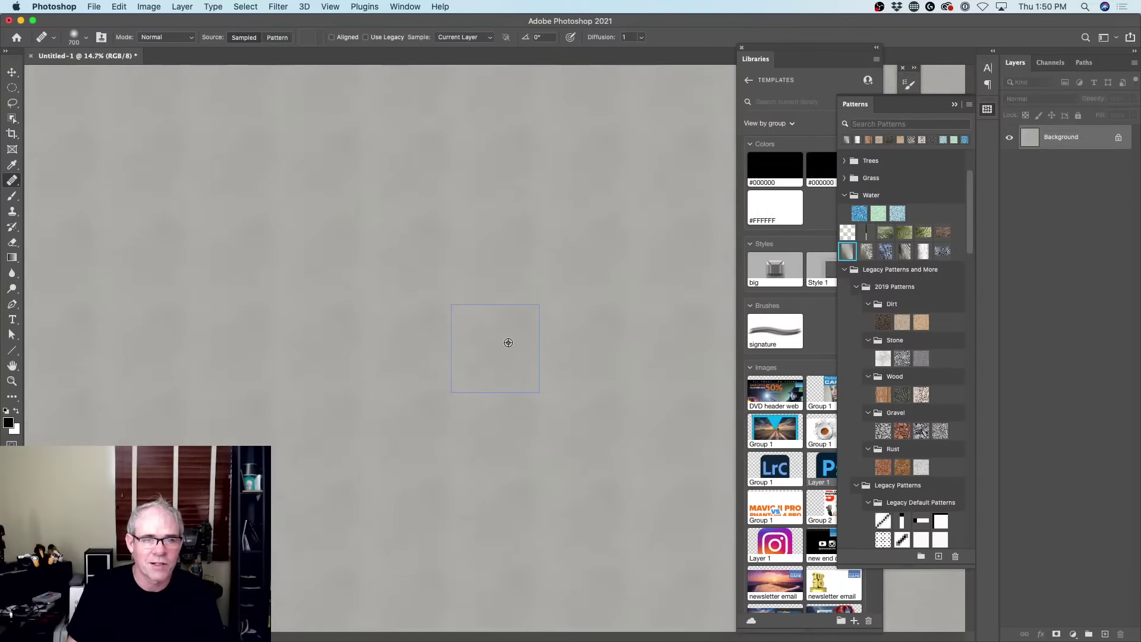
{"action": "scroll", "coordinate": [509, 342], "scroll_direction": "up", "scroll_amount": 6}
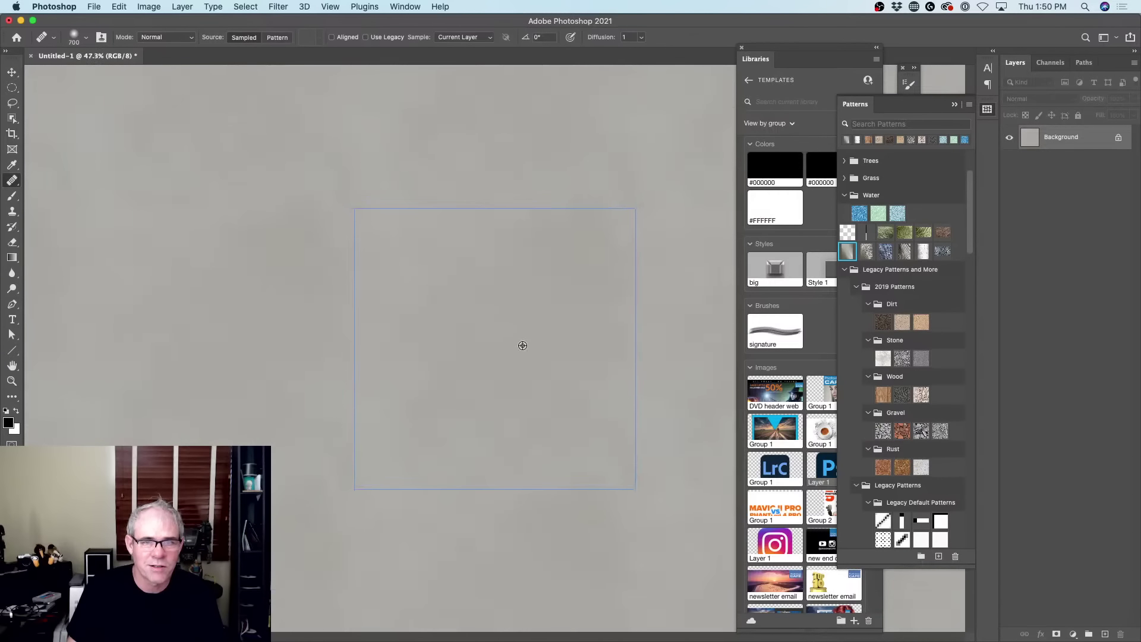
{"action": "scroll", "coordinate": [522, 345], "scroll_direction": "up", "scroll_amount": 1}
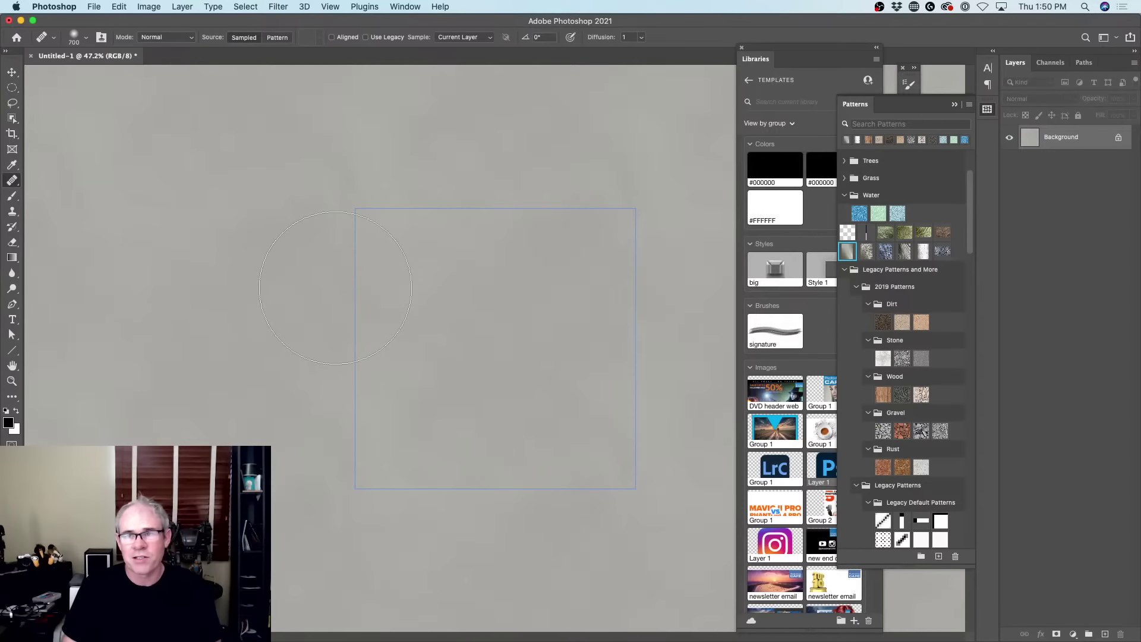
Step: Select the whole paper tile, define it as a pattern named "seamless paper", and turn off Pattern Preview
{"action": "left_click", "coordinate": [1038, 137], "text": "super"}
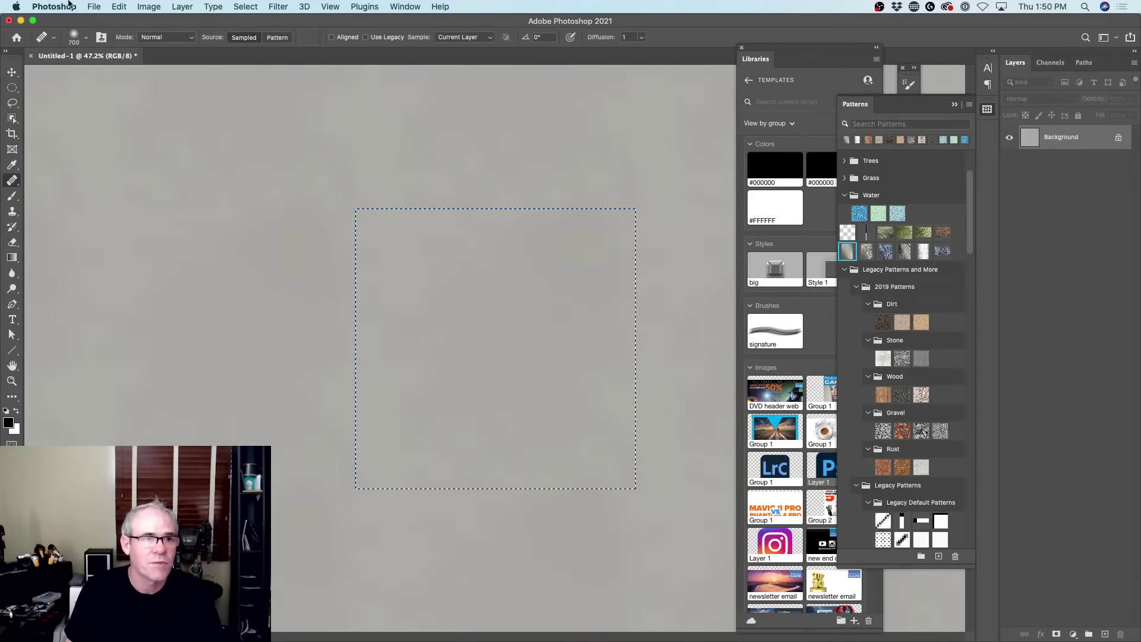
{"action": "left_click", "coordinate": [119, 6]}
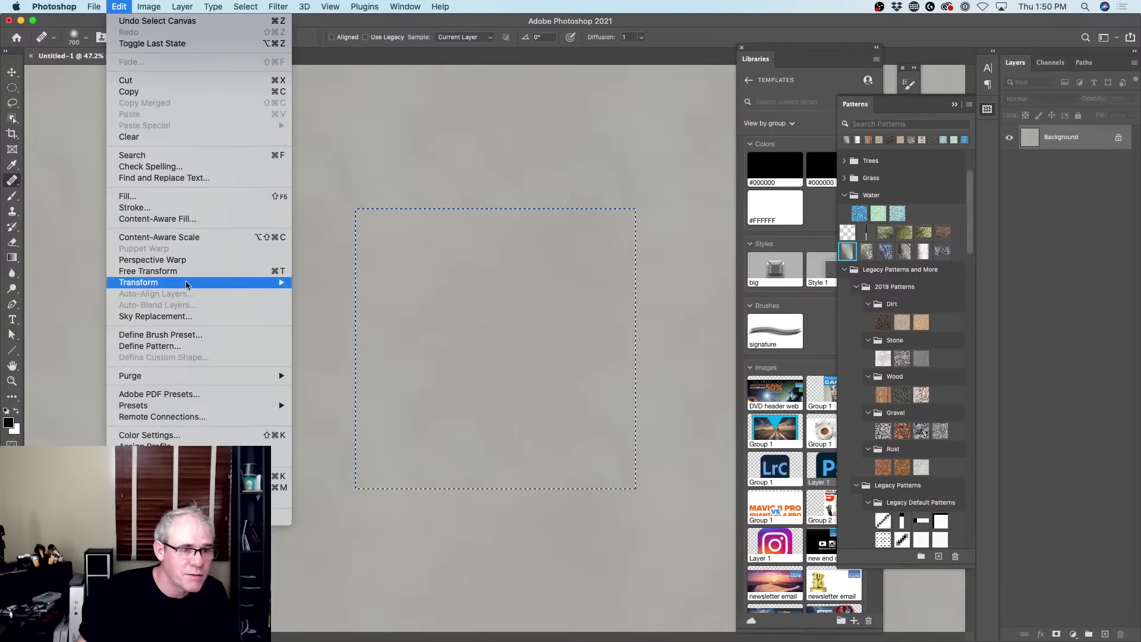
{"action": "left_click", "coordinate": [150, 346]}
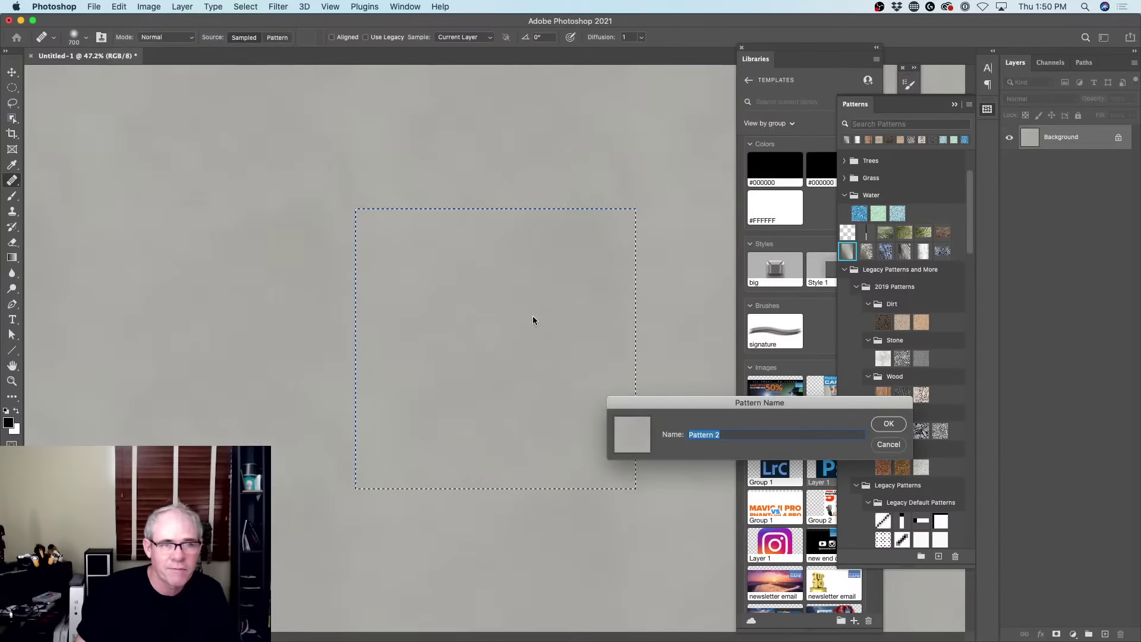
{"action": "type", "text": "seam"}
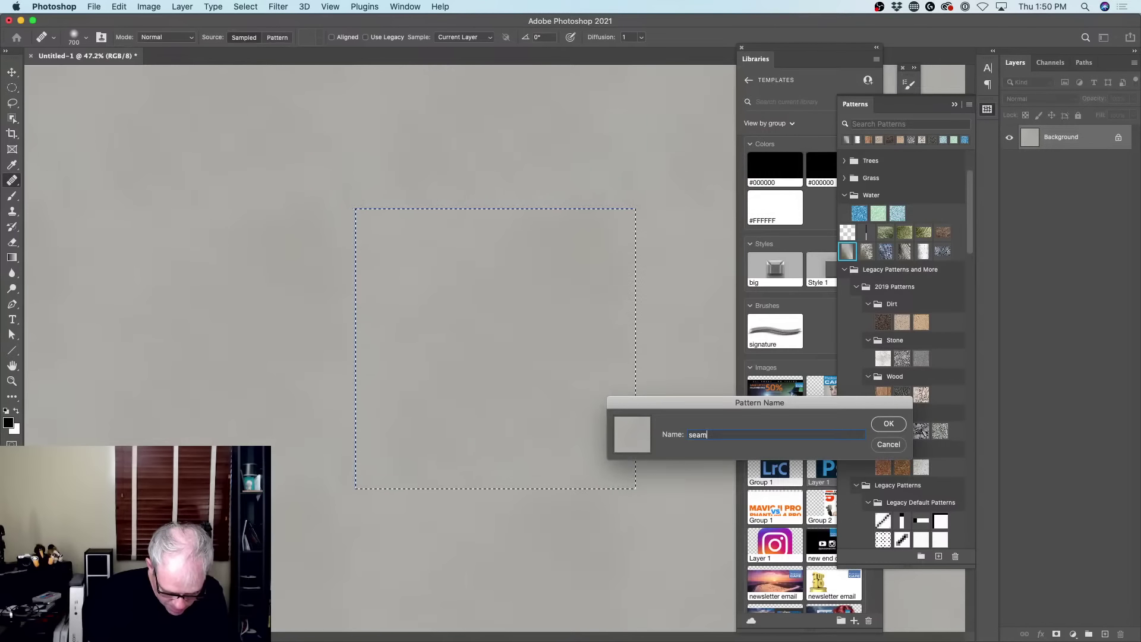
{"action": "type", "text": "less paper"}
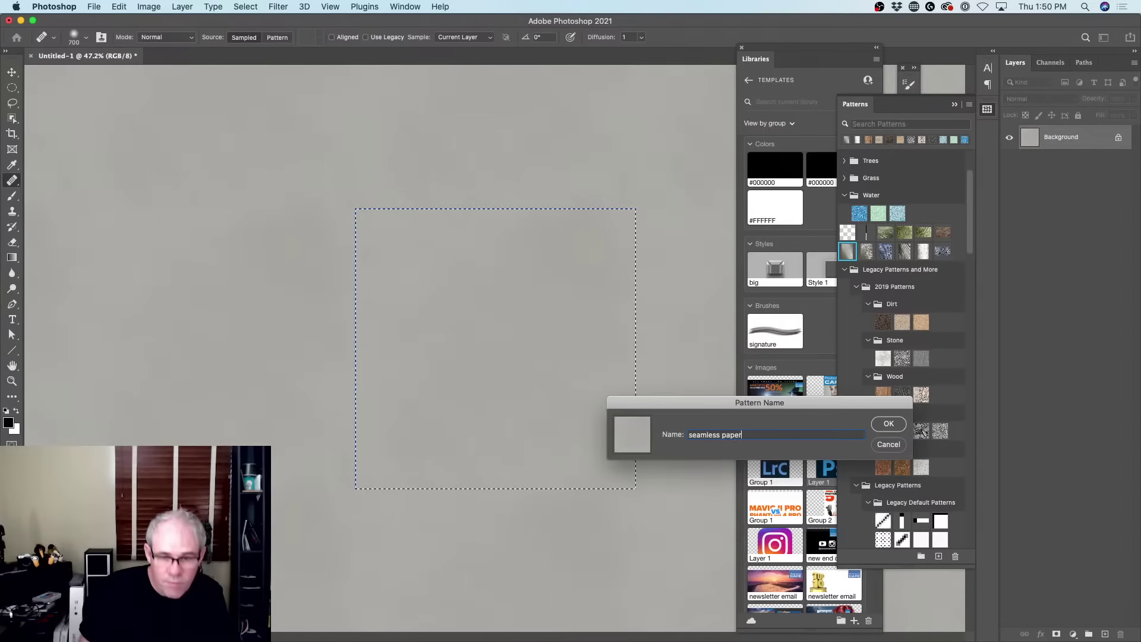
{"action": "left_click", "coordinate": [880, 422]}
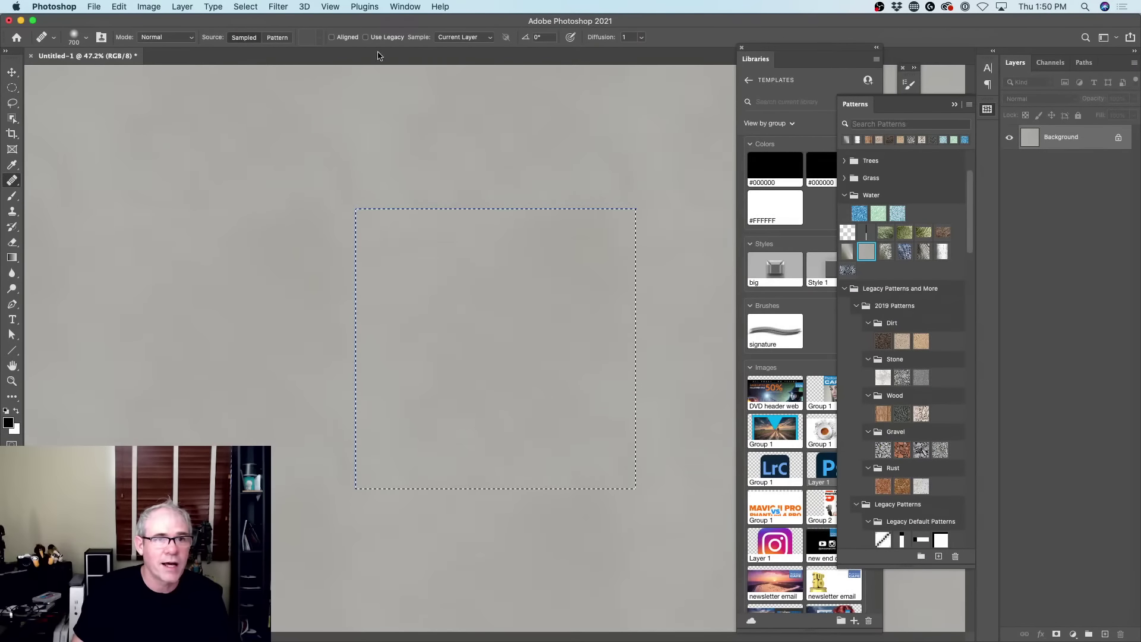
{"action": "left_click", "coordinate": [399, 5]}
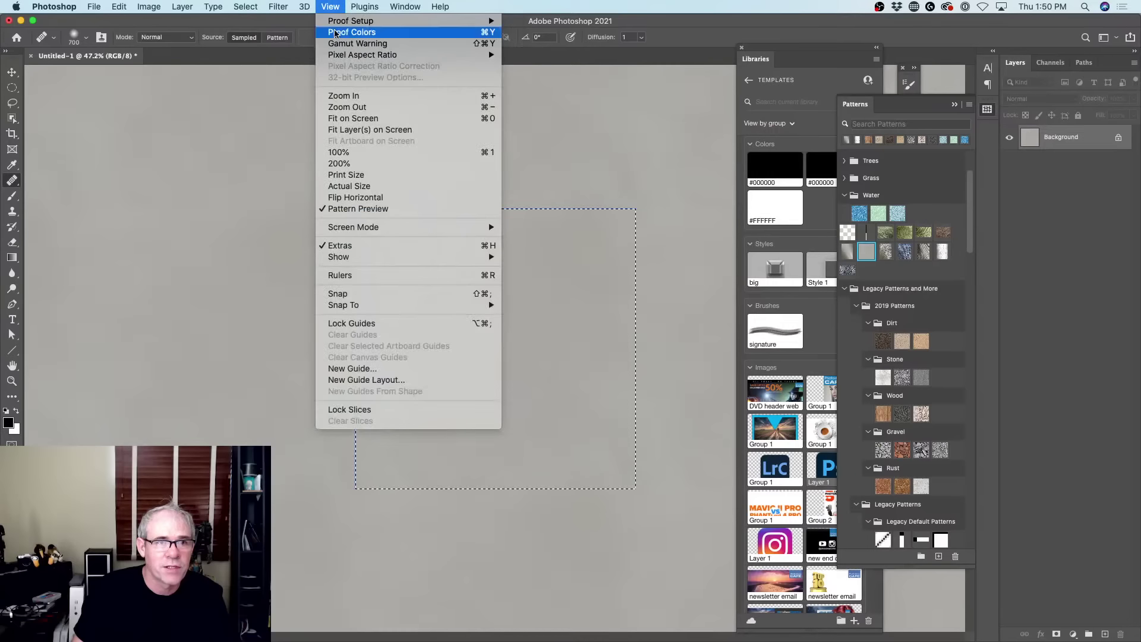
{"action": "left_click", "coordinate": [357, 208]}
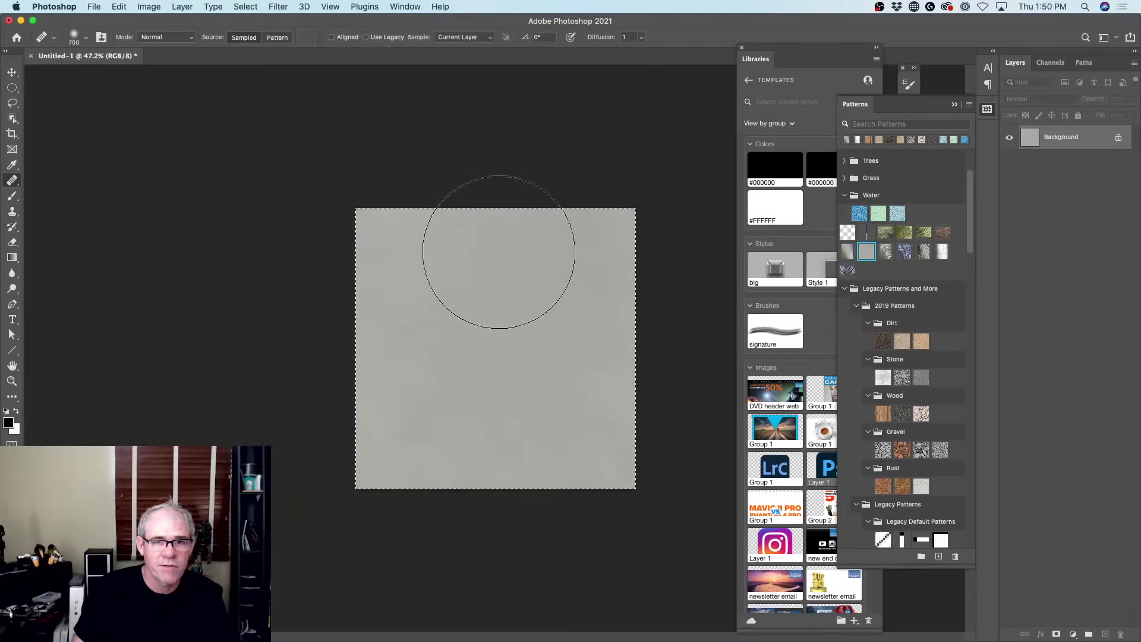
Step: Open the Group 1 landscape image and the overlay artwork from the Templates library
{"action": "double_click", "coordinate": [775, 428]}
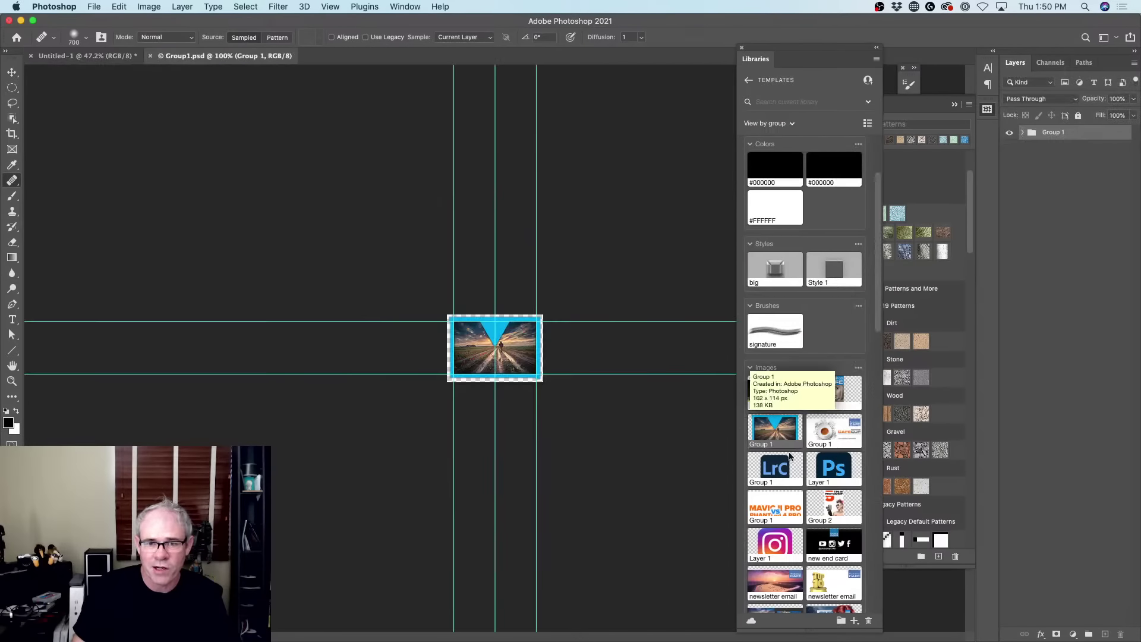
{"action": "scroll", "coordinate": [615, 358], "scroll_direction": "up", "scroll_amount": 6}
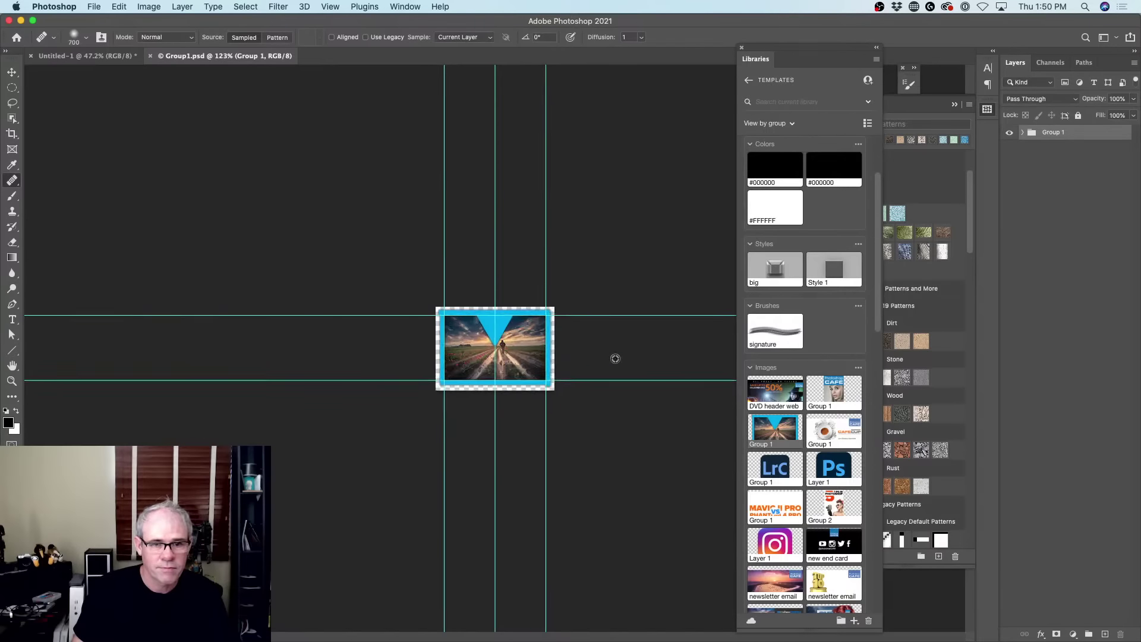
{"action": "scroll", "coordinate": [844, 469], "scroll_direction": "down", "scroll_amount": 4}
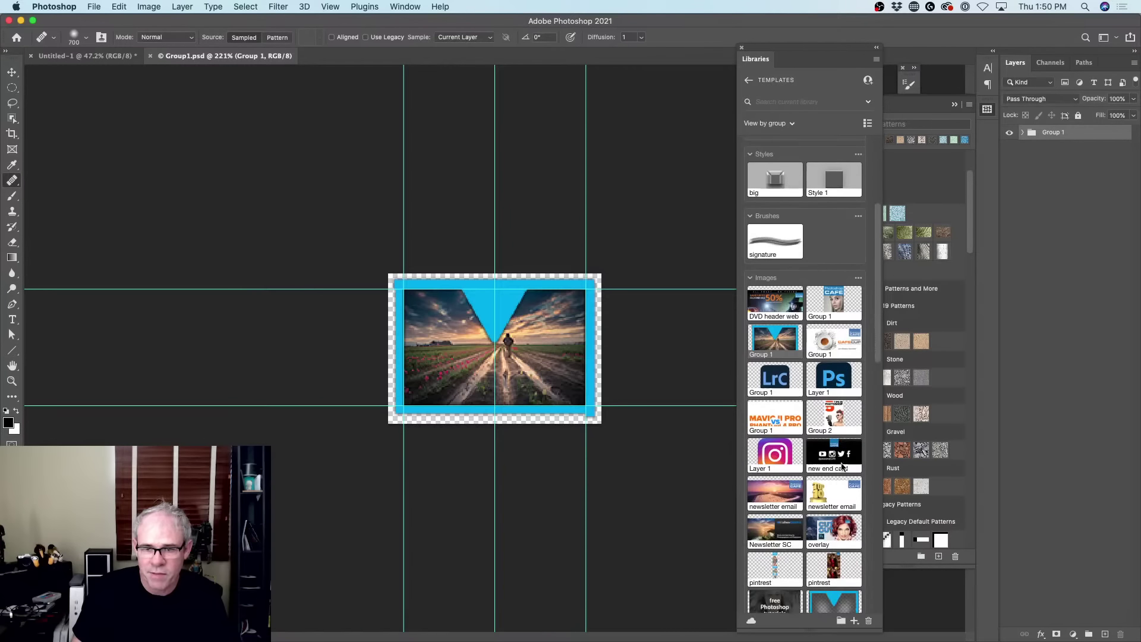
{"action": "double_click", "coordinate": [834, 530]}
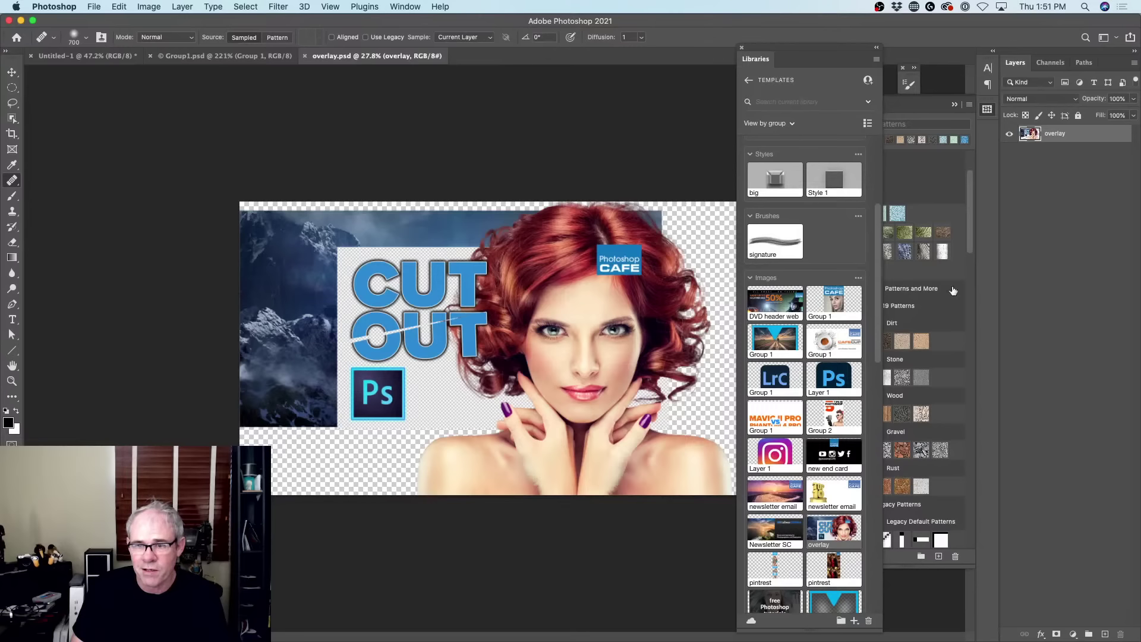
Step: Apply the seamless paper pattern to the overlay document and place its fill layer beneath the overlay layer
{"action": "left_click", "coordinate": [949, 185]}
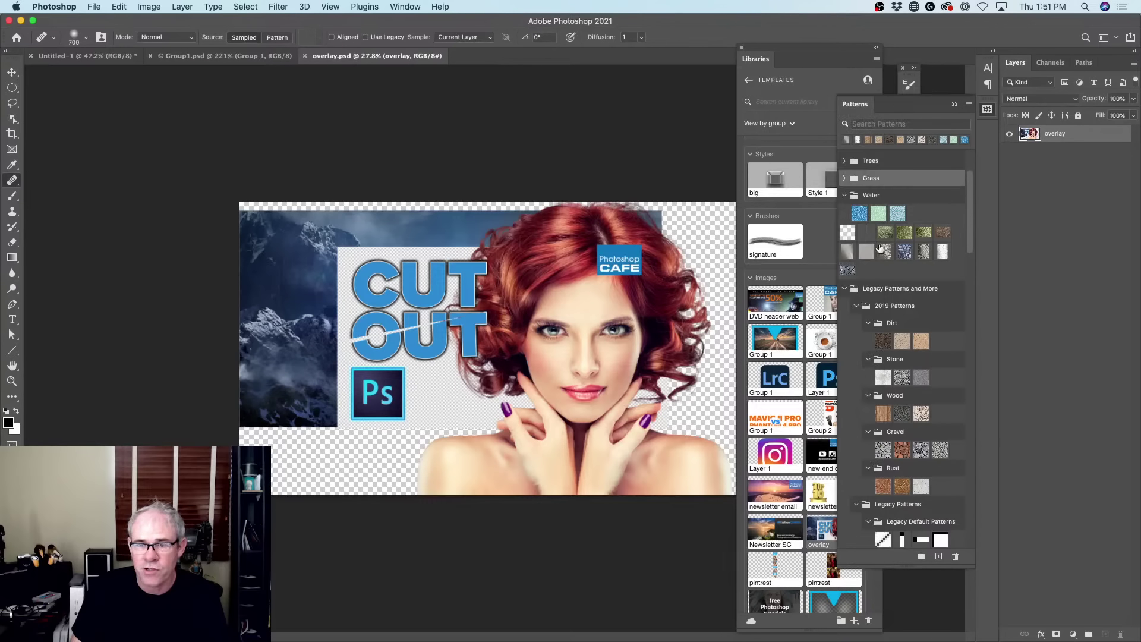
{"action": "left_click_drag", "start_coordinate": [867, 250], "coordinate": [612, 379]}
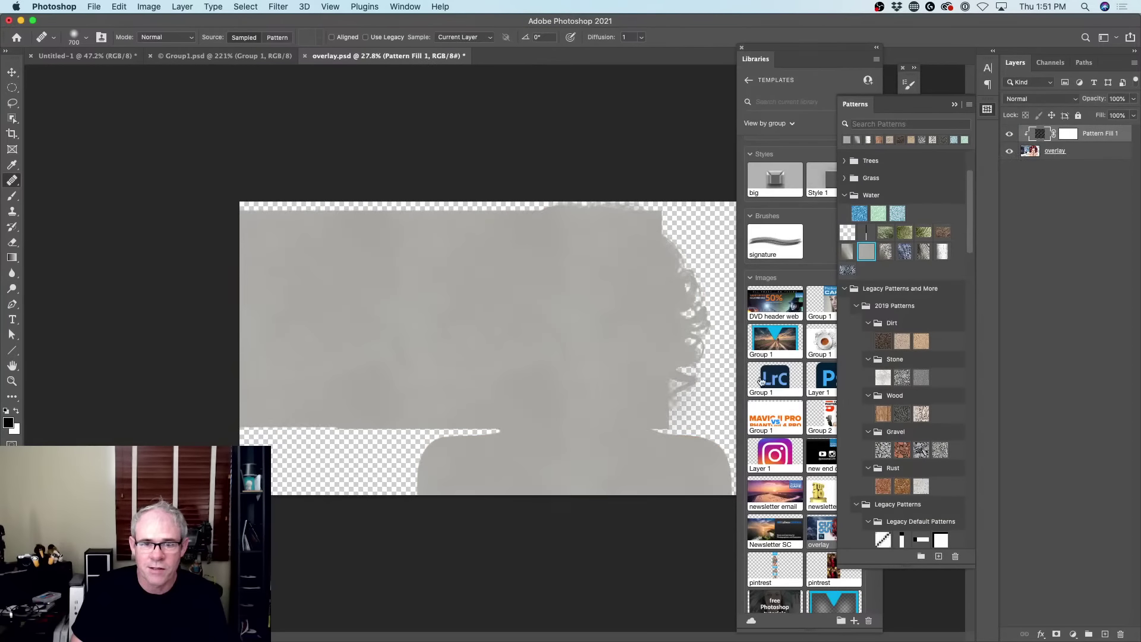
{"action": "left_click_drag", "start_coordinate": [1068, 136], "coordinate": [1063, 165]}
{"action": "scroll", "coordinate": [475, 305], "scroll_direction": "down", "scroll_amount": 2}
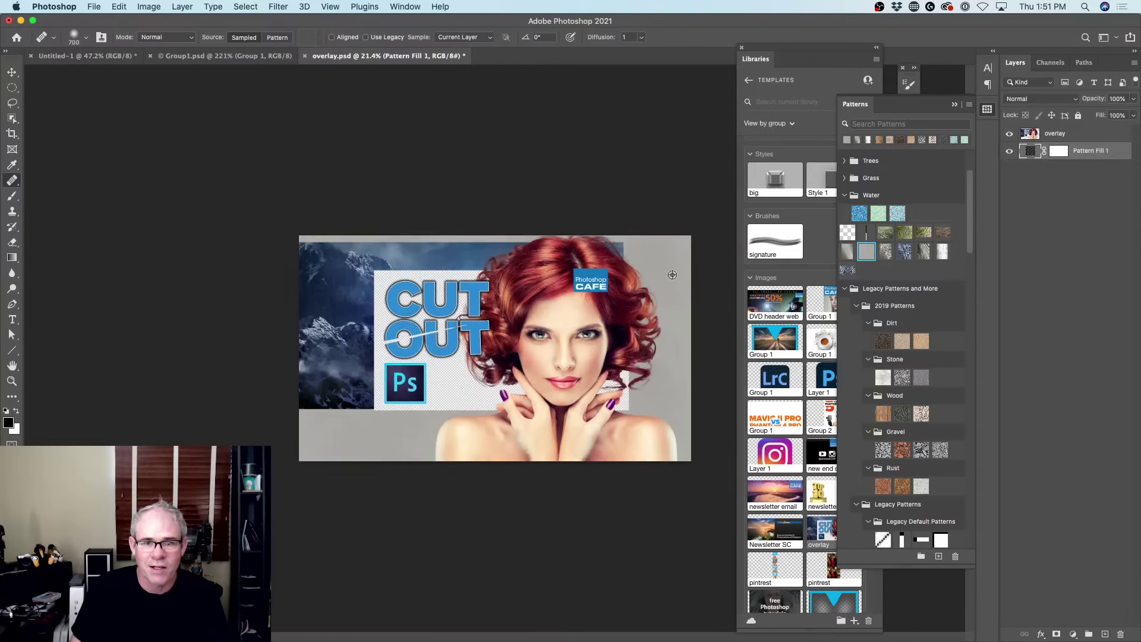
Step: Scale the paper pattern fill to 341% with the angle kept at 0
{"action": "left_click", "coordinate": [12, 72]}
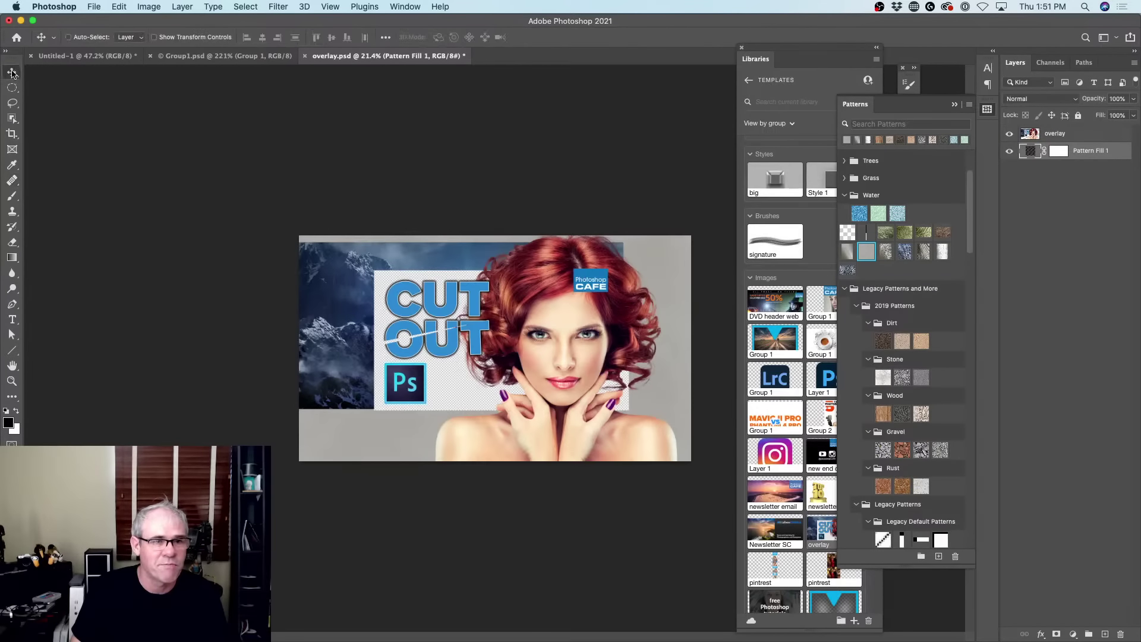
{"action": "double_click", "coordinate": [1035, 153]}
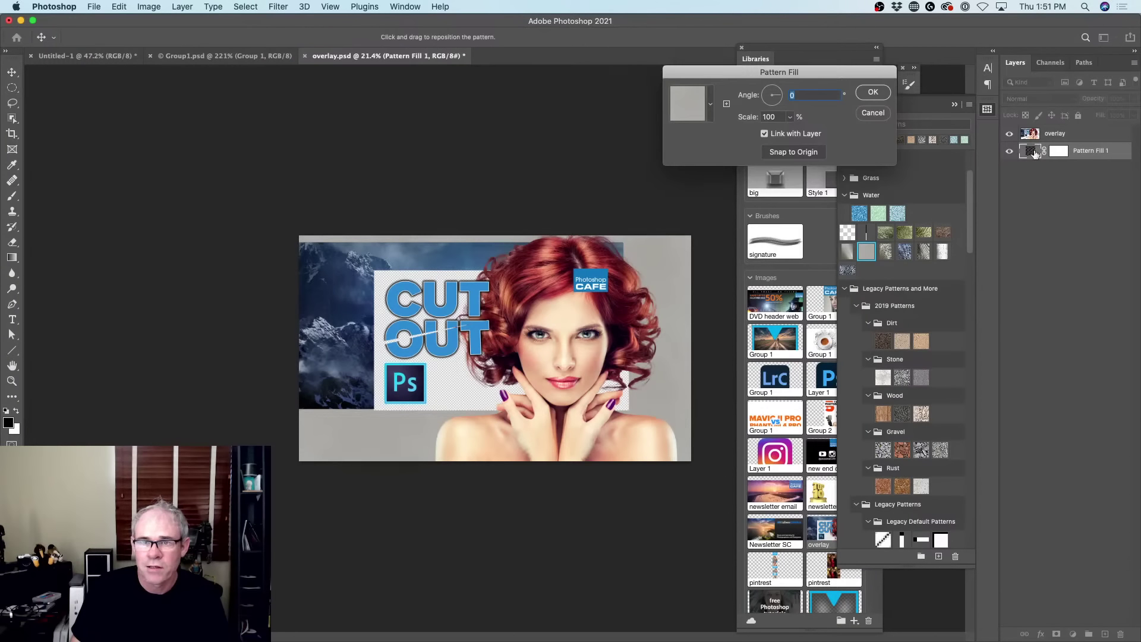
{"action": "left_click", "coordinate": [789, 119]}
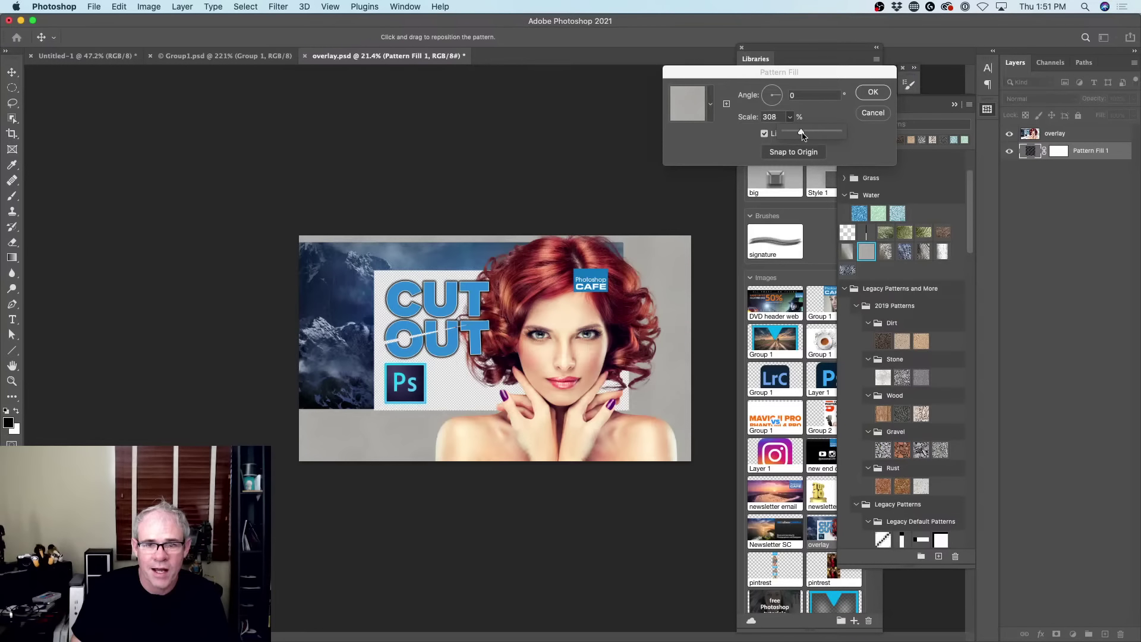
{"action": "scroll", "coordinate": [505, 340], "scroll_direction": "up", "scroll_amount": 5}
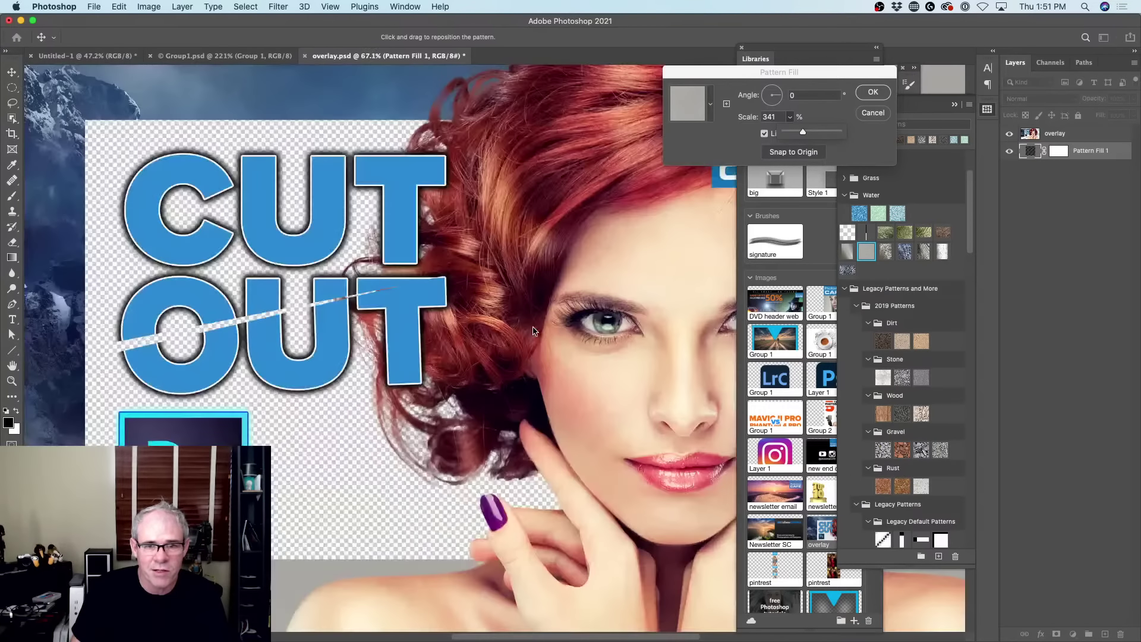
{"action": "scroll", "coordinate": [541, 323], "scroll_direction": "down", "scroll_amount": 3}
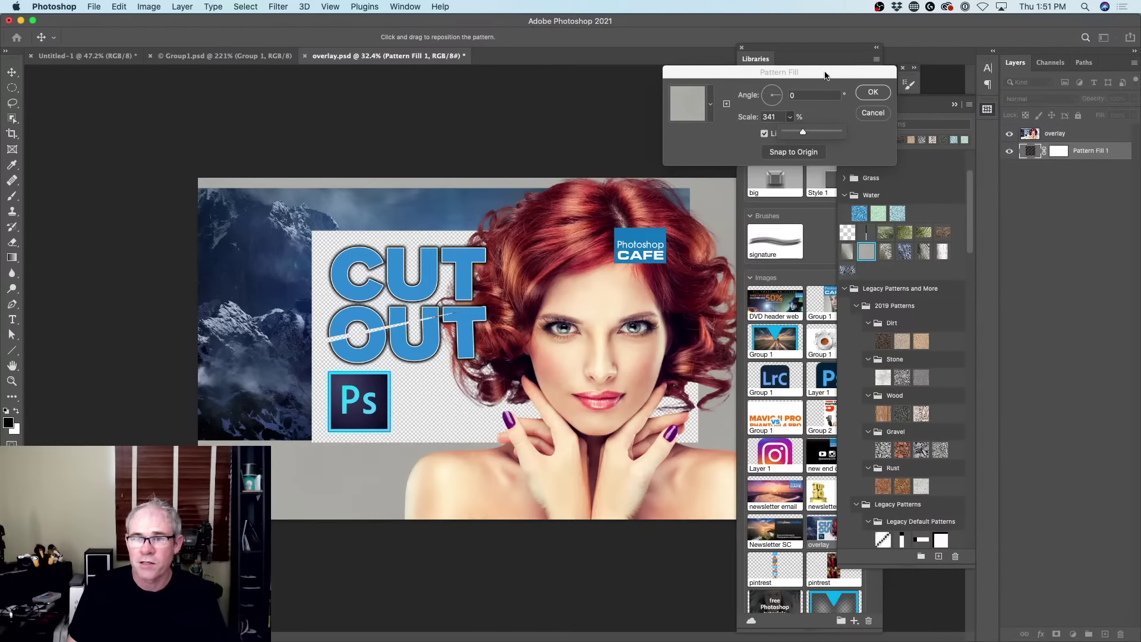
{"action": "left_click", "coordinate": [872, 92]}
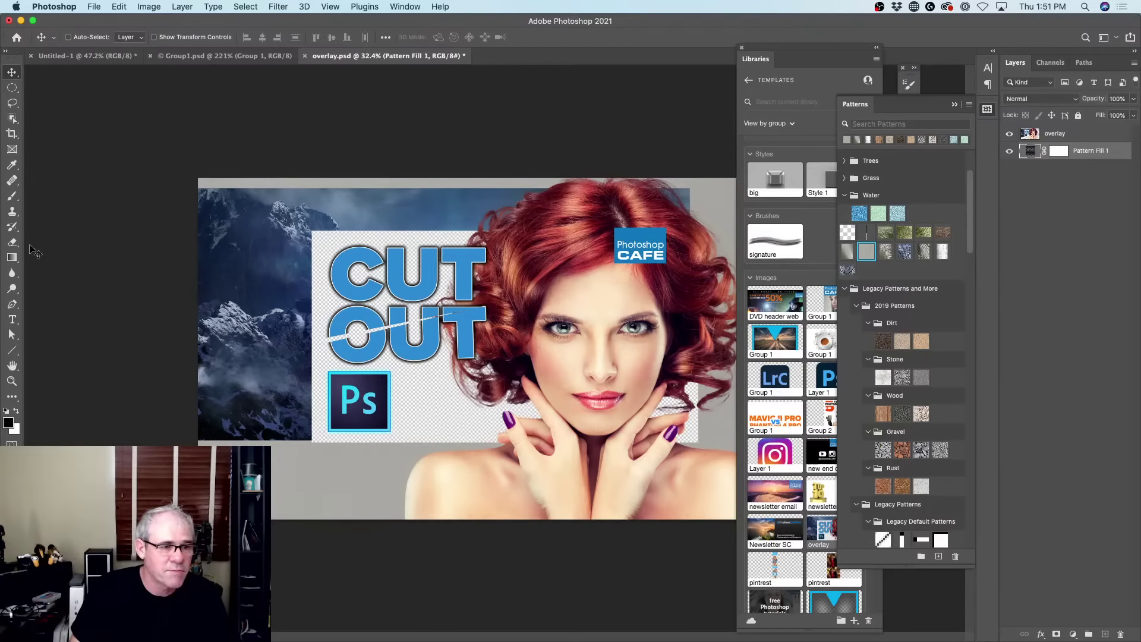
Step: With the overlay hidden, draw a white-outlined five-sided polygon about 789 by 751 px on a new layer and round its corners
{"action": "left_click", "coordinate": [12, 350]}
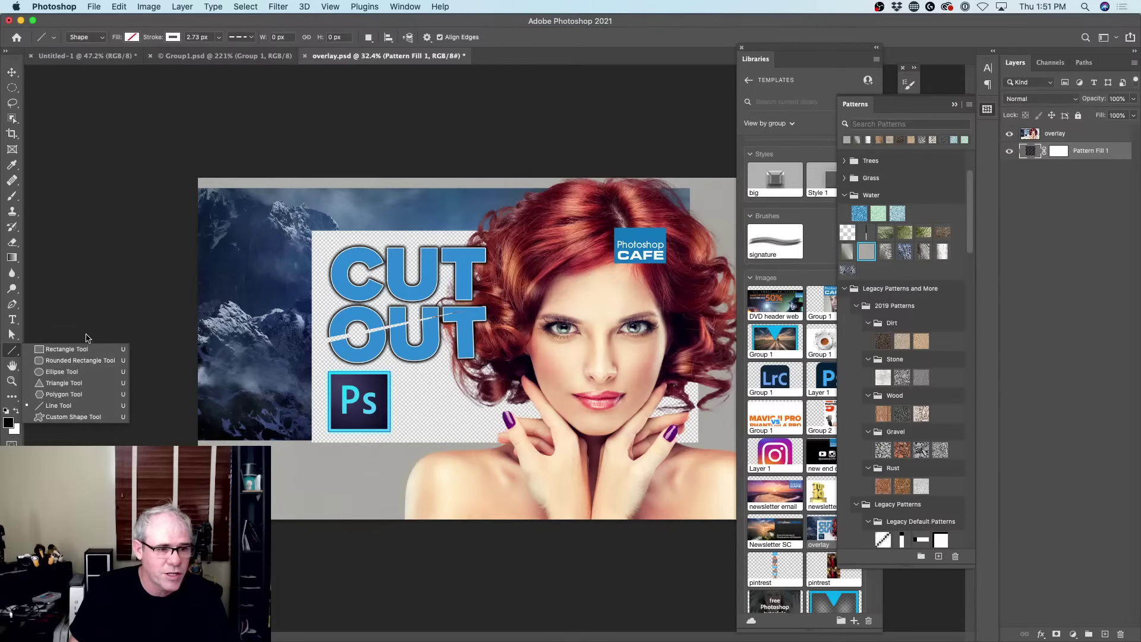
{"action": "left_click", "coordinate": [86, 394]}
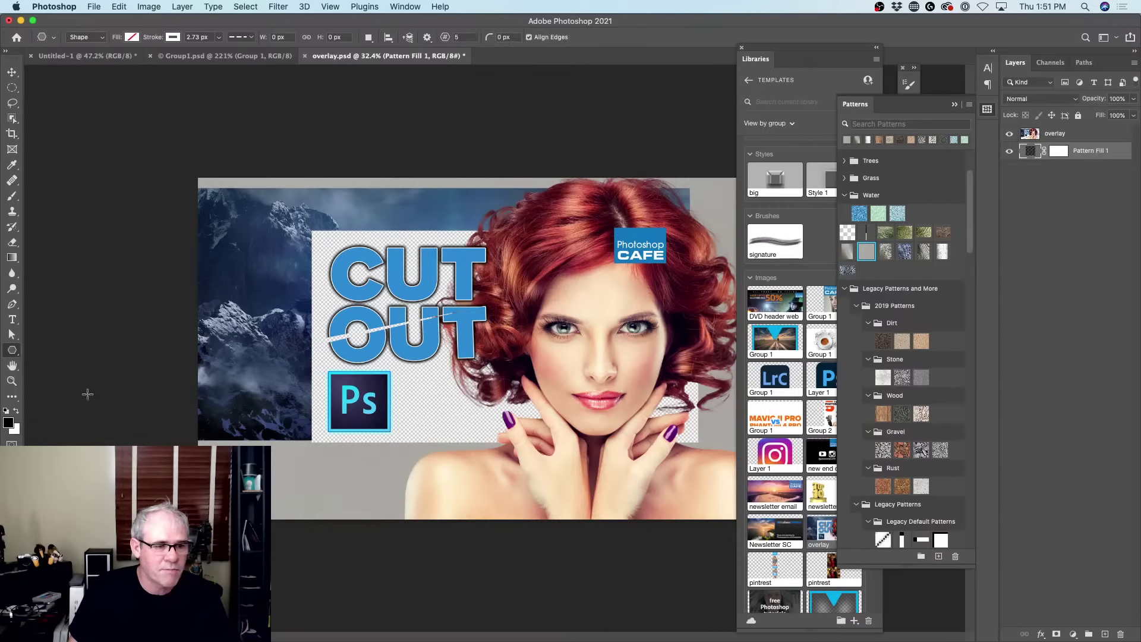
{"action": "left_click", "coordinate": [1009, 133]}
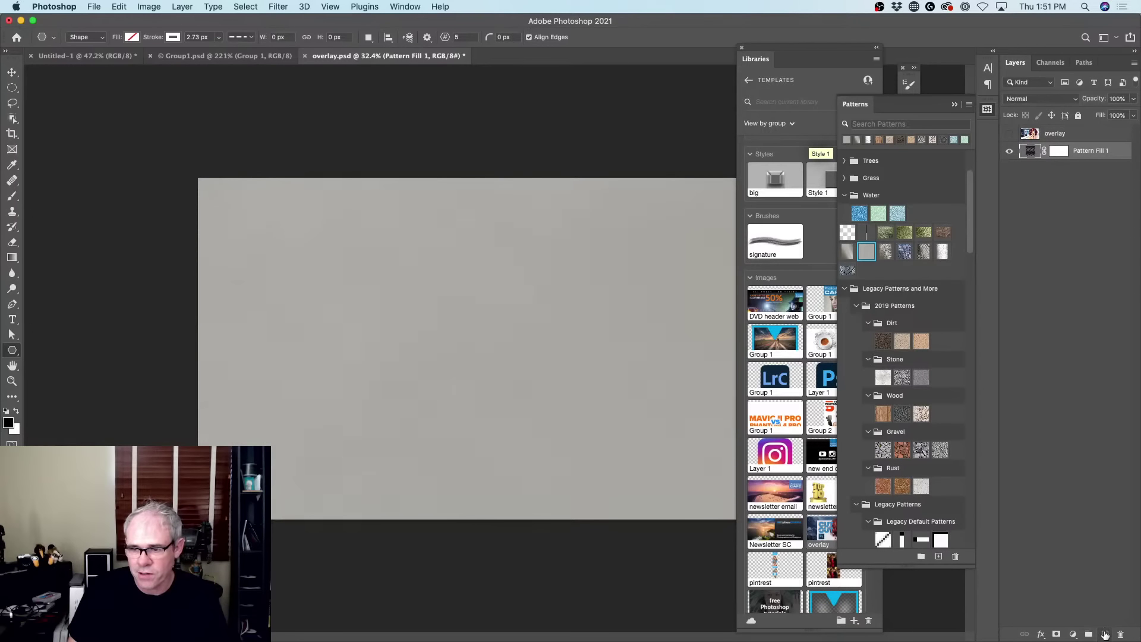
{"action": "left_click", "coordinate": [1104, 634]}
{"action": "left_click", "coordinate": [16, 410]}
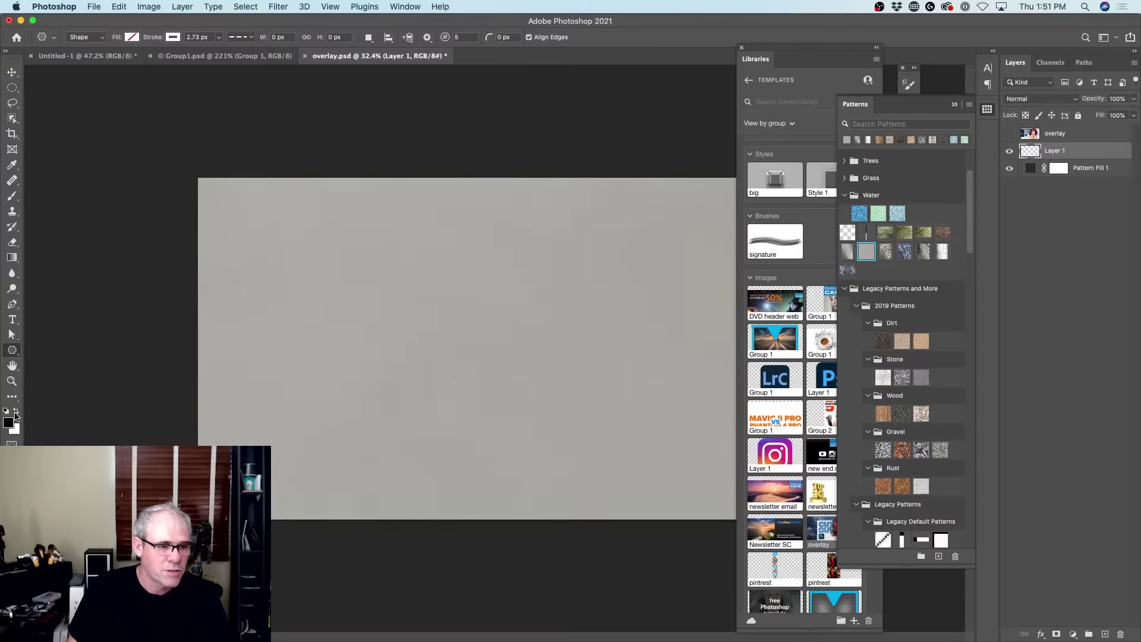
{"action": "left_click_drag", "start_coordinate": [271, 253], "coordinate": [414, 389]}
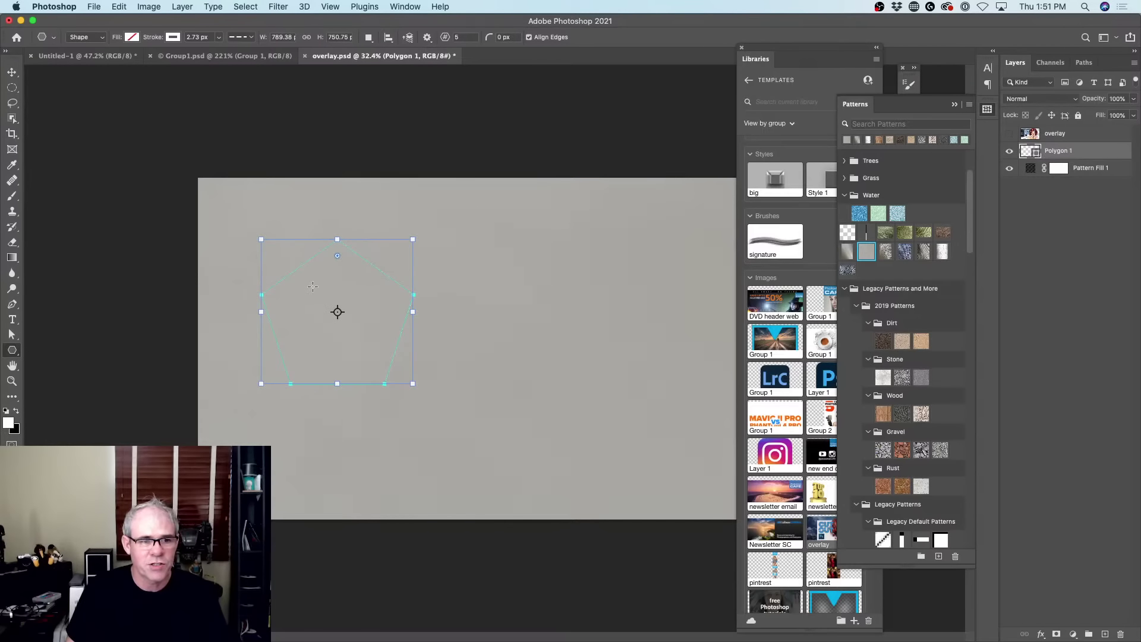
{"action": "left_click_drag", "start_coordinate": [336, 257], "coordinate": [341, 284]}
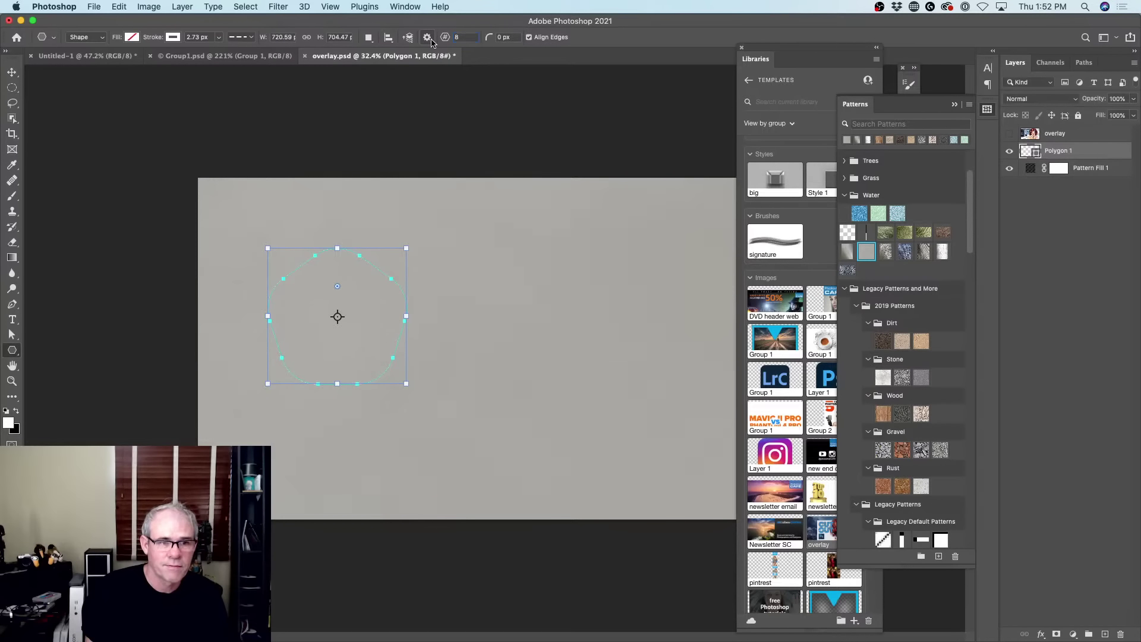
Step: Set the Polygon tool to 8 sides, draw an octagon about 755 px wide beside the pentagon, and round its corners
{"action": "key", "text": "Return"}
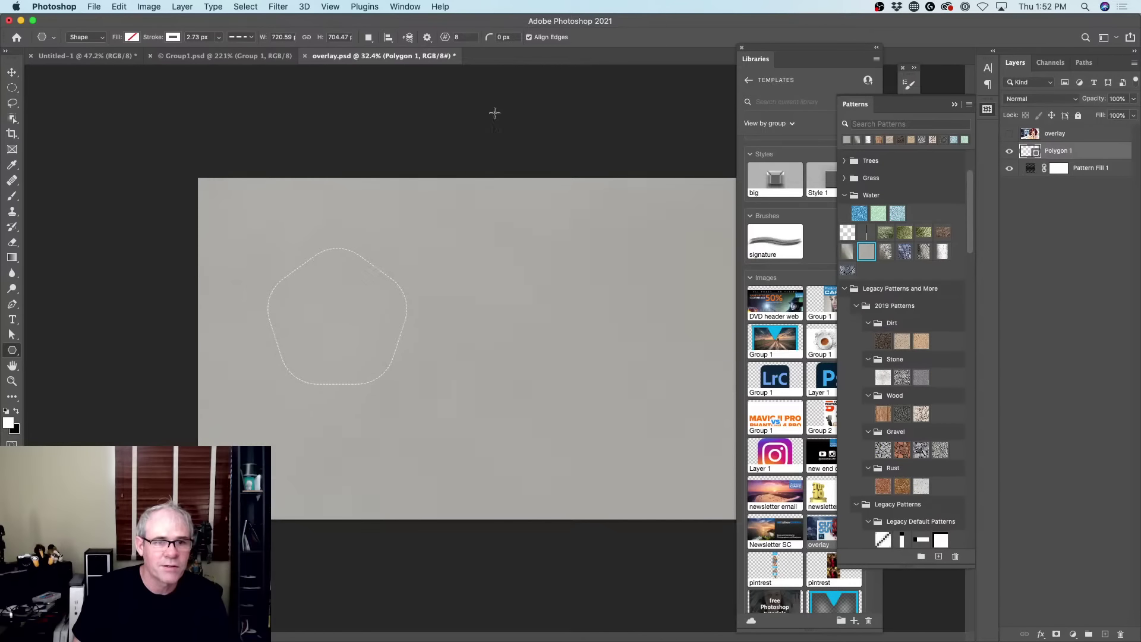
{"action": "left_click", "coordinate": [12, 72]}
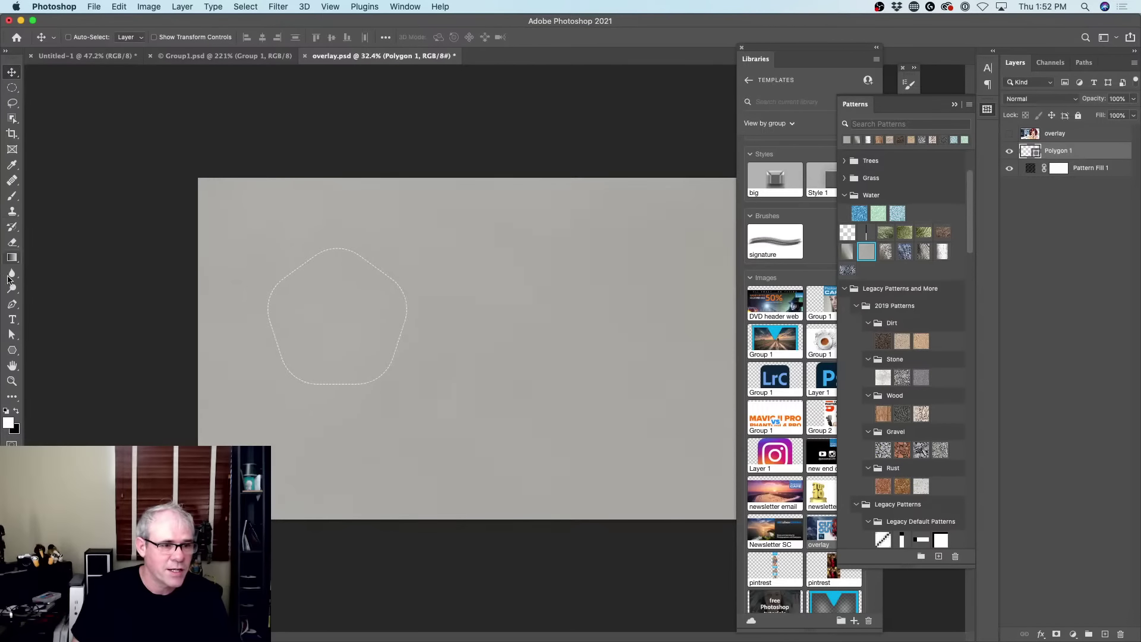
{"action": "left_click", "coordinate": [12, 350]}
{"action": "left_click", "coordinate": [81, 396]}
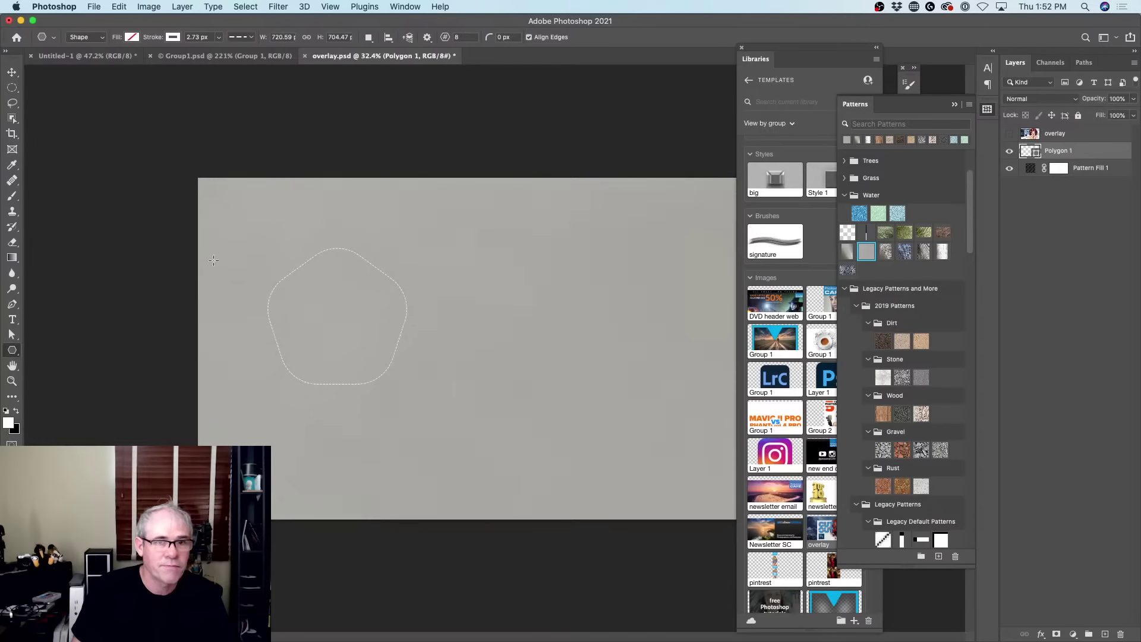
{"action": "left_click_drag", "start_coordinate": [492, 234], "coordinate": [642, 385]}
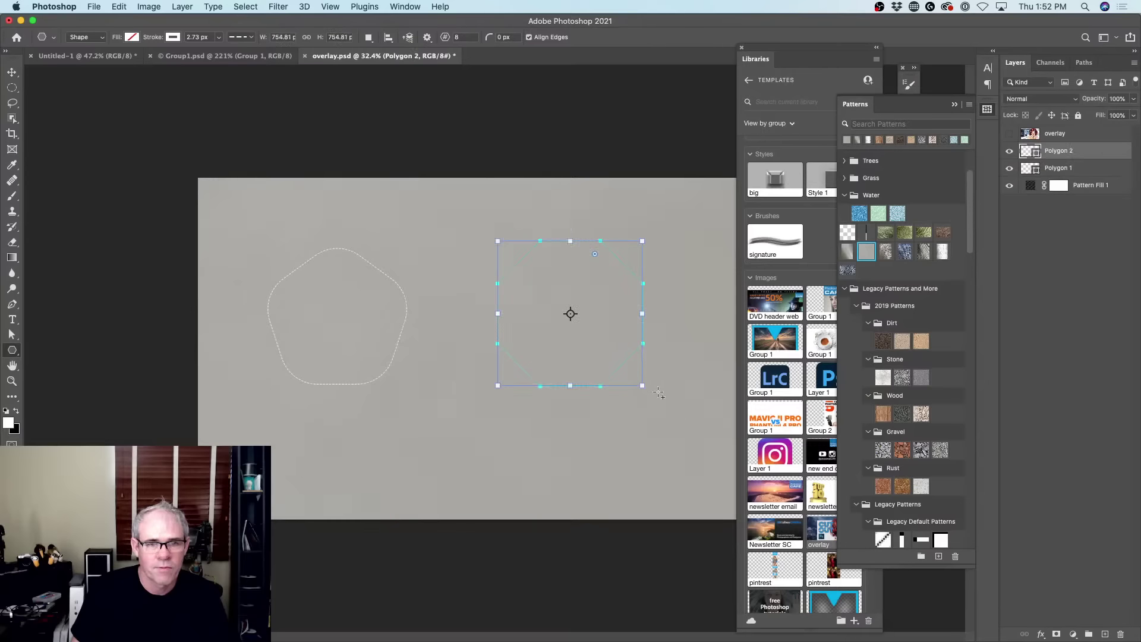
{"action": "left_click_drag", "start_coordinate": [595, 256], "coordinate": [575, 282]}
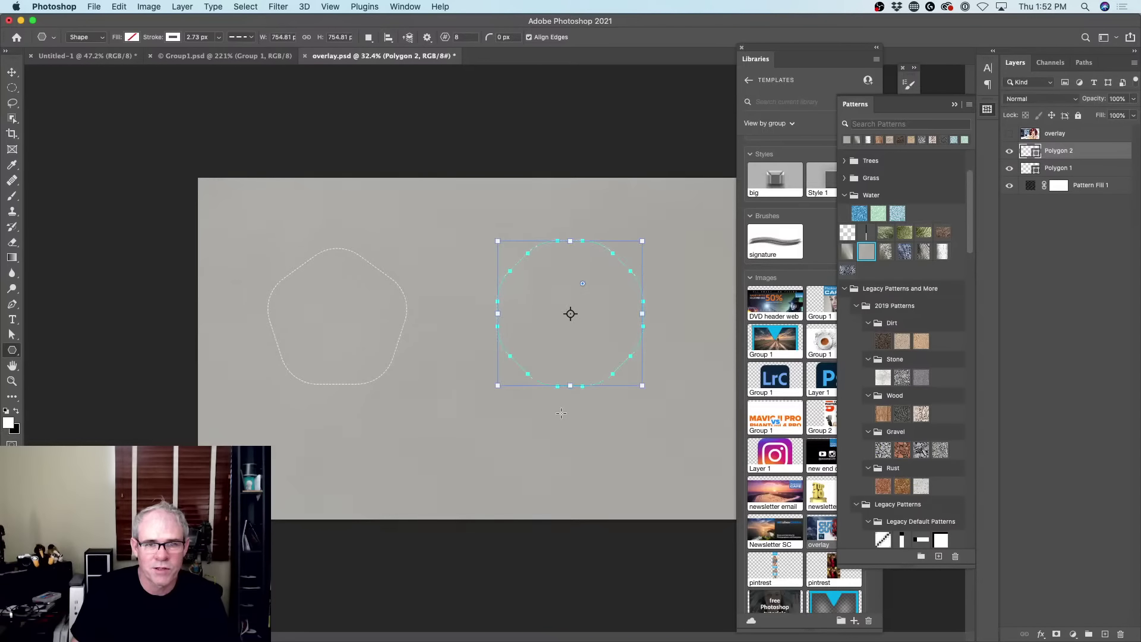
Step: Set the Polygon tool to 3 sides and draw a triangle about 490 by 425 px below the other two shapes
{"action": "left_click", "coordinate": [463, 36]}
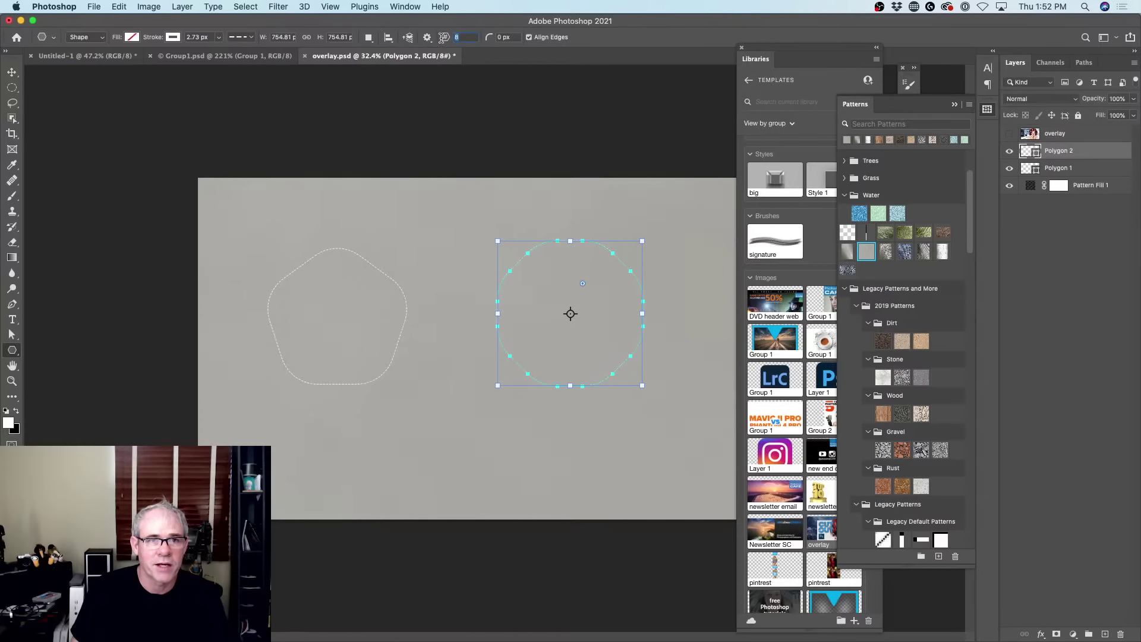
{"action": "type", "text": "3"}
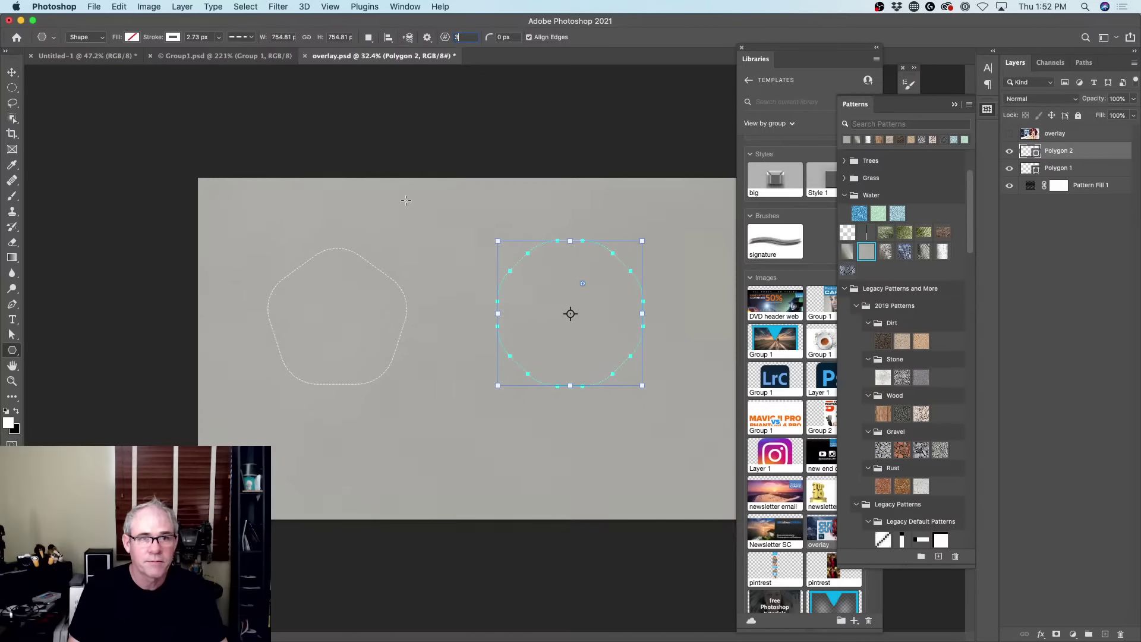
{"action": "left_click_drag", "start_coordinate": [442, 373], "coordinate": [574, 491]}
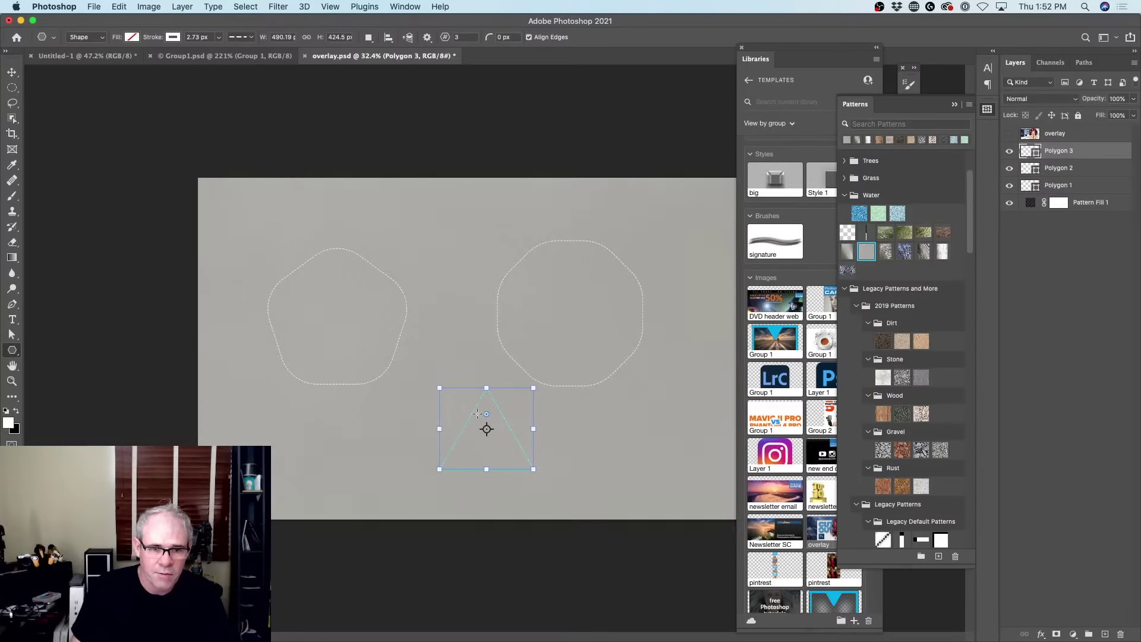
Step: Round the corners of the outlined triangle and move it up between the pentagon and the octagon
{"action": "left_click_drag", "start_coordinate": [487, 416], "coordinate": [490, 424]}
{"action": "left_click", "coordinate": [12, 72]}
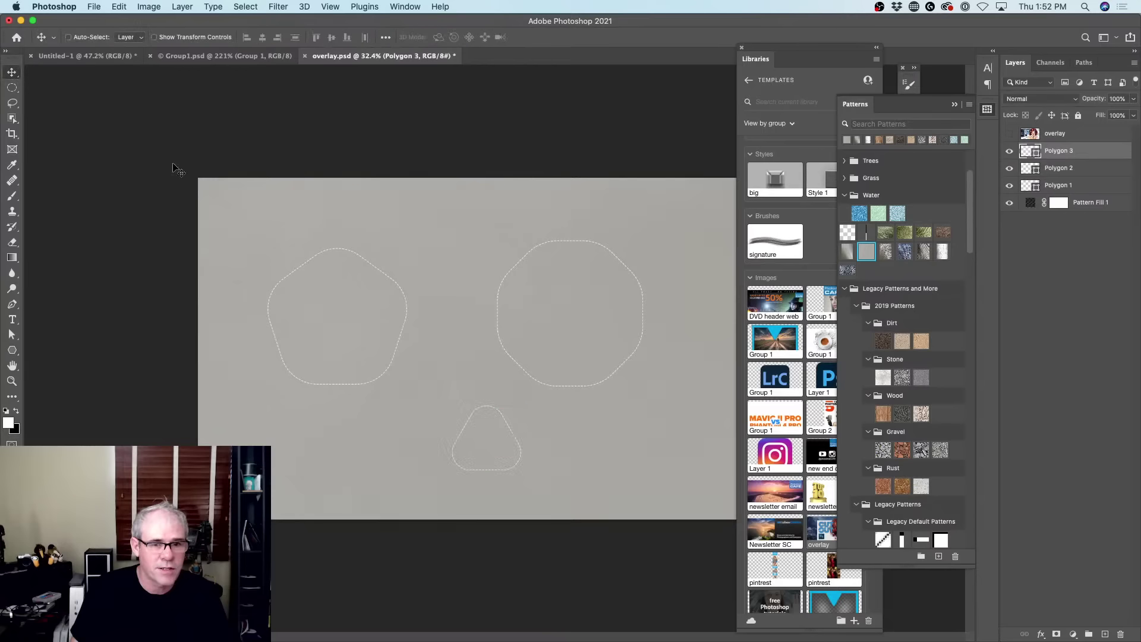
{"action": "left_click_drag", "start_coordinate": [505, 439], "coordinate": [471, 390]}
Step: With the pattern fill layer selected, set the Polygon tool to a yellow fill and a black stroke
{"action": "left_click", "coordinate": [311, 311], "text": "super"}
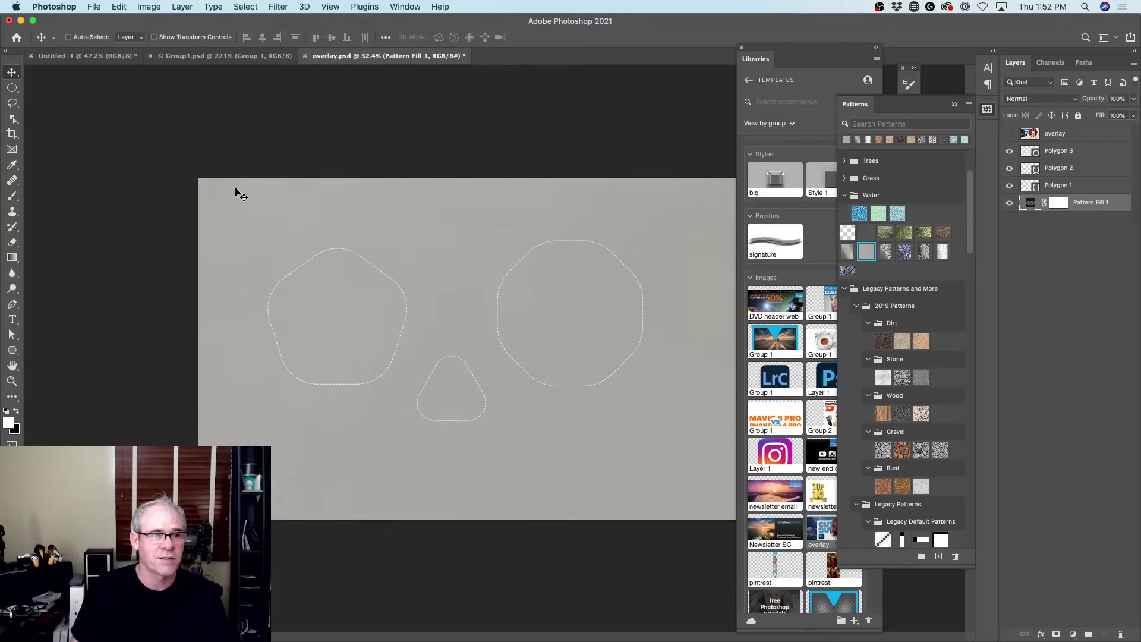
{"action": "left_click", "coordinate": [12, 350]}
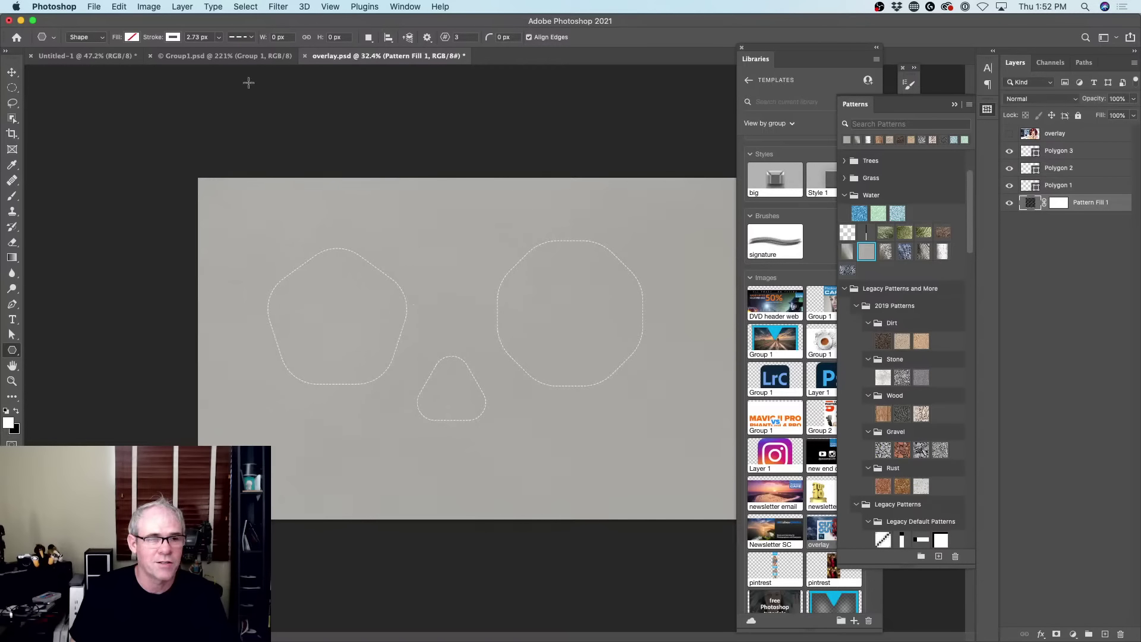
{"action": "left_click", "coordinate": [128, 38]}
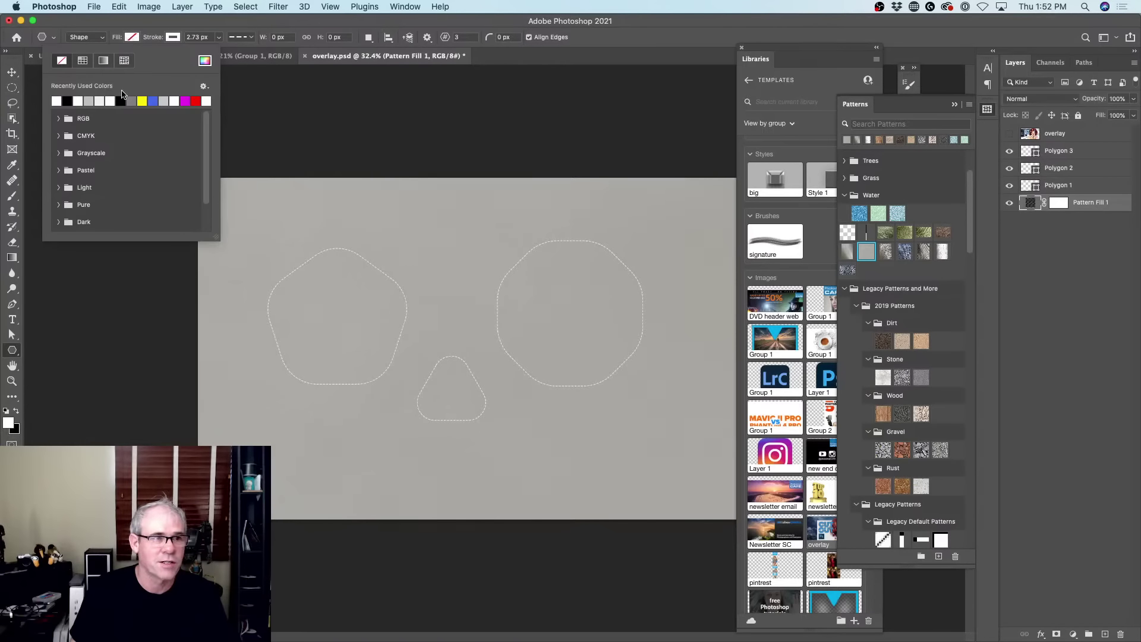
{"action": "left_click", "coordinate": [142, 102]}
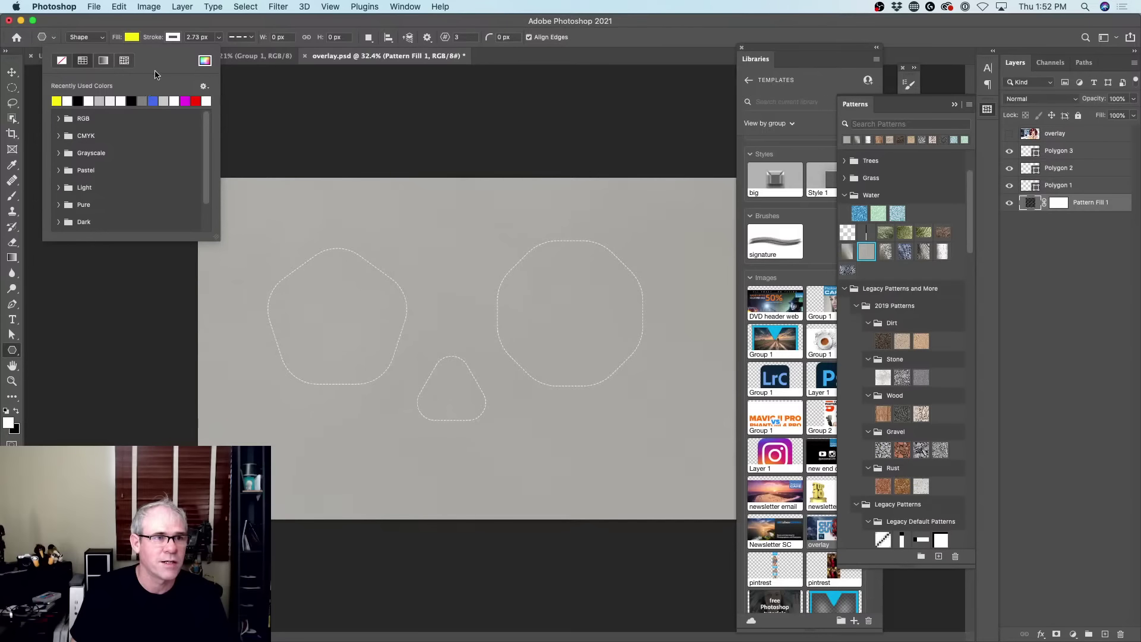
{"action": "left_click", "coordinate": [189, 35]}
{"action": "left_click", "coordinate": [173, 38]}
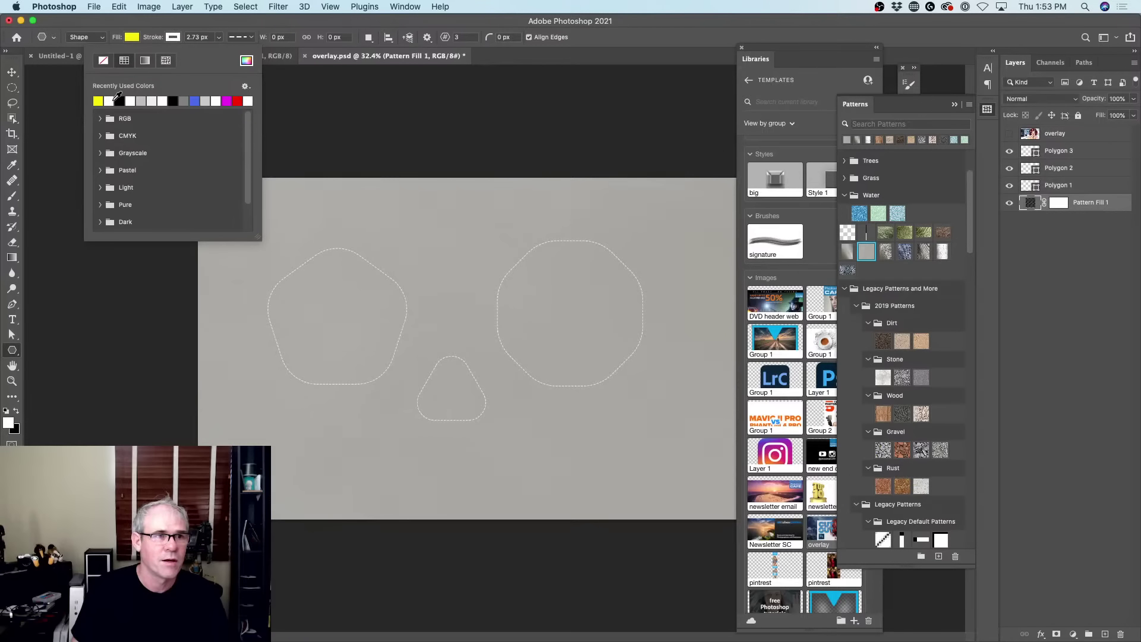
{"action": "left_click", "coordinate": [119, 102]}
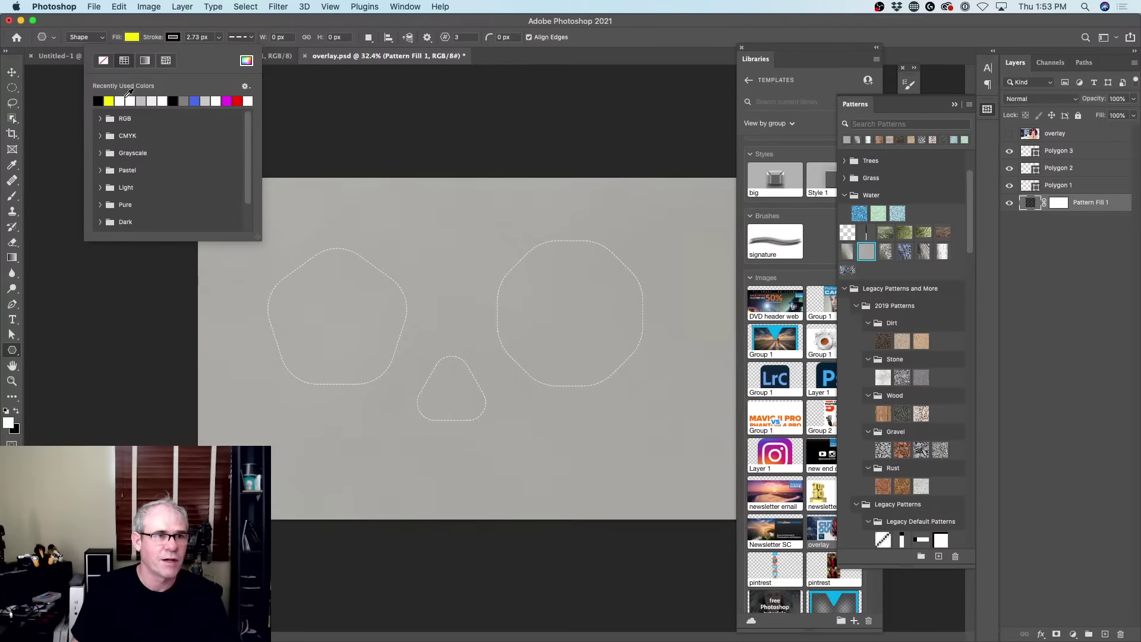
{"action": "left_click", "coordinate": [176, 22]}
Step: Draw a yellow triangle about 476 by 412 px, round its corners, and move it above the outlined triangle
{"action": "mouse_move", "coordinate": [443, 240]}
{"action": "left_mouse_down"}
{"action": "mouse_move", "coordinate": [485, 310]}
{"action": "mouse_move", "coordinate": [545, 371]}
{"action": "left_mouse_up"}
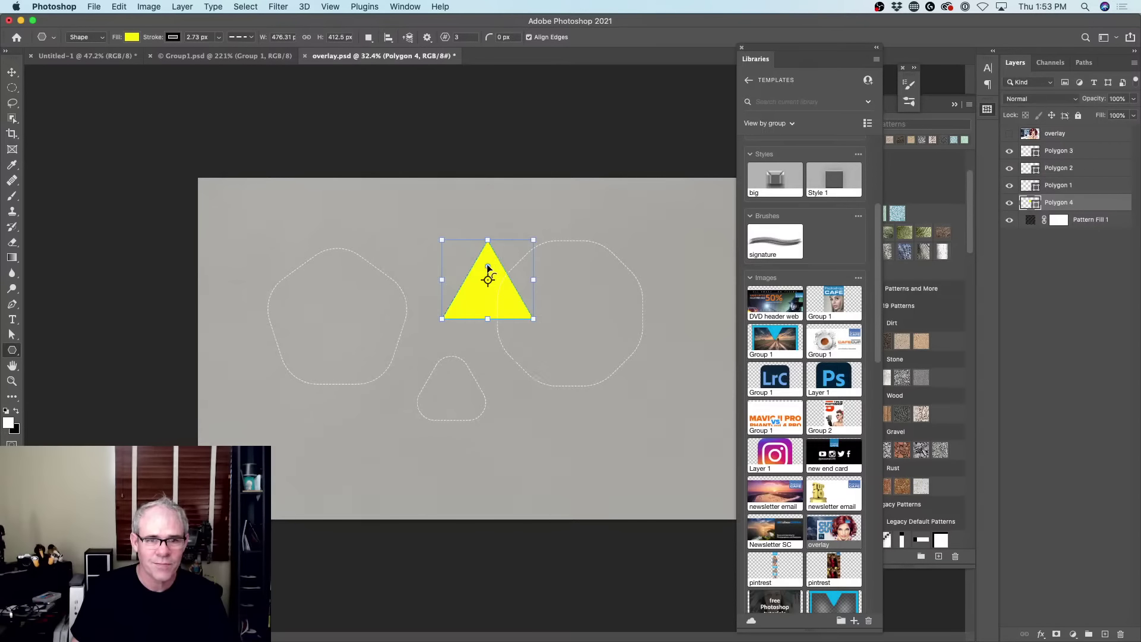
{"action": "left_click_drag", "start_coordinate": [486, 265], "coordinate": [488, 272]}
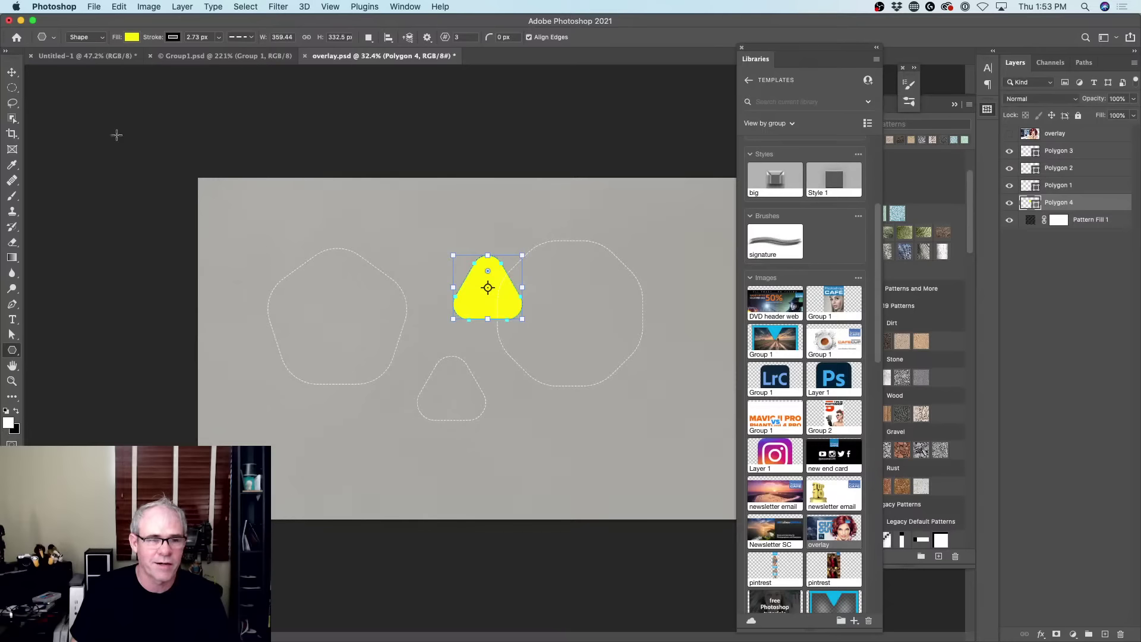
{"action": "left_click", "coordinate": [11, 72]}
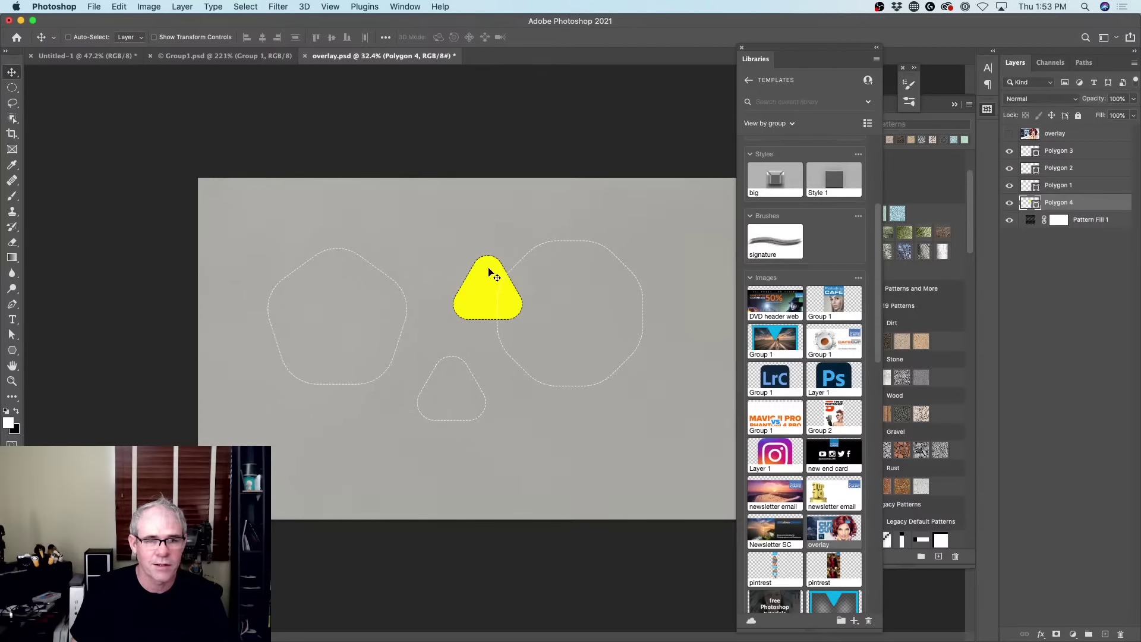
{"action": "left_click_drag", "start_coordinate": [489, 272], "coordinate": [450, 234]}
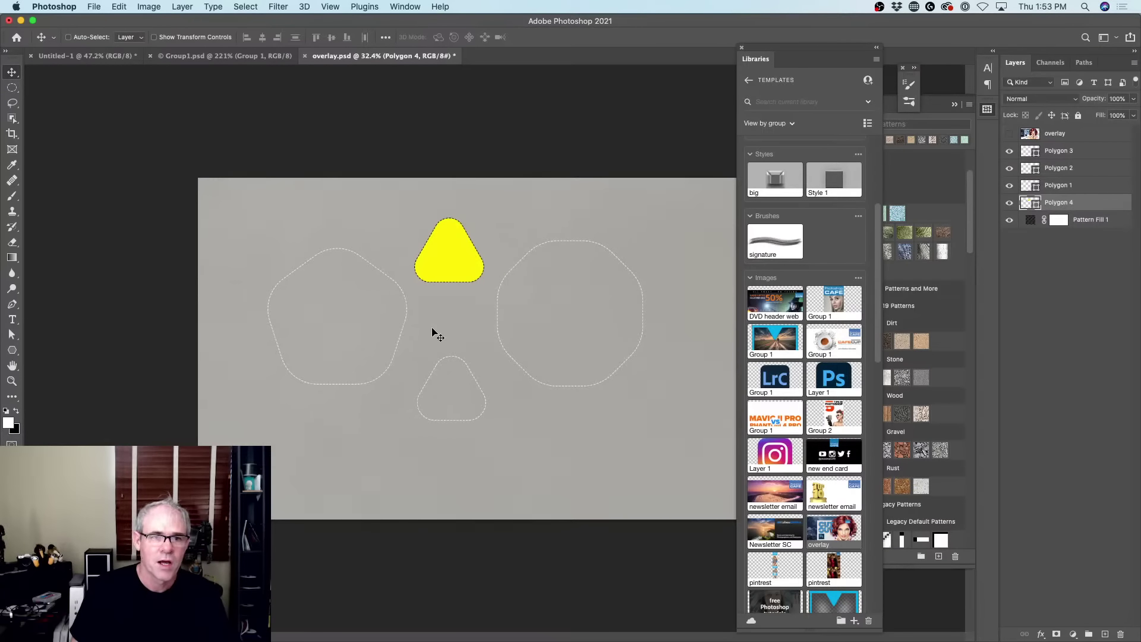
Step: With the Triangle tool, draw a sharp-cornered triangle below the pentagon and enlarge it to about 423 by 428 px
{"action": "left_click", "coordinate": [12, 350]}
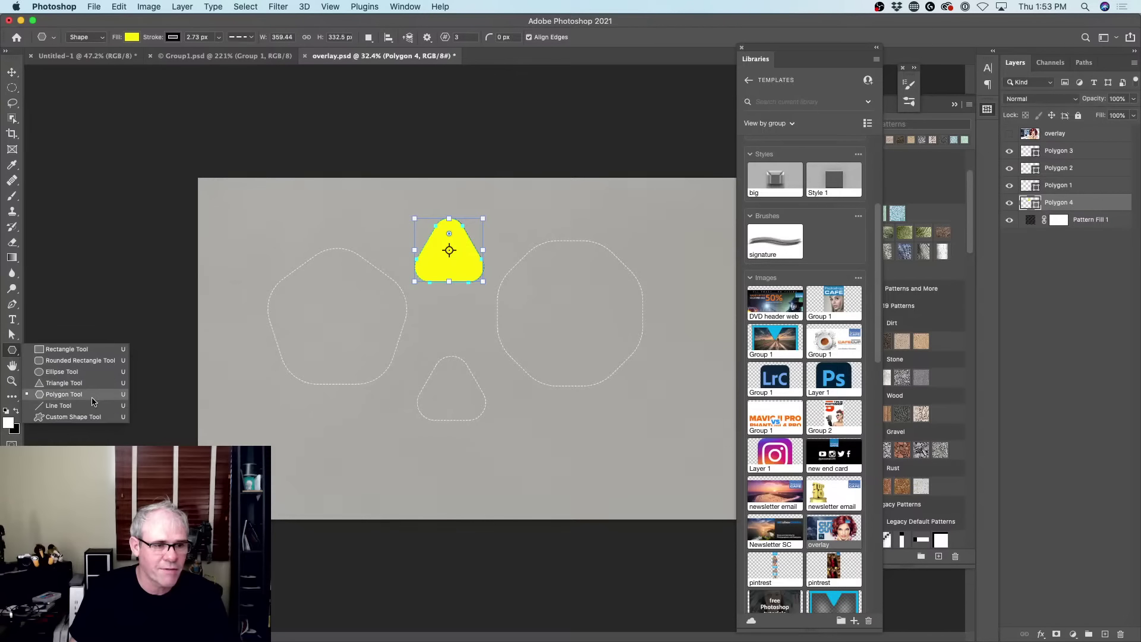
{"action": "left_click", "coordinate": [92, 384]}
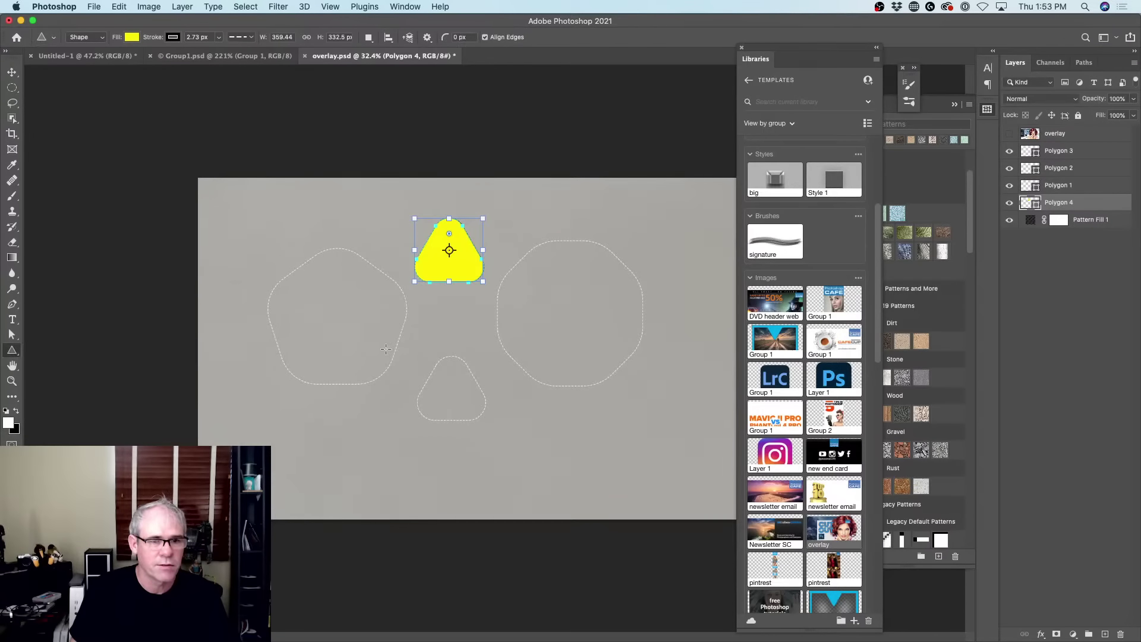
{"action": "left_click_drag", "start_coordinate": [267, 405], "coordinate": [342, 477]}
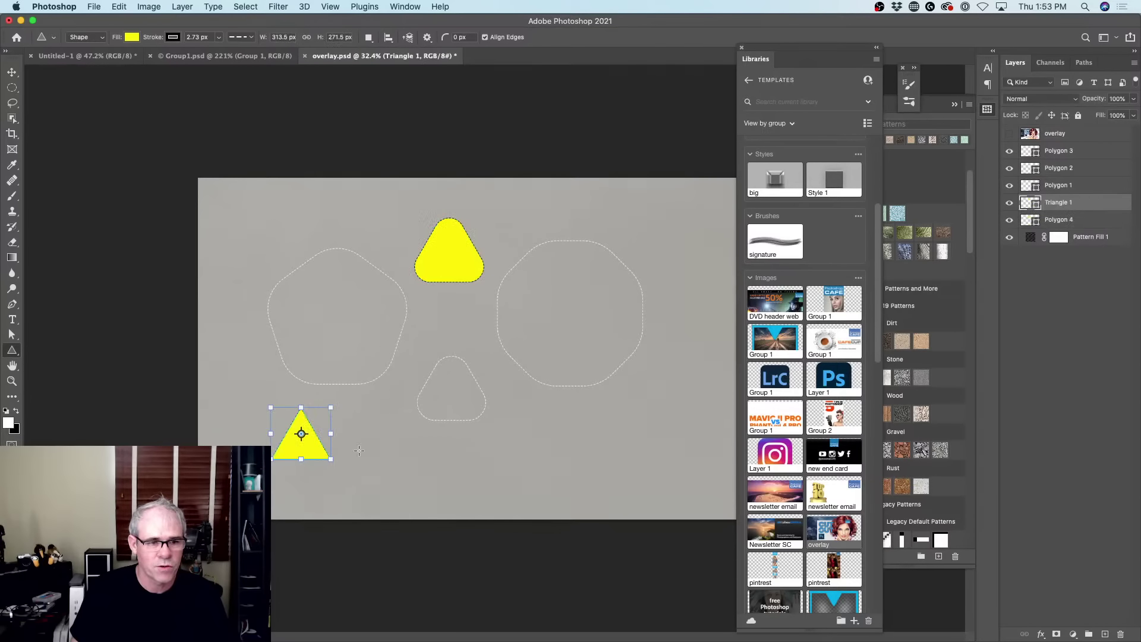
{"action": "left_click_drag", "start_coordinate": [331, 408], "coordinate": [351, 377]}
{"action": "key", "text": "Return"}
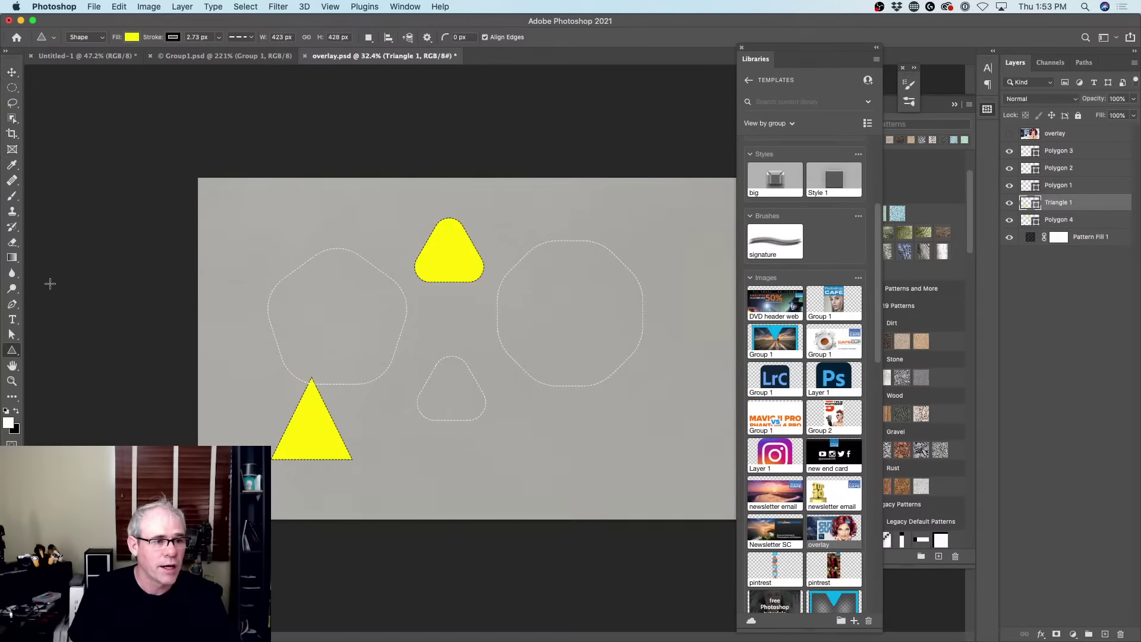
Step: Draw a yellow rectangle about 622 by 450 px below the octagon and round all four corners slightly
{"action": "left_click", "coordinate": [7, 354]}
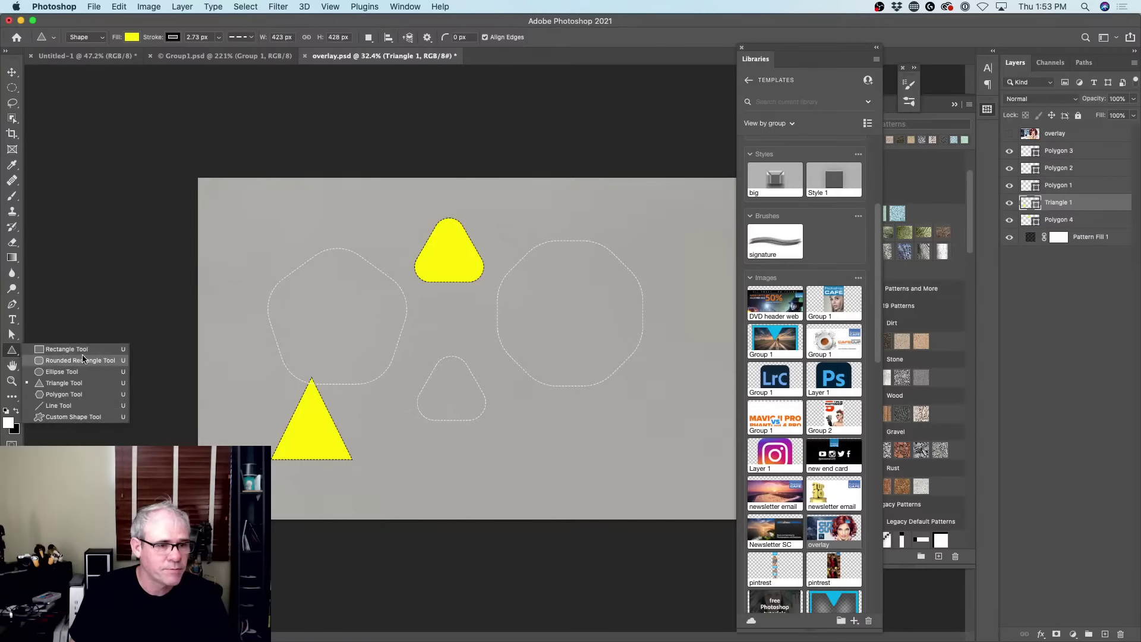
{"action": "left_click", "coordinate": [100, 349]}
{"action": "left_click_drag", "start_coordinate": [526, 405], "coordinate": [646, 491]}
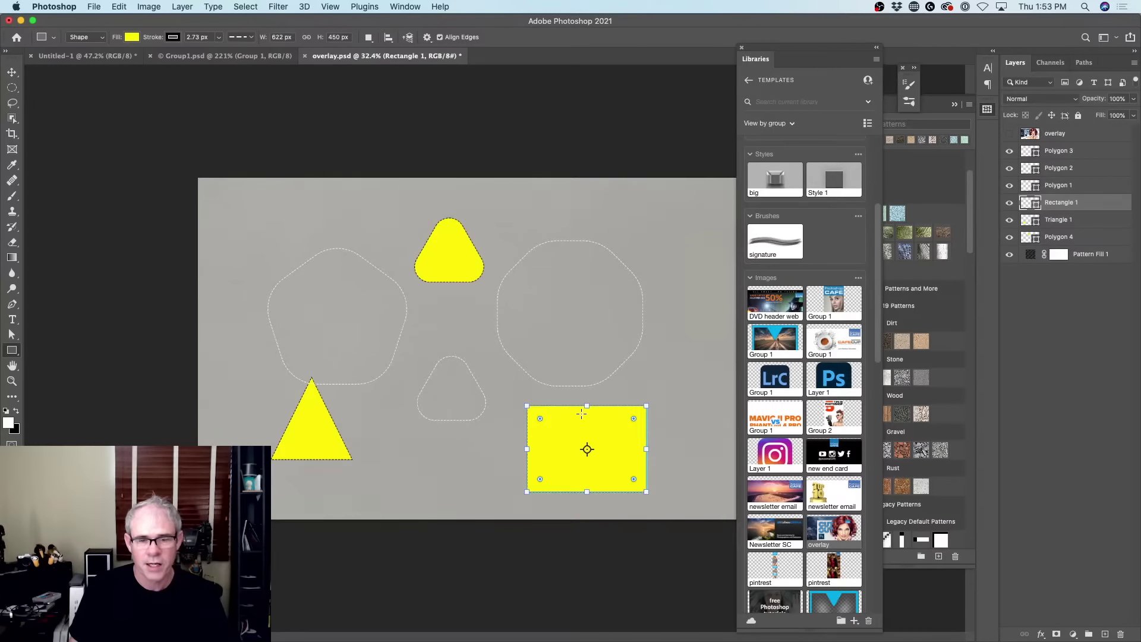
{"action": "mouse_move", "coordinate": [539, 418]}
{"action": "left_mouse_down"}
{"action": "mouse_move", "coordinate": [569, 448]}
{"action": "mouse_move", "coordinate": [539, 420]}
{"action": "left_mouse_up"}
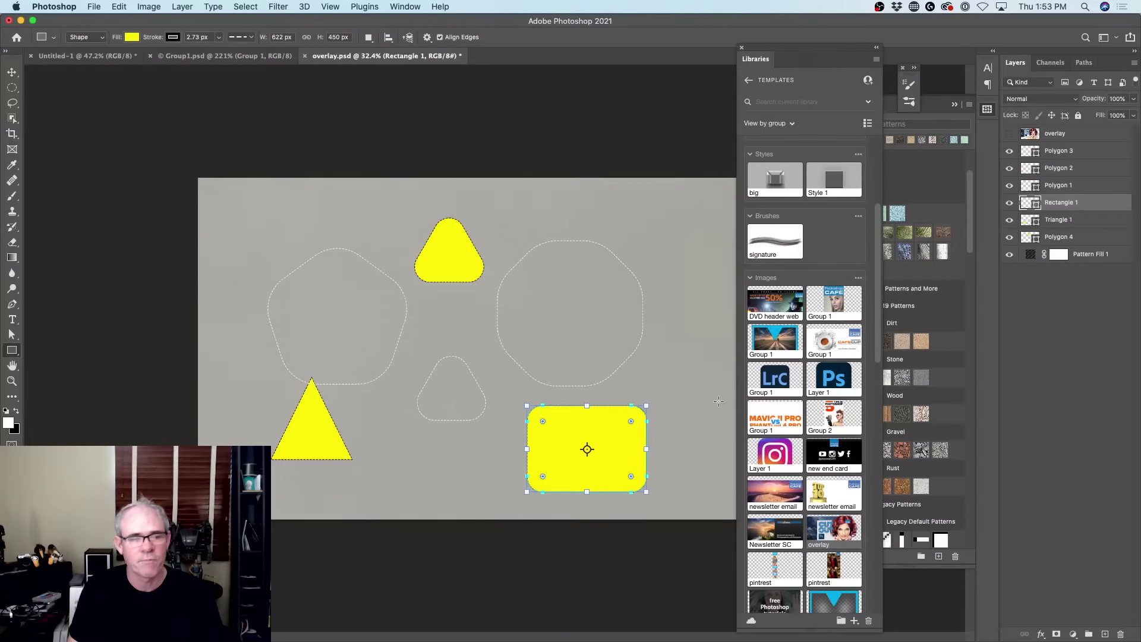
Step: Adjust the rectangle's corners individually, with a large radius at upper left and square corners at right, and move it up over the octagon
{"action": "left_click_drag", "start_coordinate": [543, 420], "coordinate": [586, 457]}
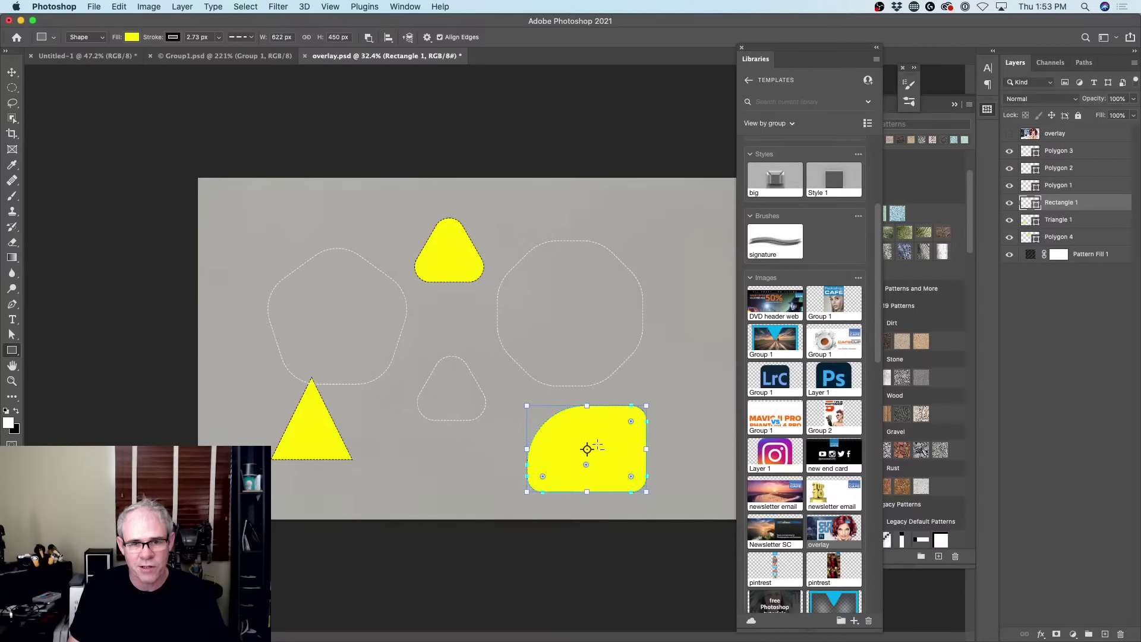
{"action": "left_click_drag", "start_coordinate": [632, 419], "coordinate": [657, 401]}
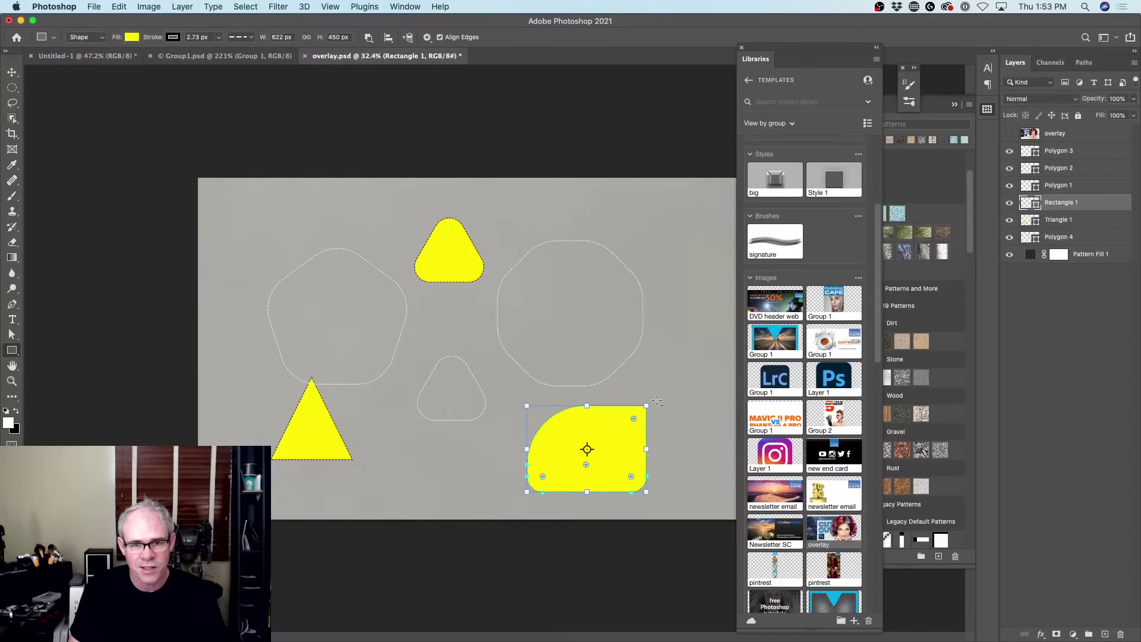
{"action": "left_click_drag", "start_coordinate": [632, 478], "coordinate": [643, 485]}
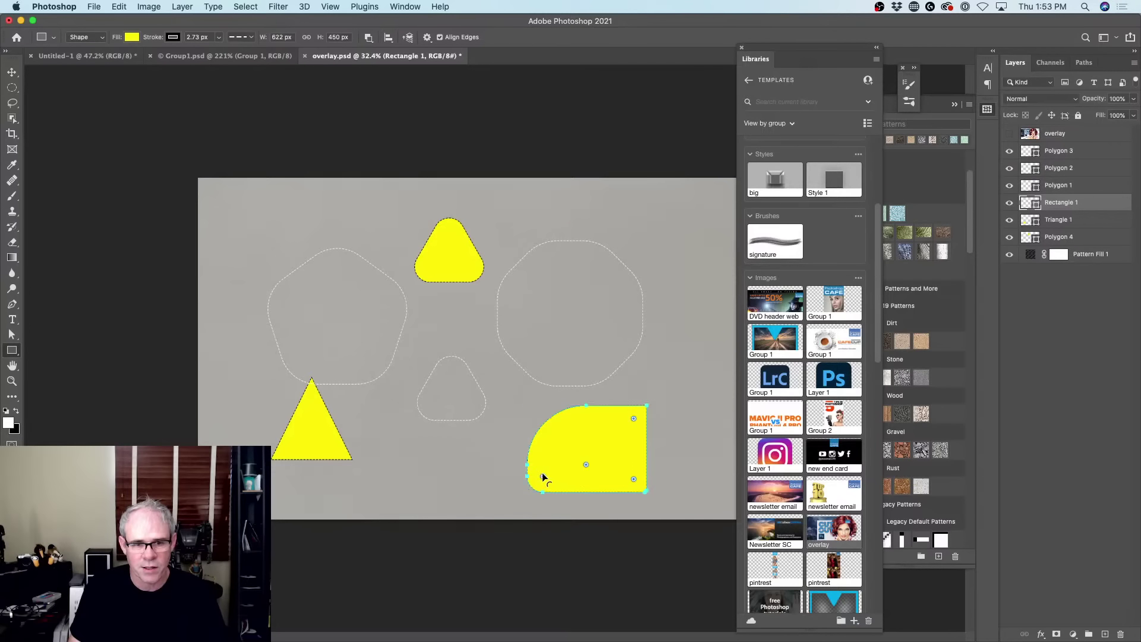
{"action": "left_click_drag", "start_coordinate": [543, 475], "coordinate": [614, 409]}
{"action": "left_click_drag", "start_coordinate": [580, 443], "coordinate": [553, 482]}
{"action": "left_click", "coordinate": [7, 72]}
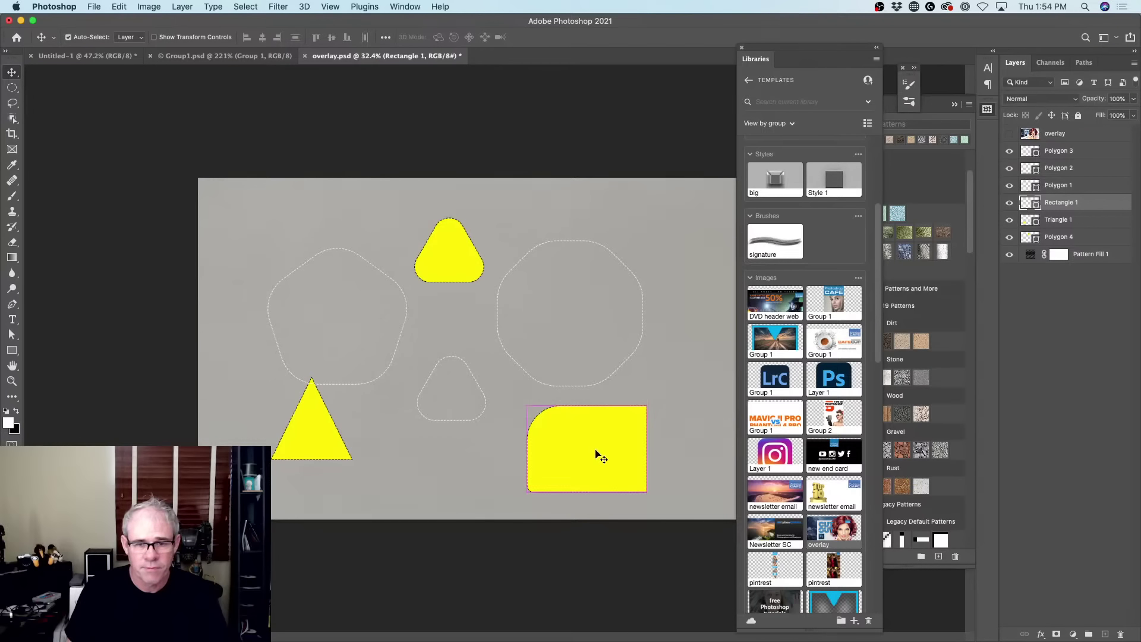
{"action": "left_click_drag", "start_coordinate": [608, 443], "coordinate": [596, 375]}
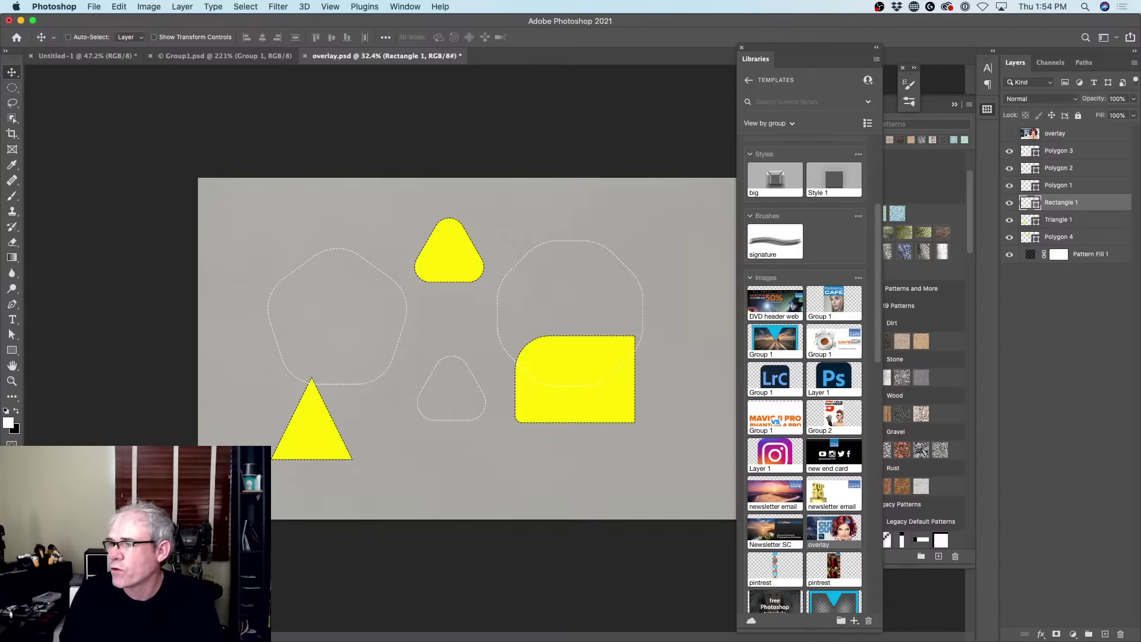
{"action": "key", "text": "F11"}
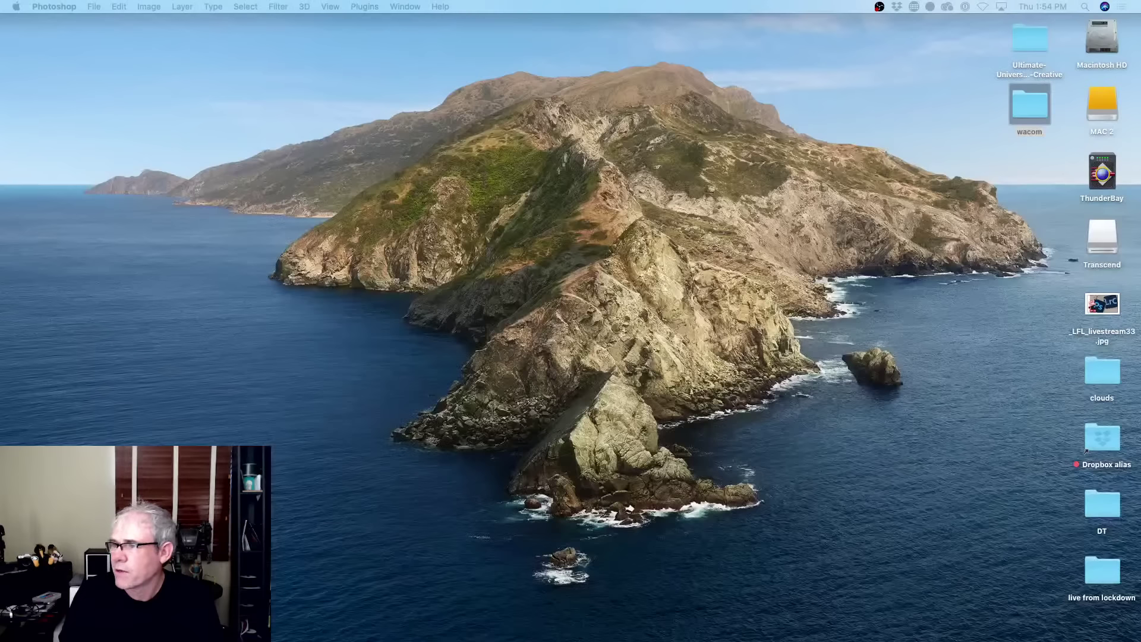
{"action": "mouse_move", "coordinate": [444, 635]}
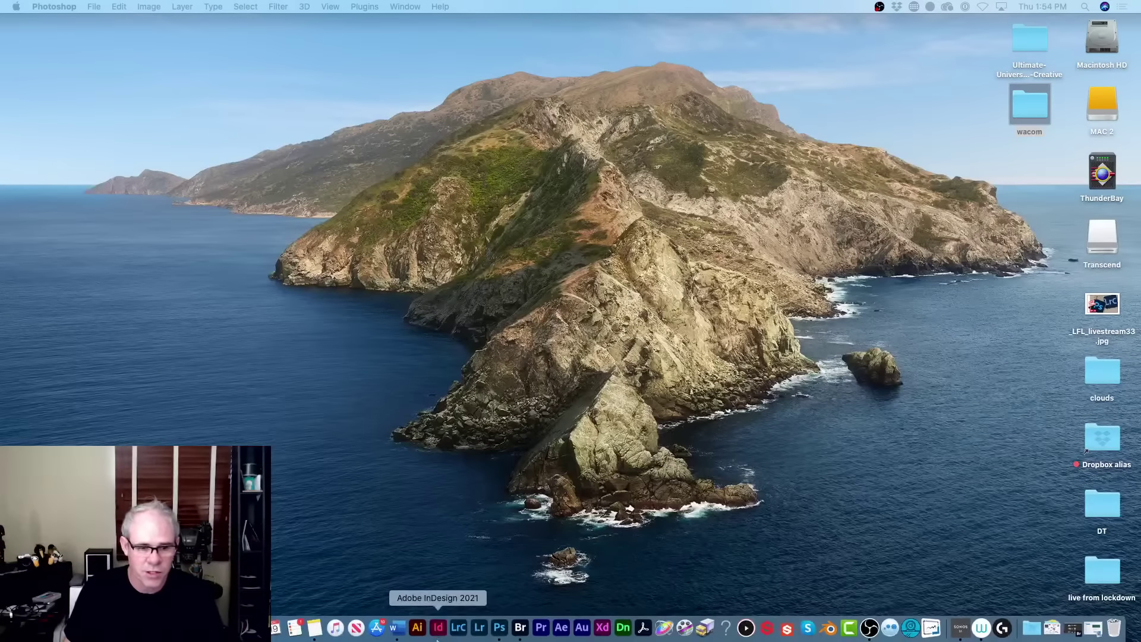
{"action": "left_click", "coordinate": [499, 628]}
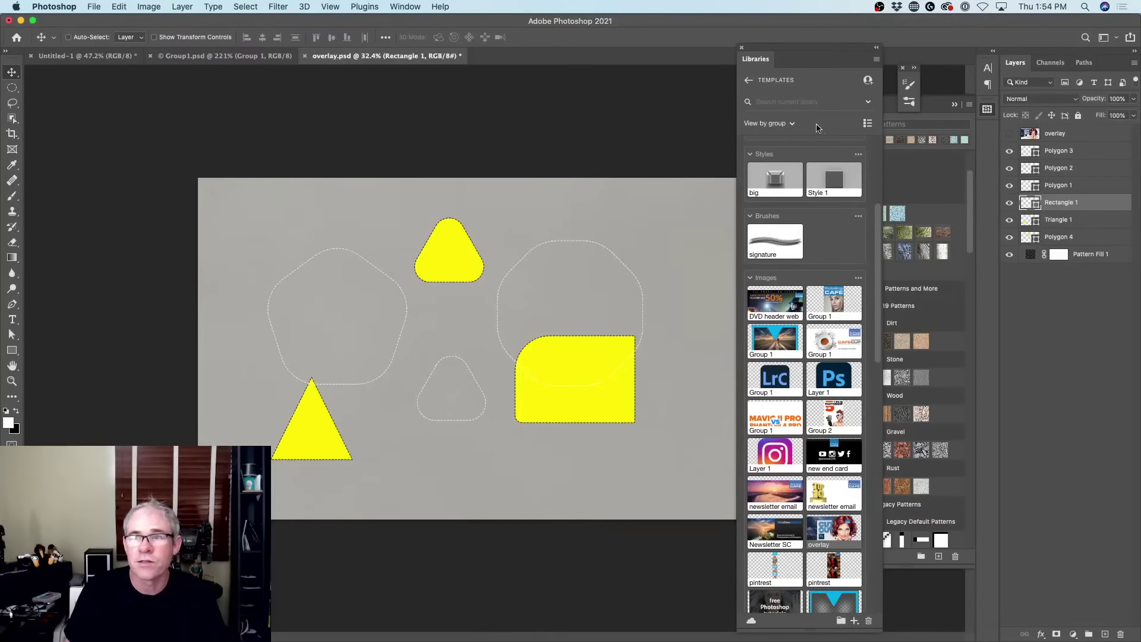
{"action": "left_click", "coordinate": [403, 6]}
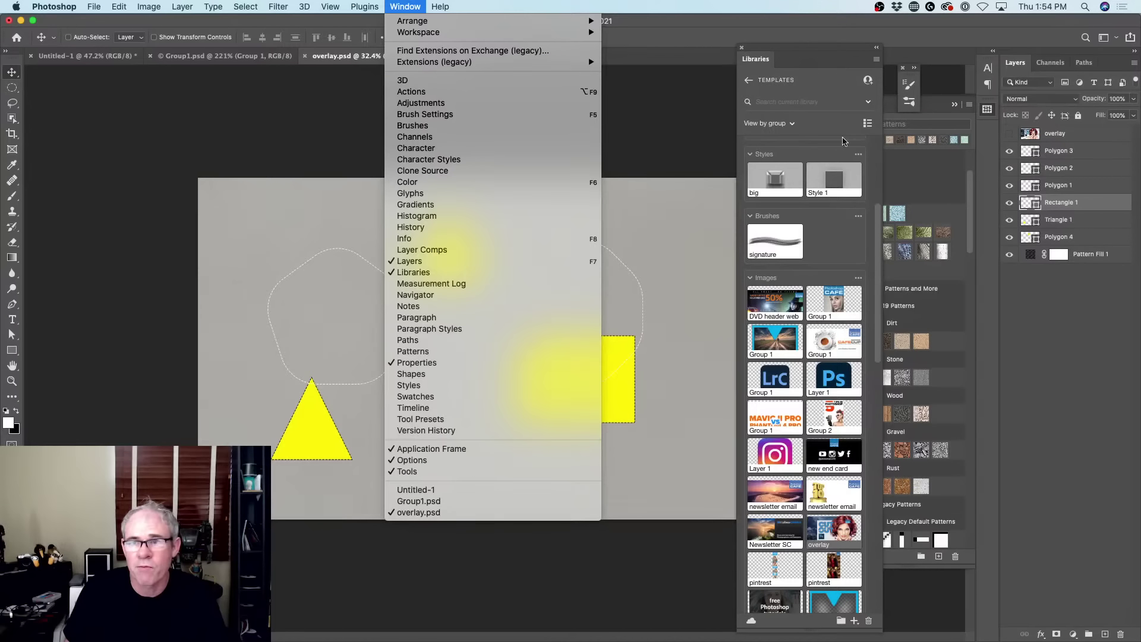
{"action": "left_click", "coordinate": [1077, 132]}
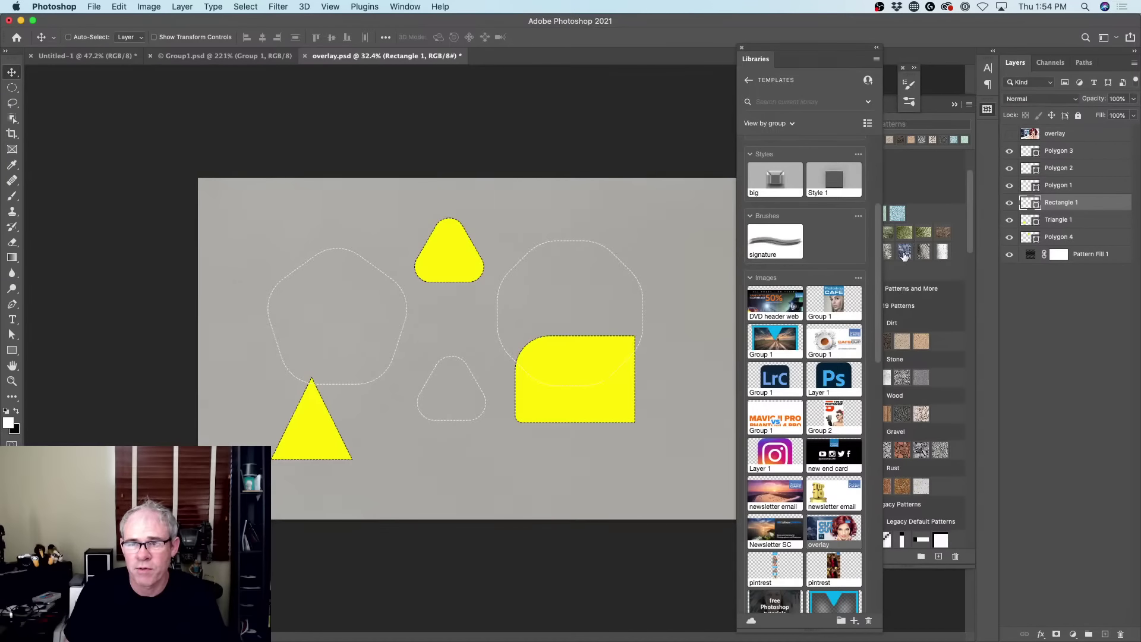
Step: Open the thumbnail DVD template from the library and start the Camera Raw Filter on it
{"action": "scroll", "coordinate": [841, 445], "scroll_direction": "down", "scroll_amount": 5}
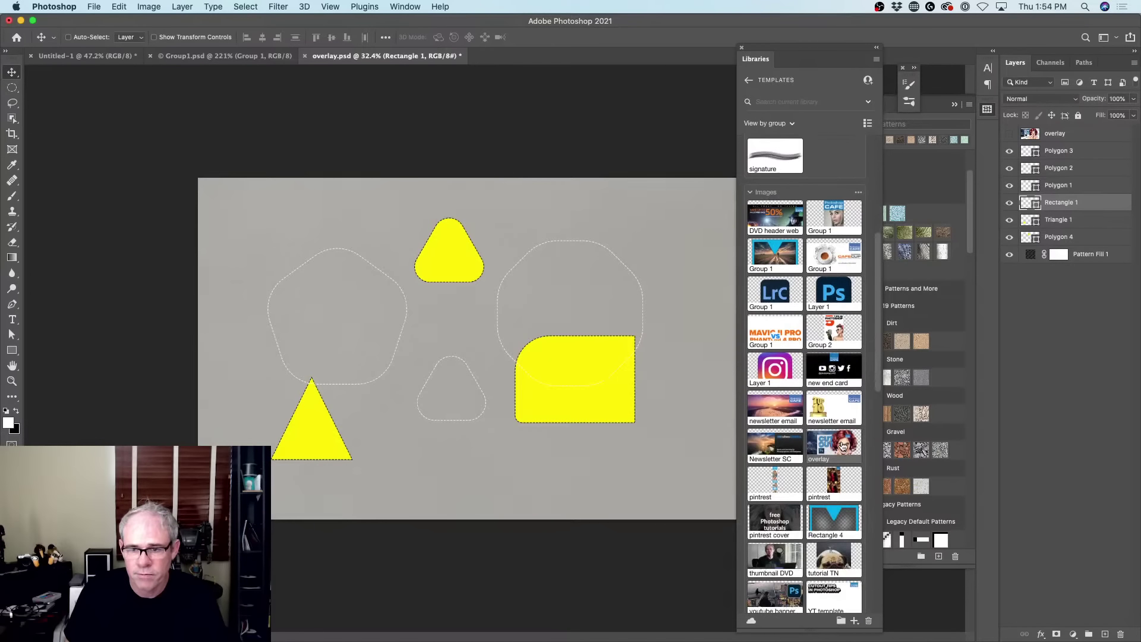
{"action": "double_click", "coordinate": [774, 481]}
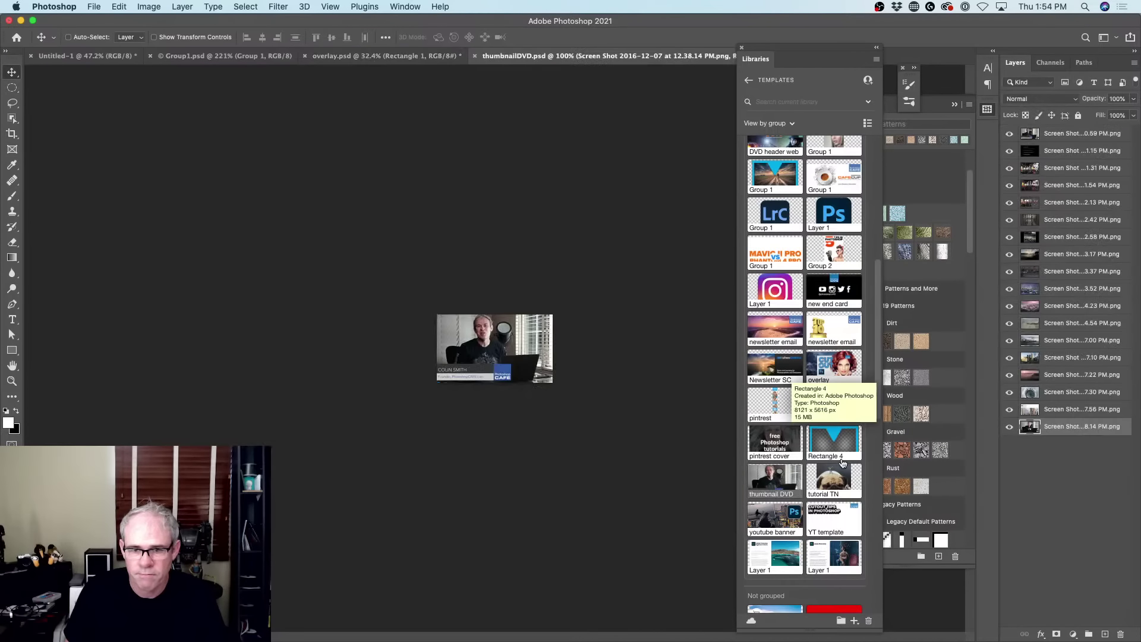
{"action": "left_click", "coordinate": [235, 6]}
{"action": "mouse_move", "coordinate": [269, 5]}
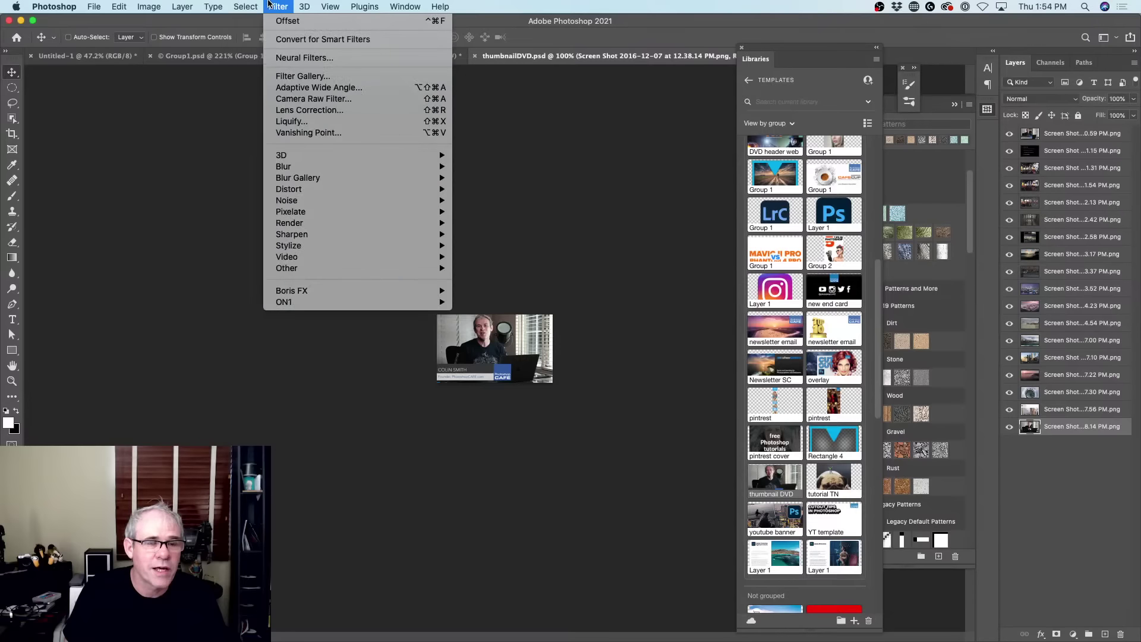
{"action": "left_click", "coordinate": [304, 98]}
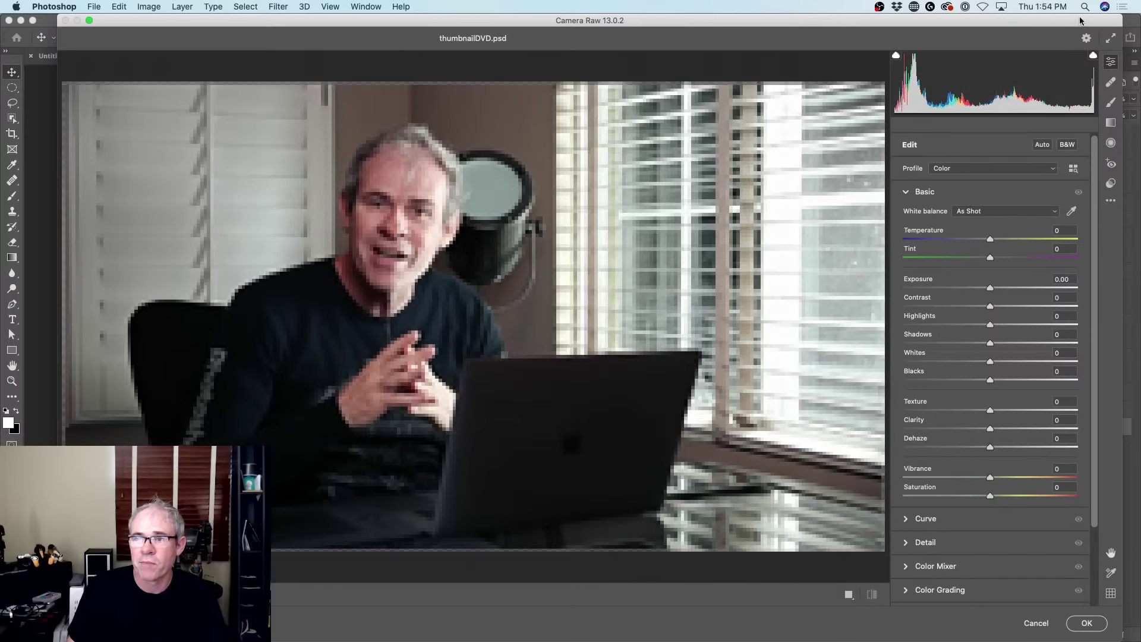
Step: Enable the compact layout in the Camera Raw preferences and accept the change
{"action": "left_click", "coordinate": [1086, 38]}
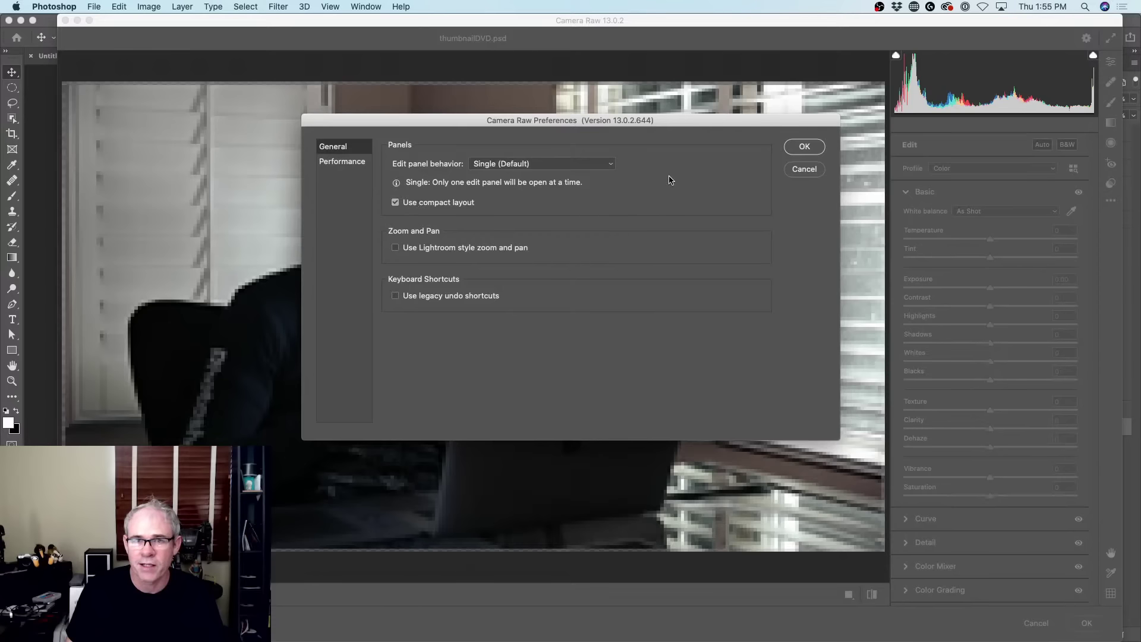
{"action": "left_click", "coordinate": [811, 154]}
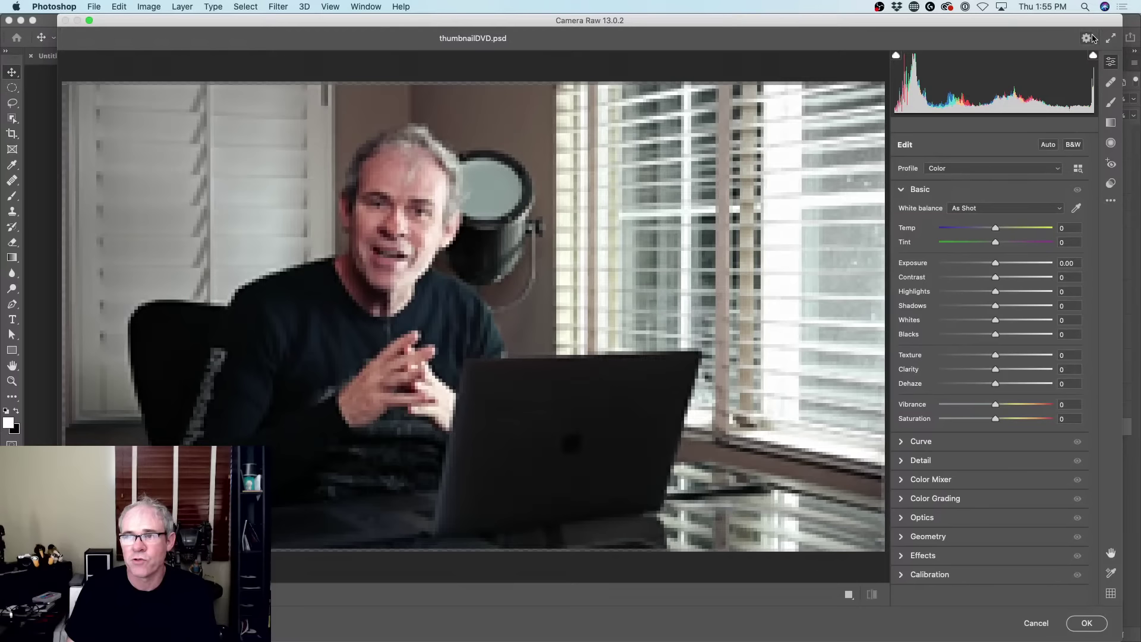
Step: Switch the edit panels to the Normal layout to compare their length, and return them to the Compact layout
{"action": "right_click", "coordinate": [996, 148]}
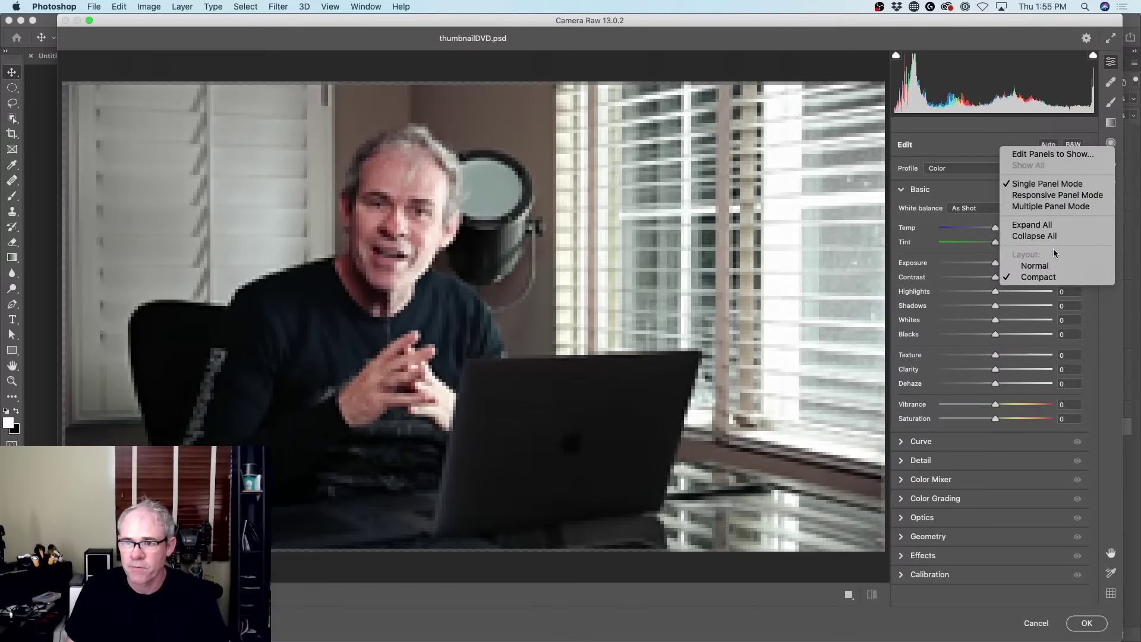
{"action": "left_click", "coordinate": [1054, 267]}
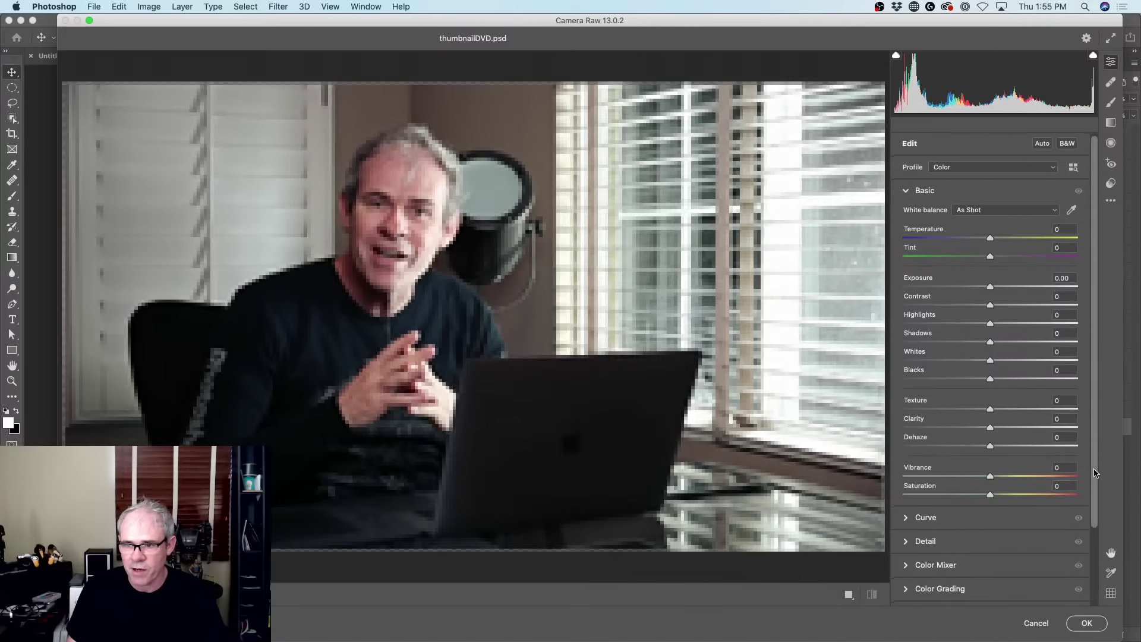
{"action": "scroll", "coordinate": [1089, 568], "scroll_direction": "down", "scroll_amount": 3}
{"action": "scroll", "coordinate": [1090, 568], "scroll_direction": "up", "scroll_amount": 3}
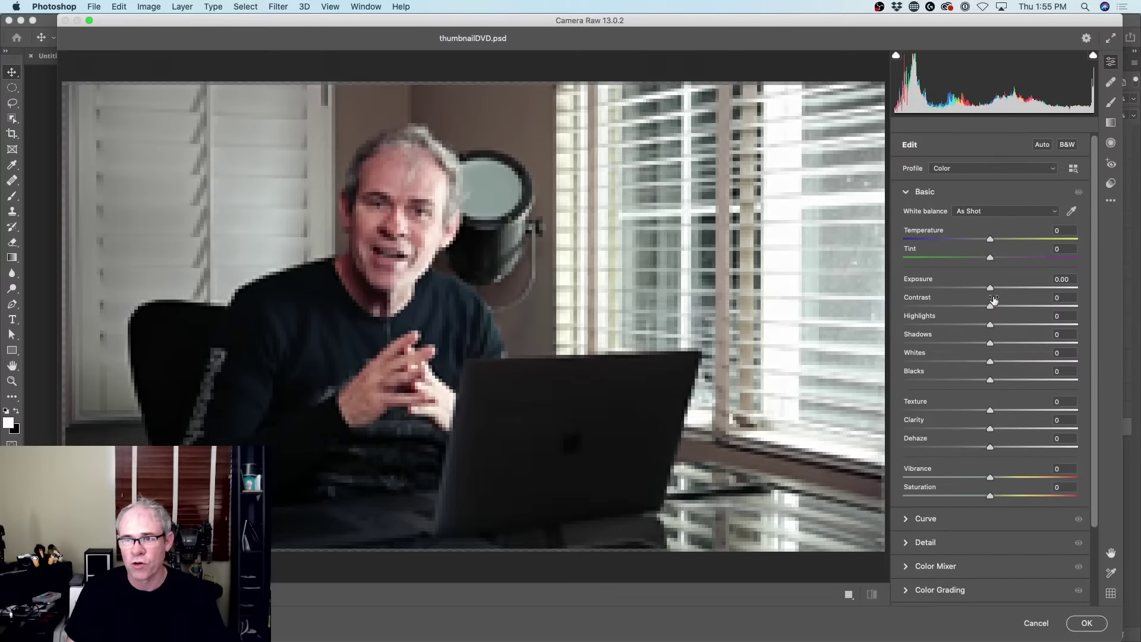
{"action": "right_click", "coordinate": [978, 150]}
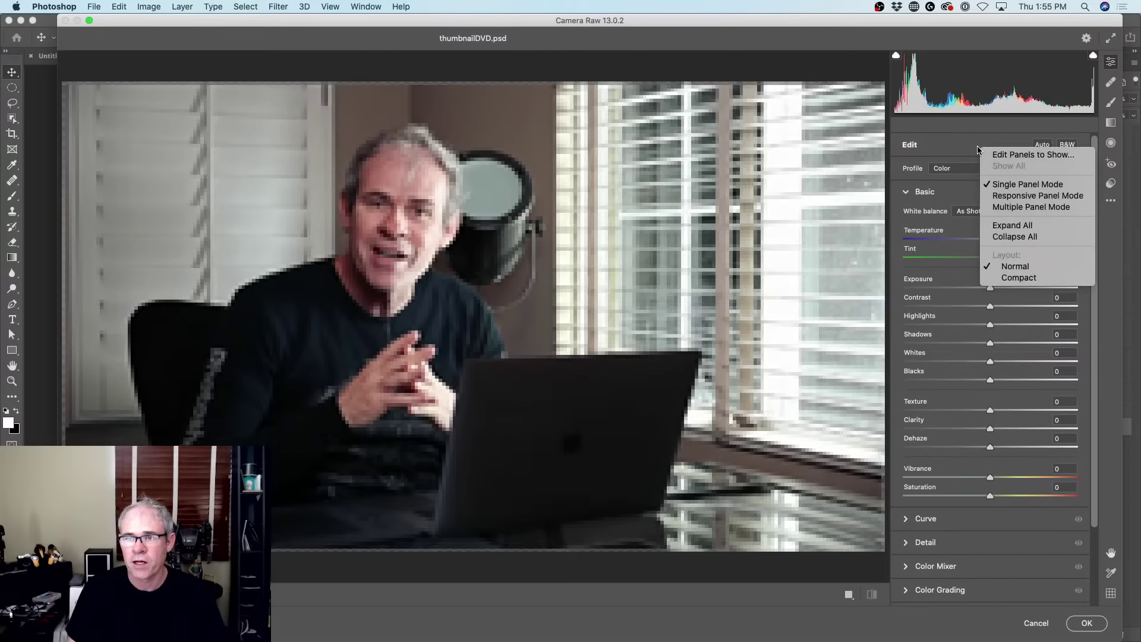
{"action": "left_click", "coordinate": [1017, 277]}
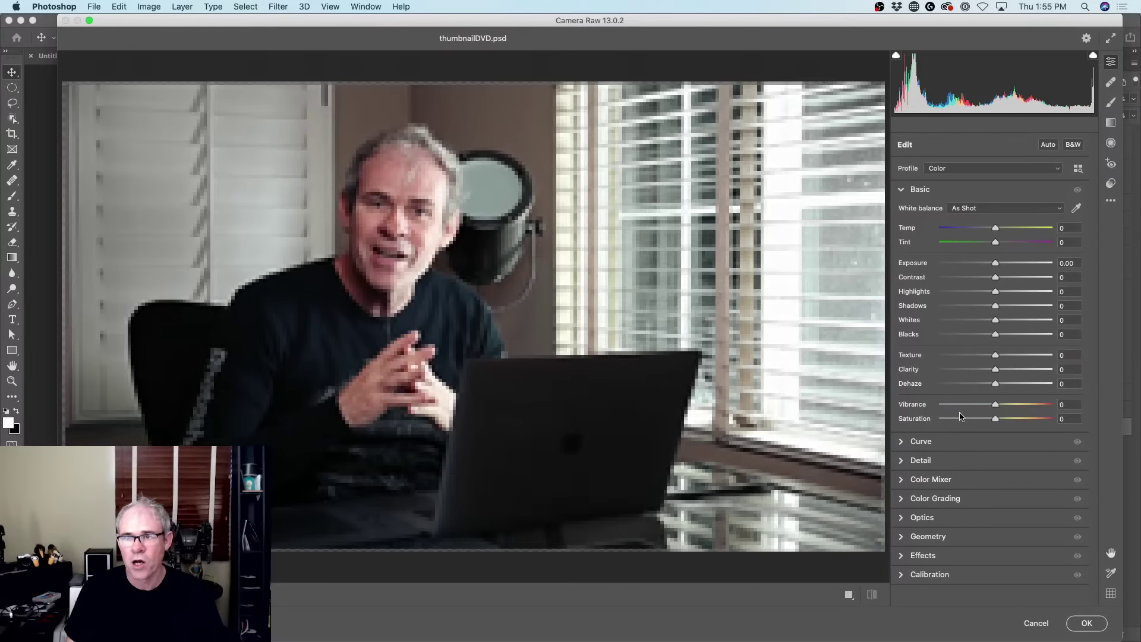
Step: Examine the Curve, Effects and Color Grading sections one at a time in the compact layout, ending with Basic expanded
{"action": "left_click", "coordinate": [900, 442]}
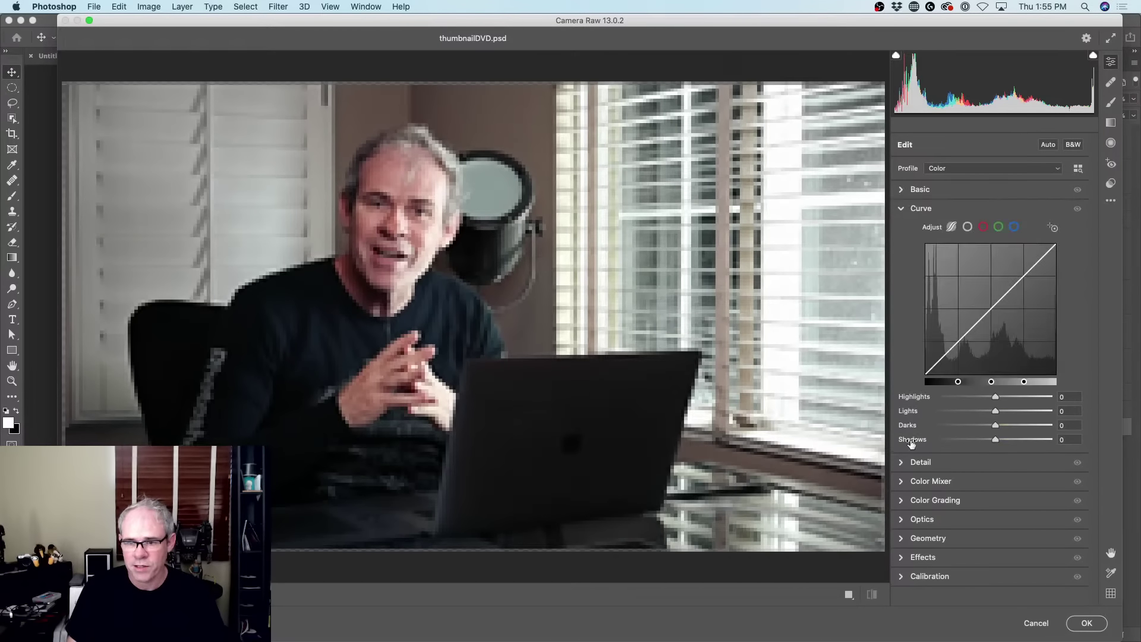
{"action": "left_click", "coordinate": [902, 561]}
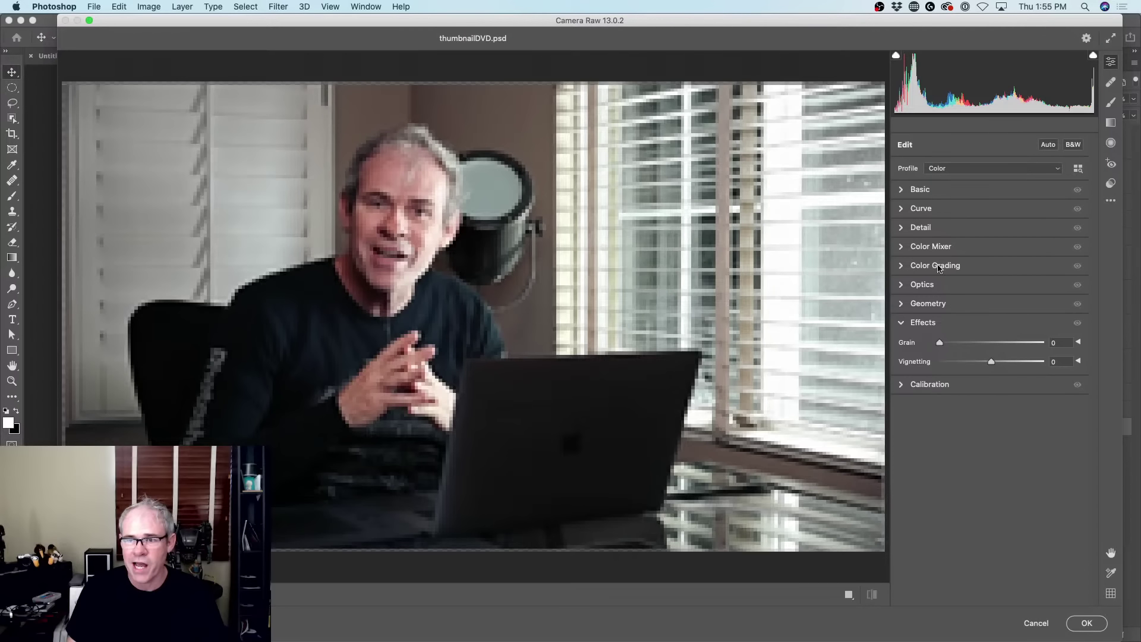
{"action": "left_click", "coordinate": [901, 266]}
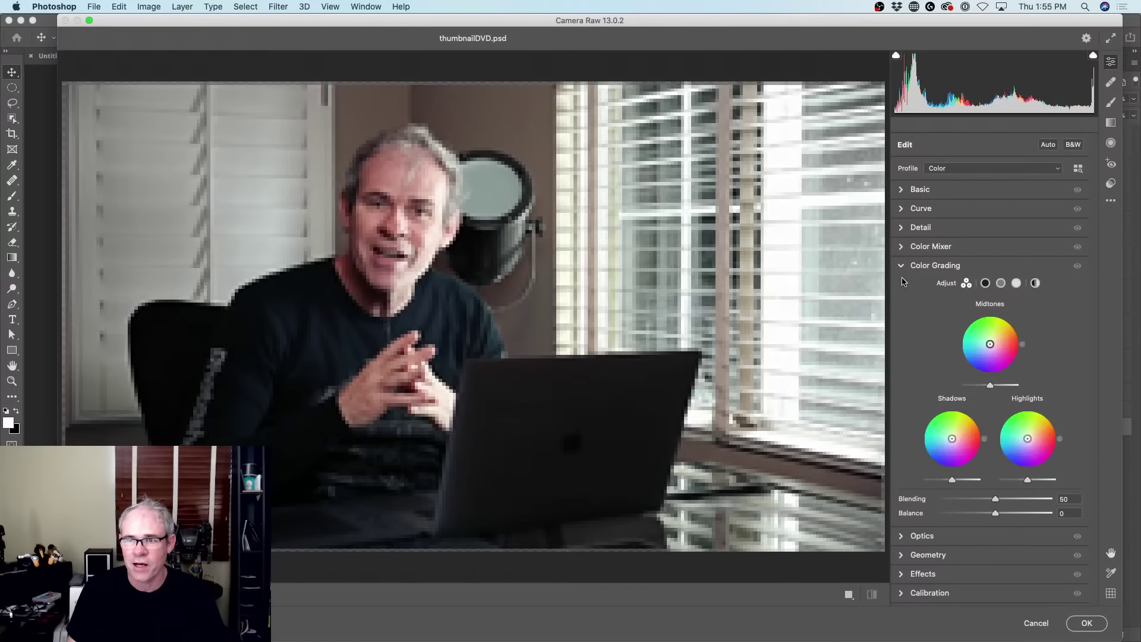
{"action": "left_click", "coordinate": [907, 211]}
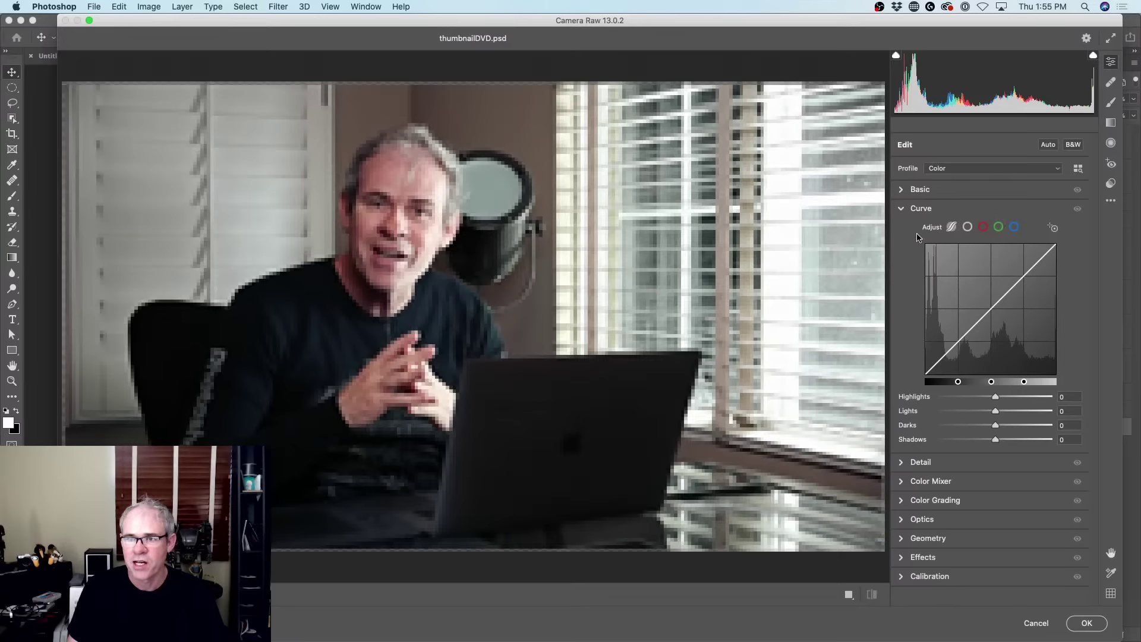
{"action": "left_click", "coordinate": [903, 189]}
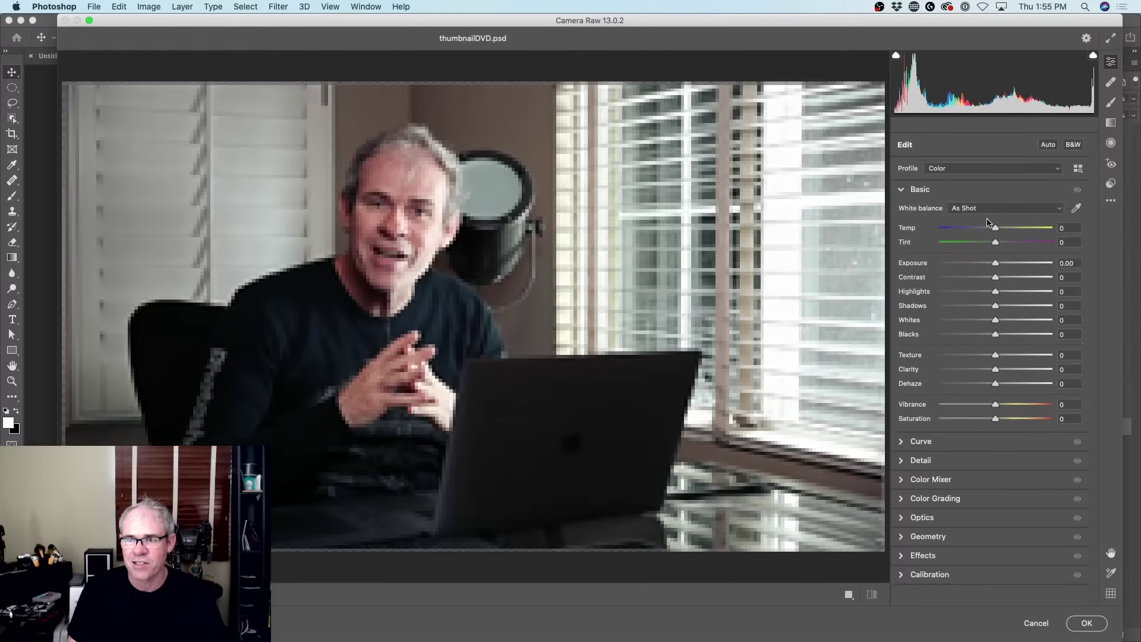